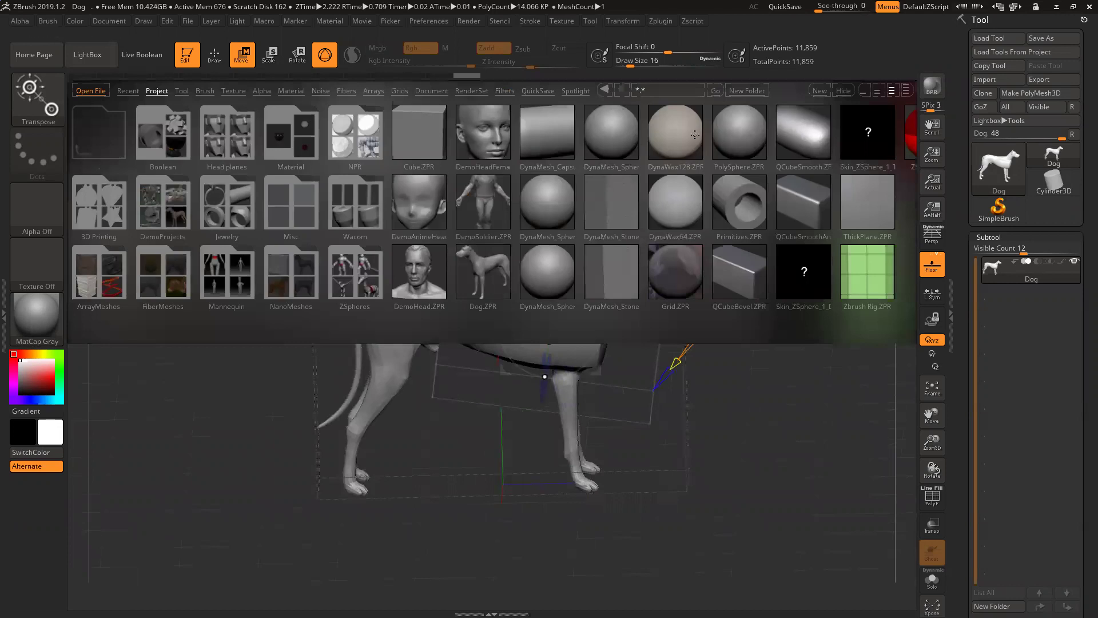
# Load the PolySphere project and dismiss the project browser.
pyautogui.click(598, 342)
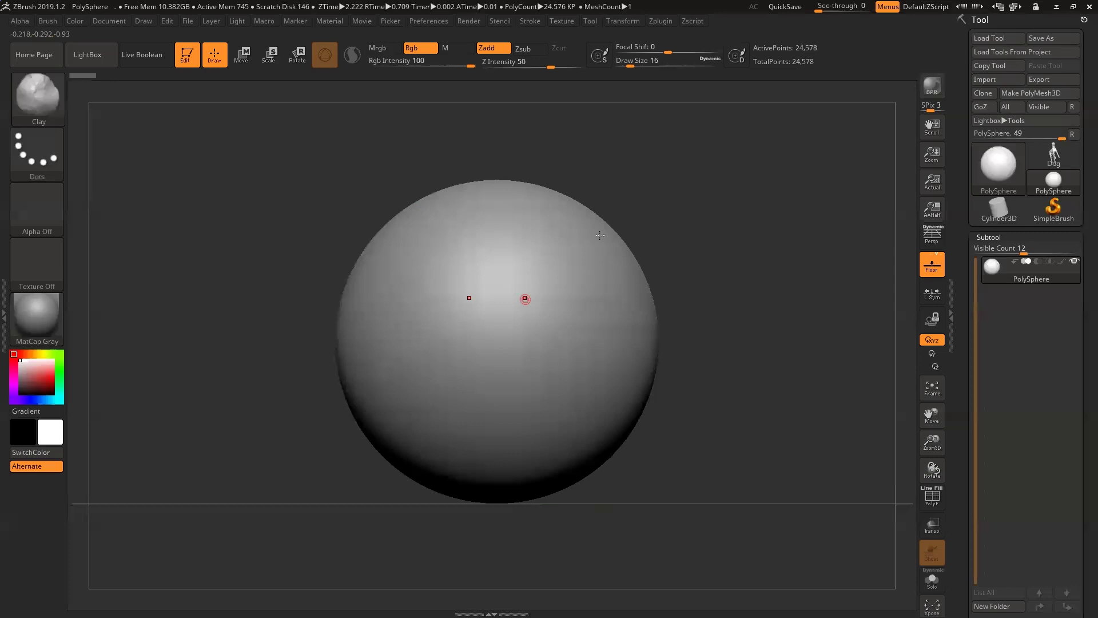
pyautogui.click(96, 58)
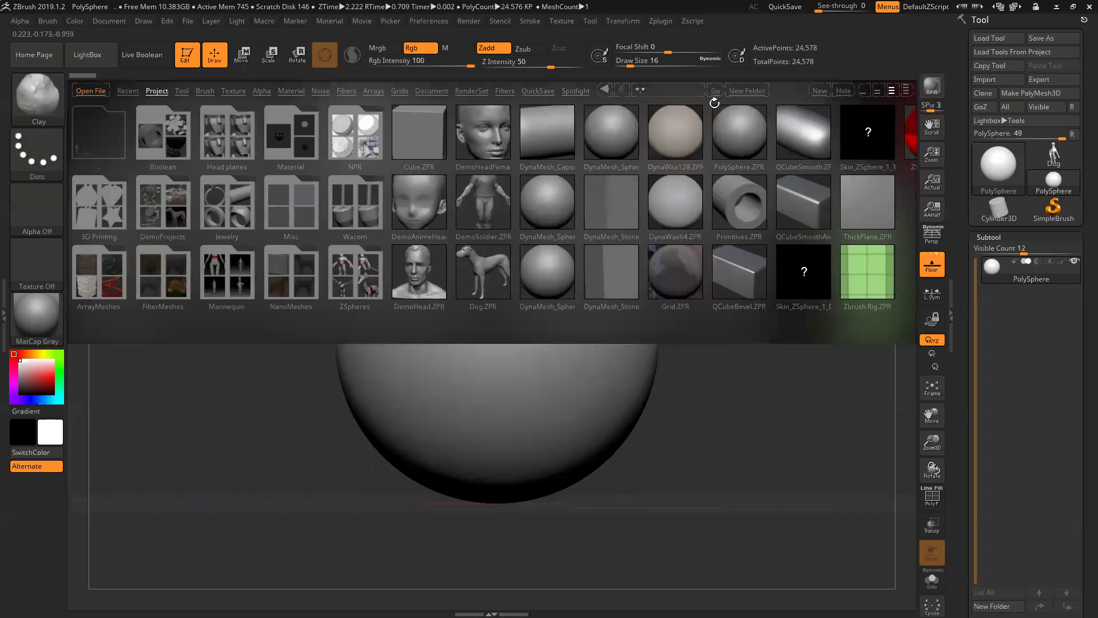
pyautogui.click(843, 90)
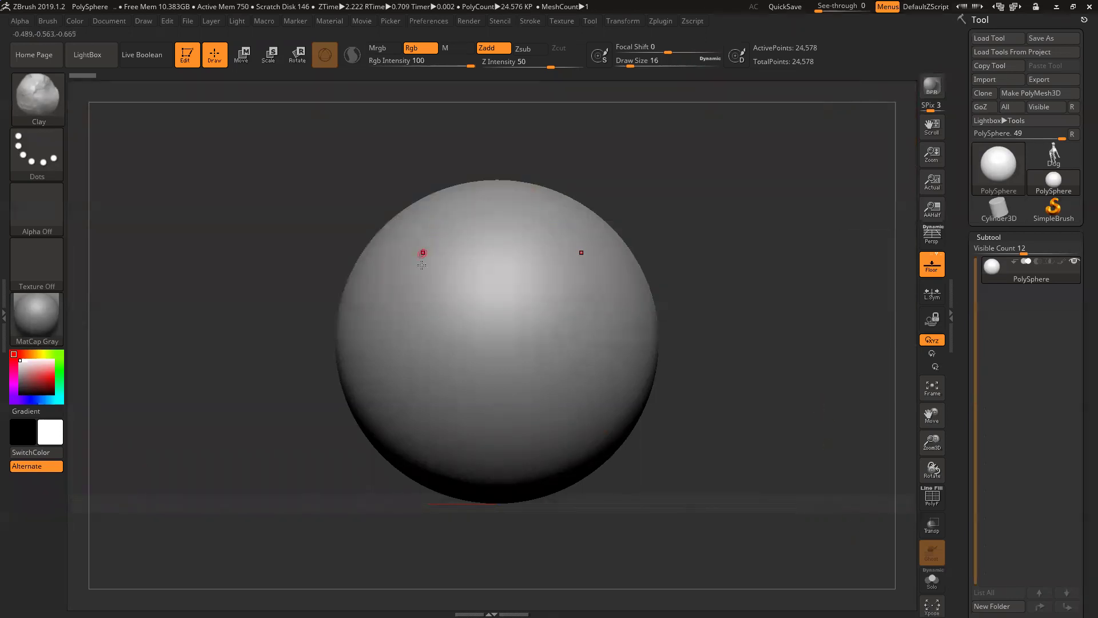
# Switch to the ZModeler brush and return to the Clay brush in Draw mode.
pyautogui.click(242, 55)
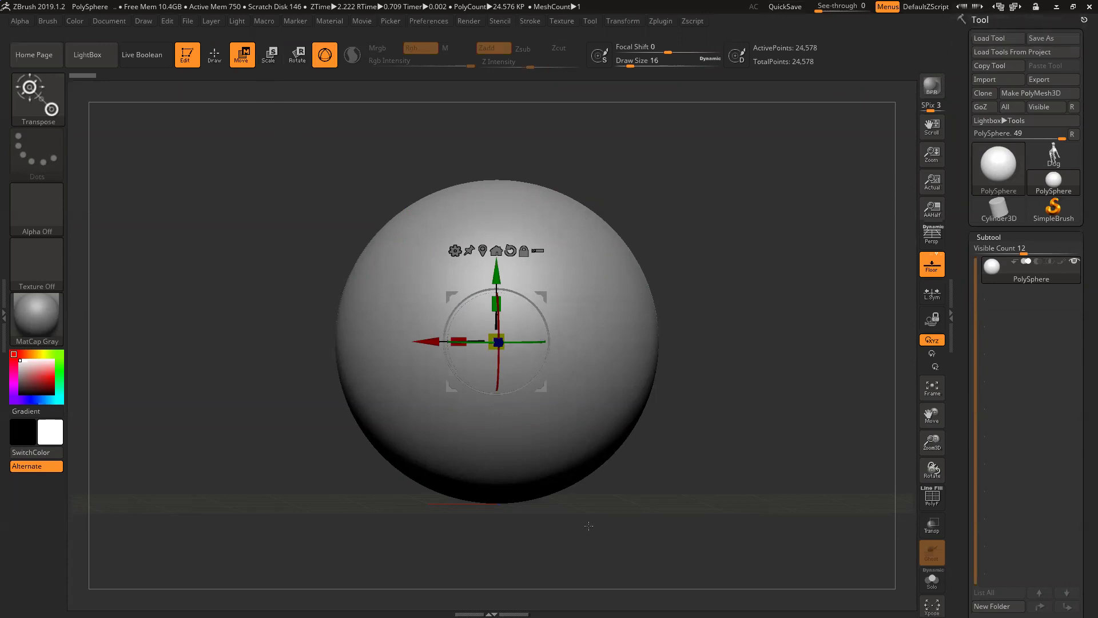
pyautogui.click(214, 56)
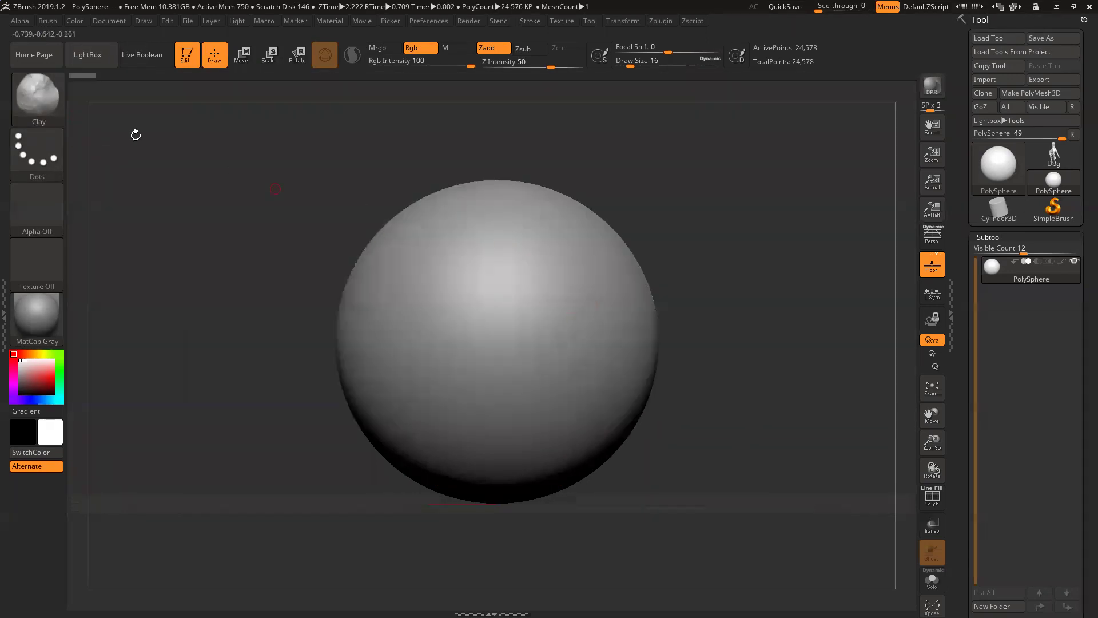
pyautogui.click(35, 105)
pyautogui.click(37, 101)
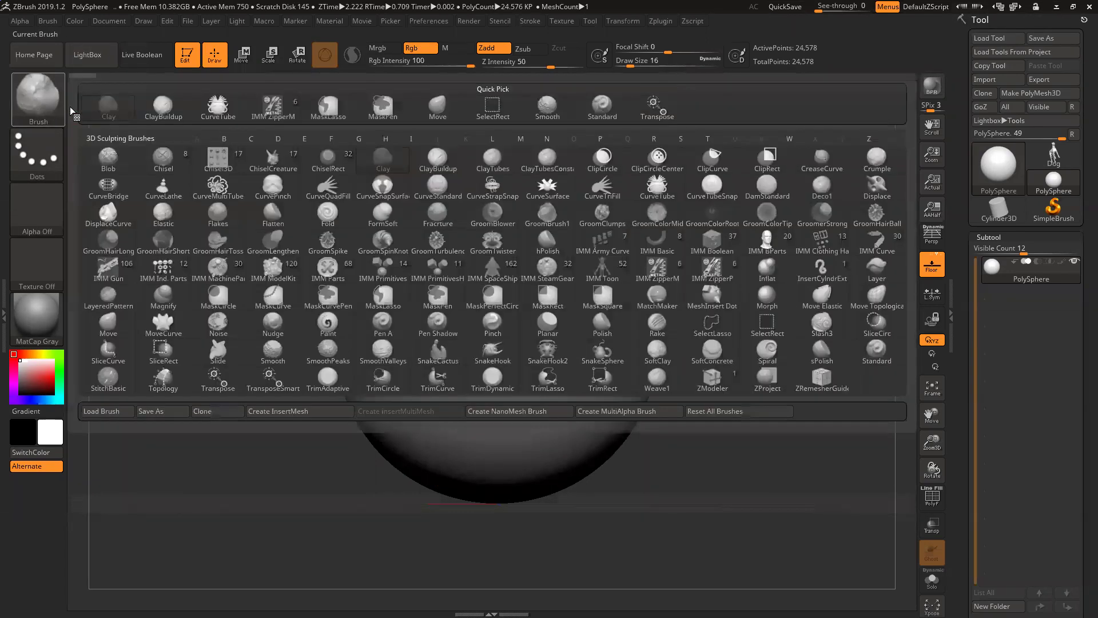
pyautogui.click(712, 378)
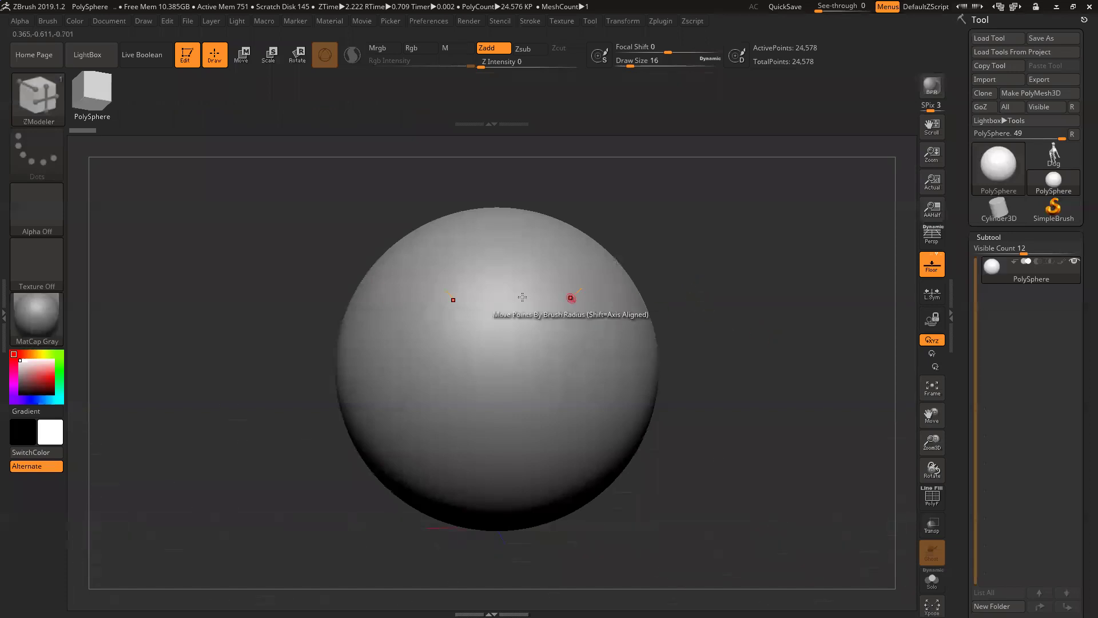
pyautogui.click(91, 94)
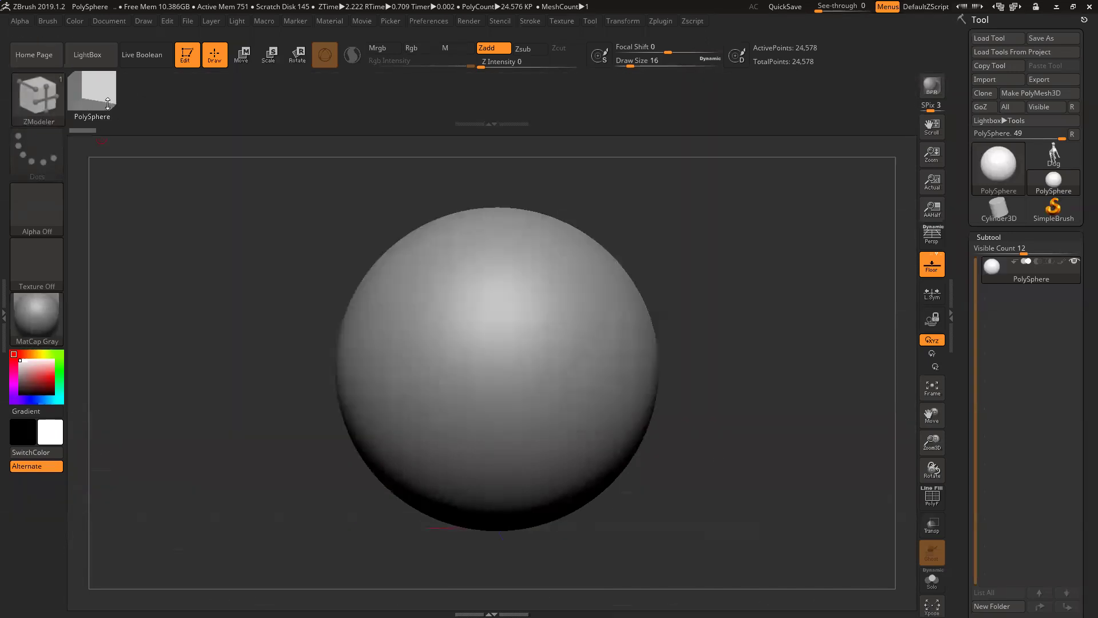
pyautogui.click(48, 102)
pyautogui.click(209, 206)
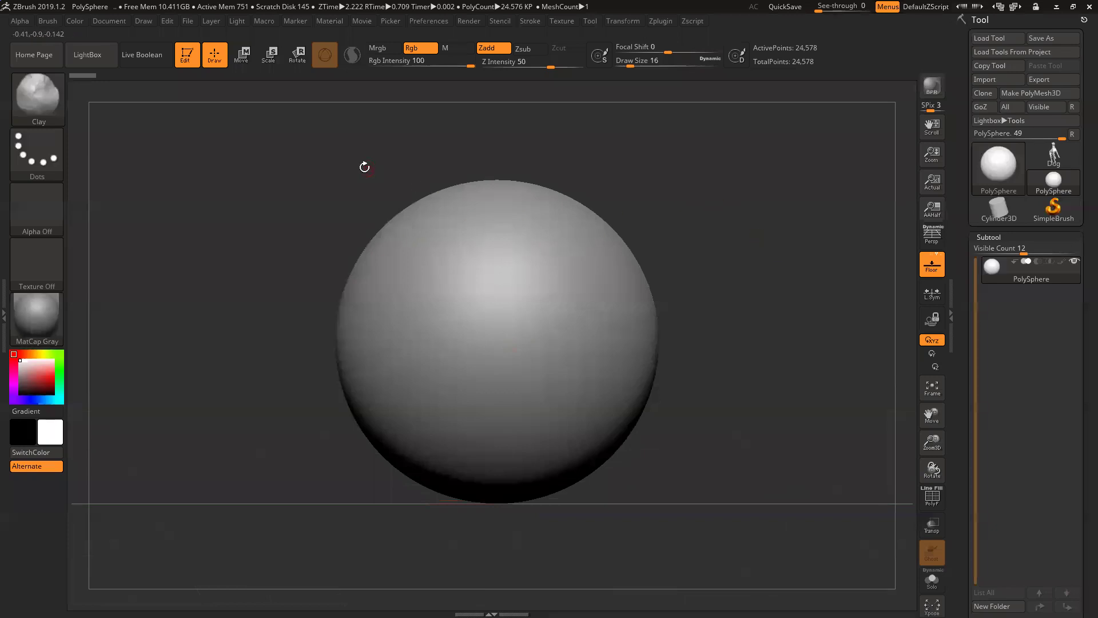
pyautogui.click(243, 56)
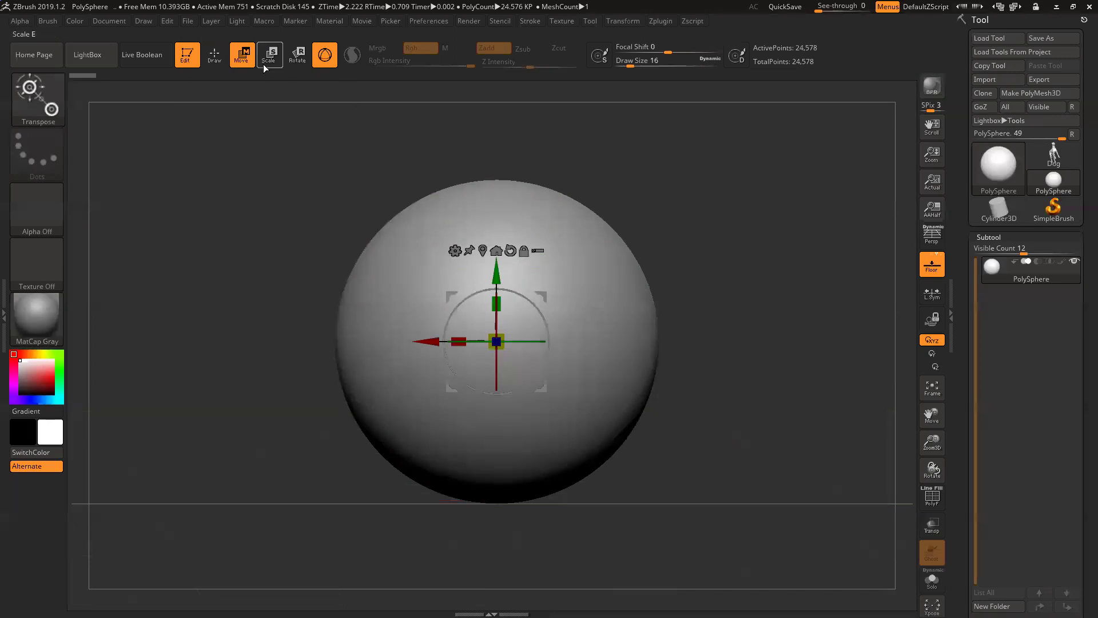
pyautogui.click(222, 61)
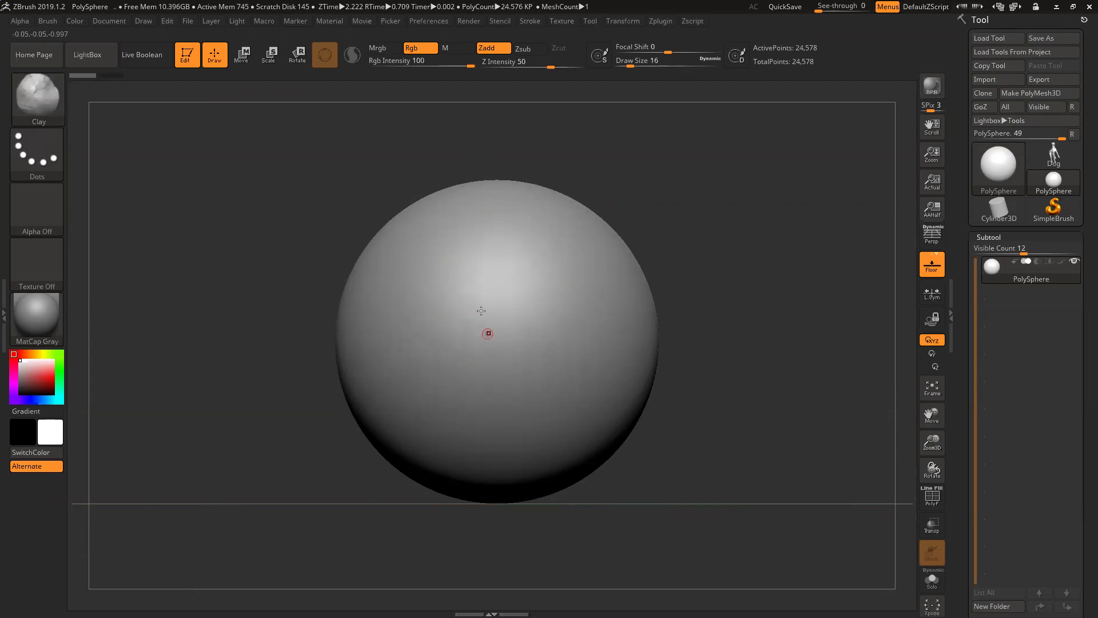
# Activate the Move gizmo and try to apply the Project Primitive deformer to the sphere.
pyautogui.click(242, 56)
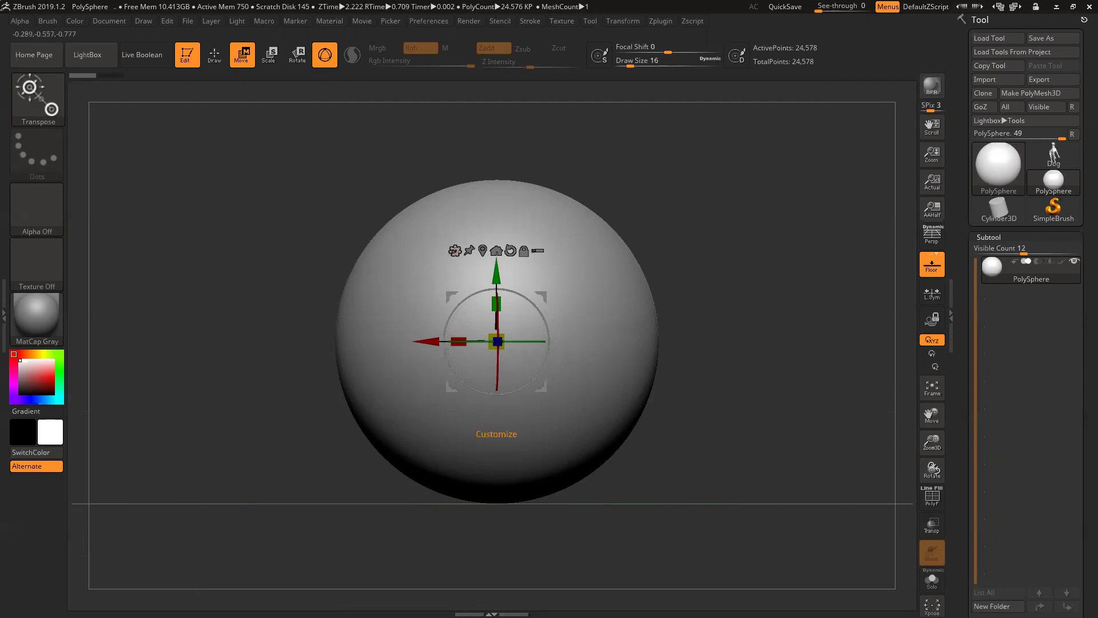
pyautogui.click(454, 250)
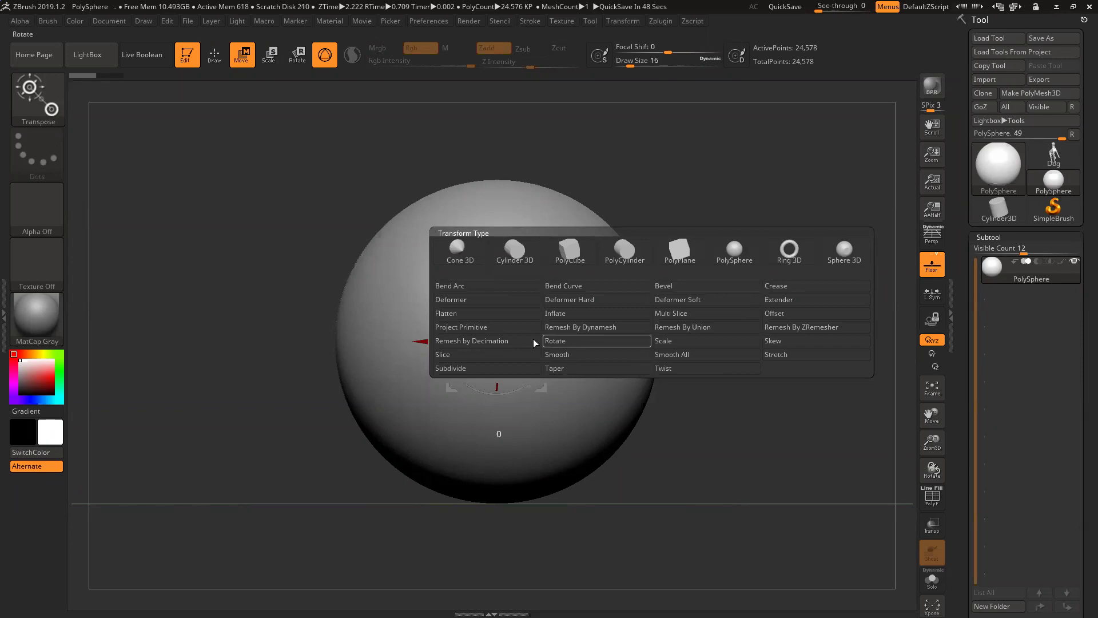
pyautogui.click(467, 358)
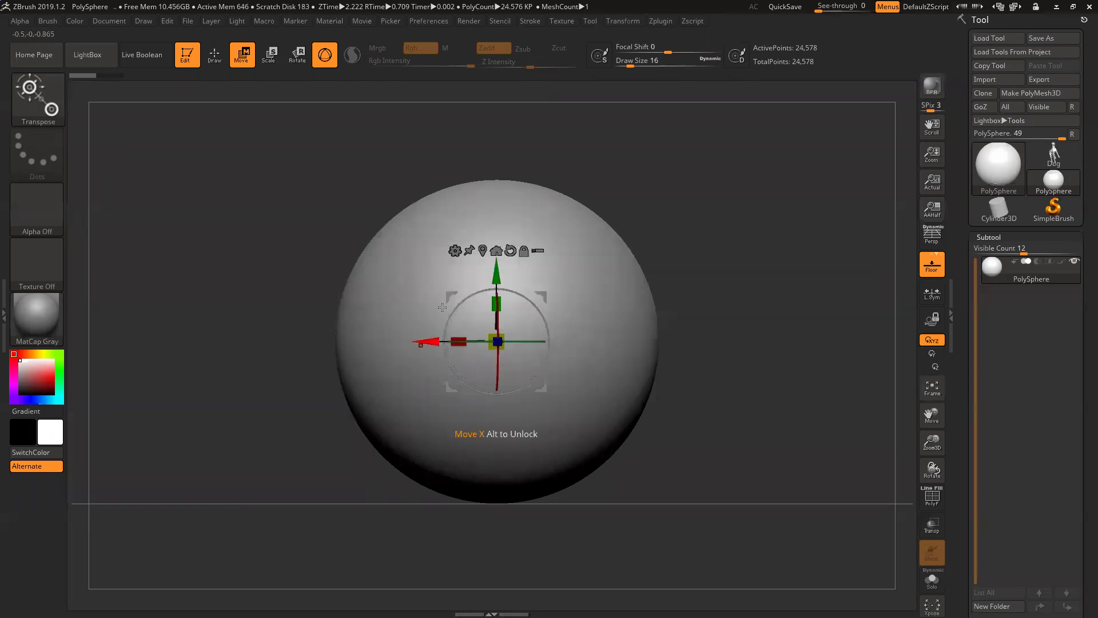
pyautogui.click(461, 249)
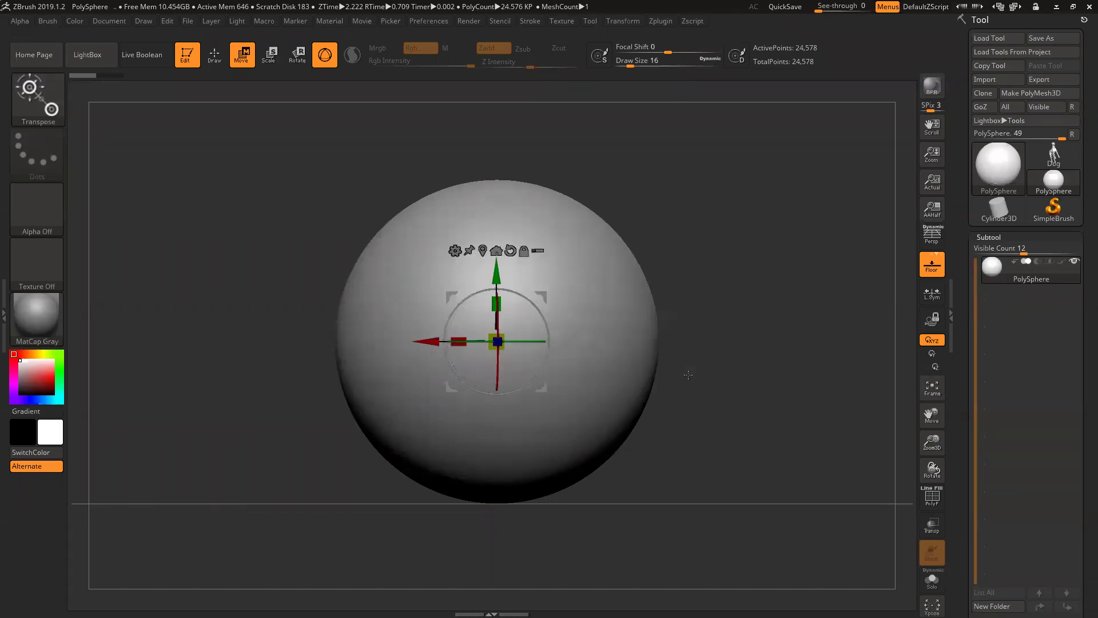
pyautogui.click(451, 250)
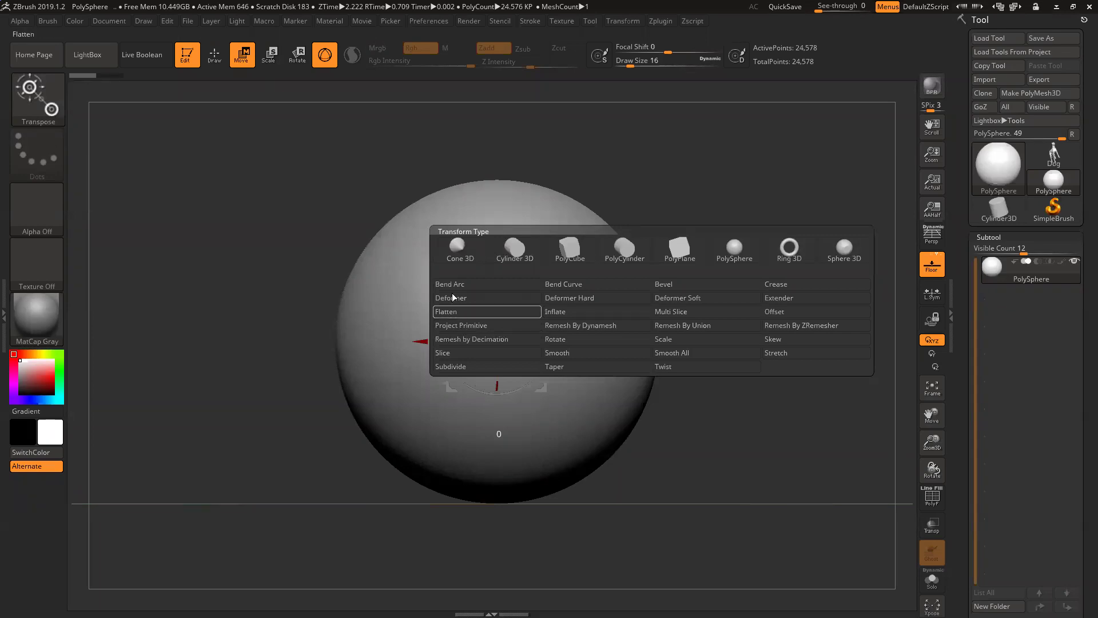
pyautogui.click(468, 324)
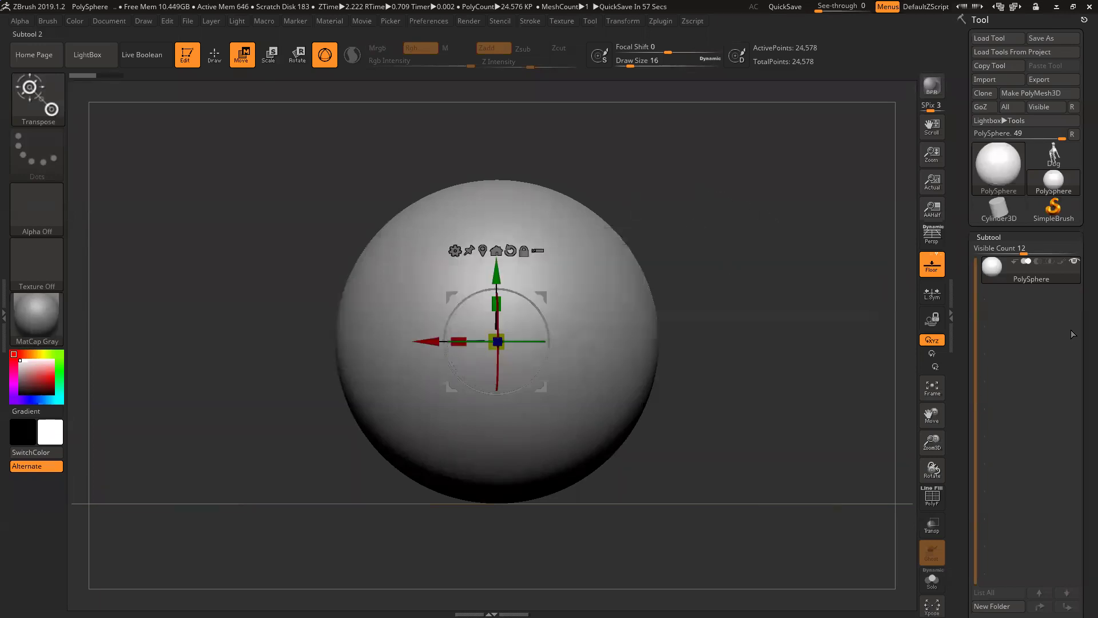
# Delete the sphere's lower subdivision levels in its geometry settings.
pyautogui.scroll(-5, 1000, 439)
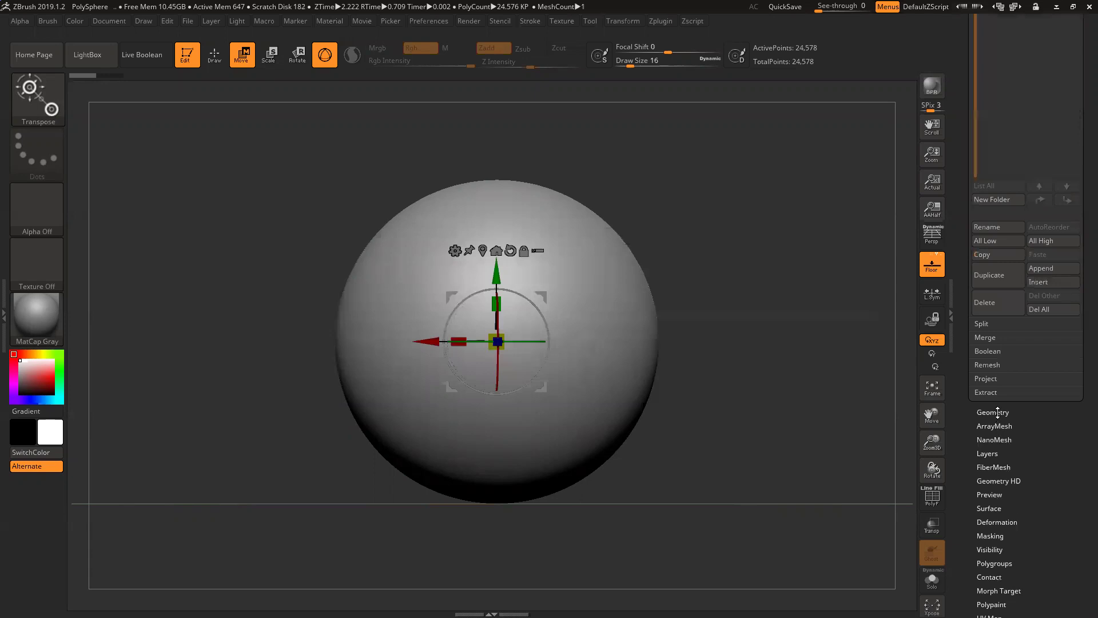
pyautogui.click(997, 411)
pyautogui.moveTo(1075, 391); pyautogui.dragTo(1083, 487)
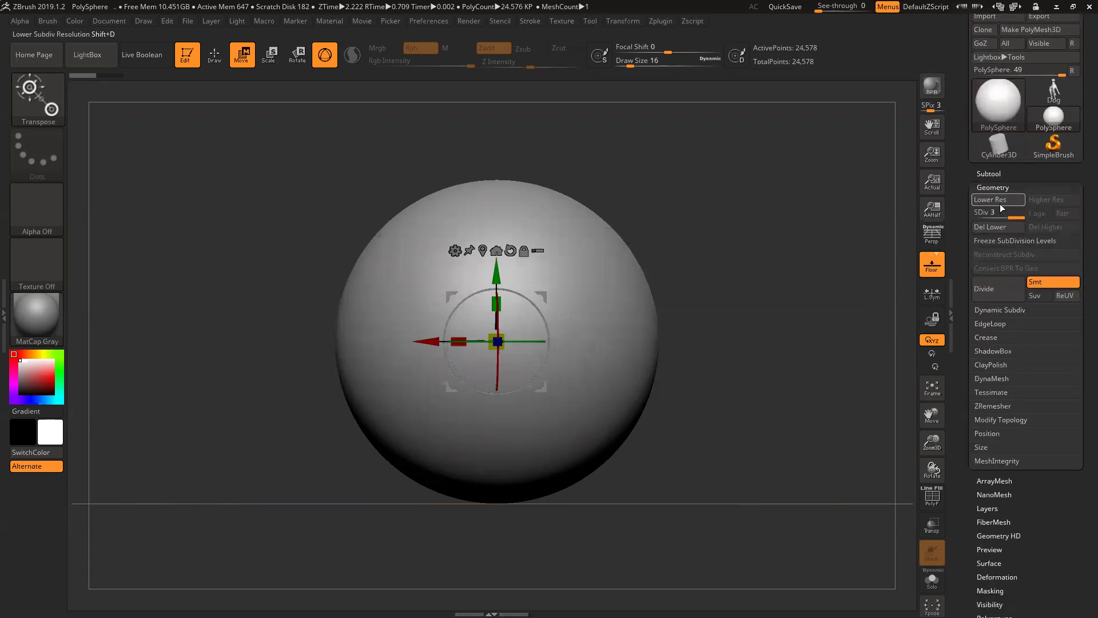
pyautogui.click(988, 229)
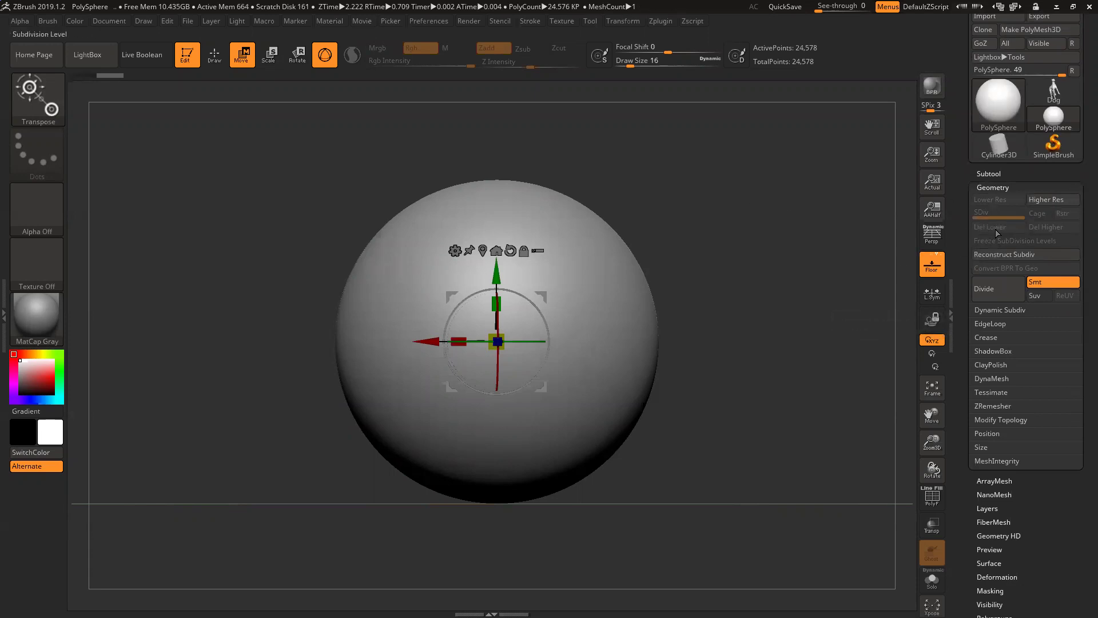
# Apply the Project Primitive deformer to the sphere through the gizmo's customization options.
pyautogui.moveTo(813, 326); pyautogui.dragTo(824, 328)
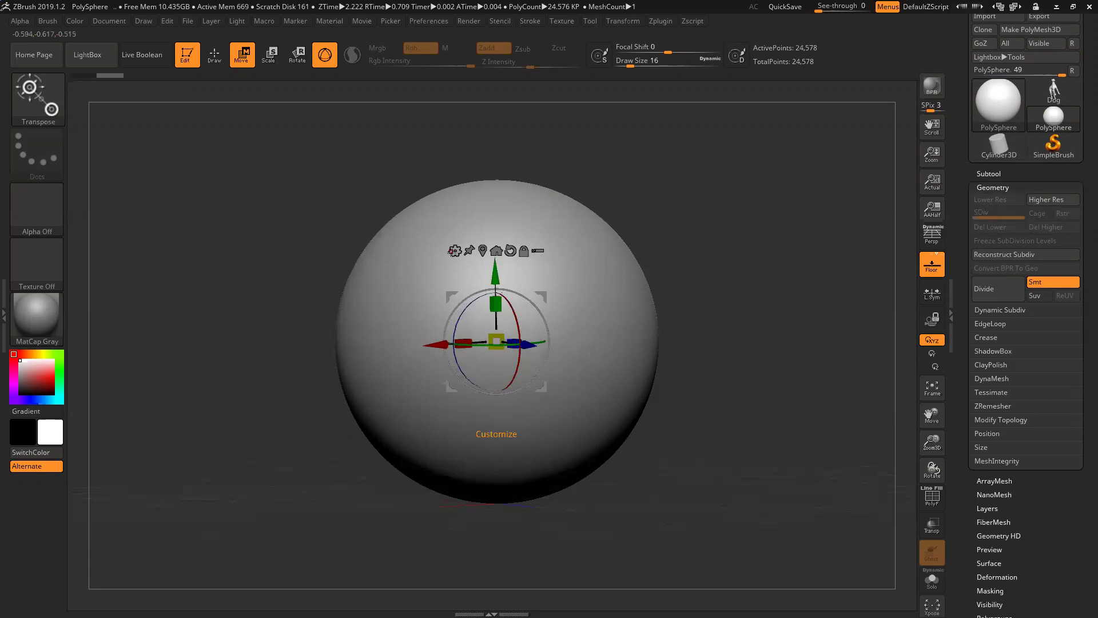
pyautogui.click(455, 250)
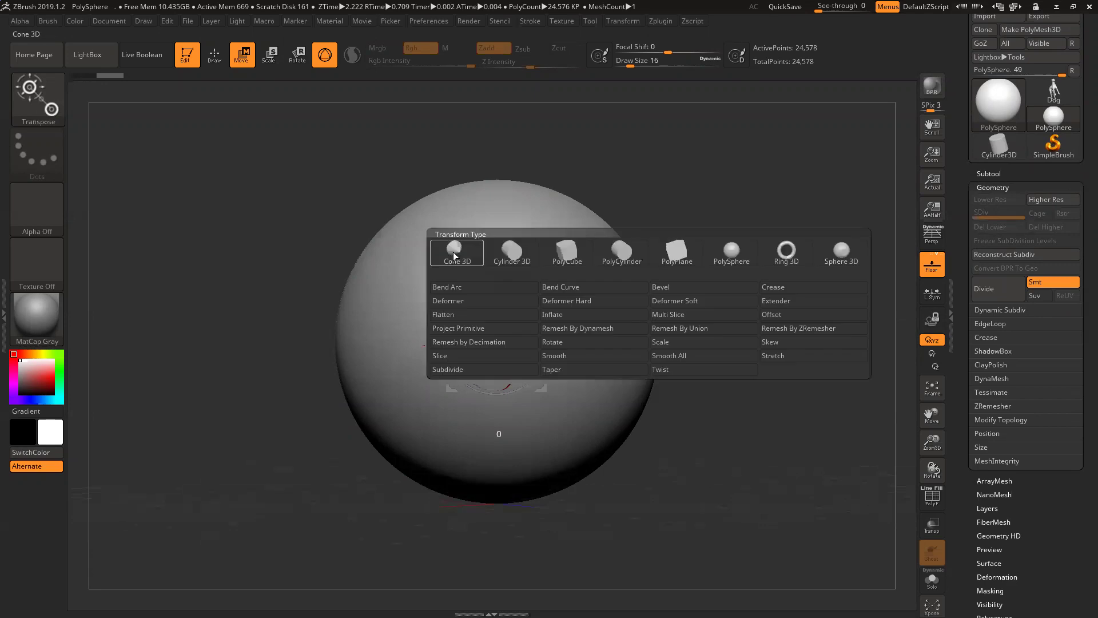
pyautogui.click(455, 332)
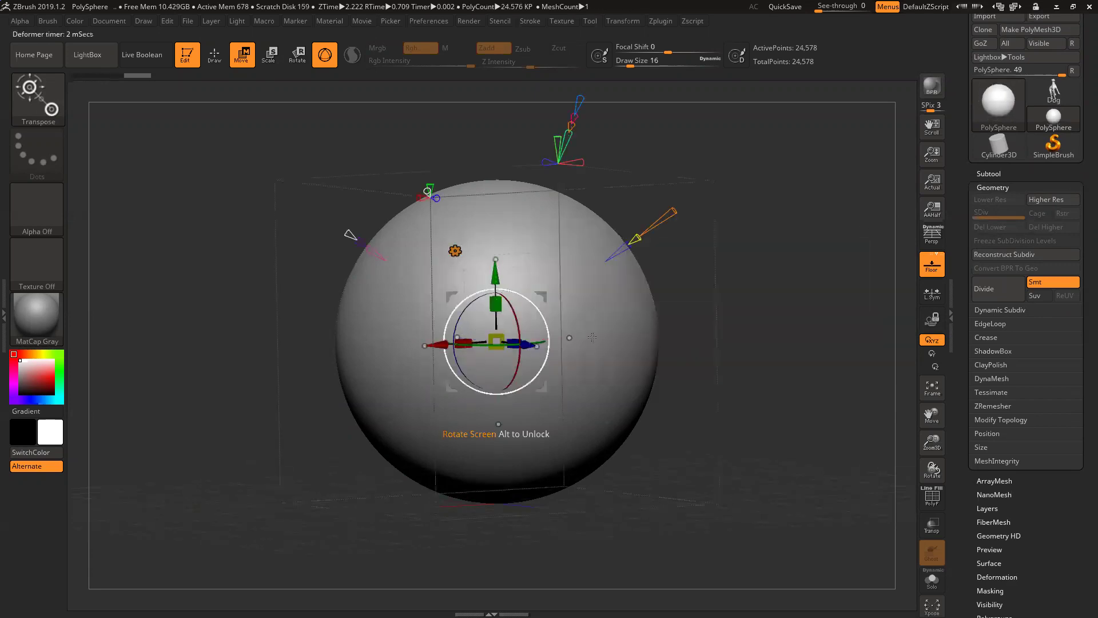
# Raise the projected primitive along the green Y axis so it bulges out of the sphere's top.
pyautogui.moveTo(793, 340); pyautogui.dragTo(792, 385)
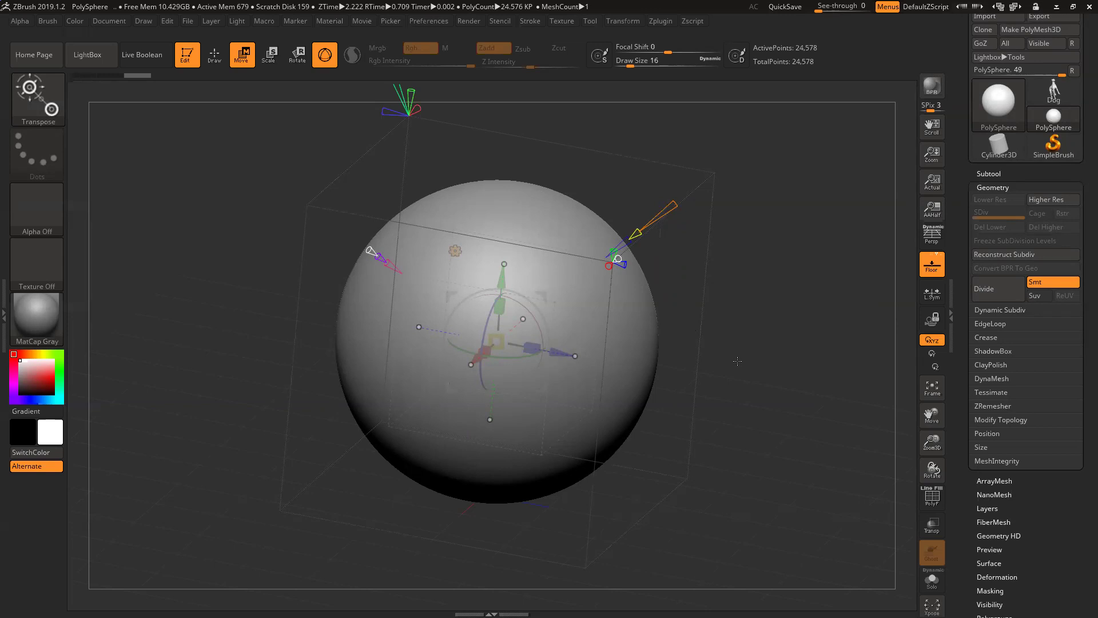
pyautogui.moveTo(810, 375); pyautogui.dragTo(783, 322)
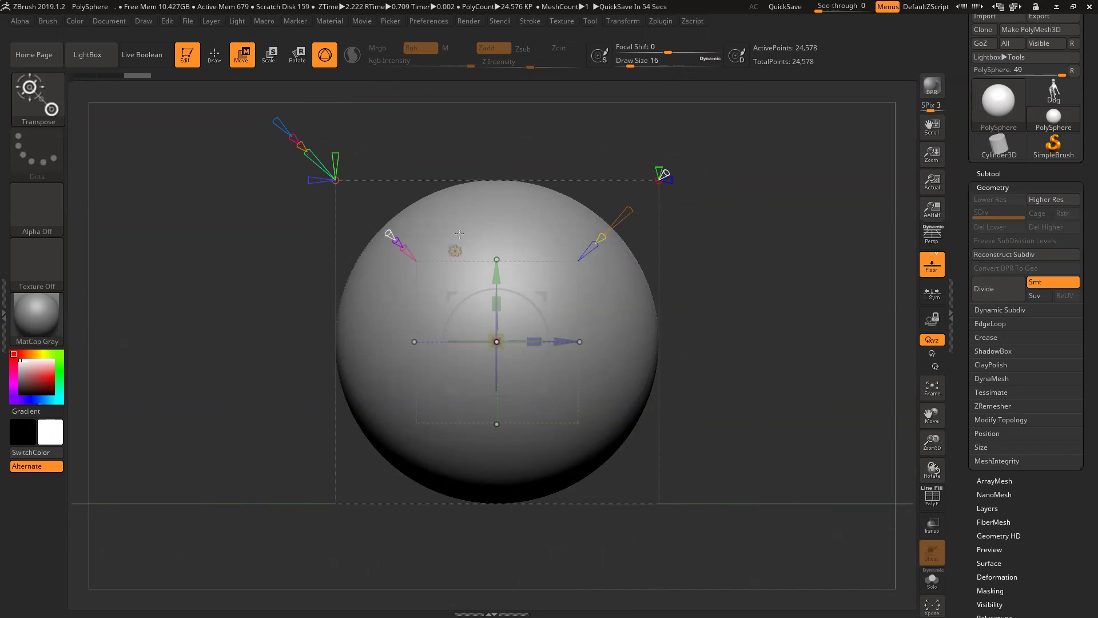
pyautogui.moveTo(765, 322); pyautogui.dragTo(745, 332)
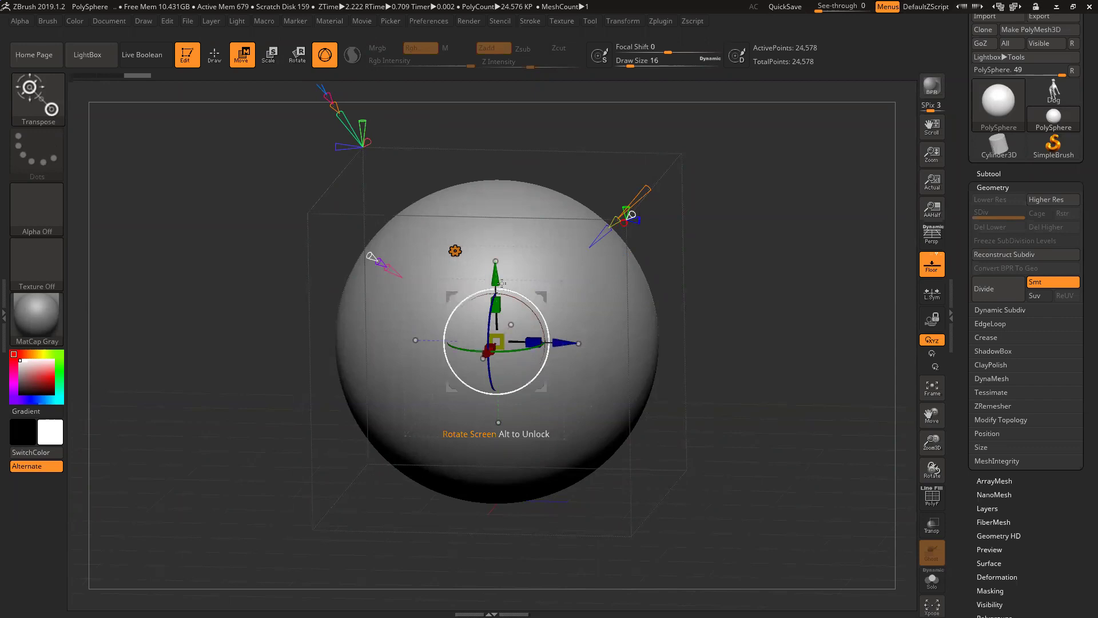
pyautogui.moveTo(773, 346); pyautogui.dragTo(776, 349)
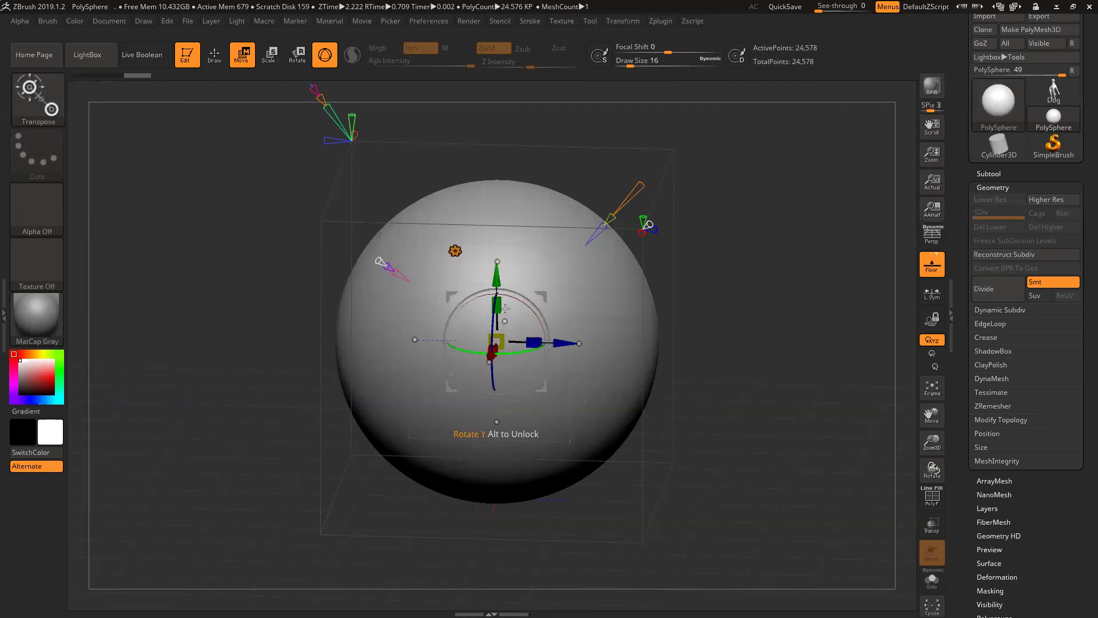
pyautogui.moveTo(496, 280); pyautogui.dragTo(493, 145)
pyautogui.moveTo(930, 410); pyautogui.dragTo(929, 509)
pyautogui.moveTo(810, 350); pyautogui.dragTo(835, 350)
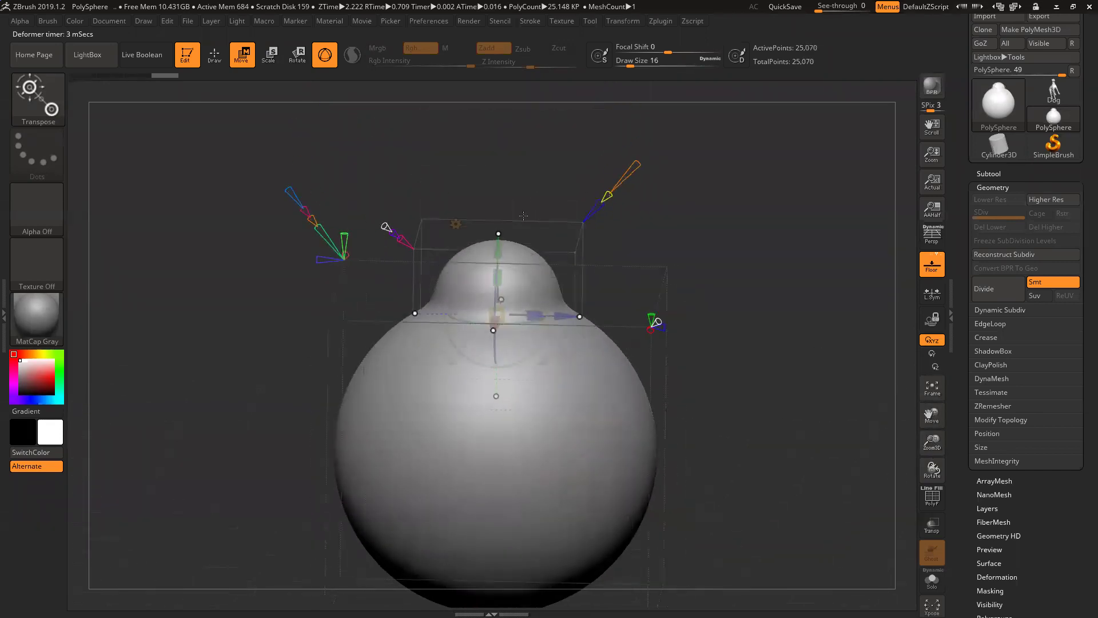
# Nudge the projected primitive slightly downward along its vertical axis, keeping the rounded bulge on the sphere's top.
pyautogui.moveTo(501, 247); pyautogui.dragTo(507, 255)
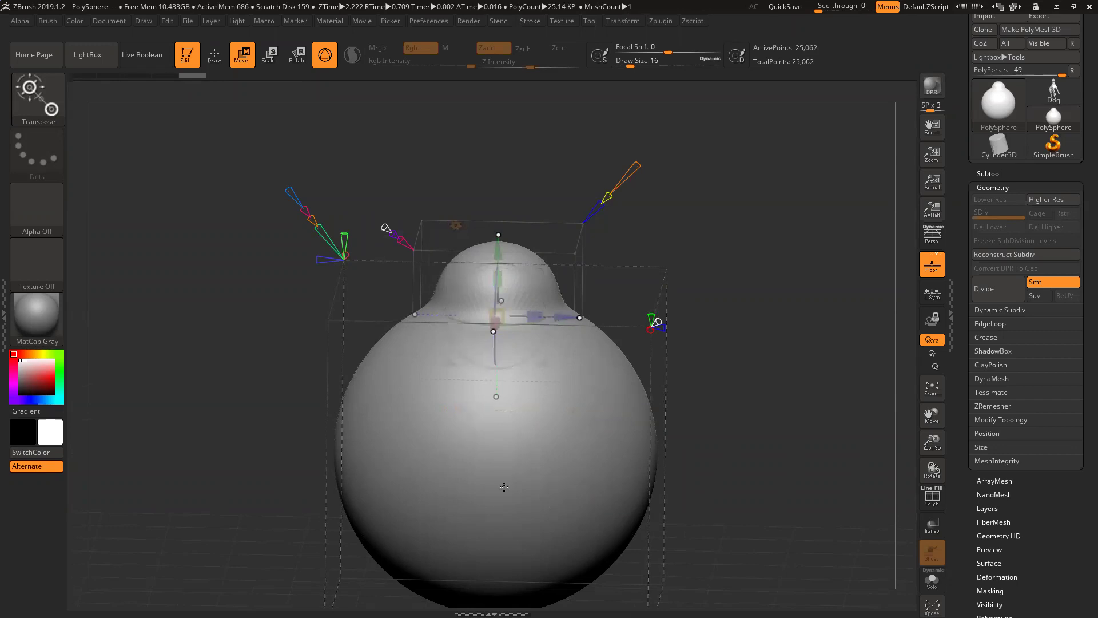
pyautogui.moveTo(698, 335)
pyautogui.mouseDown()
pyautogui.moveTo(722, 354)
pyautogui.moveTo(704, 317)
pyautogui.mouseUp()
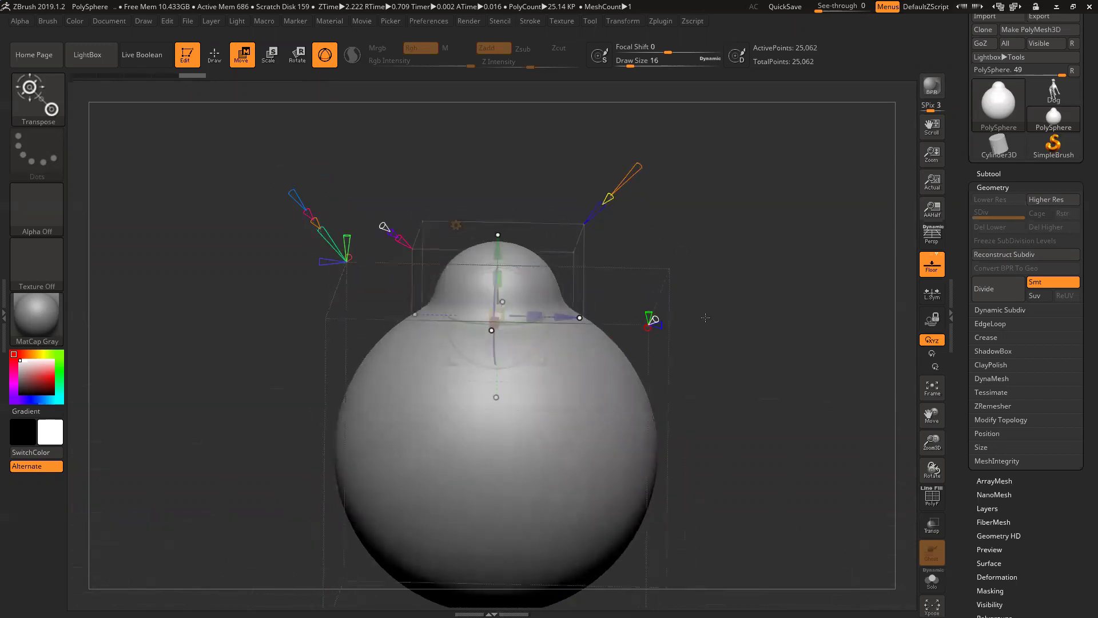
pyautogui.moveTo(498, 245)
pyautogui.mouseDown()
pyautogui.moveTo(497, 300)
pyautogui.moveTo(503, 234)
pyautogui.moveTo(509, 244)
pyautogui.mouseUp()
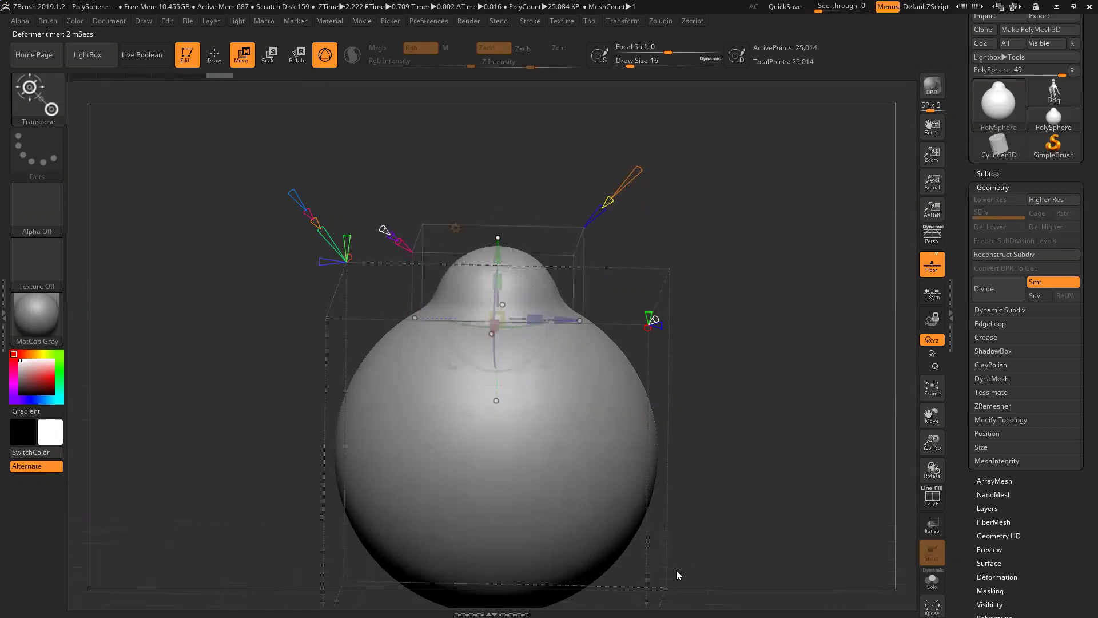
pyautogui.moveTo(515, 248)
pyautogui.mouseDown()
pyautogui.moveTo(534, 257)
pyautogui.moveTo(558, 303)
pyautogui.moveTo(546, 346)
pyautogui.moveTo(483, 362)
pyautogui.mouseUp()
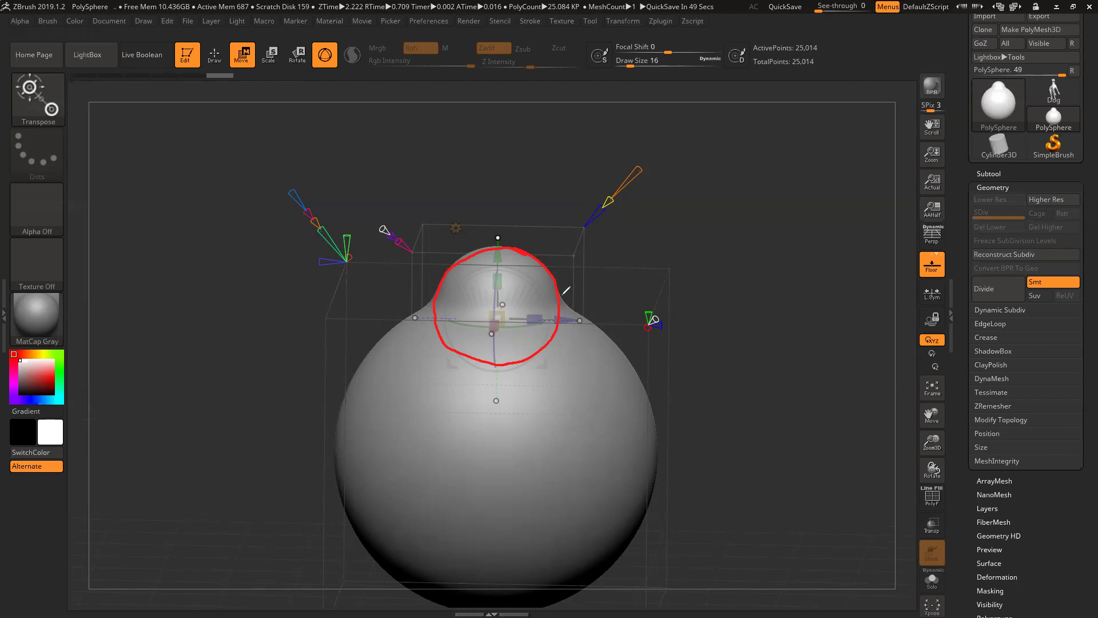
pyautogui.moveTo(561, 287); pyautogui.dragTo(582, 316)
pyautogui.moveTo(435, 292); pyautogui.dragTo(412, 312)
# Nudge the projected primitive slightly upward on the sphere's top and set the Draw Size to 23.
pyautogui.moveTo(405, 136); pyautogui.dragTo(418, 136)
pyautogui.moveTo(498, 255); pyautogui.dragTo(498, 252)
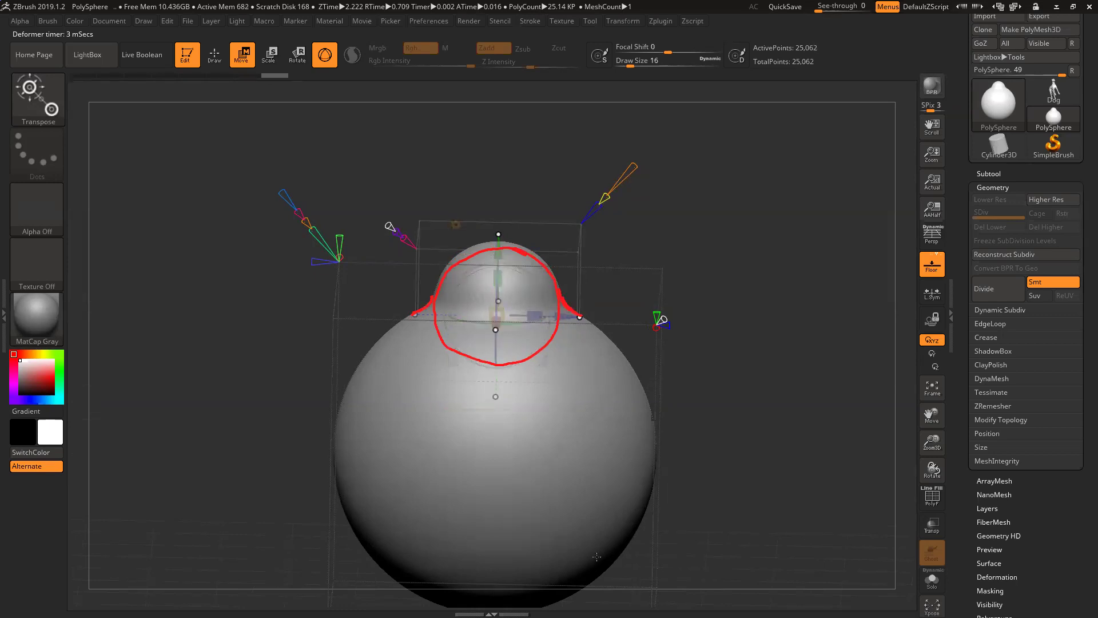
pyautogui.press('Escape')
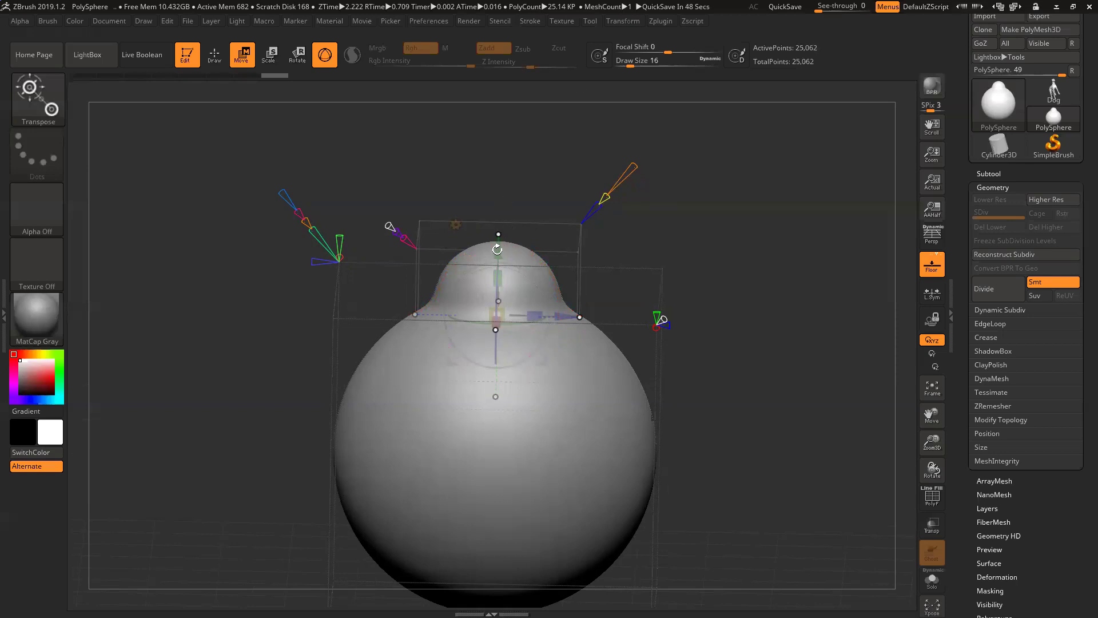
pyautogui.press('space')
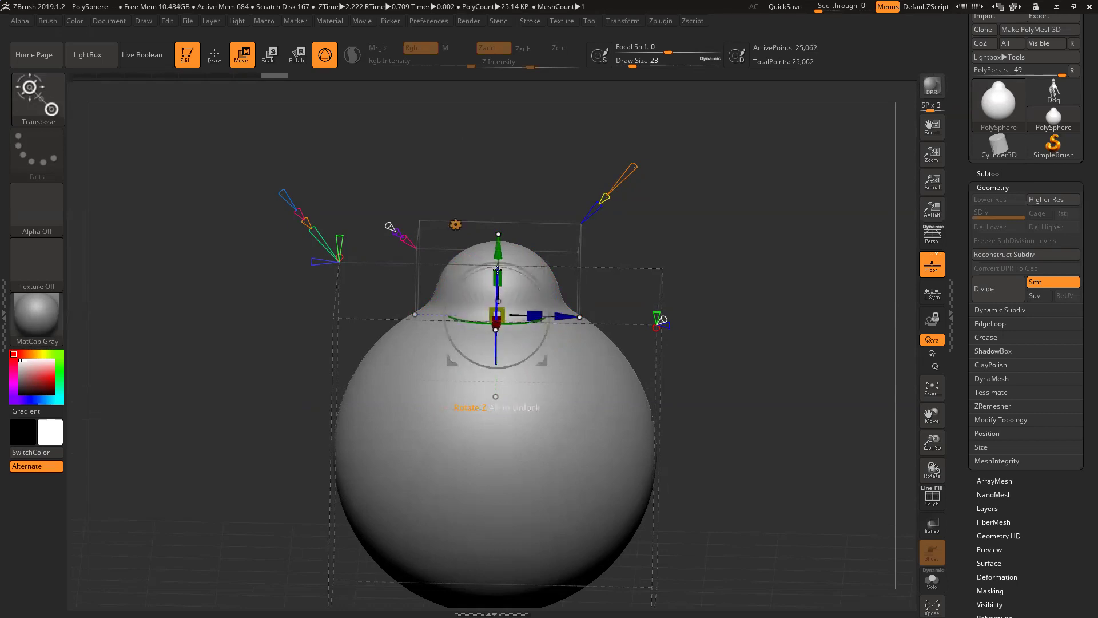
# Slide the projected primitive up and down along its vertical axis, ending with a rounded bulge on the sphere's top.
pyautogui.moveTo(499, 250); pyautogui.dragTo(505, 241)
pyautogui.moveTo(506, 237); pyautogui.dragTo(510, 219)
pyautogui.moveTo(517, 149); pyautogui.dragTo(519, 173)
pyautogui.moveTo(500, 220); pyautogui.dragTo(499, 253)
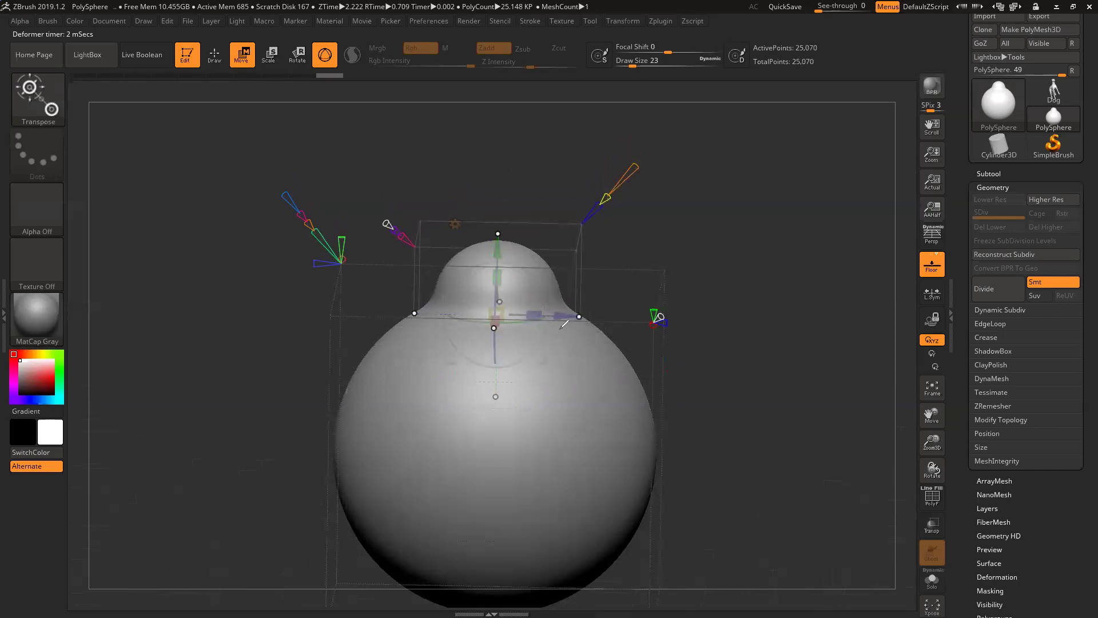
pyautogui.moveTo(565, 325)
pyautogui.mouseDown()
pyautogui.moveTo(447, 268)
pyautogui.moveTo(435, 328)
pyautogui.moveTo(503, 367)
pyautogui.moveTo(564, 324)
pyautogui.mouseUp()
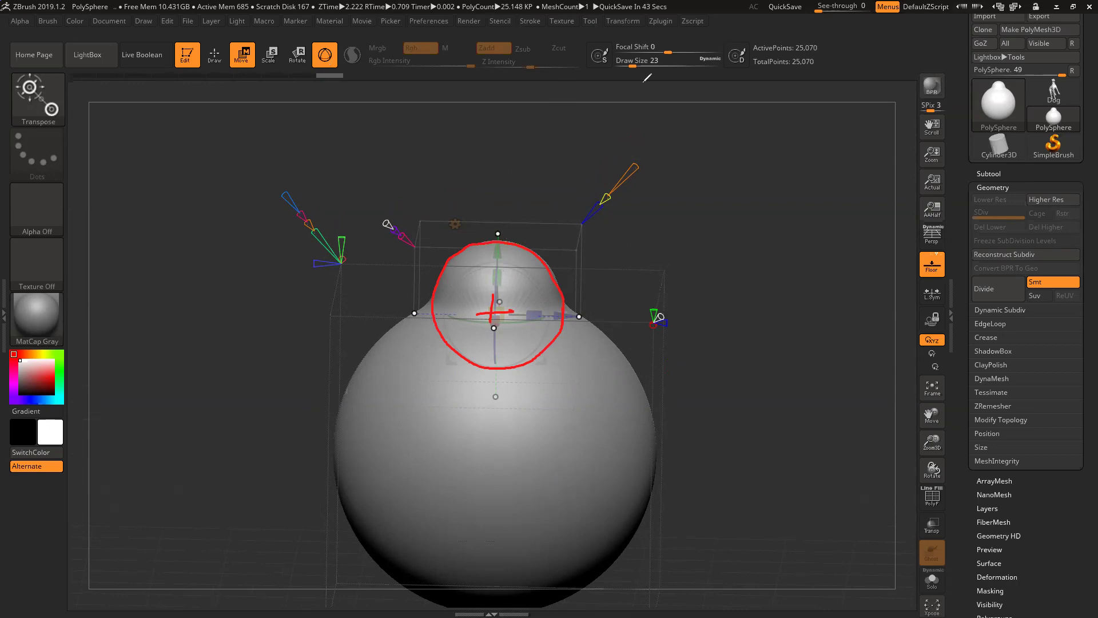
pyautogui.click(737, 54)
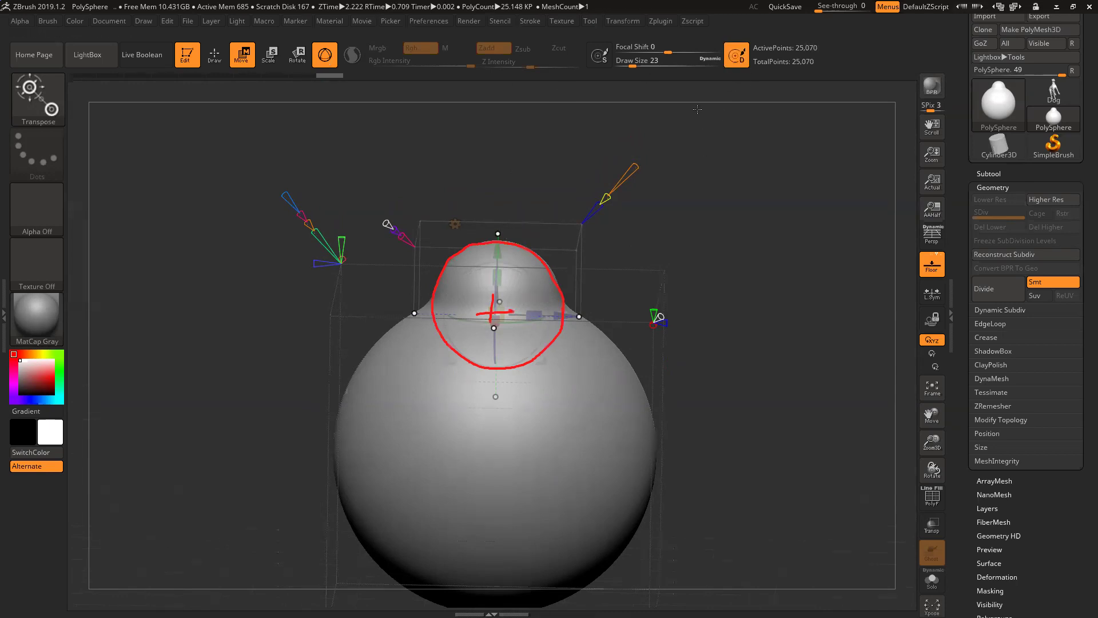
pyautogui.click(737, 55)
# Raise the projected primitive above the sphere along its green axis so it carves a round hollow into the top.
pyautogui.moveTo(498, 247); pyautogui.dragTo(498, 212)
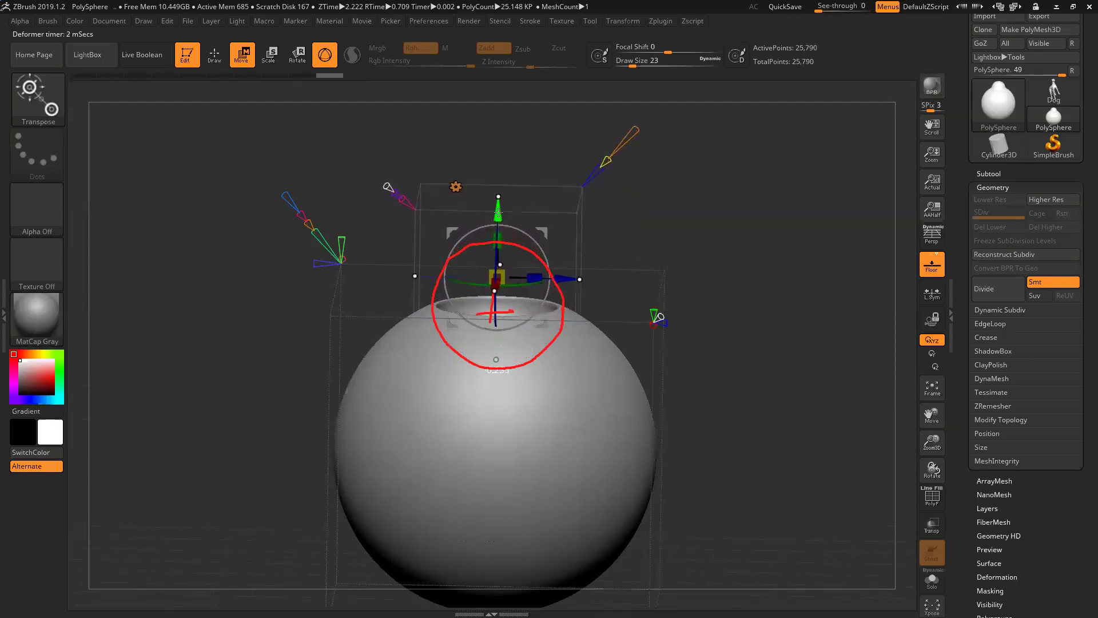
pyautogui.moveTo(750, 240); pyautogui.dragTo(735, 303)
pyautogui.moveTo(516, 345); pyautogui.dragTo(754, 349)
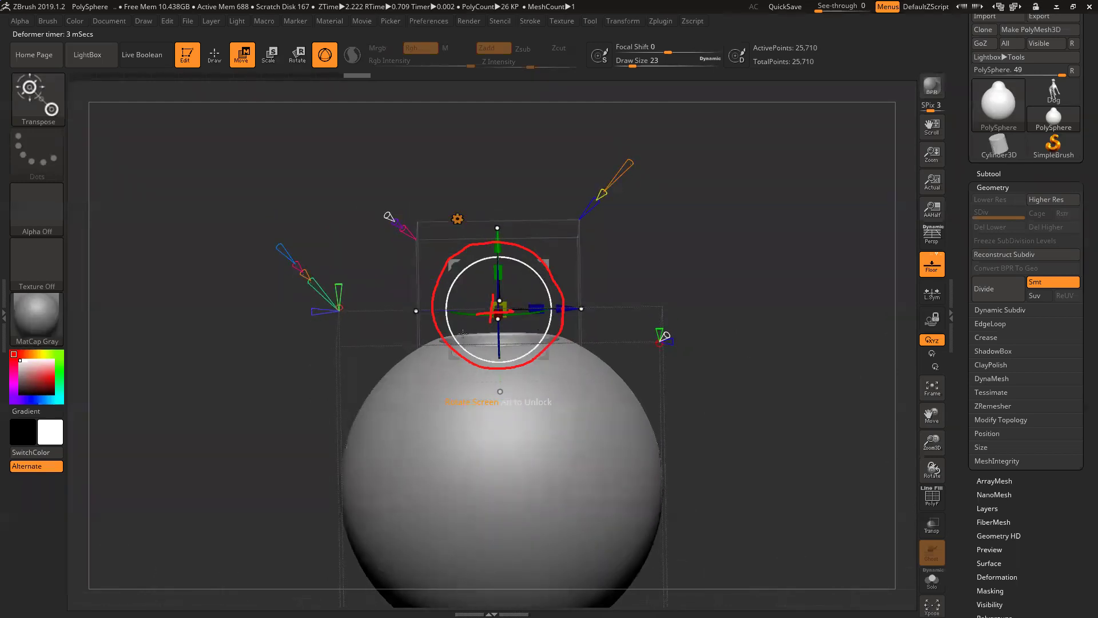
pyautogui.moveTo(496, 311); pyautogui.dragTo(496, 321)
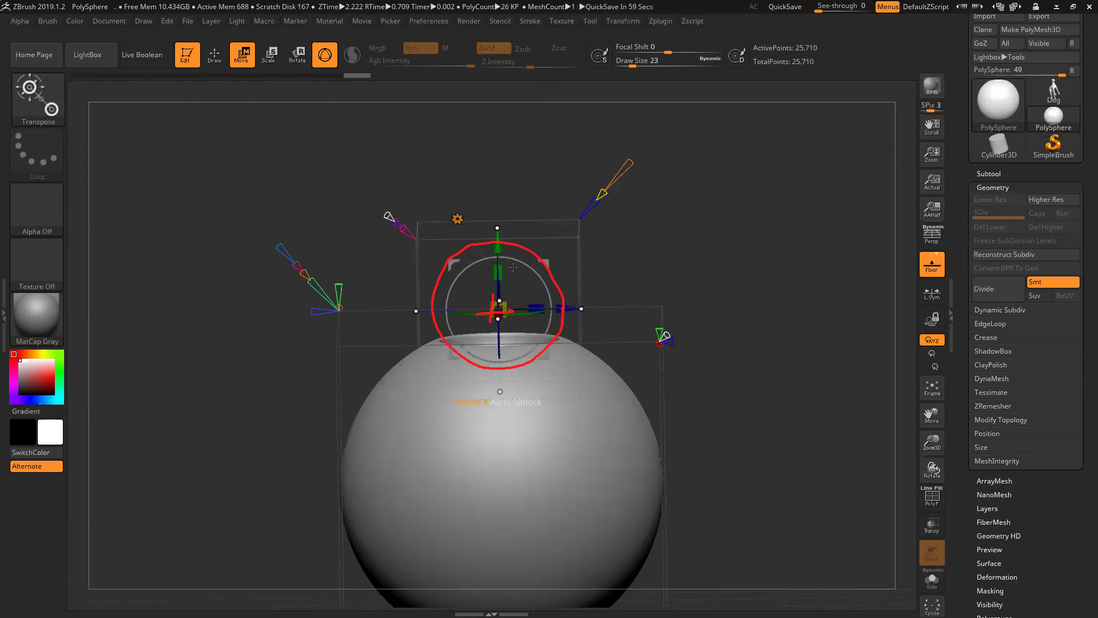
pyautogui.moveTo(497, 247)
pyautogui.keyDown('ctrl'); pyautogui.mouseDown()
pyautogui.moveTo(508, 287)
pyautogui.moveTo(518, 240)
pyautogui.mouseUp(); pyautogui.keyUp('ctrl')
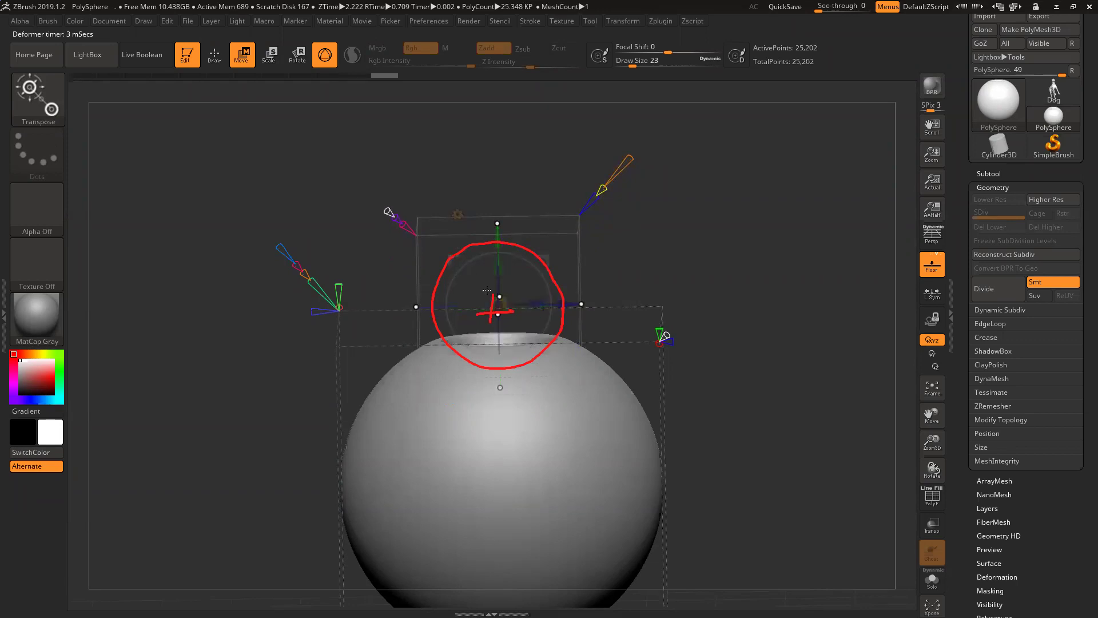
pyautogui.moveTo(729, 220); pyautogui.dragTo(752, 245)
pyautogui.keyDown('ctrl'); pyautogui.moveTo(503, 258); pyautogui.dragTo(511, 261); pyautogui.keyUp('ctrl')
pyautogui.moveTo(704, 246)
pyautogui.mouseDown()
pyautogui.moveTo(715, 251)
pyautogui.moveTo(697, 258)
pyautogui.mouseUp()
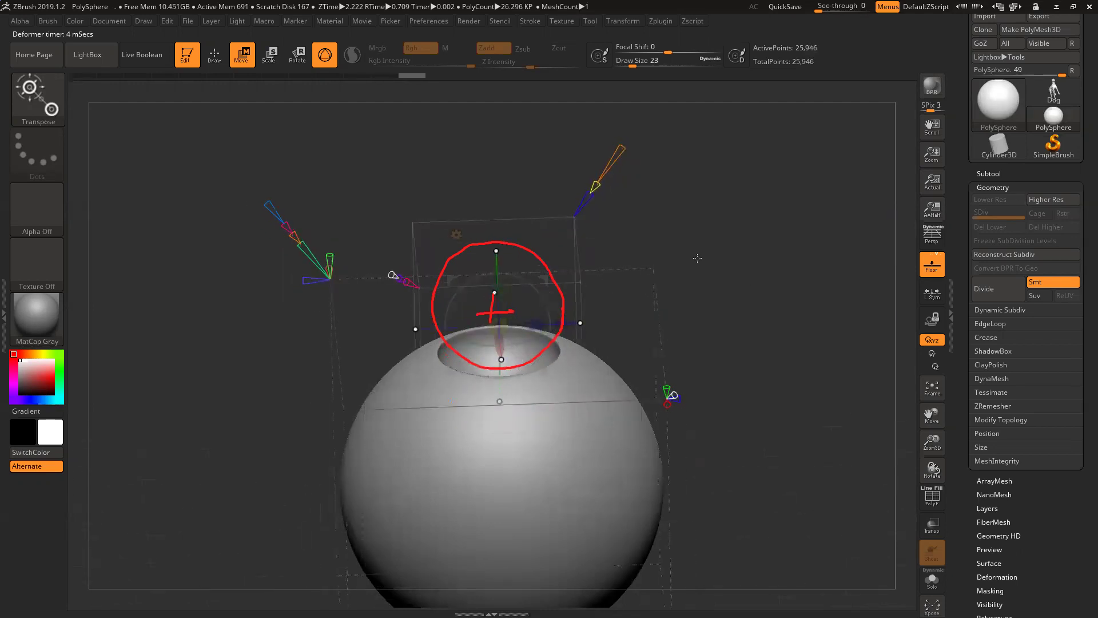
# Lower the projected primitive along its vertical axis until the hollow turns into a rounded bulge on the sphere.
pyautogui.keyDown('ctrl'); pyautogui.moveTo(497, 266); pyautogui.dragTo(555, 339); pyautogui.keyUp('ctrl')
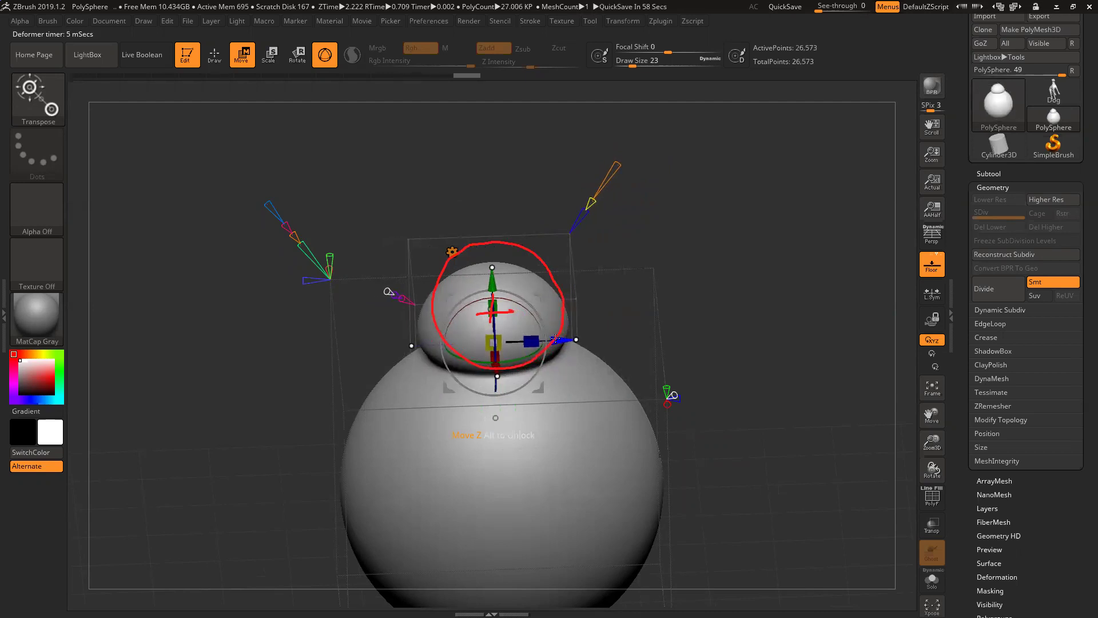
pyautogui.keyDown('ctrl'); pyautogui.moveTo(555, 338); pyautogui.dragTo(556, 338); pyautogui.keyUp('ctrl')
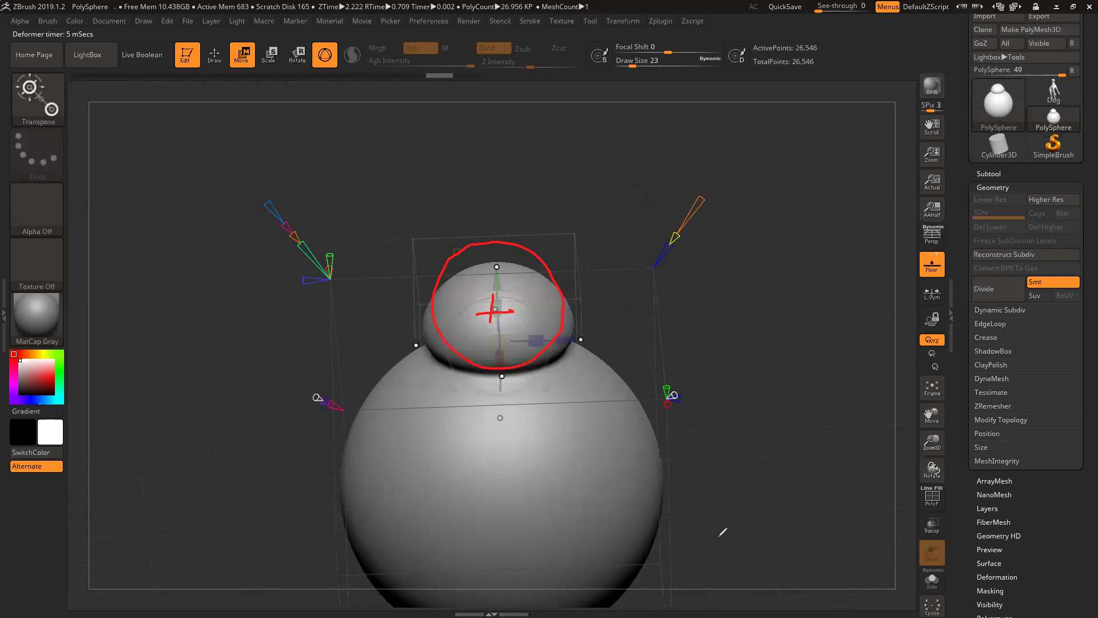
pyautogui.press('Escape')
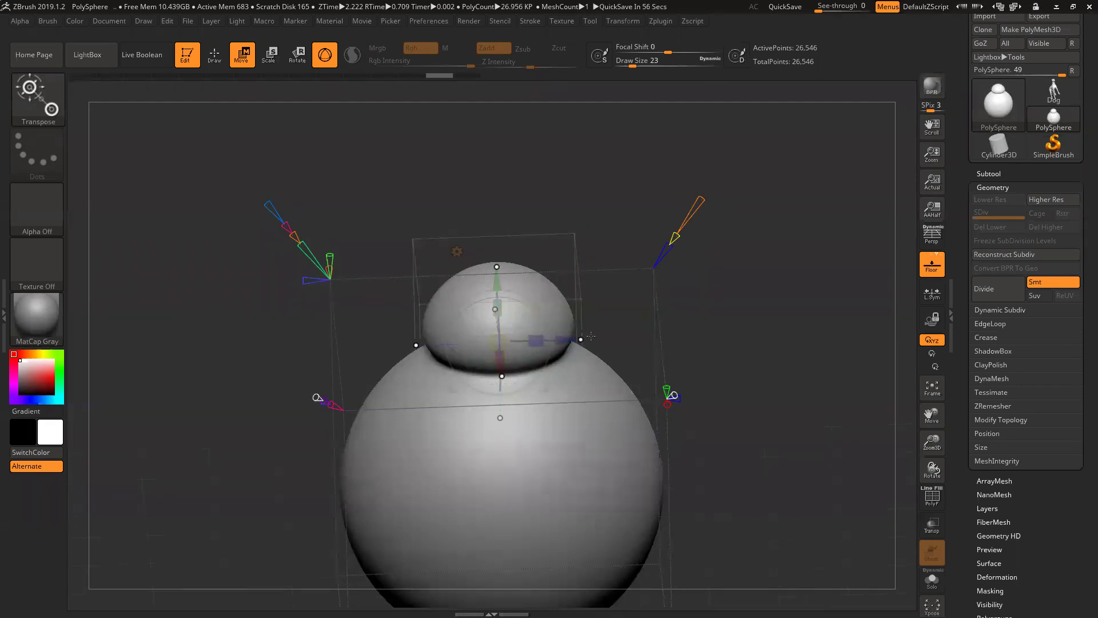
pyautogui.press('space')
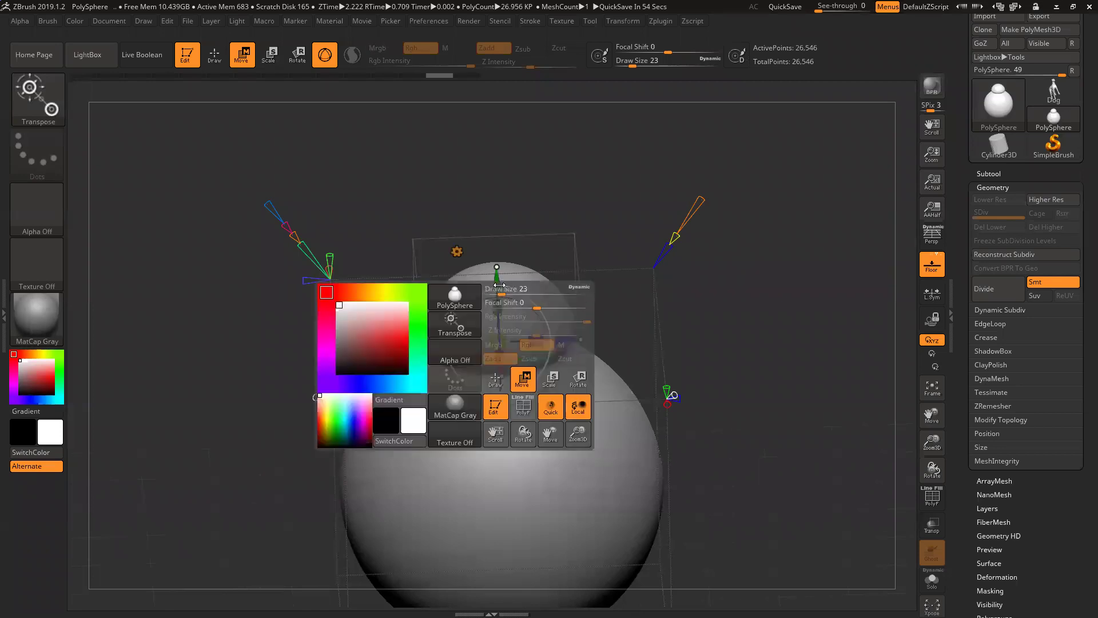
pyautogui.moveTo(497, 285); pyautogui.dragTo(497, 294)
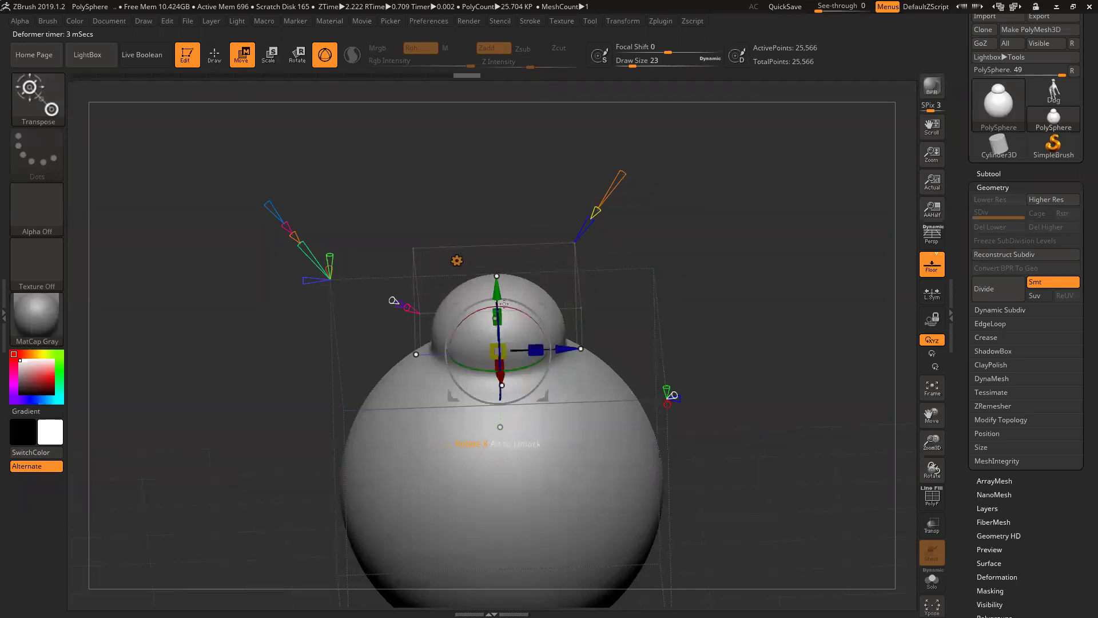
# Move the projected primitive repeatedly up and down to switch between hollow and bulge, ending with a wide bulge.
pyautogui.moveTo(497, 292); pyautogui.dragTo(497, 264)
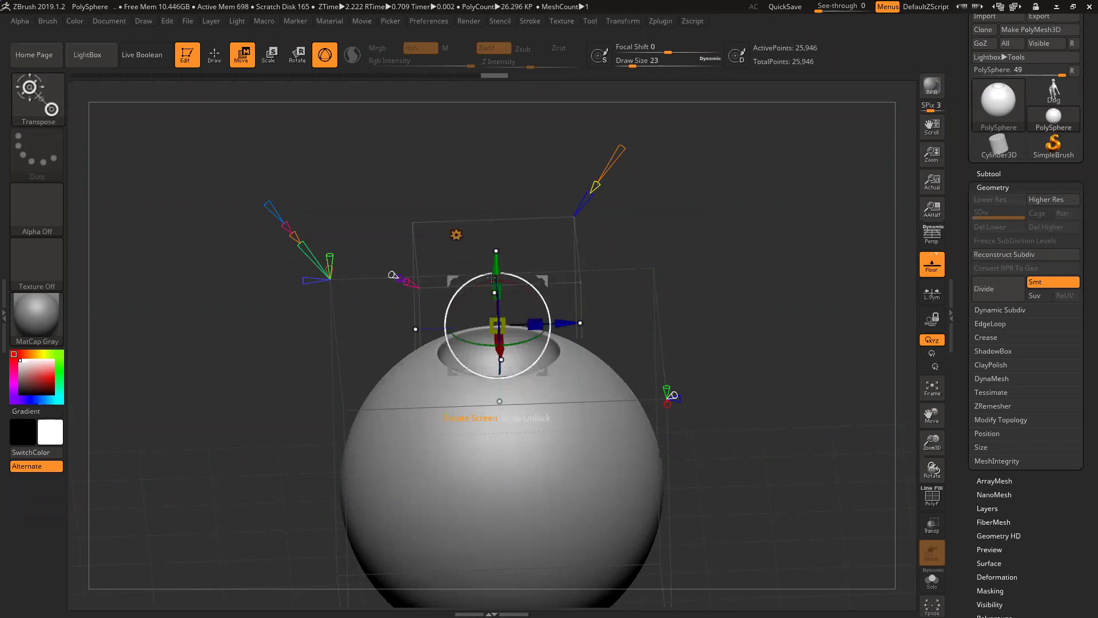
pyautogui.moveTo(495, 265); pyautogui.dragTo(496, 298)
pyautogui.click(501, 358)
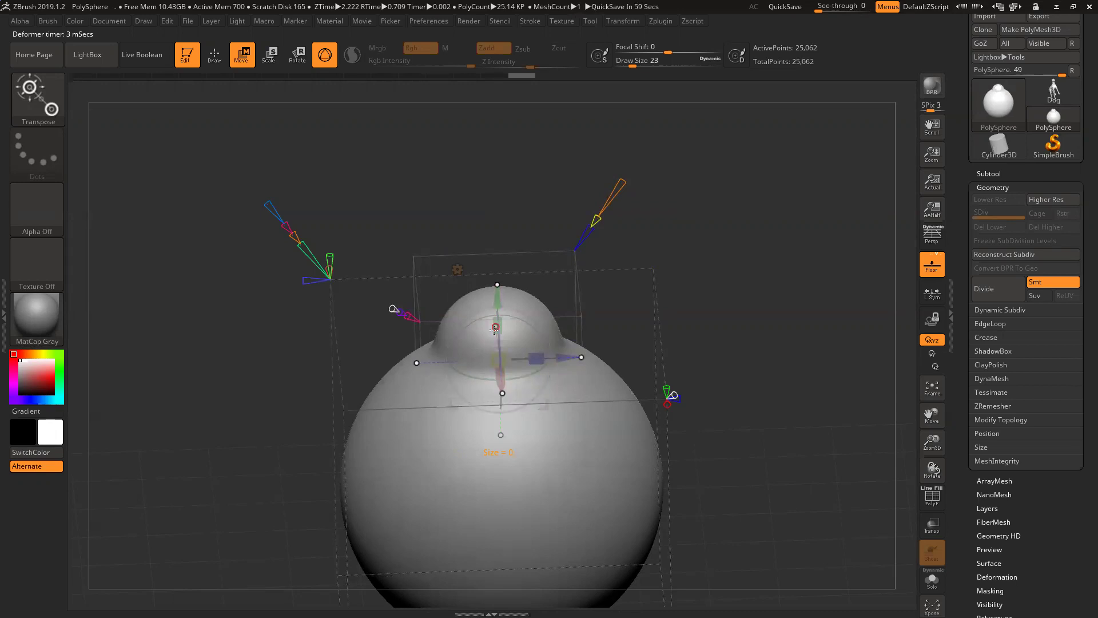
pyautogui.moveTo(497, 302); pyautogui.dragTo(496, 258)
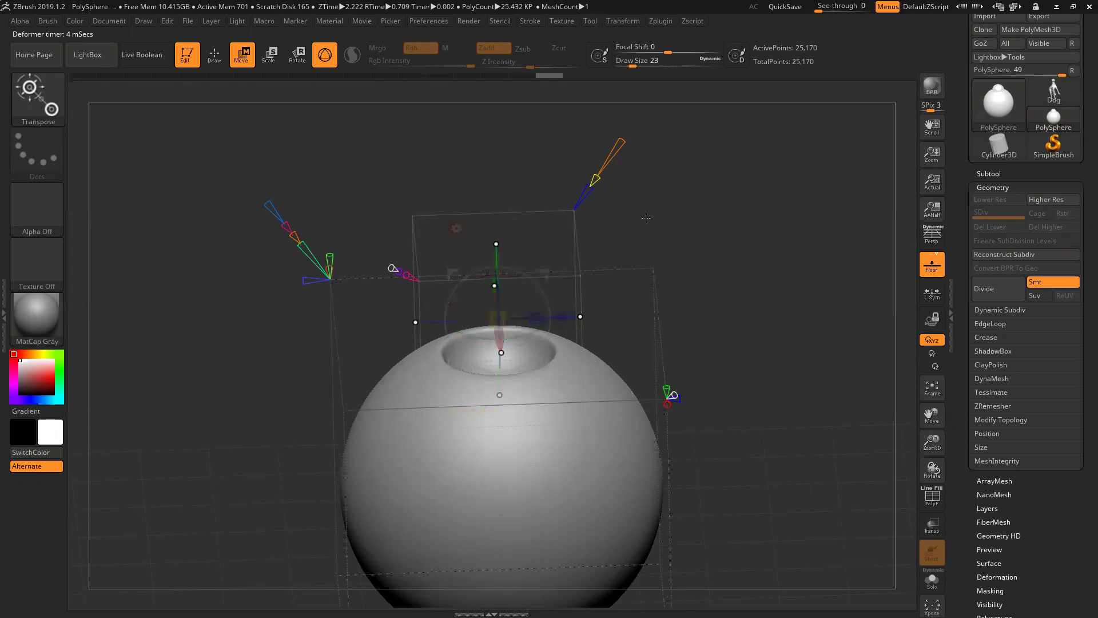
pyautogui.moveTo(490, 258); pyautogui.dragTo(511, 290)
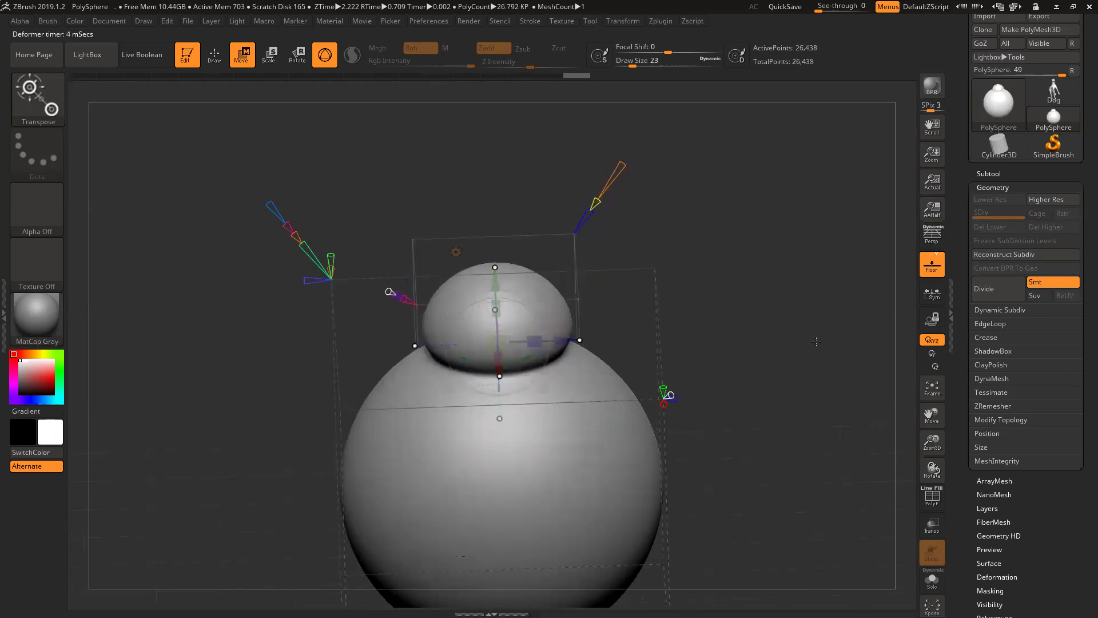
# Lower the projected primitive a little further into the sphere to soften the crease where the two shapes meet.
pyautogui.moveTo(938, 445); pyautogui.dragTo(944, 458)
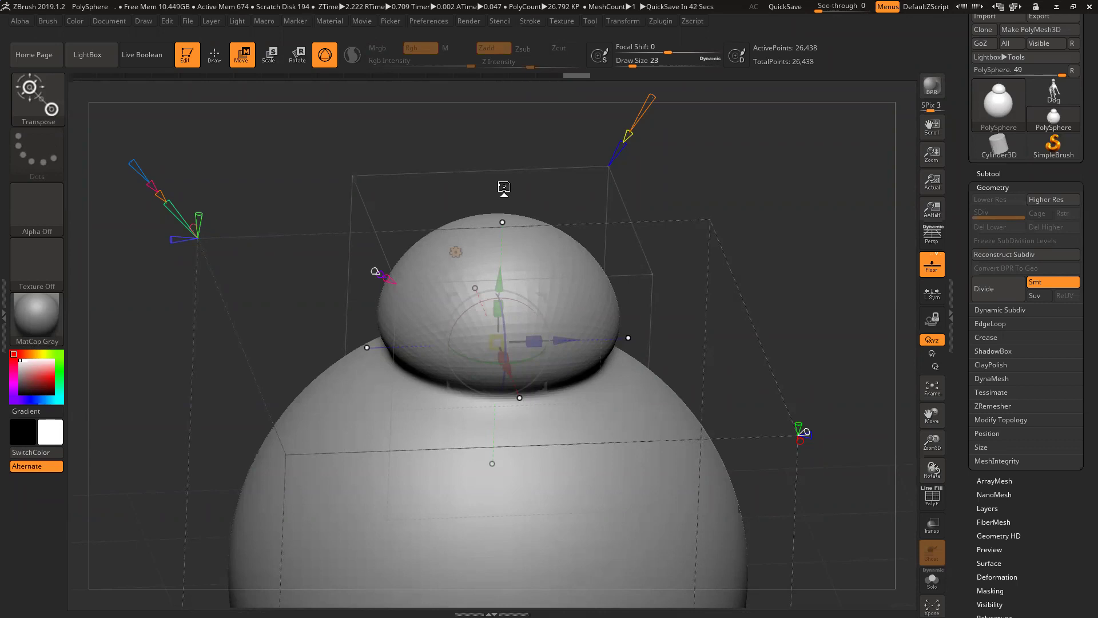
pyautogui.moveTo(681, 240); pyautogui.dragTo(762, 227)
pyautogui.moveTo(499, 278); pyautogui.dragTo(505, 314)
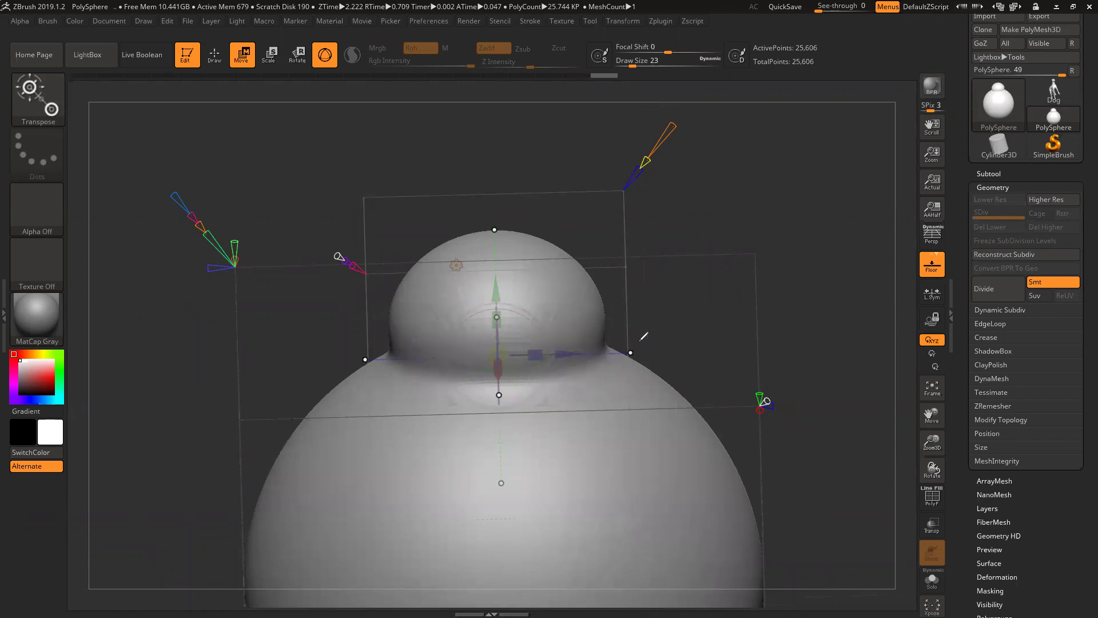
pyautogui.moveTo(627, 349)
pyautogui.mouseDown()
pyautogui.moveTo(611, 322)
pyautogui.moveTo(631, 345)
pyautogui.mouseUp()
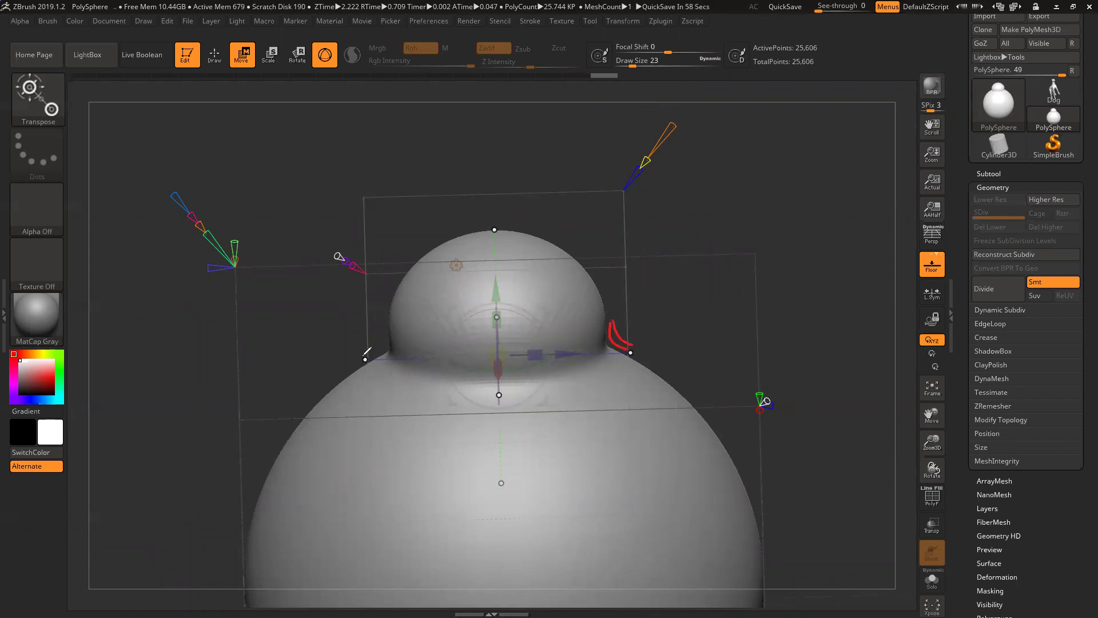
pyautogui.moveTo(374, 357); pyautogui.dragTo(383, 336)
pyautogui.moveTo(377, 332); pyautogui.dragTo(365, 349)
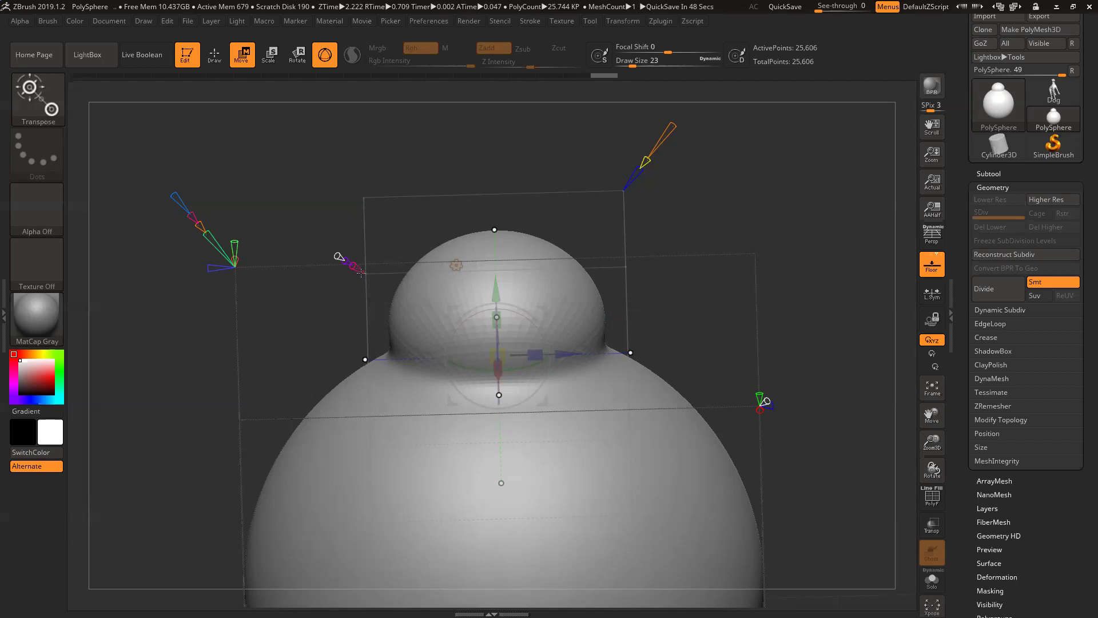
# Increase the deformer's Blend to shrink the projected primitive into a small knob, trying weaker and stronger amounts.
pyautogui.moveTo(315, 260); pyautogui.dragTo(344, 239)
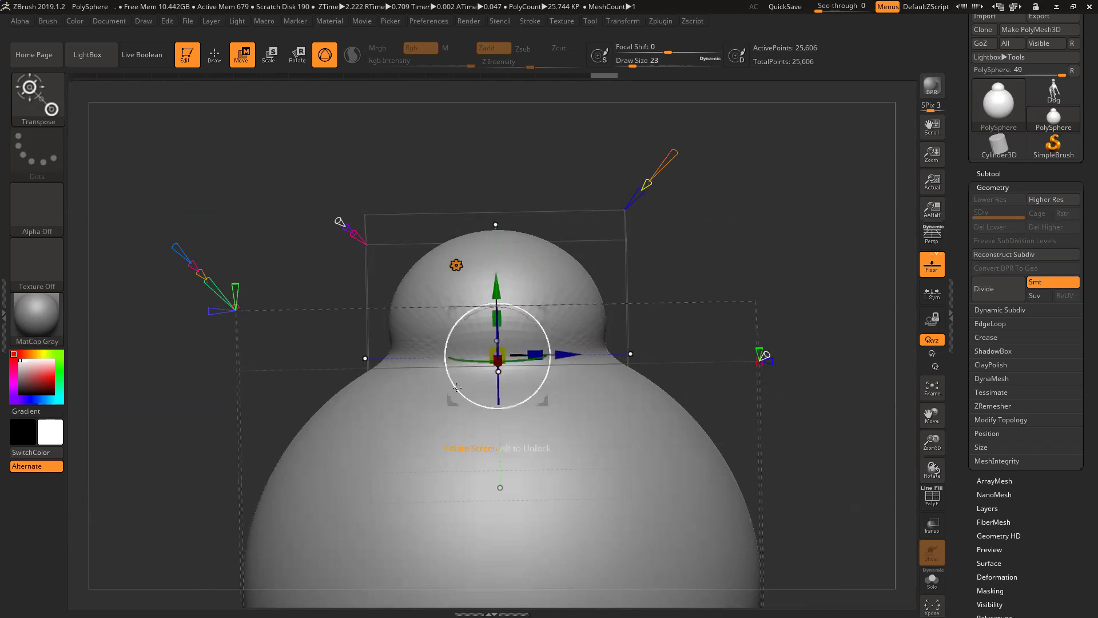
pyautogui.moveTo(451, 165); pyautogui.dragTo(349, 213)
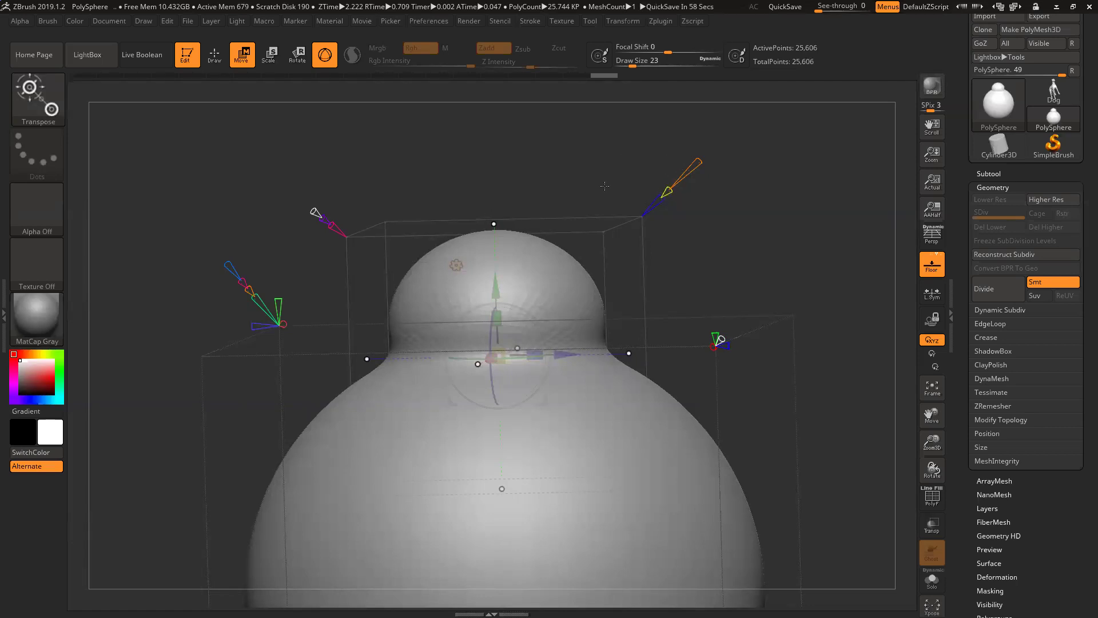
pyautogui.moveTo(314, 212)
pyautogui.moveTo(333, 226)
pyautogui.mouseDown()
pyautogui.moveTo(336, 239)
pyautogui.moveTo(315, 199)
pyautogui.mouseUp()
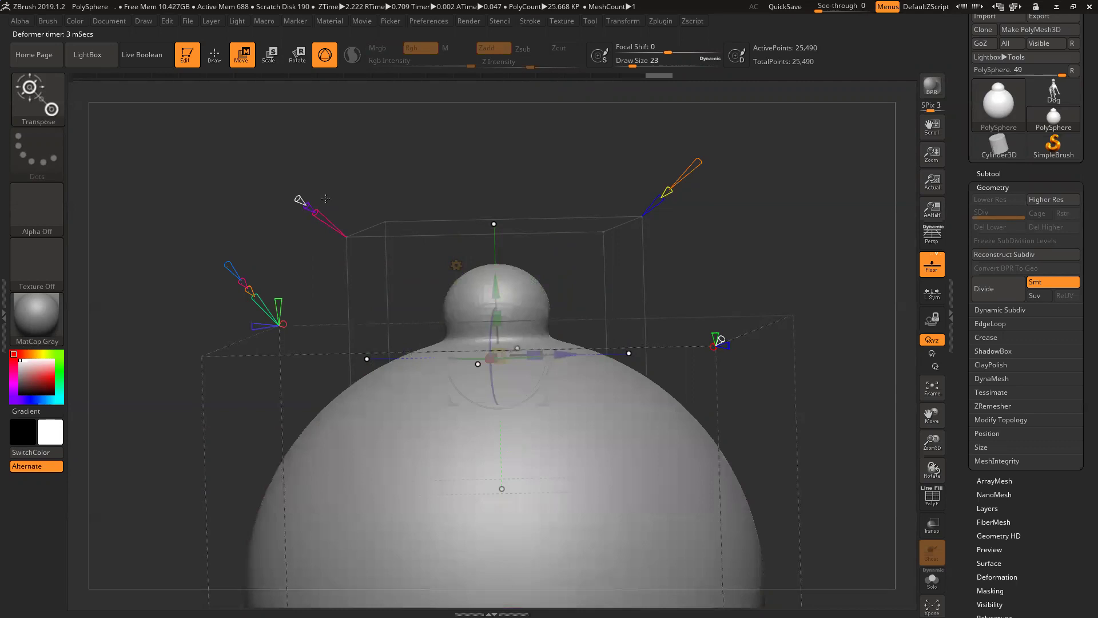
pyautogui.moveTo(317, 212); pyautogui.dragTo(320, 216)
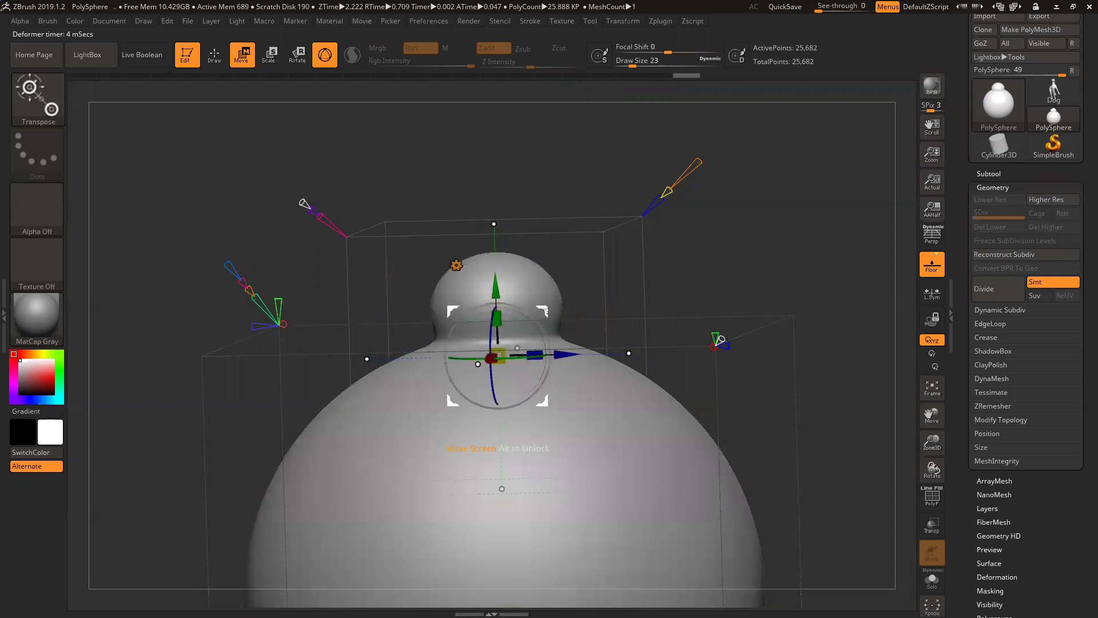
pyautogui.moveTo(318, 222)
pyautogui.mouseDown()
pyautogui.moveTo(335, 232)
pyautogui.moveTo(326, 225)
pyautogui.mouseUp()
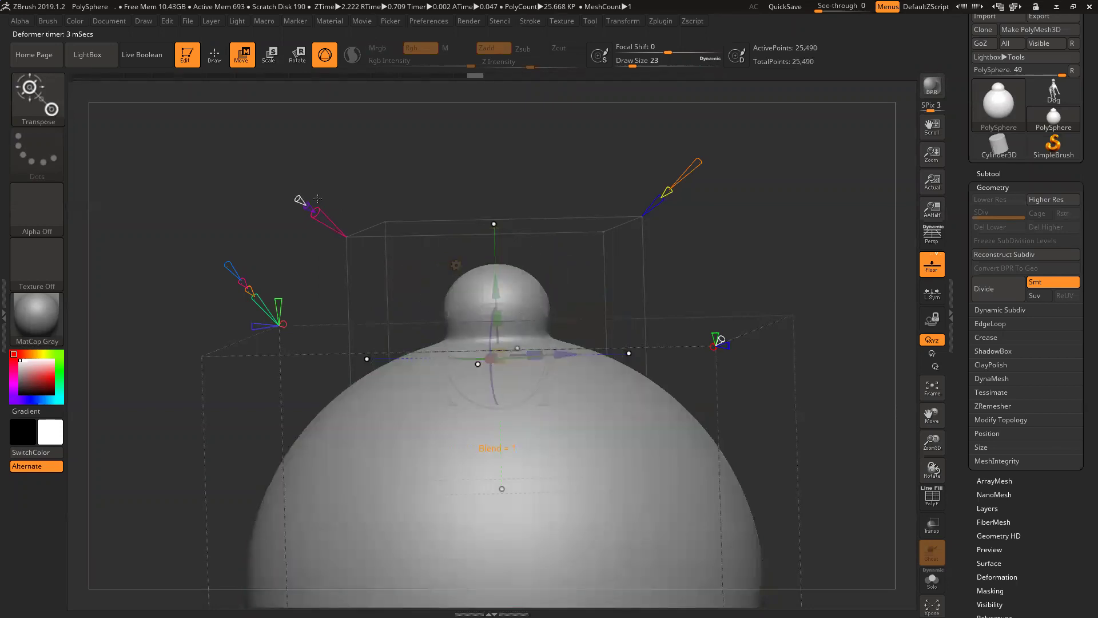
# Reduce the deformer's Blend to 0 for a sharp edge between the projected primitive and the sphere.
pyautogui.moveTo(318, 210); pyautogui.dragTo(333, 221)
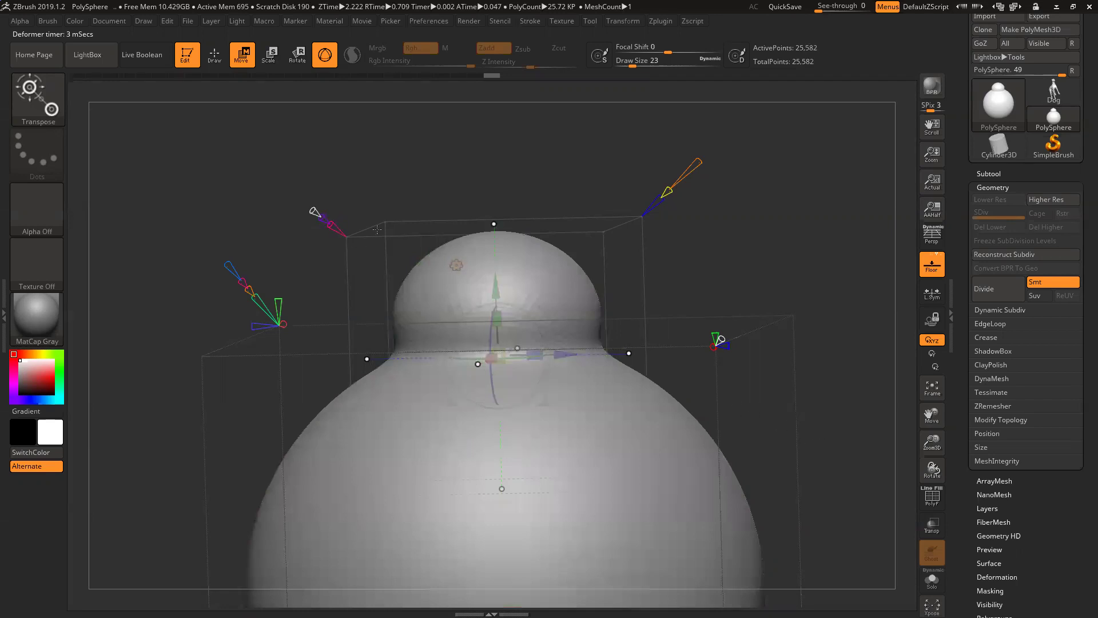
pyautogui.moveTo(332, 220); pyautogui.dragTo(341, 225)
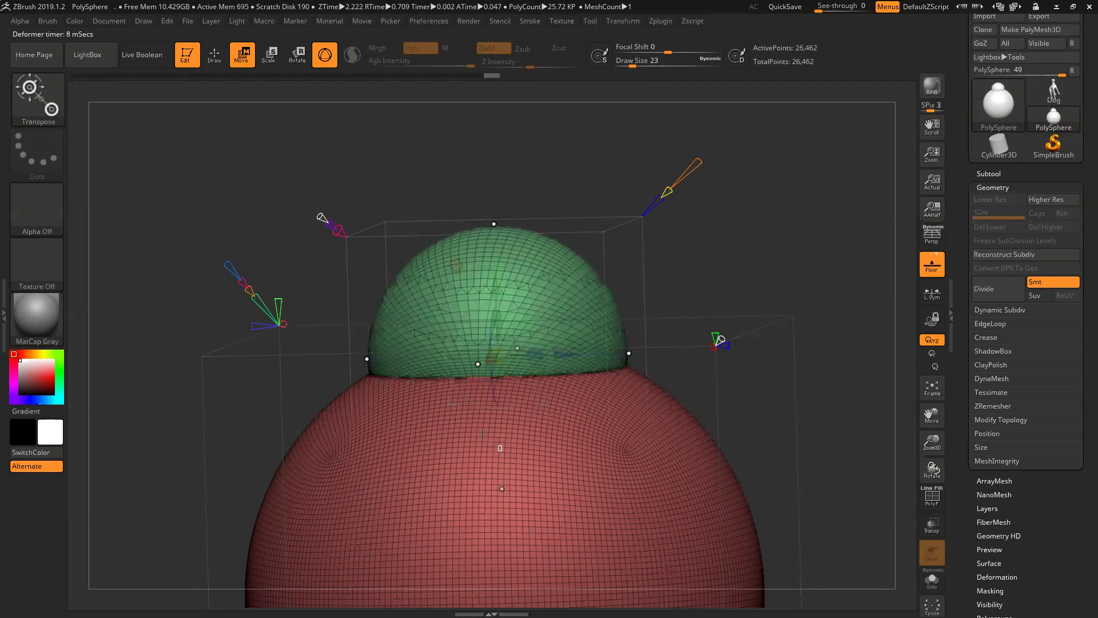
pyautogui.moveTo(340, 229); pyautogui.dragTo(342, 233)
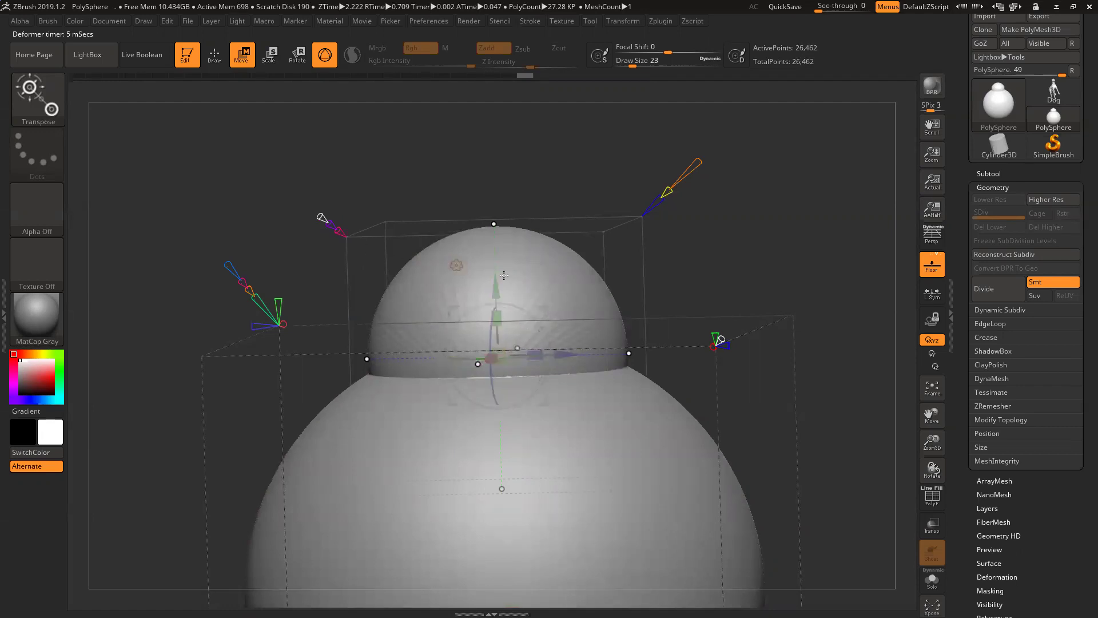
# Nudge the projected primitive slightly along its vertical axis, and try a slight Blend before returning it to 0.
pyautogui.moveTo(496, 286); pyautogui.dragTo(529, 290)
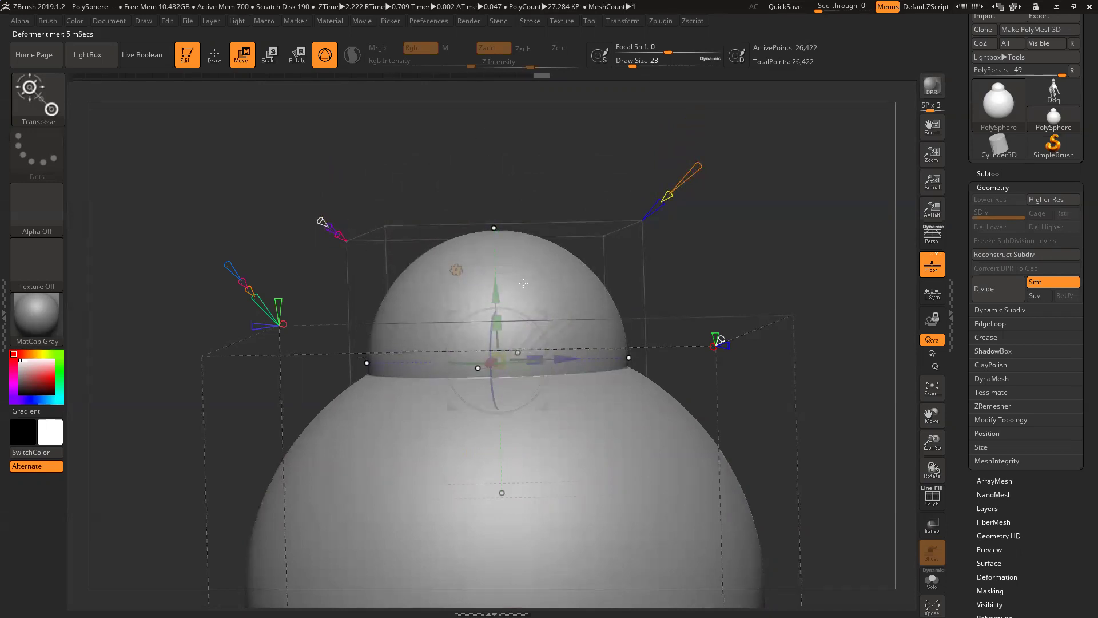
pyautogui.moveTo(501, 287)
pyautogui.mouseDown()
pyautogui.moveTo(496, 279)
pyautogui.moveTo(504, 290)
pyautogui.mouseUp()
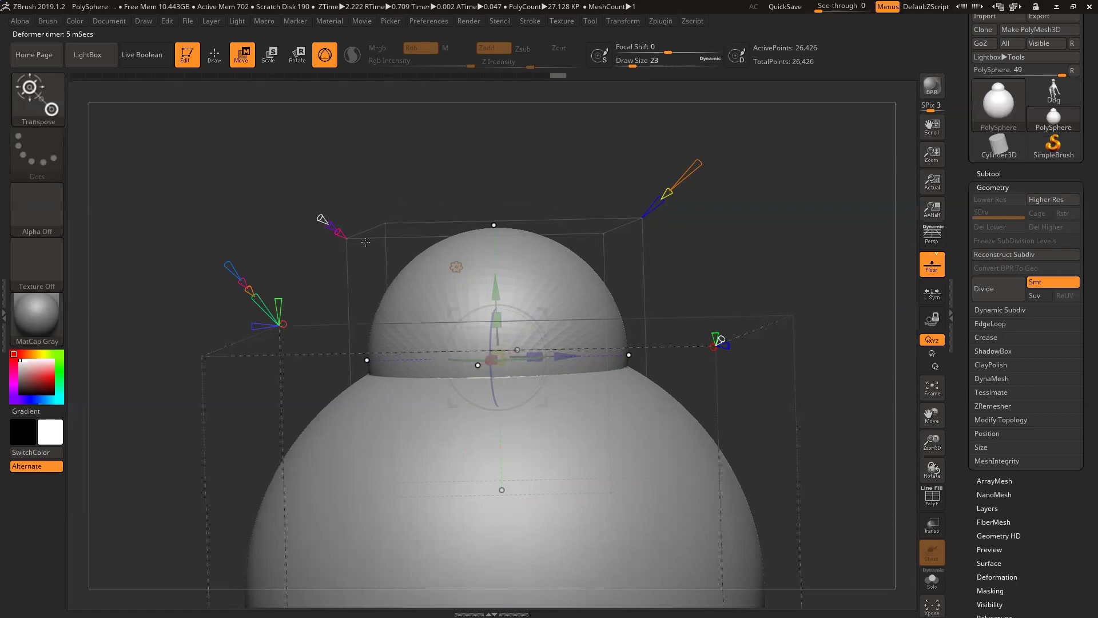
pyautogui.moveTo(332, 223)
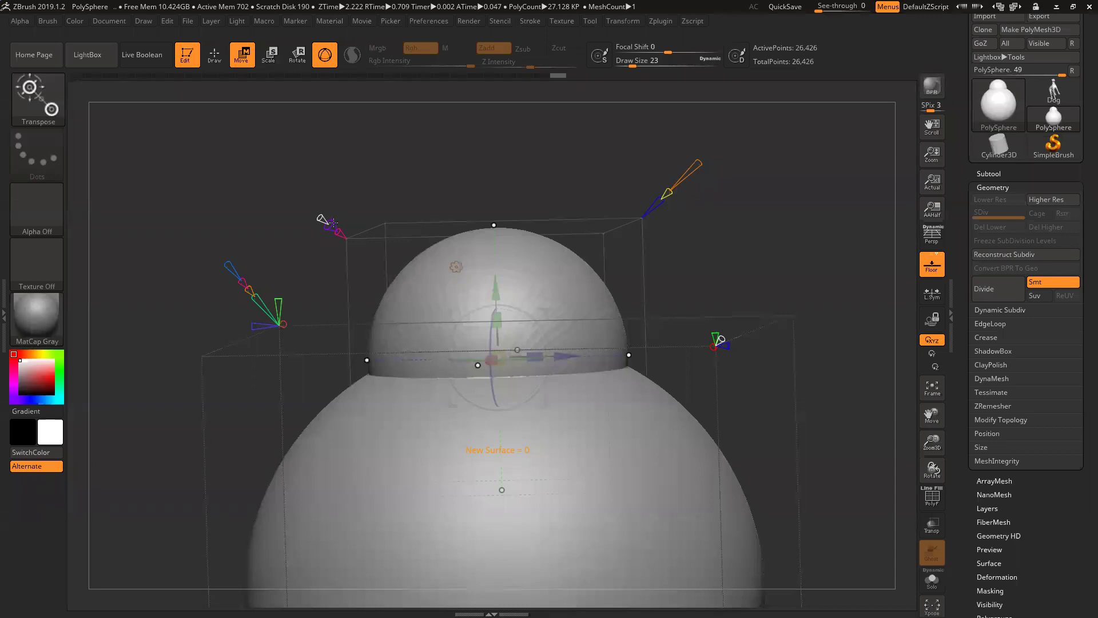
pyautogui.moveTo(499, 300)
pyautogui.mouseDown()
pyautogui.moveTo(498, 264)
pyautogui.moveTo(498, 314)
pyautogui.moveTo(499, 304)
pyautogui.mouseUp()
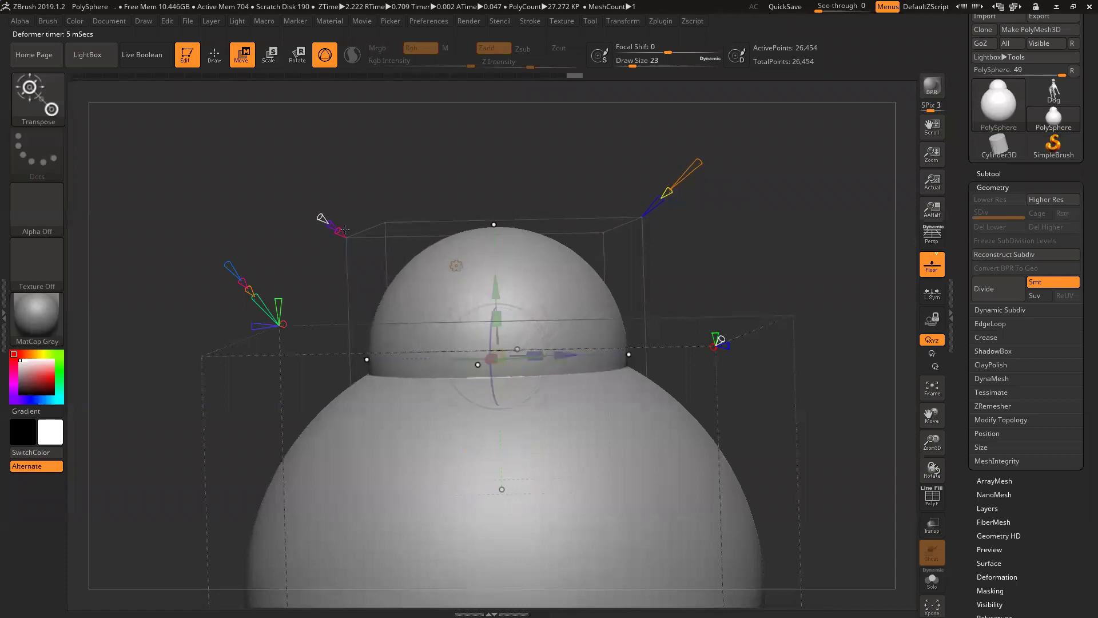
pyautogui.moveTo(341, 229); pyautogui.dragTo(334, 224)
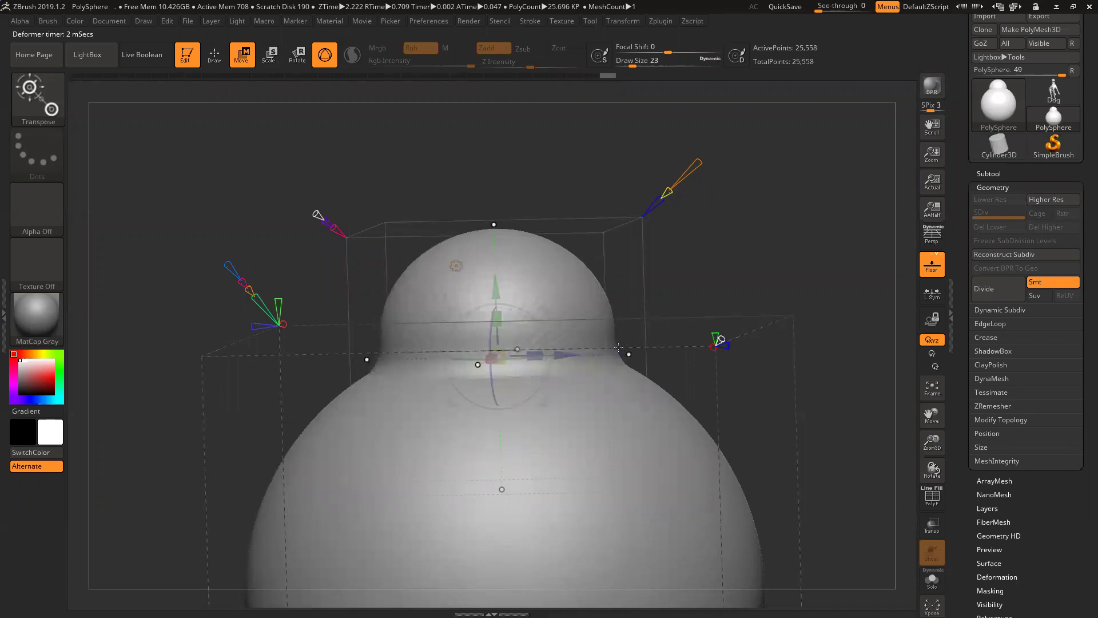
pyautogui.moveTo(340, 222); pyautogui.dragTo(323, 220)
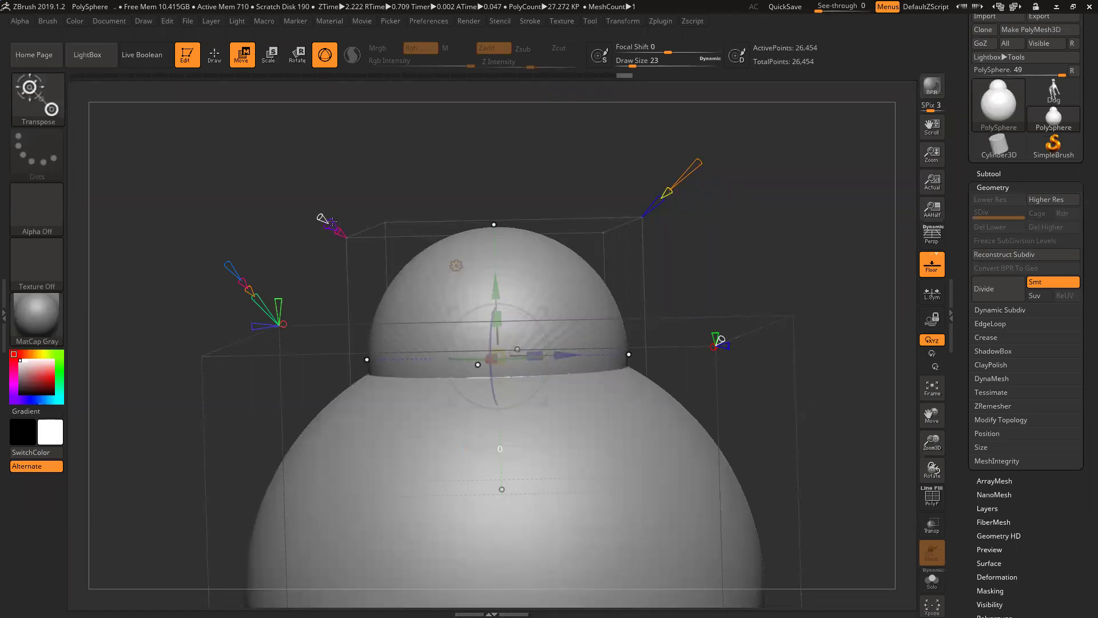
# Compare the deformer's New Surface at 0 and at higher values with the wireframe on and off, leaving it raised.
pyautogui.click(331, 220)
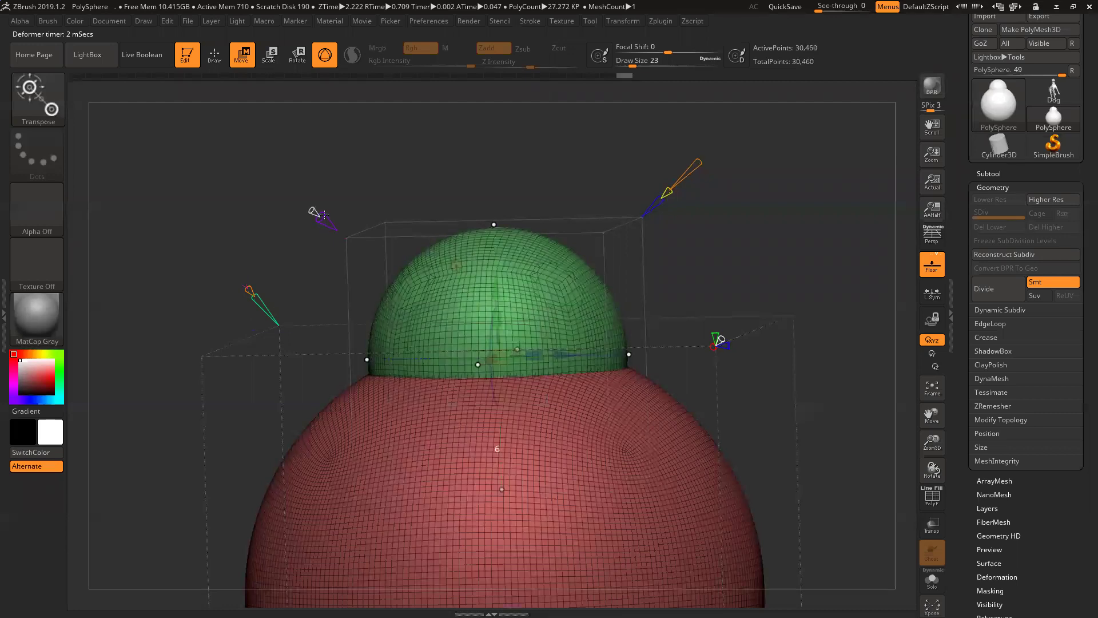
pyautogui.moveTo(313, 199)
pyautogui.mouseDown()
pyautogui.moveTo(302, 187)
pyautogui.moveTo(332, 218)
pyautogui.mouseUp()
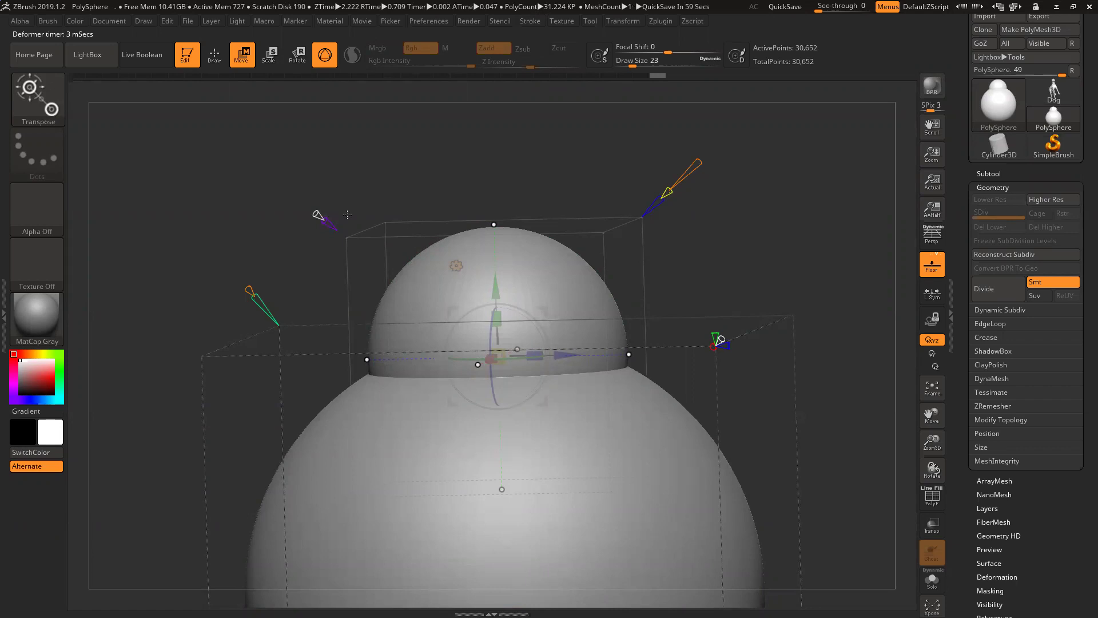
pyautogui.moveTo(322, 218); pyautogui.dragTo(304, 186)
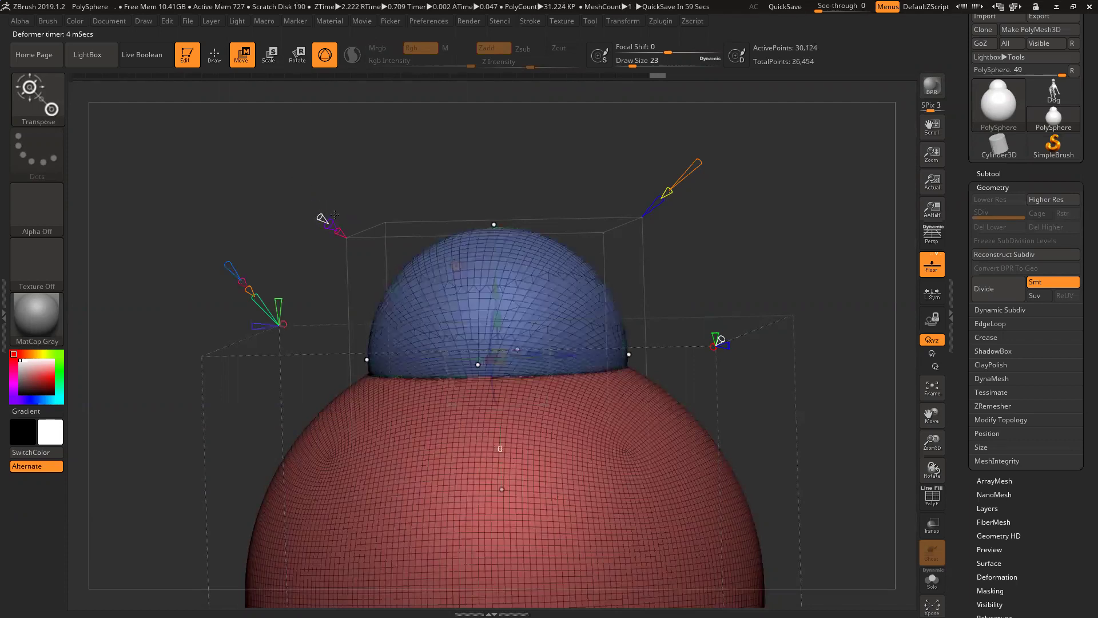
pyautogui.moveTo(309, 186); pyautogui.dragTo(321, 200)
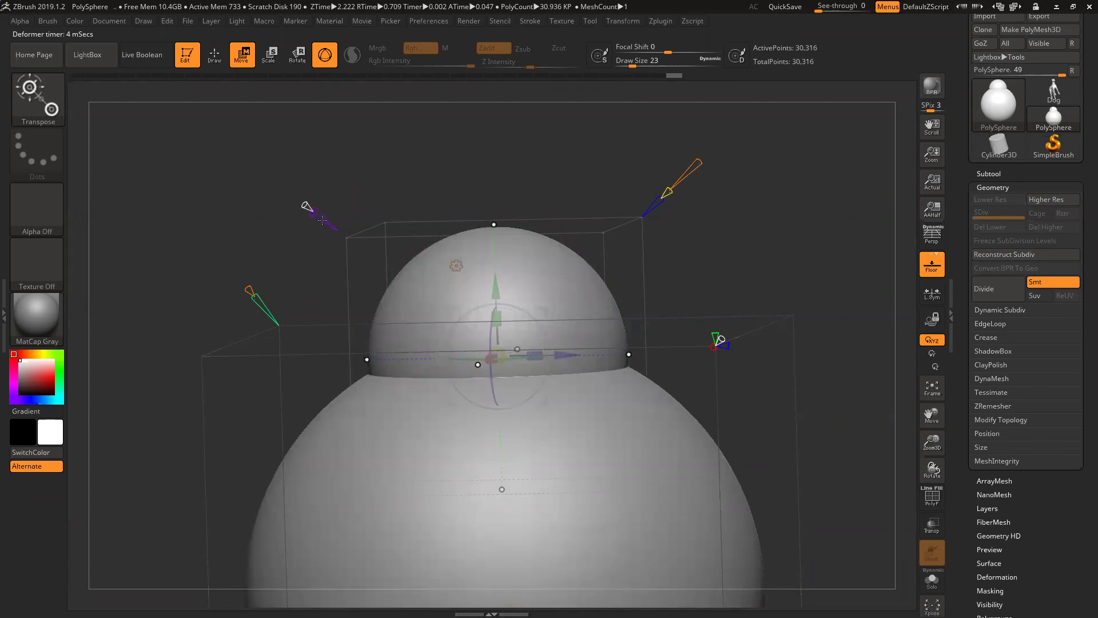
# Change the model's colour to black and set the deformer's New Surface to 9.
pyautogui.moveTo(27, 379); pyautogui.dragTo(12, 393)
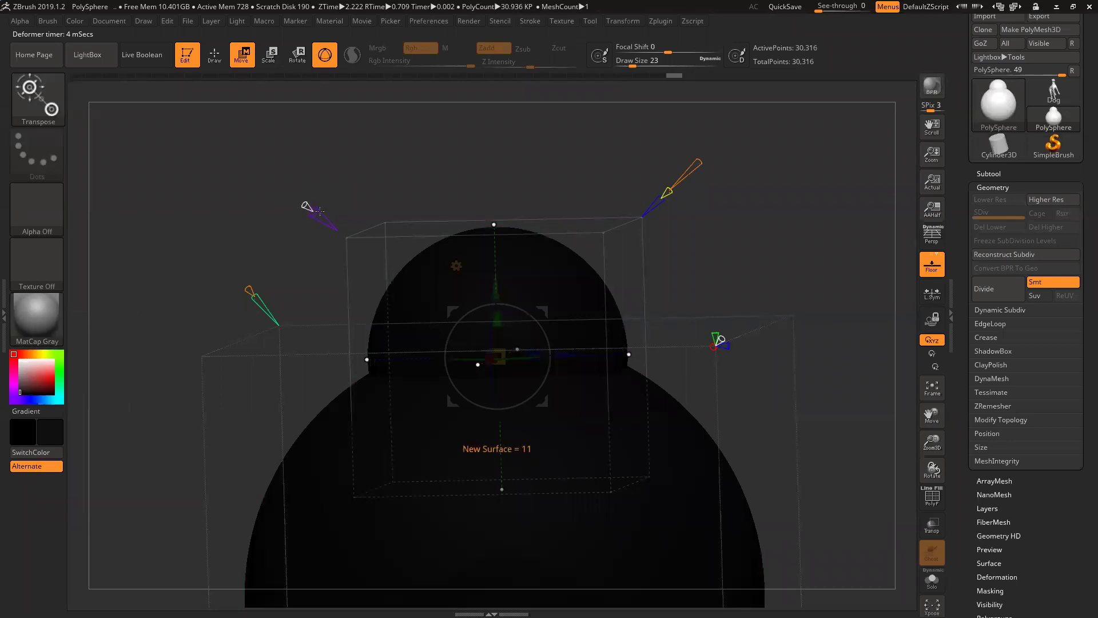
pyautogui.moveTo(316, 210)
pyautogui.moveTo(315, 210); pyautogui.dragTo(310, 209)
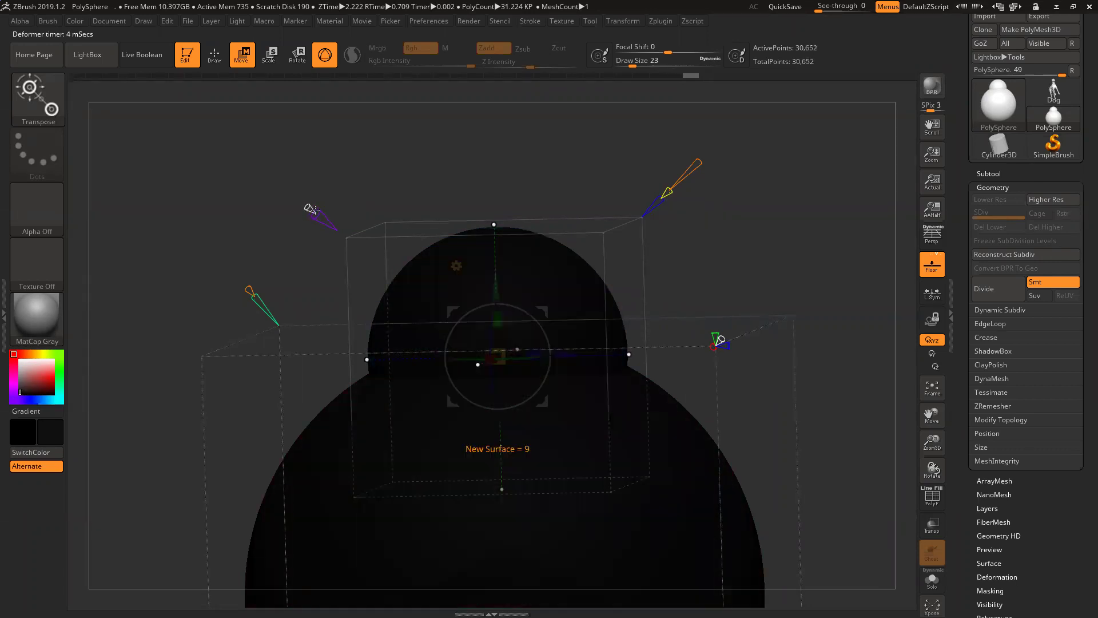
# Raise the projected primitive further out of the sphere, restore the white colour and check the wireframe.
pyautogui.moveTo(494, 280); pyautogui.dragTo(480, 195)
pyautogui.click(20, 360)
pyautogui.moveTo(306, 110)
pyautogui.mouseDown()
pyautogui.moveTo(268, 108)
pyautogui.moveTo(293, 118)
pyautogui.mouseUp()
pyautogui.hotkey('shift', 'f')
pyautogui.hotkey('shift', 'f')
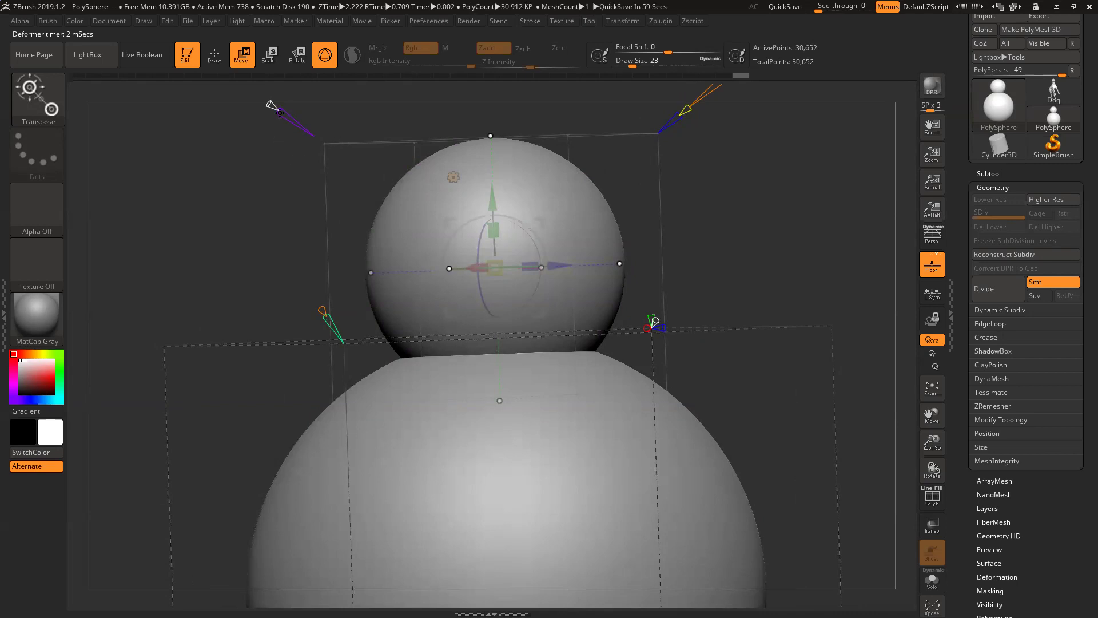
# Try New Surface at 0 to open a hole beneath the raised primitive, and raise the value again to restore the form.
pyautogui.moveTo(268, 105); pyautogui.dragTo(307, 123)
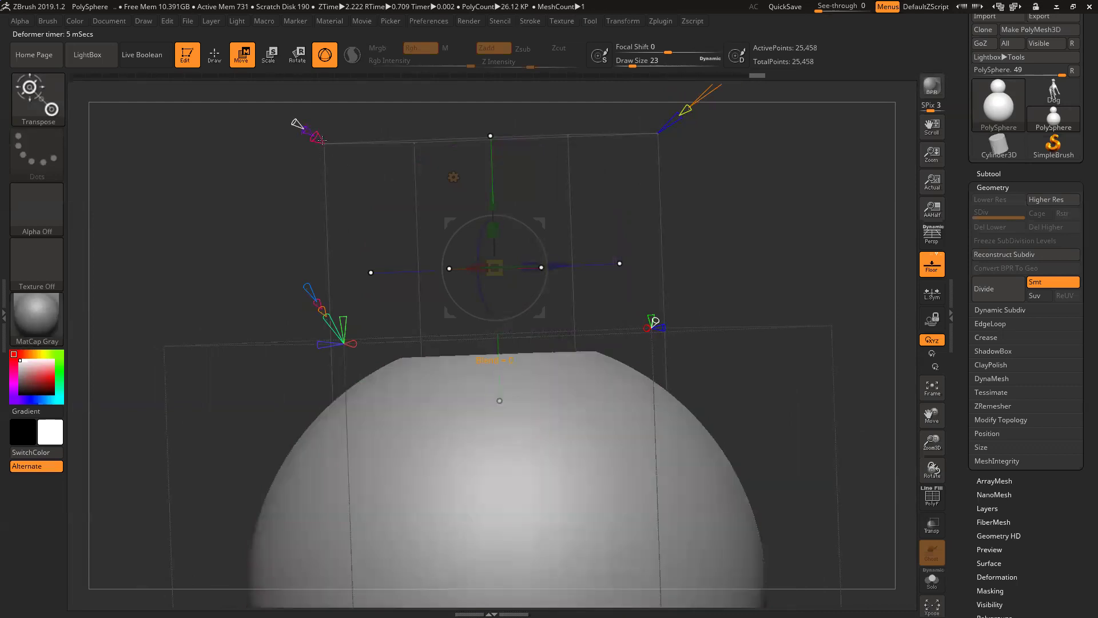
pyautogui.moveTo(755, 197); pyautogui.dragTo(756, 232)
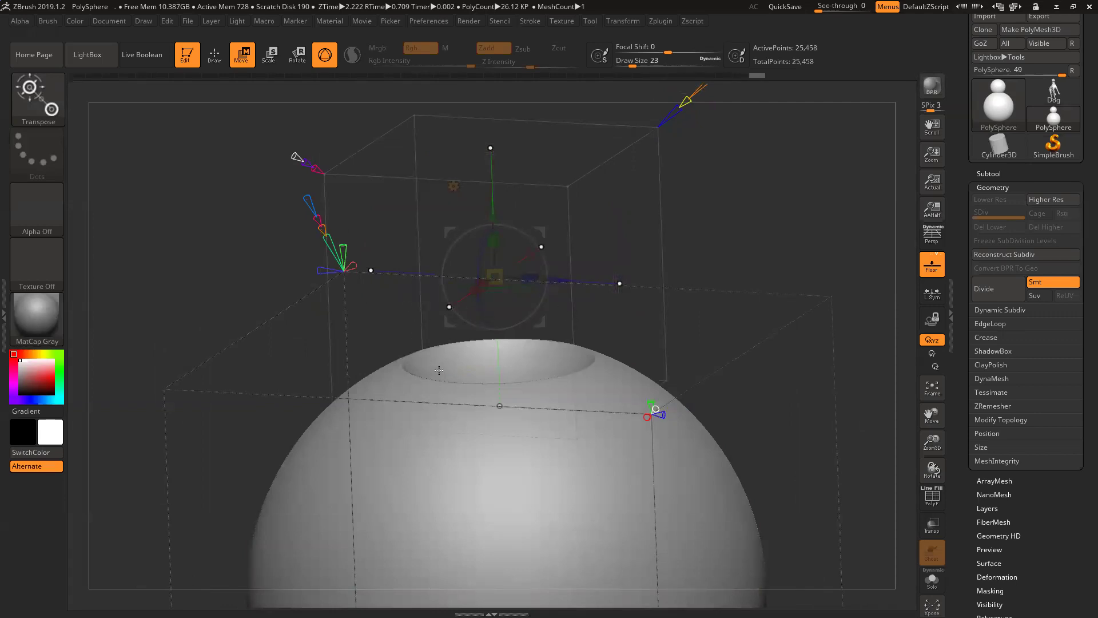
pyautogui.moveTo(308, 158); pyautogui.dragTo(270, 140)
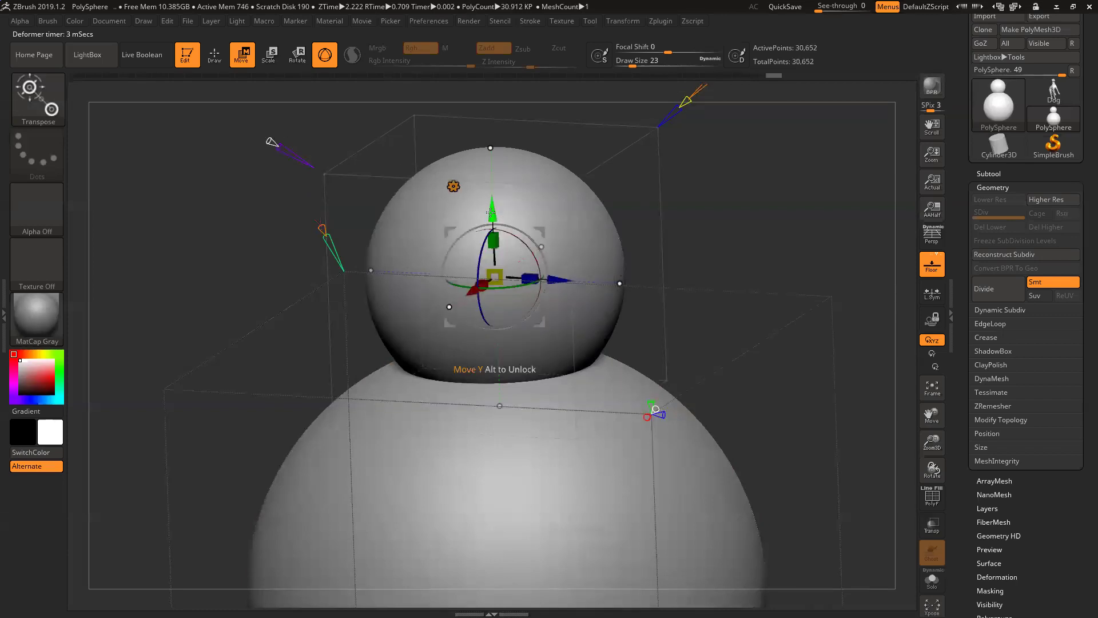
# Lower the projected primitive into the sphere, return New Surface to 0 and raise the primitive slightly.
pyautogui.moveTo(505, 218); pyautogui.dragTo(531, 334)
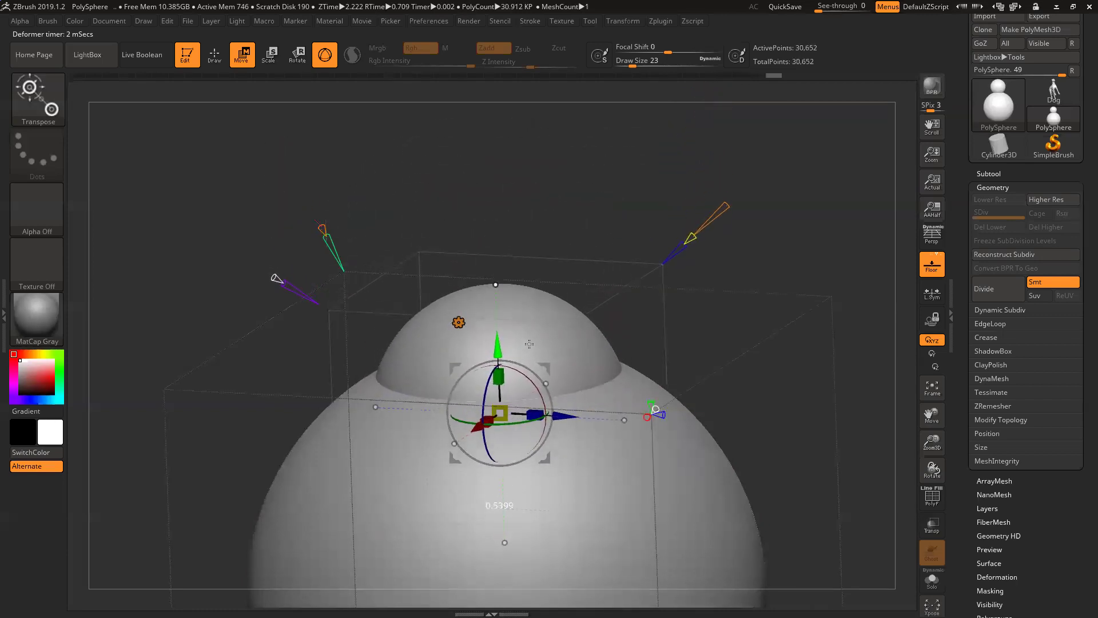
pyautogui.moveTo(285, 280); pyautogui.dragTo(299, 290)
pyautogui.moveTo(434, 208); pyautogui.dragTo(510, 175)
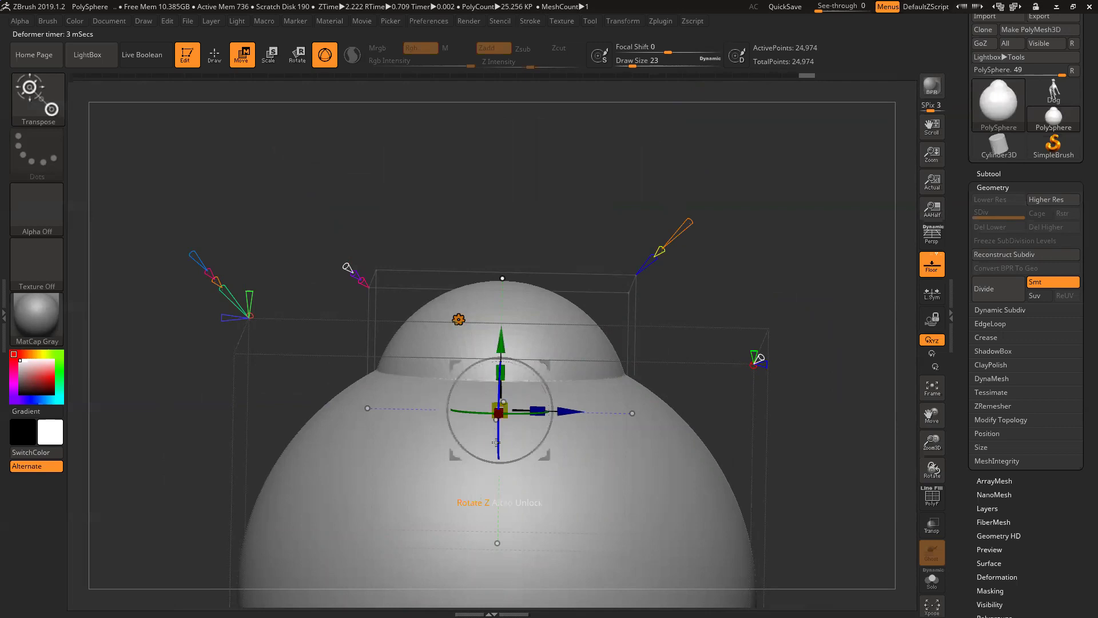
pyautogui.moveTo(501, 341)
pyautogui.mouseDown()
pyautogui.moveTo(506, 237)
pyautogui.moveTo(507, 343)
pyautogui.moveTo(508, 269)
pyautogui.moveTo(512, 324)
pyautogui.mouseUp()
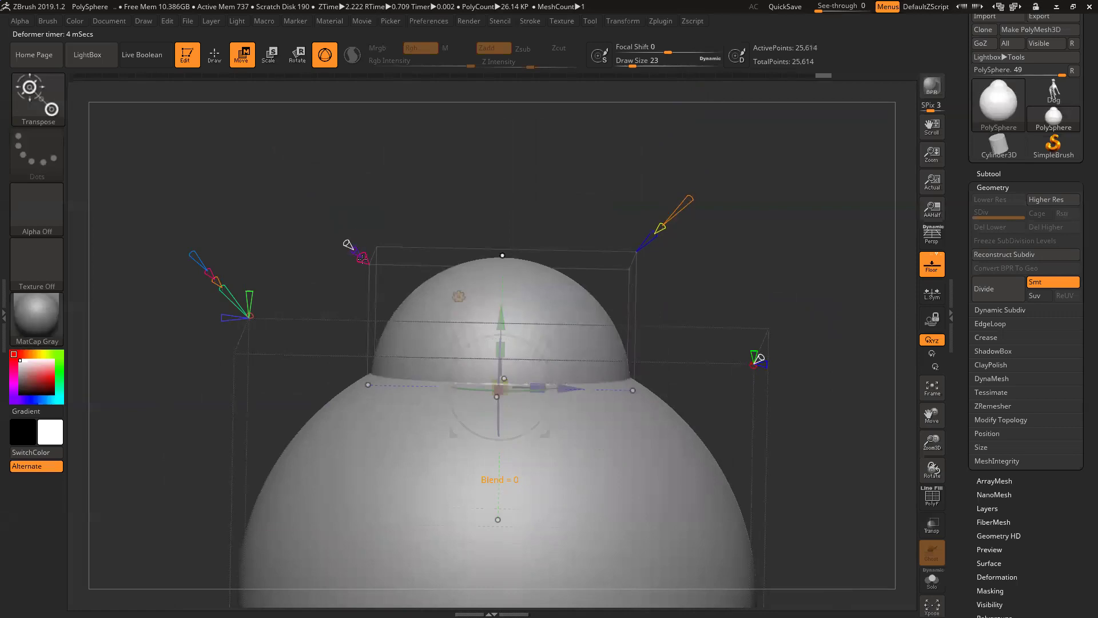
# Raise the primitive with New Surface at 0 until it leaves an open hole, and inspect the opening from several angles.
pyautogui.moveTo(357, 250)
pyautogui.mouseDown()
pyautogui.moveTo(337, 264)
pyautogui.moveTo(347, 243)
pyautogui.mouseUp()
pyautogui.moveTo(500, 311); pyautogui.dragTo(506, 257)
pyautogui.moveTo(486, 189); pyautogui.dragTo(491, 251)
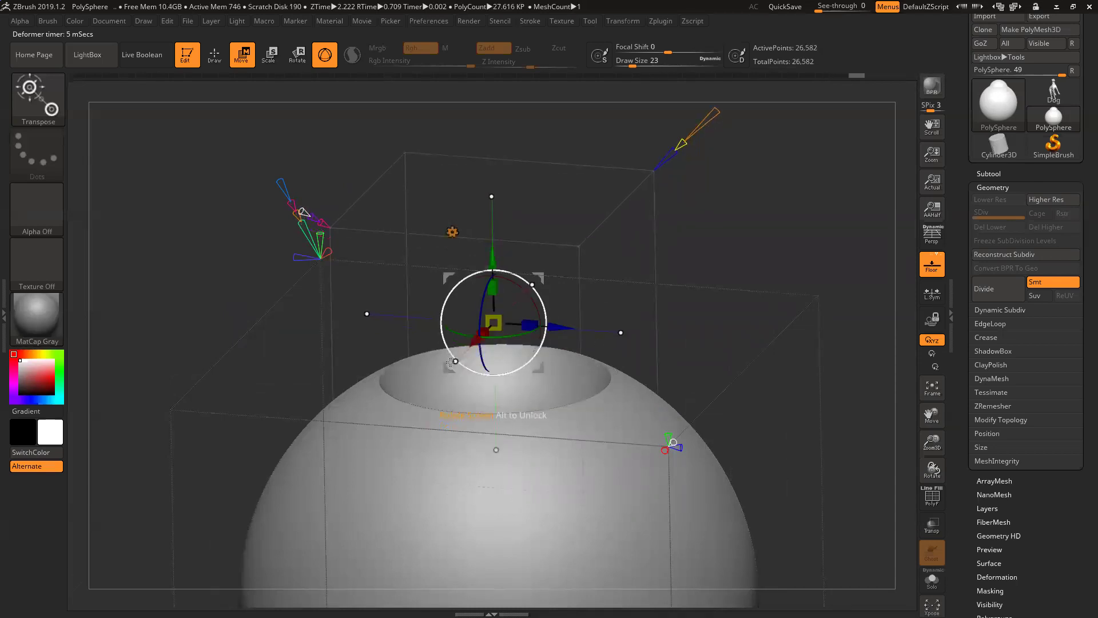
pyautogui.moveTo(359, 139); pyautogui.dragTo(372, 147)
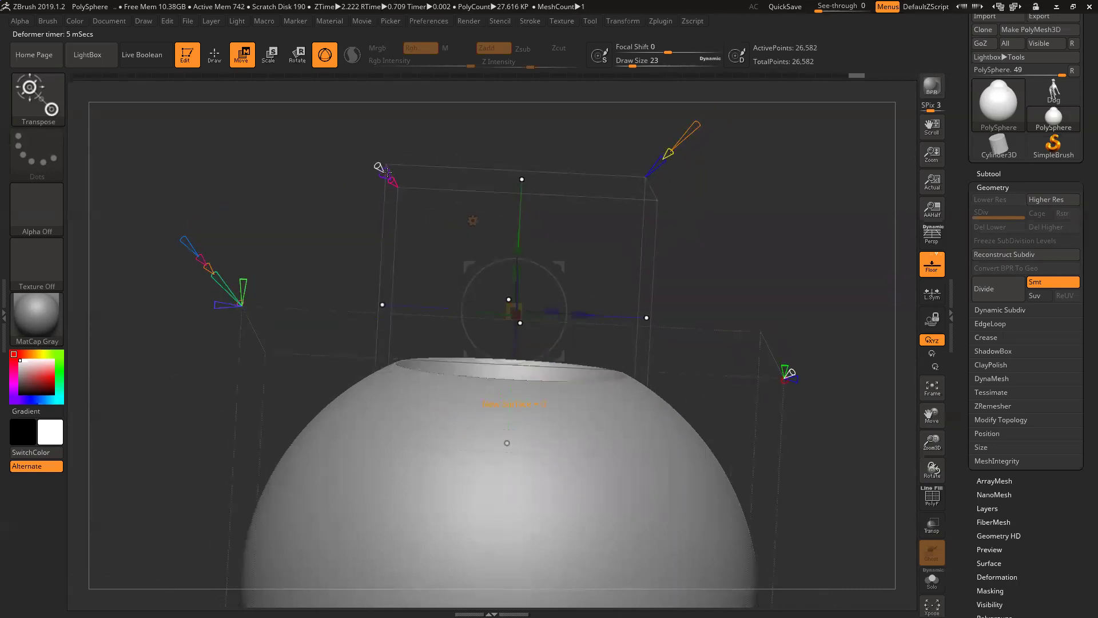
pyautogui.moveTo(359, 127); pyautogui.dragTo(378, 170)
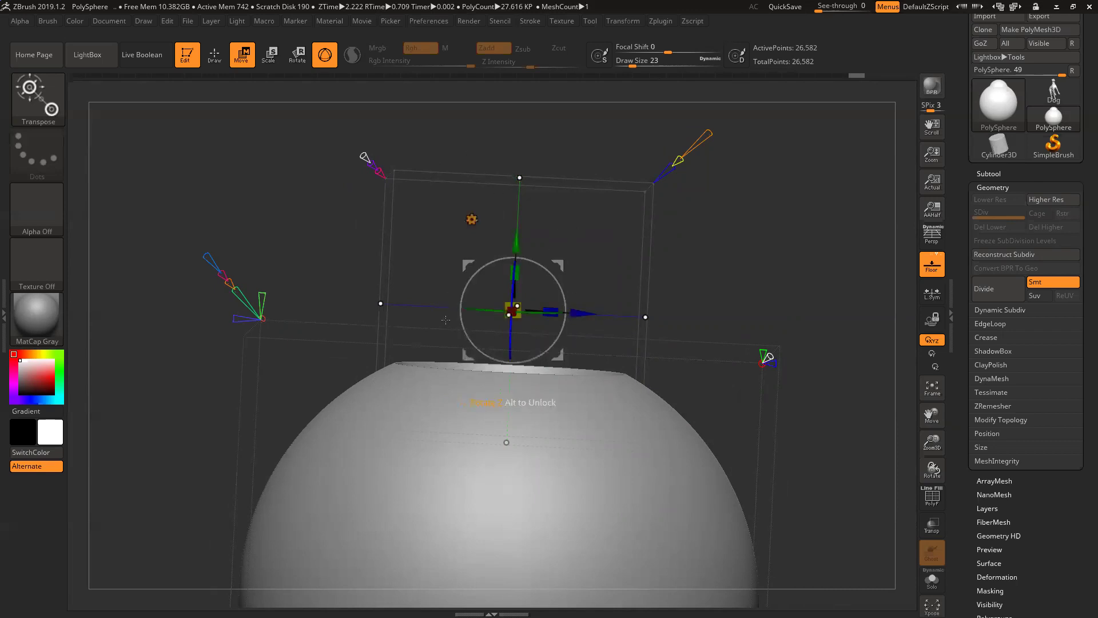
pyautogui.moveTo(385, 172)
pyautogui.mouseDown()
pyautogui.moveTo(348, 132)
pyautogui.moveTo(356, 147)
pyautogui.moveTo(328, 140)
pyautogui.moveTo(353, 163)
pyautogui.mouseUp()
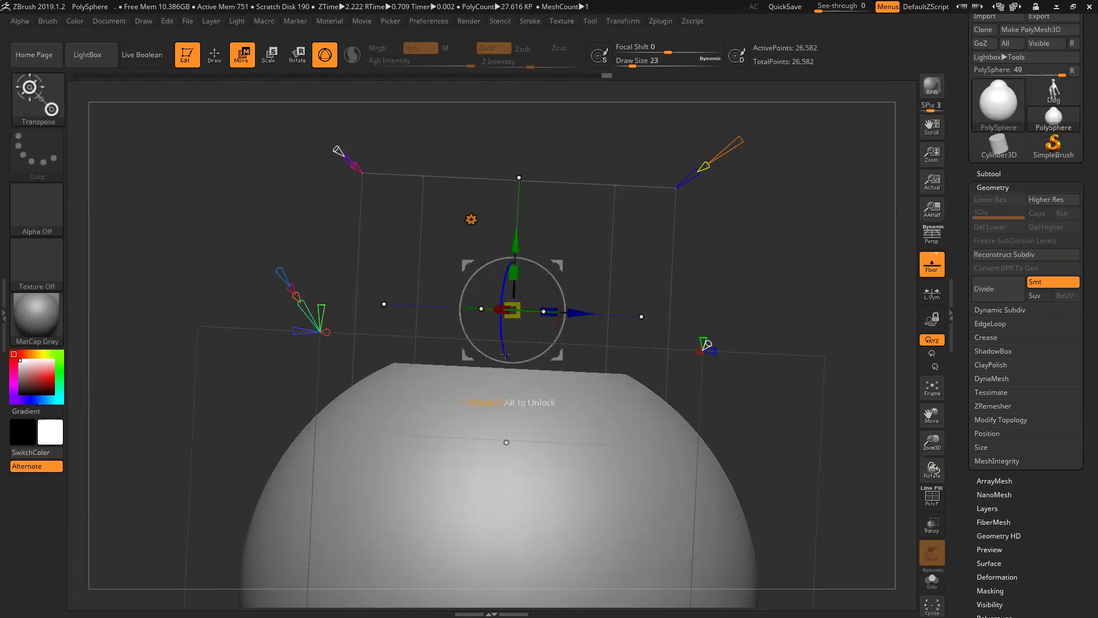
# Lower the primitive back onto the sphere and switch New Surface on and back to 0, checking the wireframe.
pyautogui.moveTo(515, 246); pyautogui.dragTo(523, 296)
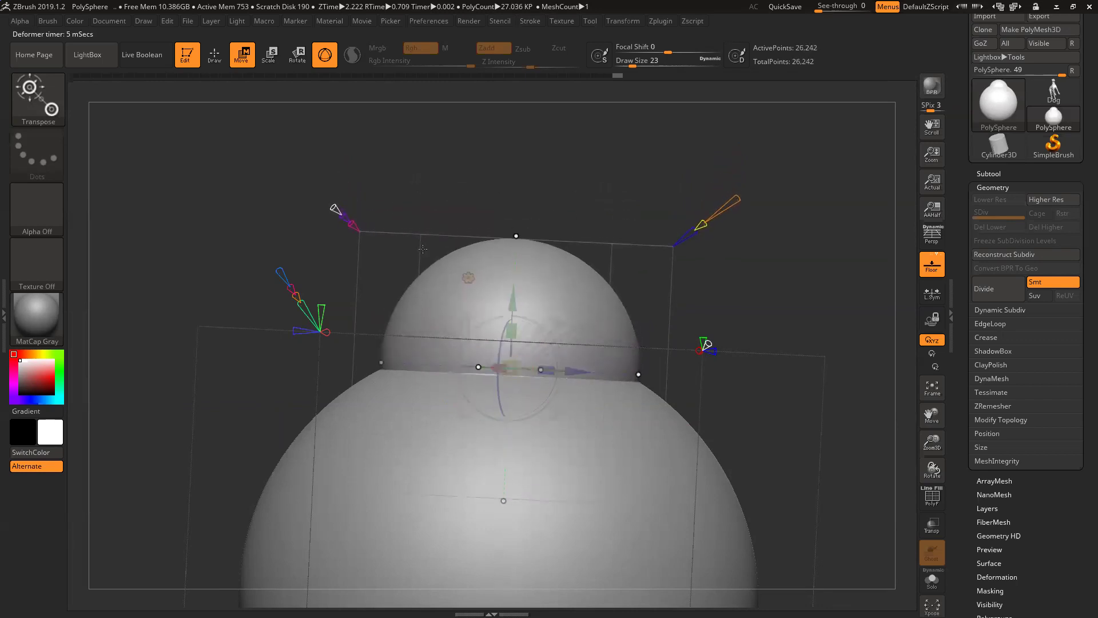
pyautogui.moveTo(343, 205); pyautogui.dragTo(313, 186)
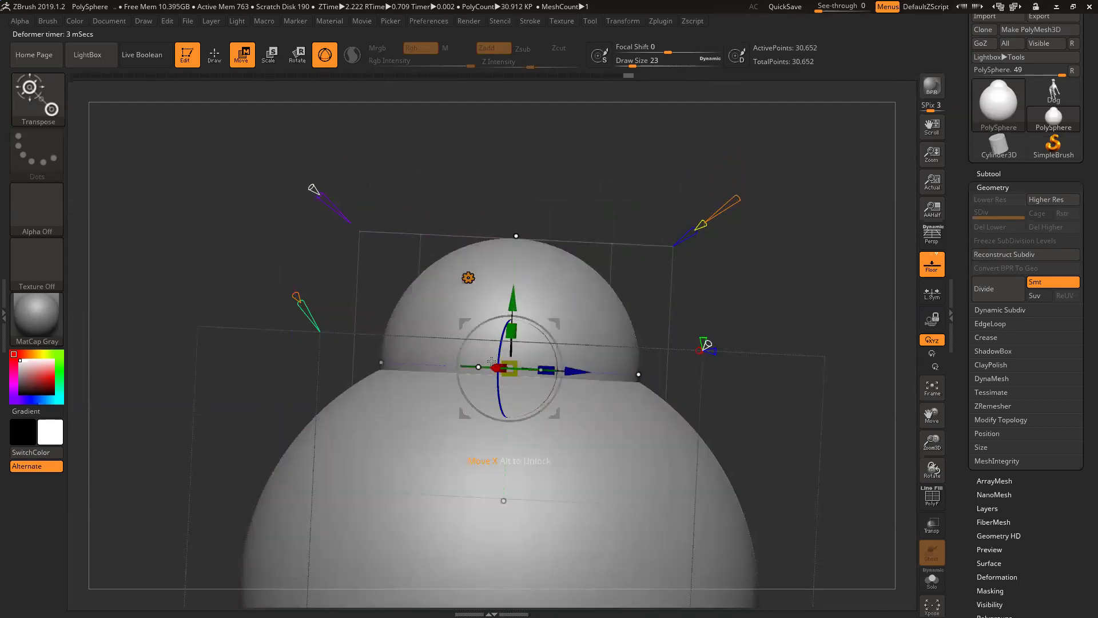
pyautogui.moveTo(315, 189); pyautogui.dragTo(351, 218)
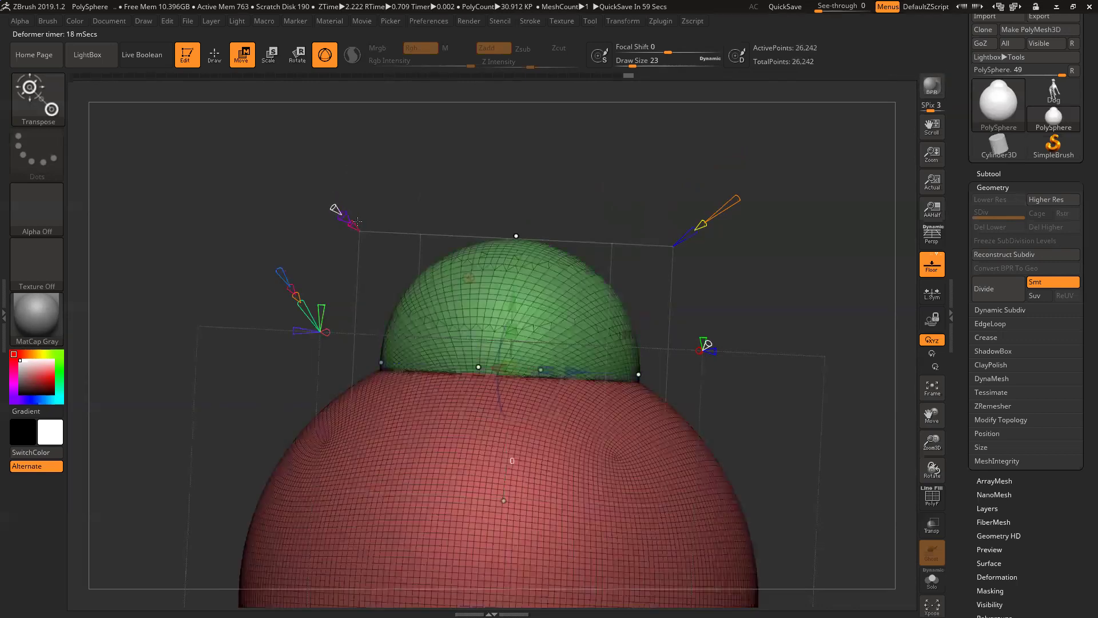
pyautogui.hotkey('shift', 'f')
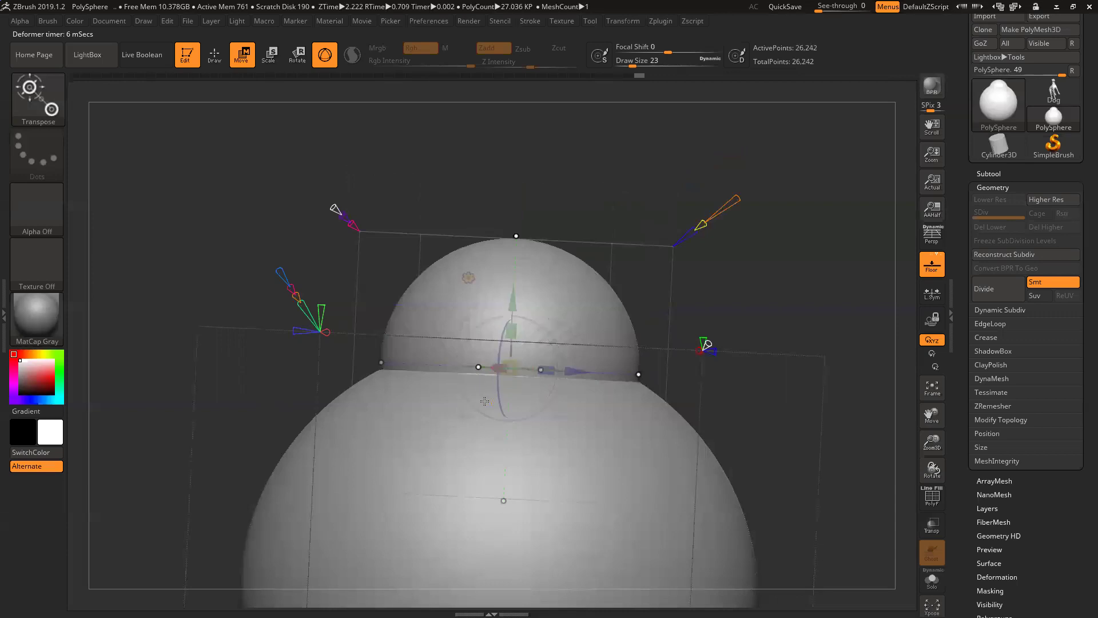
# Raise the primitive above the sphere and toggle New Surface between 0 and higher values, leaving it on to fill the hole.
pyautogui.moveTo(513, 296); pyautogui.dragTo(512, 246)
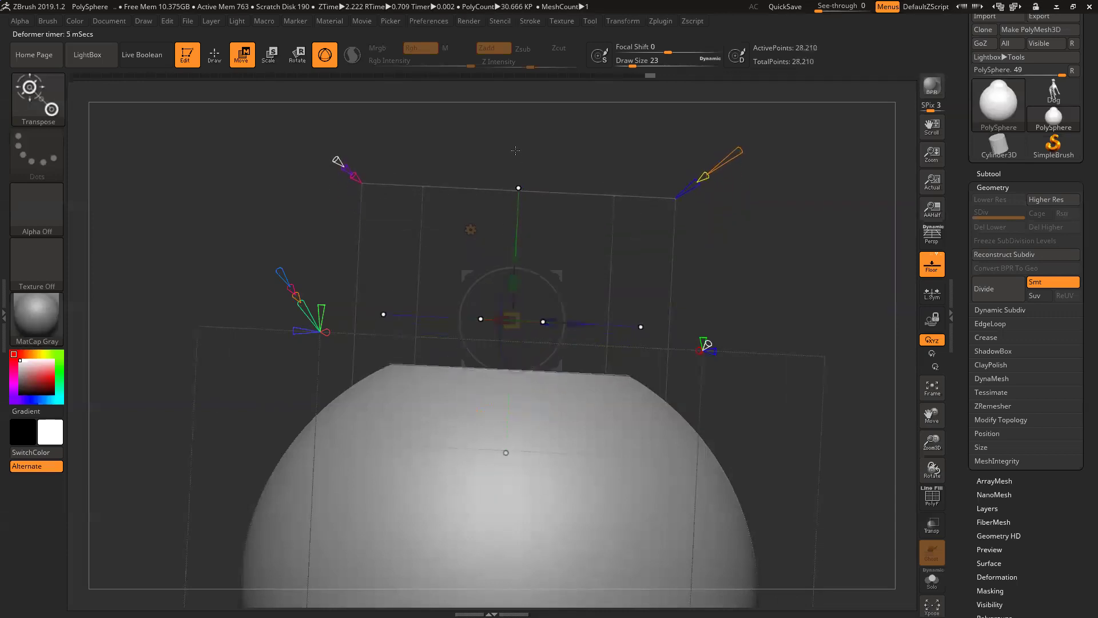
pyautogui.moveTo(516, 151); pyautogui.dragTo(332, 198)
pyautogui.moveTo(351, 139); pyautogui.dragTo(349, 92)
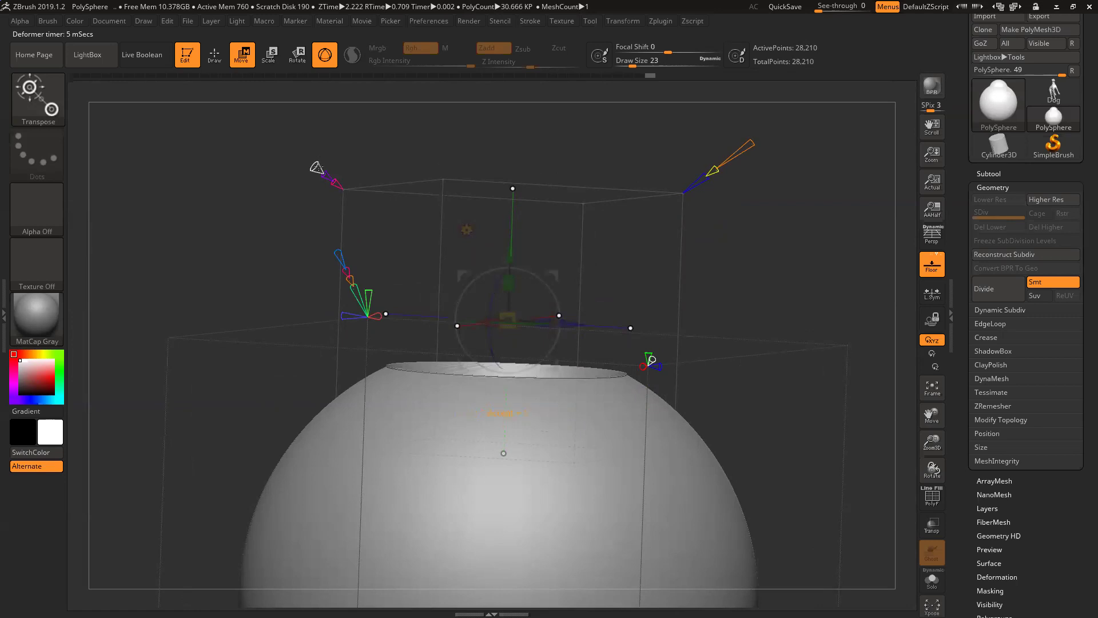
pyautogui.moveTo(325, 170); pyautogui.dragTo(316, 161)
pyautogui.moveTo(306, 147); pyautogui.dragTo(303, 141)
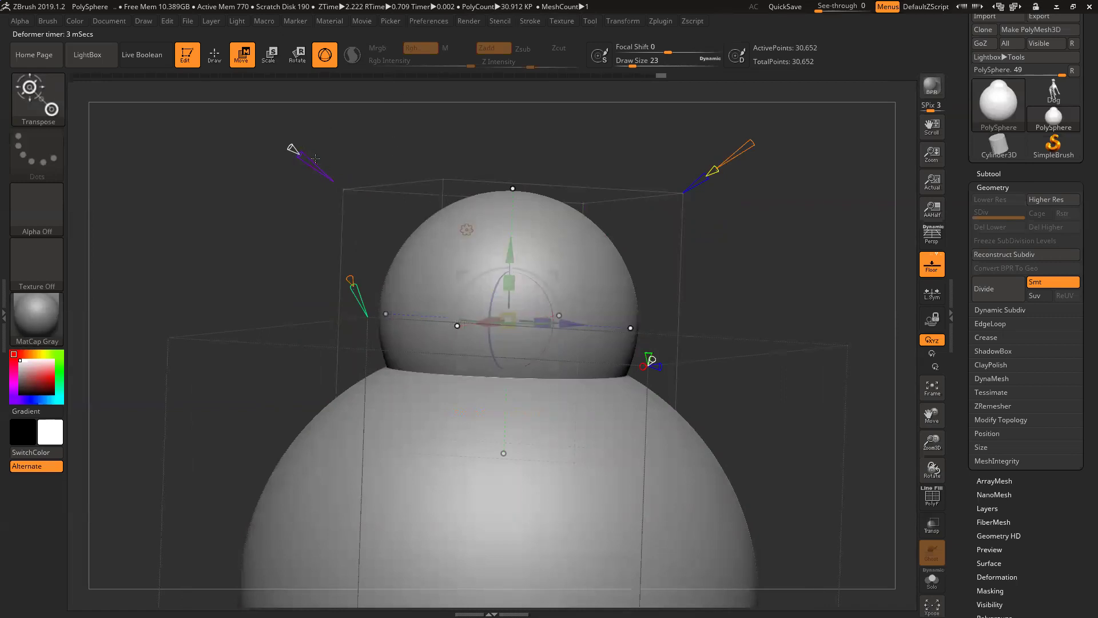
pyautogui.moveTo(304, 151); pyautogui.dragTo(336, 182)
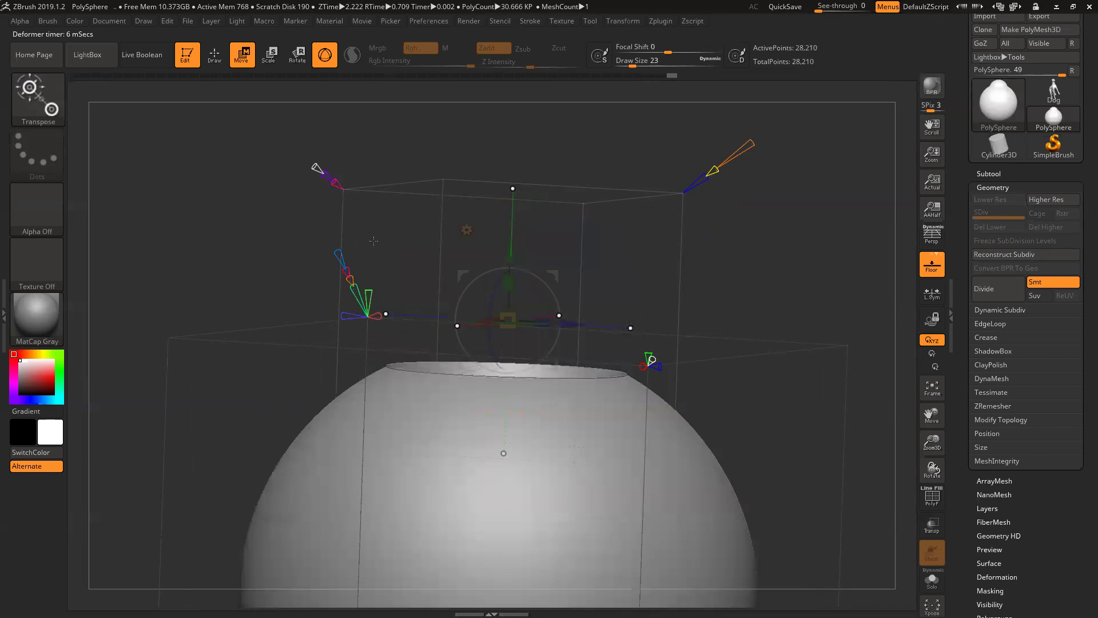
pyautogui.moveTo(329, 173); pyautogui.dragTo(321, 167)
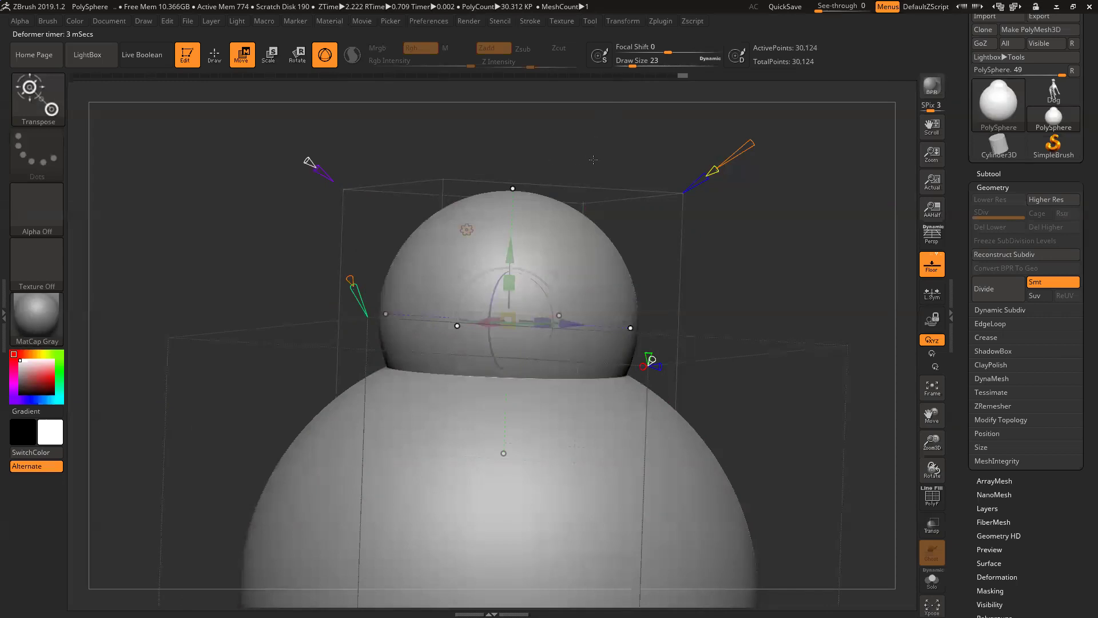
# Raise the projected primitive further above the sphere with New Surface still on.
pyautogui.moveTo(509, 274); pyautogui.dragTo(515, 253)
pyautogui.hotkey('ctrl', 'z')
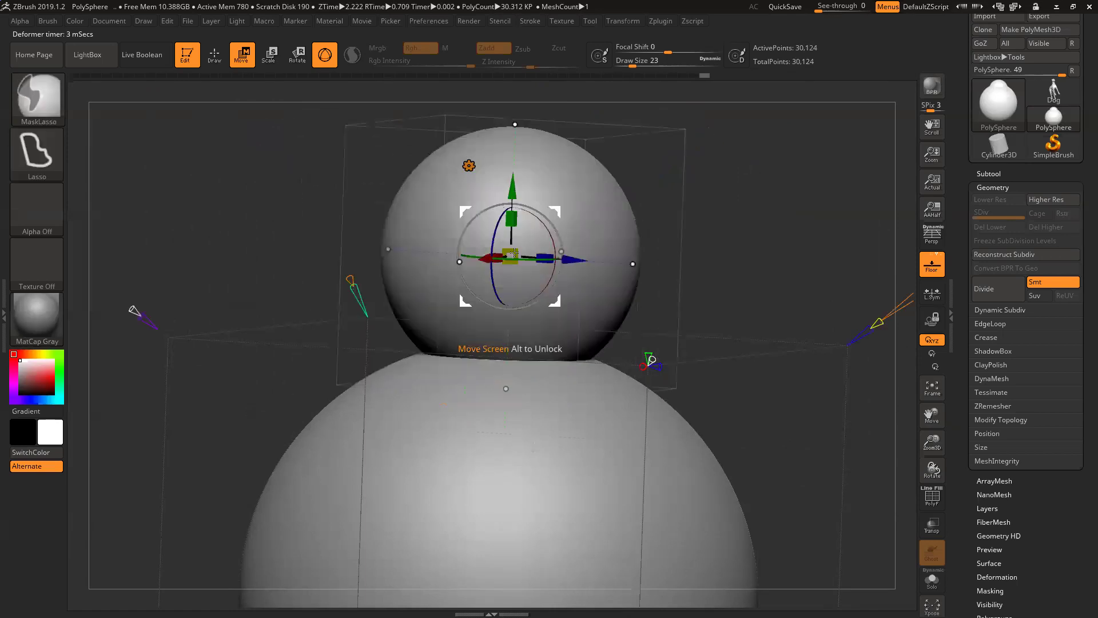
pyautogui.moveTo(535, 158); pyautogui.dragTo(527, 193, button='right')
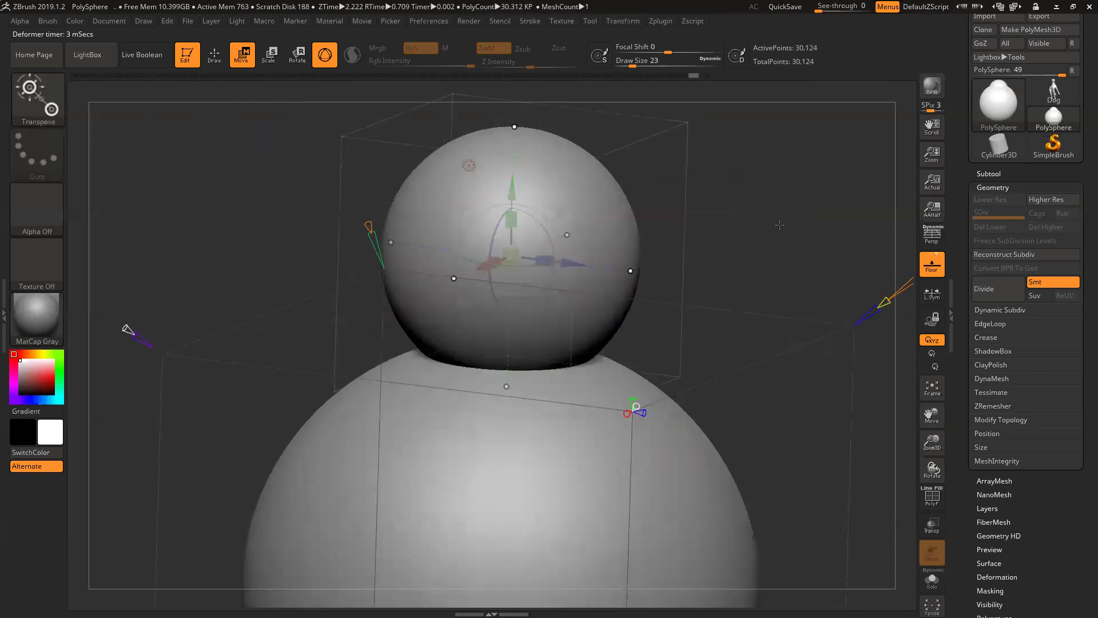
# Return New Surface to 0 and lower the primitive until it projects as a dome from the sphere.
pyautogui.moveTo(931, 414); pyautogui.dragTo(944, 531)
pyautogui.moveTo(528, 304); pyautogui.dragTo(528, 315)
pyautogui.moveTo(327, 244); pyautogui.dragTo(336, 249)
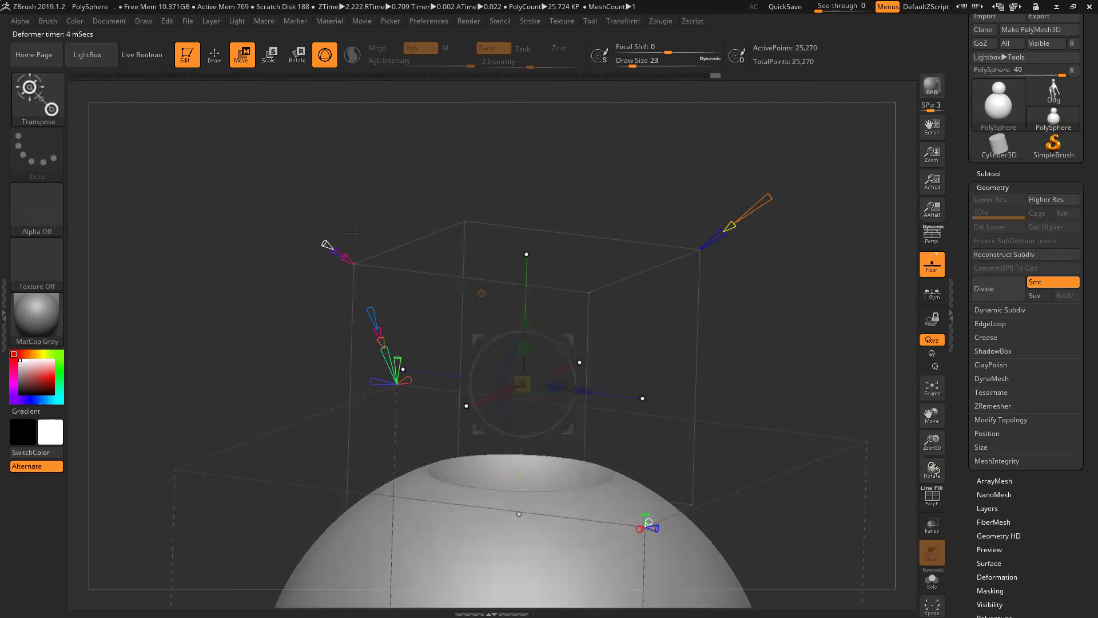
pyautogui.moveTo(523, 385); pyautogui.dragTo(521, 482)
pyautogui.moveTo(440, 272); pyautogui.dragTo(407, 223)
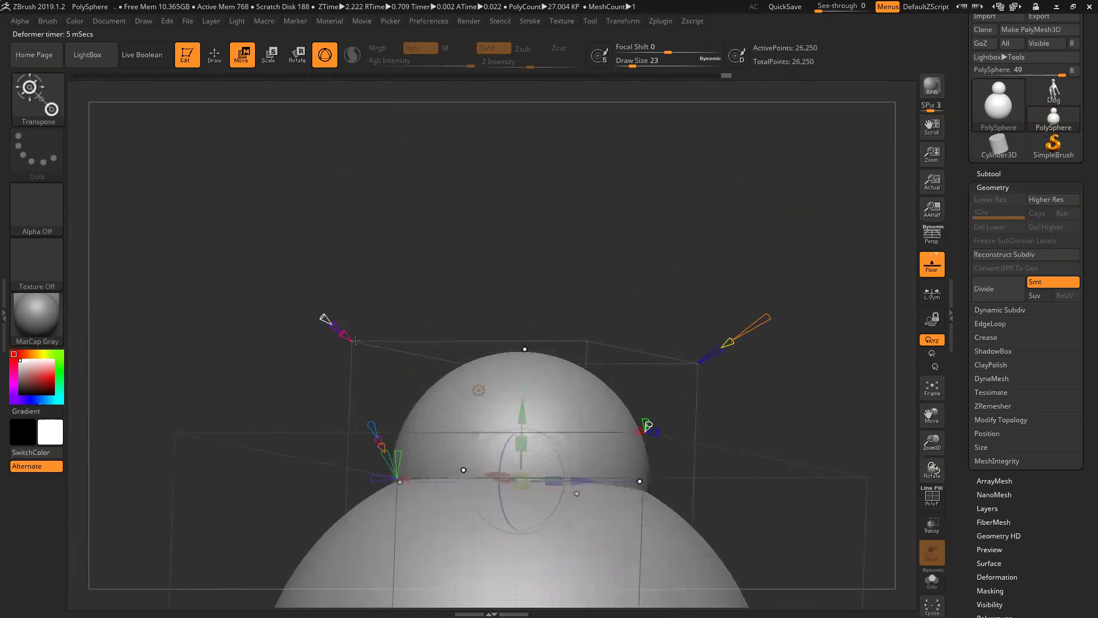
# Try a Blend of about 0.54 on the projected dome, inspect the softened knob, and return Blend to 0.
pyautogui.moveTo(359, 346); pyautogui.dragTo(350, 308)
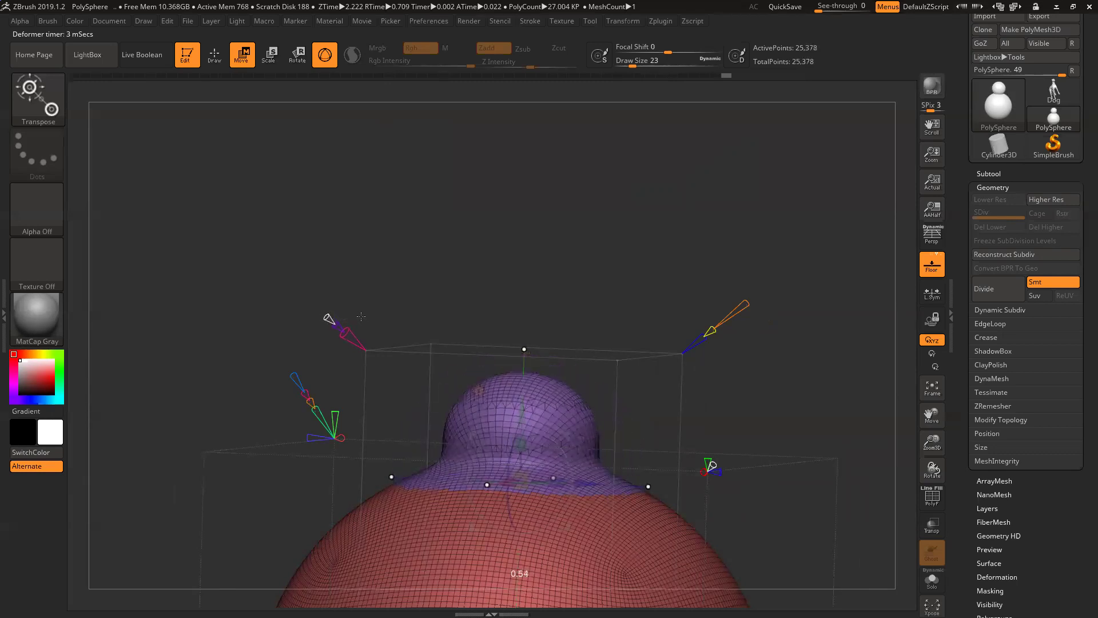
pyautogui.hotkey('shift', 'f')
pyautogui.moveTo(383, 237); pyautogui.dragTo(610, 481)
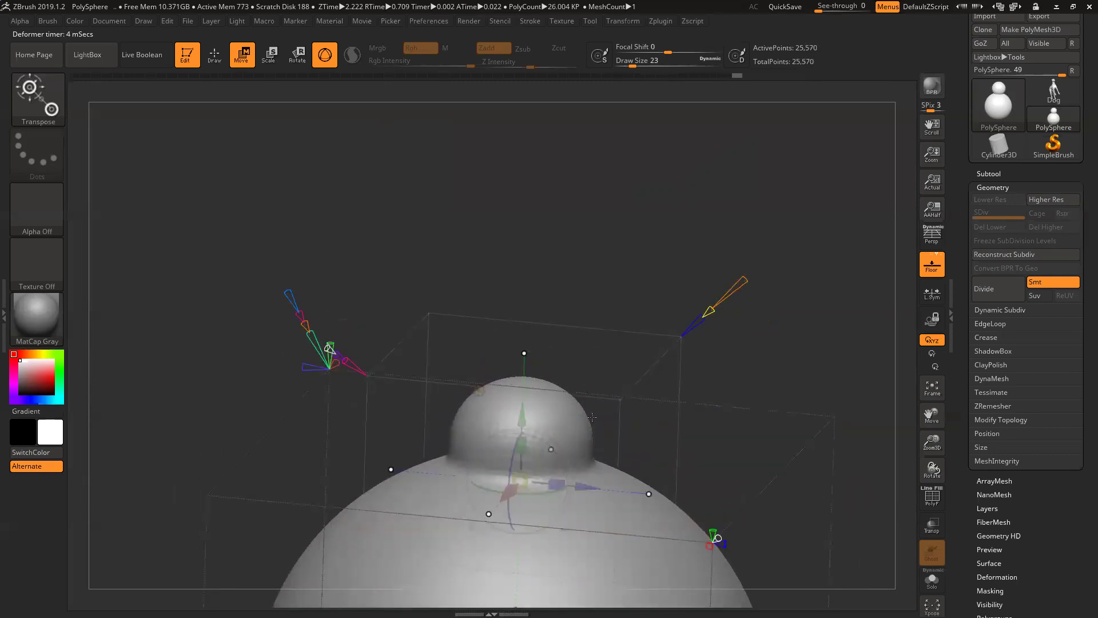
pyautogui.moveTo(373, 239); pyautogui.dragTo(389, 172)
pyautogui.moveTo(350, 327); pyautogui.dragTo(399, 352)
# Raise the primitive slightly and add a small amount of Blend to soften its junction with the sphere.
pyautogui.moveTo(522, 411)
pyautogui.mouseDown()
pyautogui.moveTo(521, 387)
pyautogui.moveTo(522, 403)
pyautogui.mouseUp()
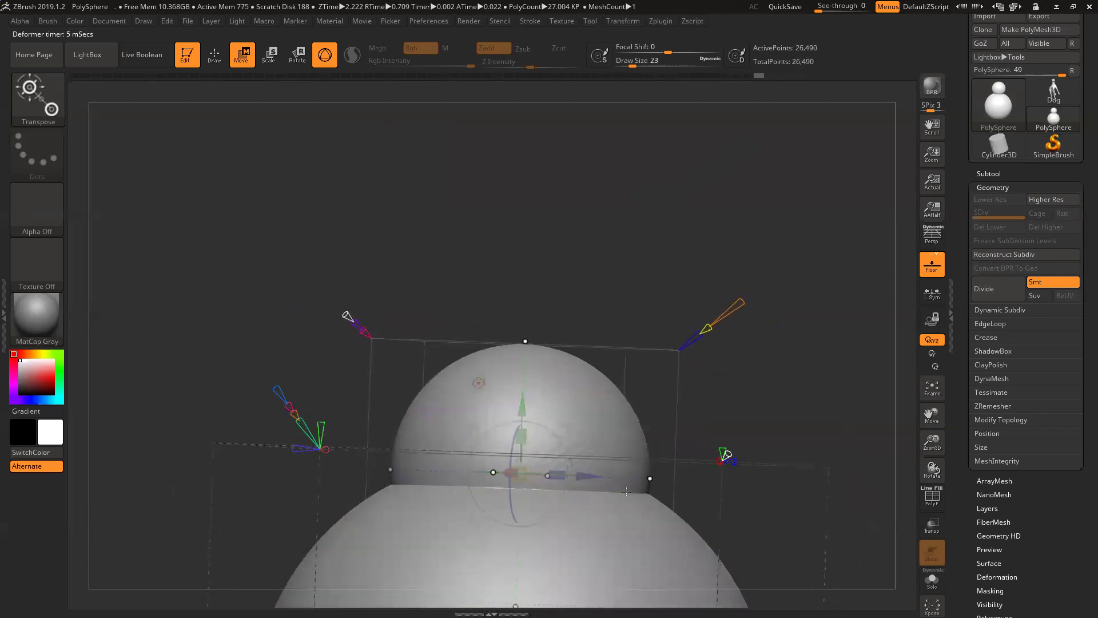
pyautogui.moveTo(364, 331); pyautogui.dragTo(361, 327)
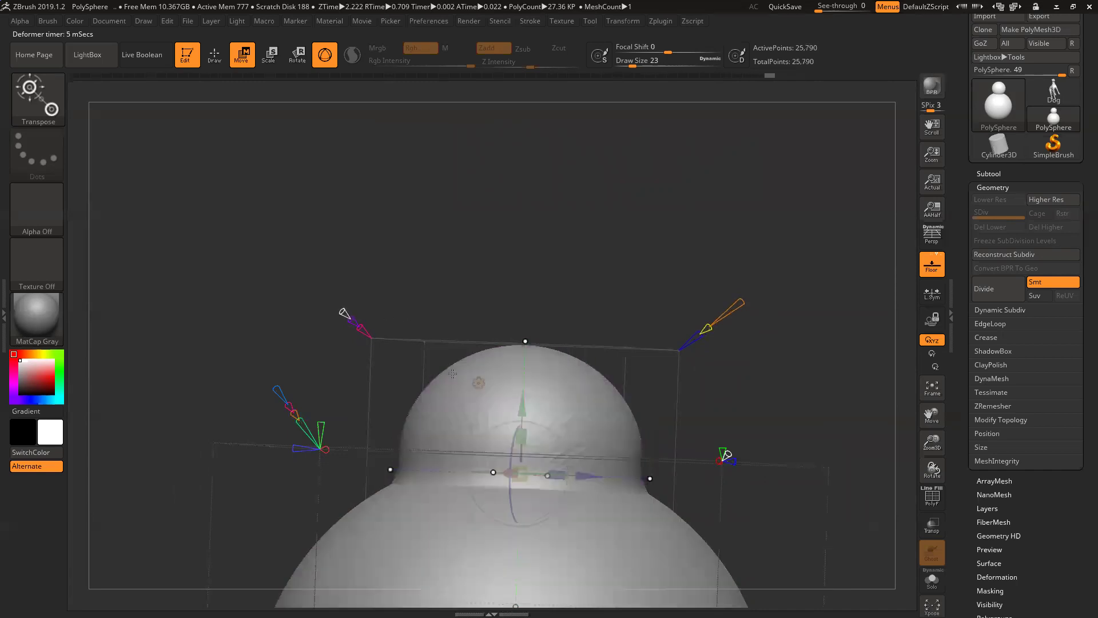
pyautogui.moveTo(934, 469)
pyautogui.mouseDown()
pyautogui.moveTo(946, 481)
pyautogui.moveTo(920, 451)
pyautogui.moveTo(930, 479)
pyautogui.mouseUp()
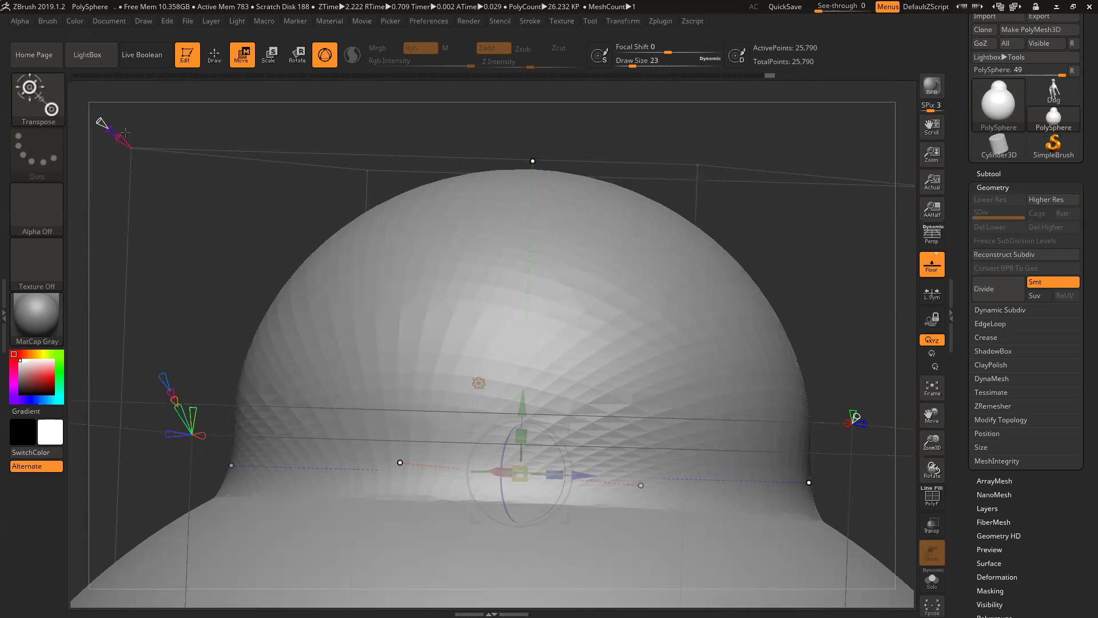
# Adjust the Blend to about 0.16, then reduce it to 0 for a hard junction between the dome and the sphere.
pyautogui.moveTo(111, 126); pyautogui.dragTo(122, 134)
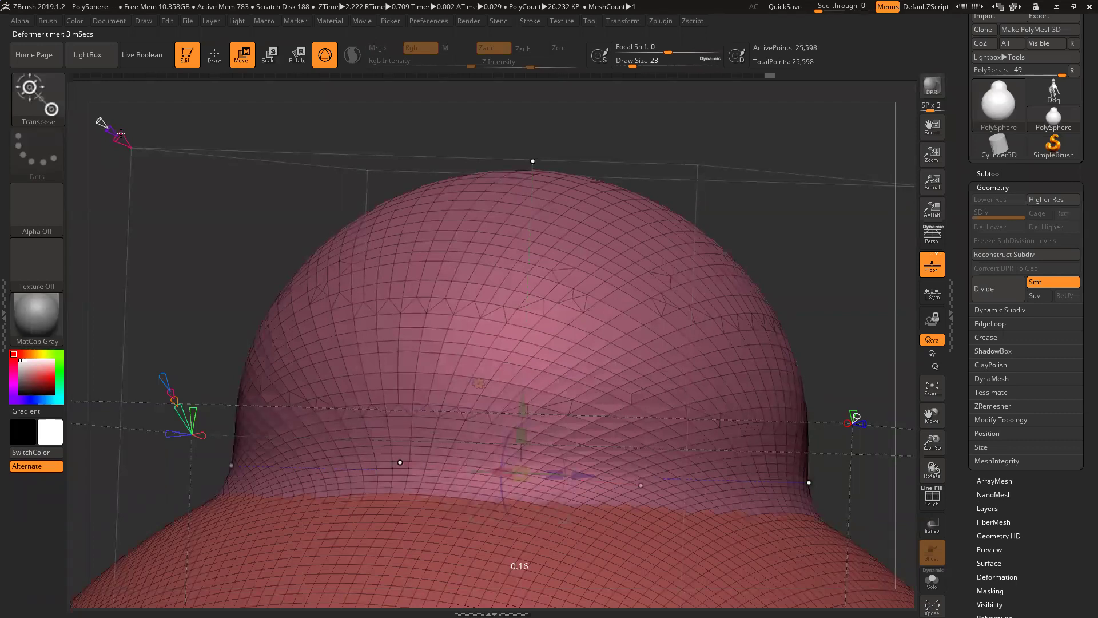
pyautogui.moveTo(121, 134); pyautogui.dragTo(131, 140)
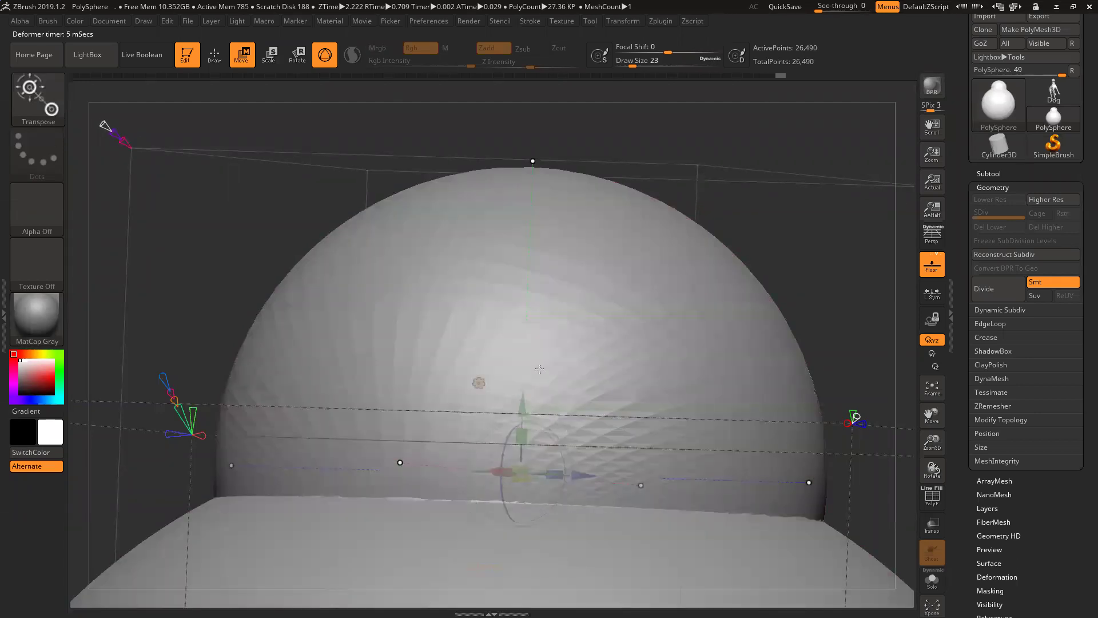
pyautogui.moveTo(521, 399); pyautogui.dragTo(518, 442)
pyautogui.moveTo(529, 369); pyautogui.dragTo(559, 407)
pyautogui.moveTo(804, 275); pyautogui.dragTo(787, 396)
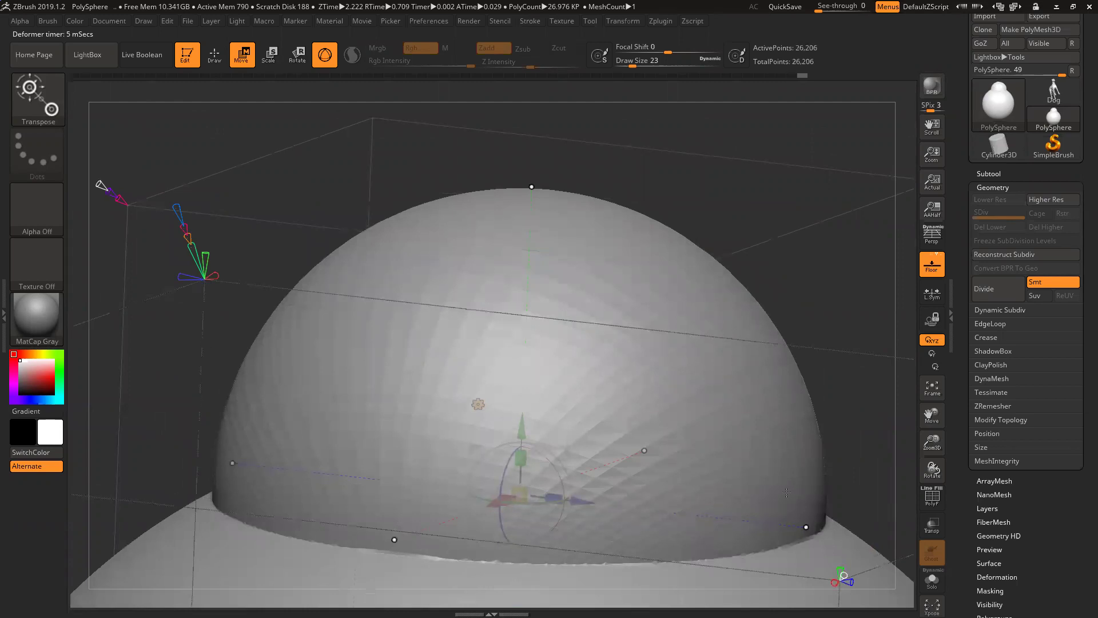
# Add a small amount of Blend again to soften the dome's junction, and check it from a straight-on view.
pyautogui.moveTo(179, 185); pyautogui.dragTo(146, 145)
pyautogui.moveTo(210, 261); pyautogui.dragTo(202, 270)
pyautogui.moveTo(525, 426)
pyautogui.mouseDown()
pyautogui.moveTo(523, 405)
pyautogui.moveTo(521, 481)
pyautogui.moveTo(523, 391)
pyautogui.moveTo(522, 407)
pyautogui.mouseUp()
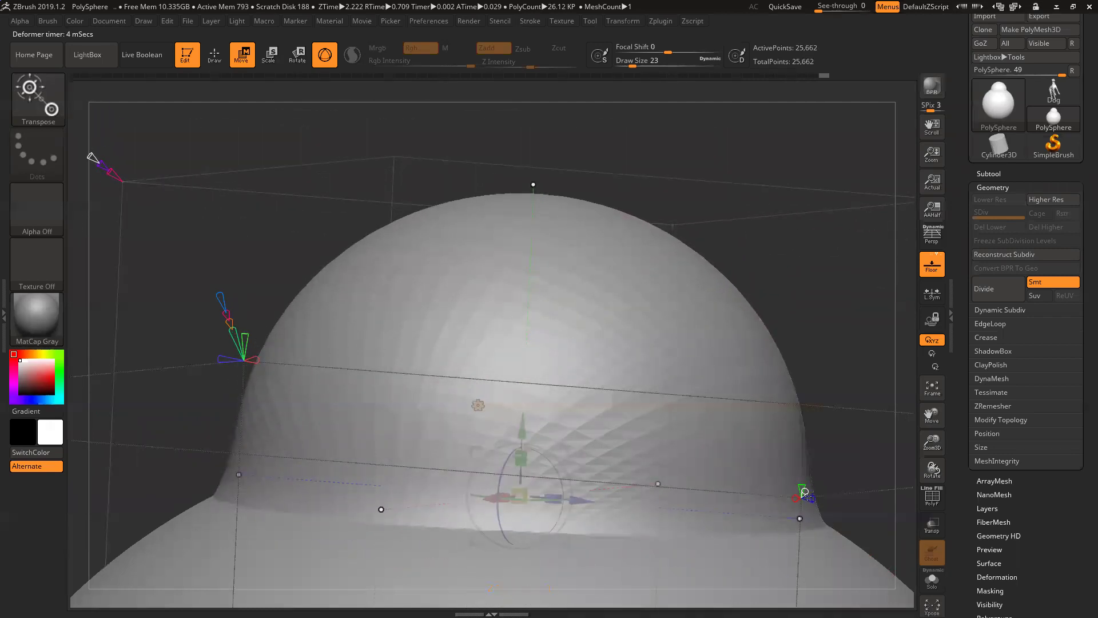
pyautogui.moveTo(931, 444); pyautogui.dragTo(931, 389)
pyautogui.keyDown('shift'); pyautogui.moveTo(787, 230); pyautogui.dragTo(798, 267); pyautogui.keyUp('shift')
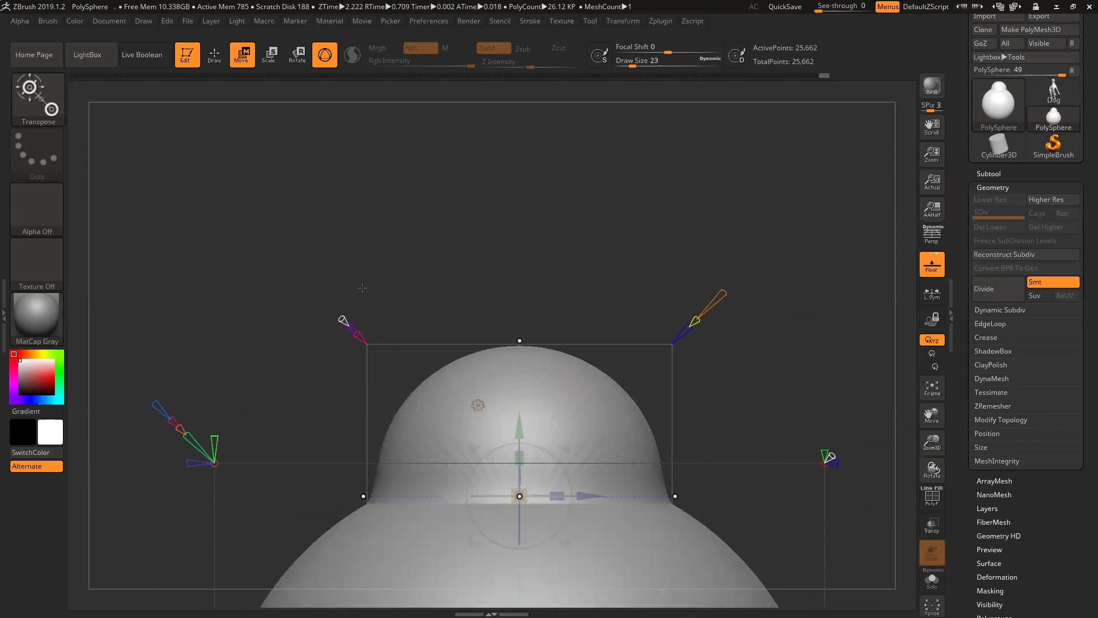
# Turn New Surface on and raise the primitive until it sits as a separate sphere above the PolySphere.
pyautogui.moveTo(350, 323); pyautogui.dragTo(327, 303)
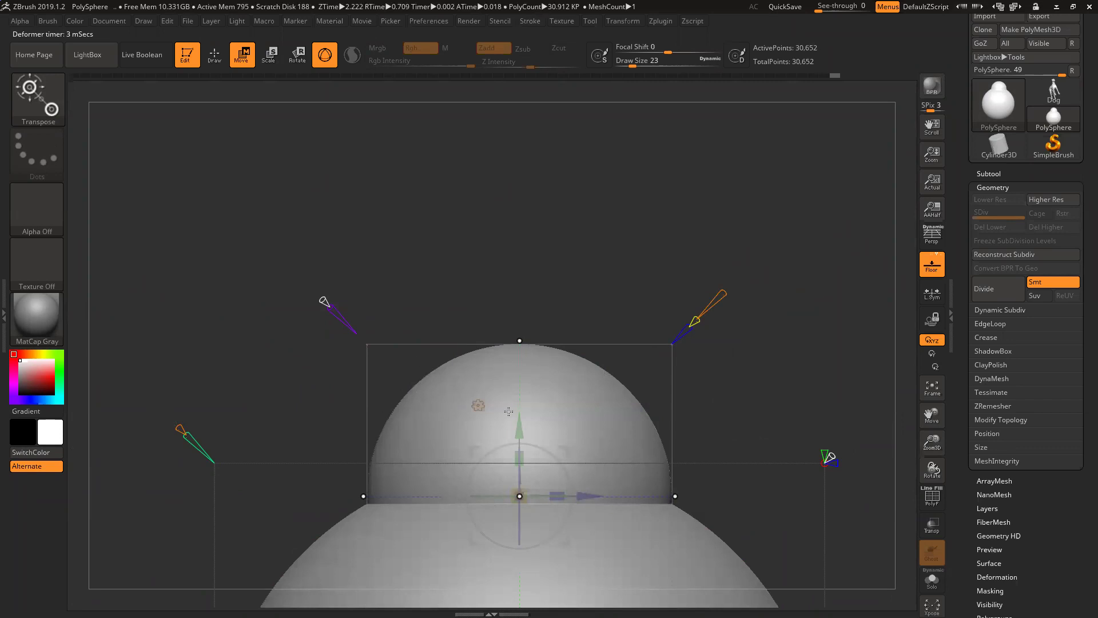
pyautogui.moveTo(519, 436); pyautogui.dragTo(526, 205)
pyautogui.moveTo(921, 443); pyautogui.dragTo(923, 469)
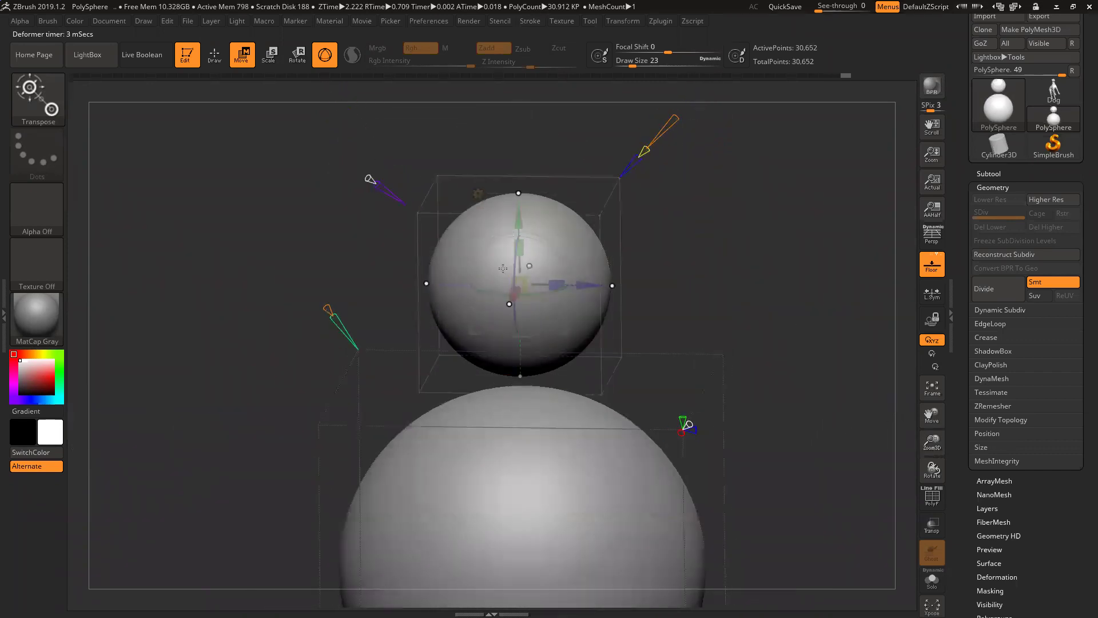
pyautogui.moveTo(523, 217)
pyautogui.mouseDown()
pyautogui.moveTo(537, 473)
pyautogui.moveTo(506, 180)
pyautogui.moveTo(509, 205)
pyautogui.mouseUp()
pyautogui.moveTo(678, 299); pyautogui.dragTo(659, 292)
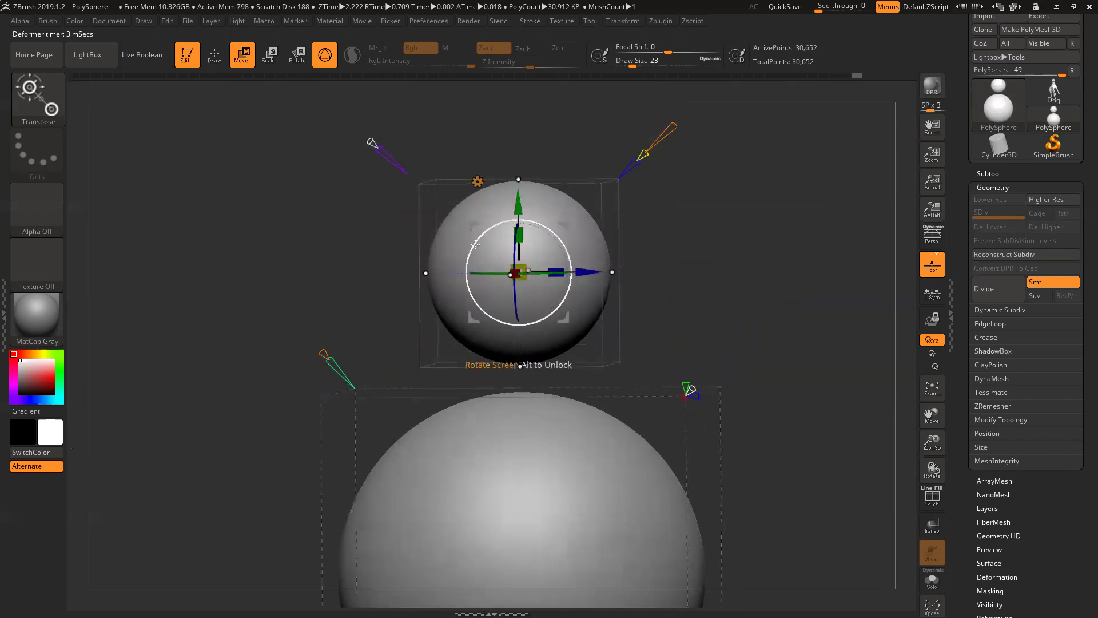
pyautogui.moveTo(516, 221); pyautogui.dragTo(512, 201)
# Set New Surface to 0 and switch it back on, then raise the separate primitive a little higher.
pyautogui.moveTo(380, 145); pyautogui.dragTo(398, 163)
pyautogui.moveTo(518, 205); pyautogui.dragTo(518, 171)
pyautogui.moveTo(527, 253); pyautogui.dragTo(527, 303)
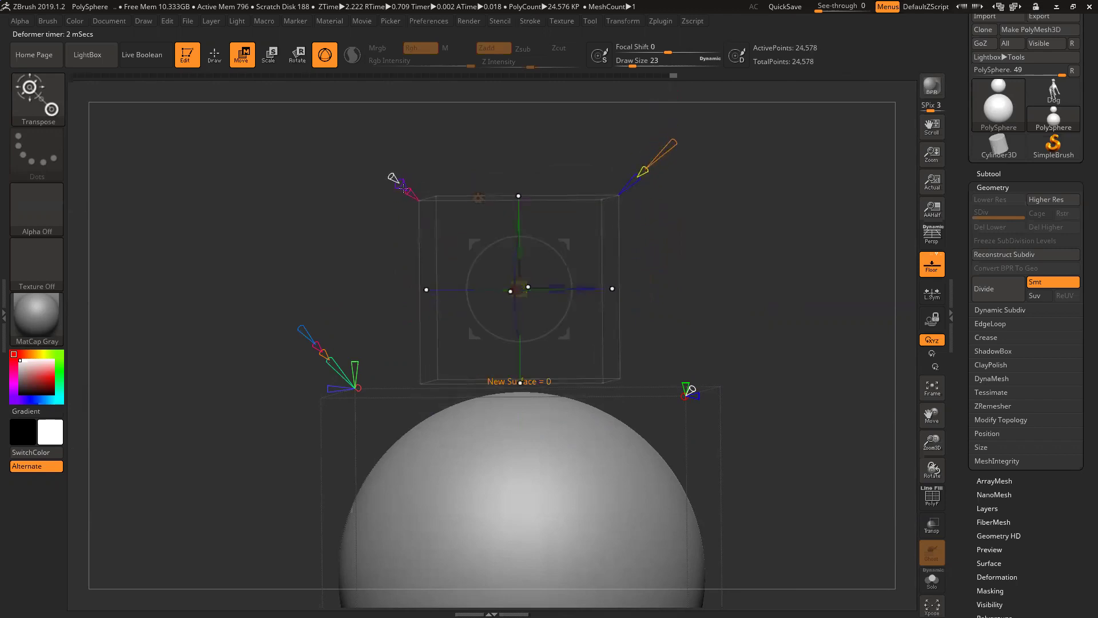
pyautogui.moveTo(400, 179); pyautogui.dragTo(373, 159)
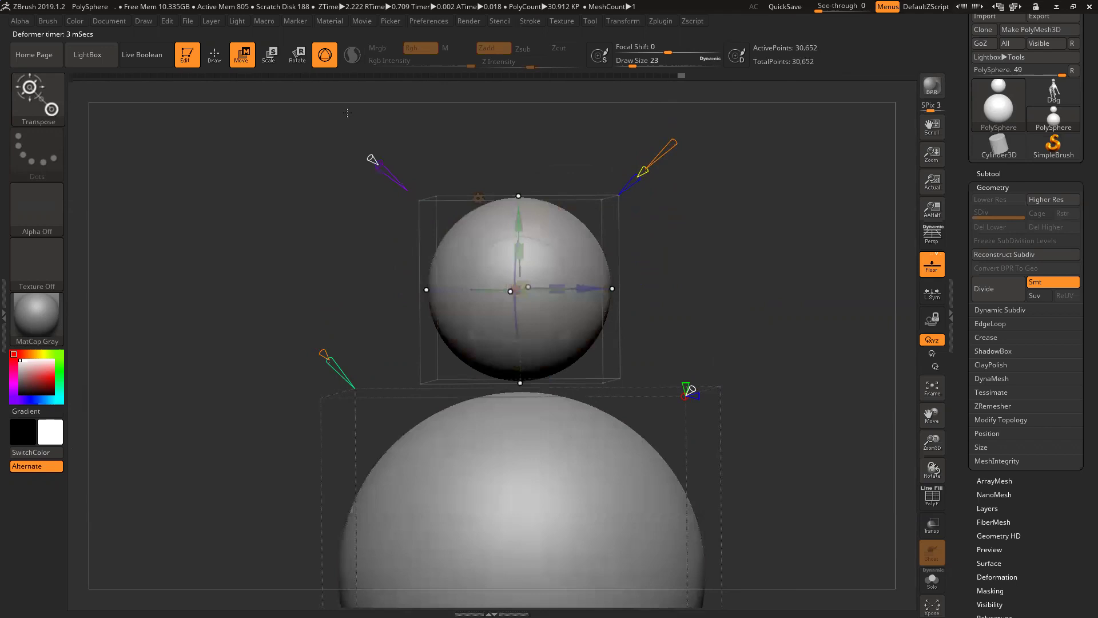
pyautogui.moveTo(522, 230); pyautogui.dragTo(530, 182)
pyautogui.moveTo(718, 240); pyautogui.dragTo(730, 260)
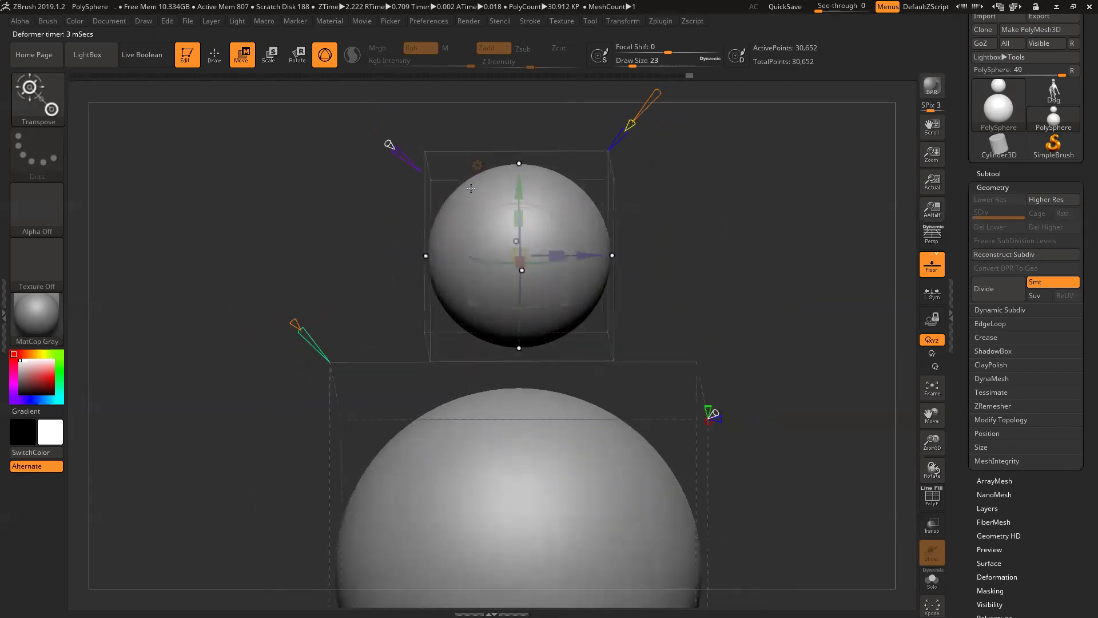
# Lower the new-surface primitive until it intersects the large sphere, then raise it clear again.
pyautogui.click(490, 196)
pyautogui.moveTo(505, 168); pyautogui.dragTo(630, 381)
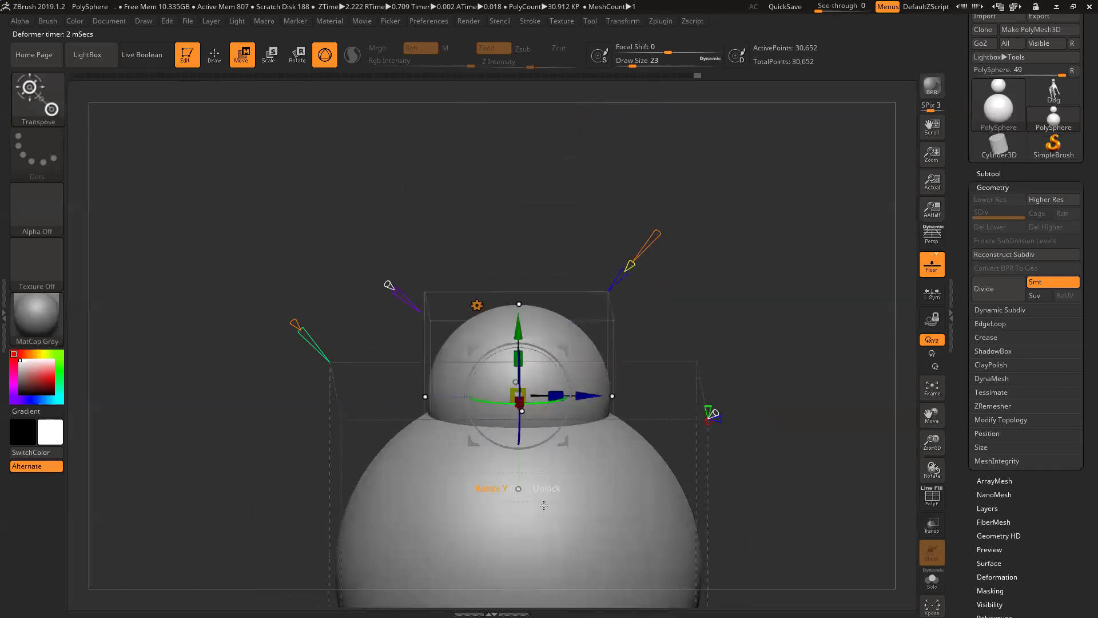
pyautogui.moveTo(519, 328); pyautogui.dragTo(519, 169)
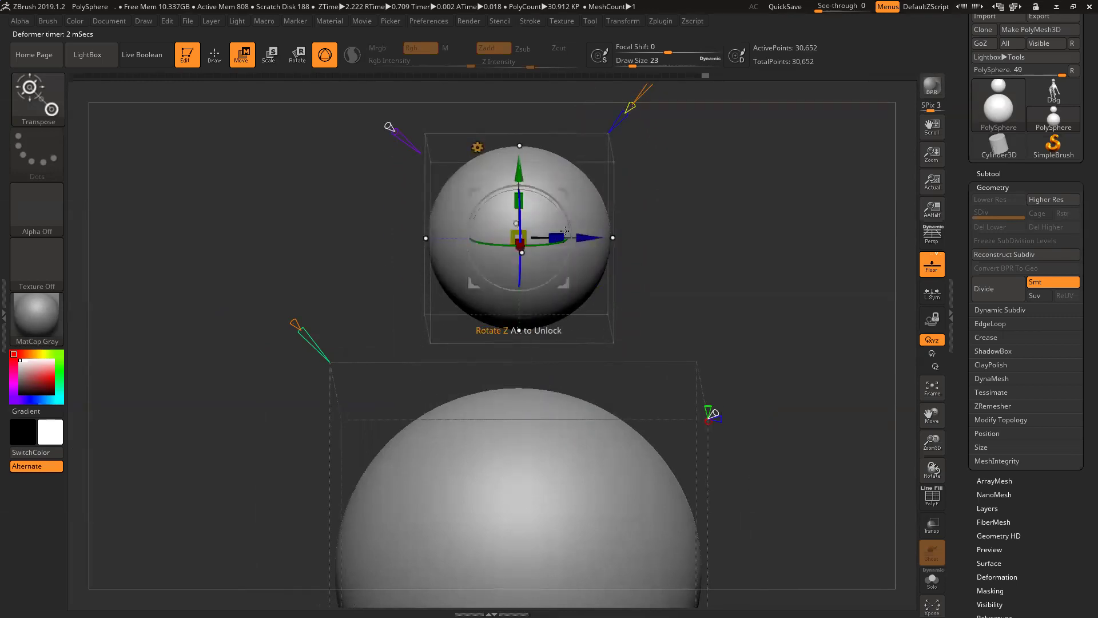
# Centre the view on the floating primitive and nudge its height slightly above the large sphere.
pyautogui.click(932, 388)
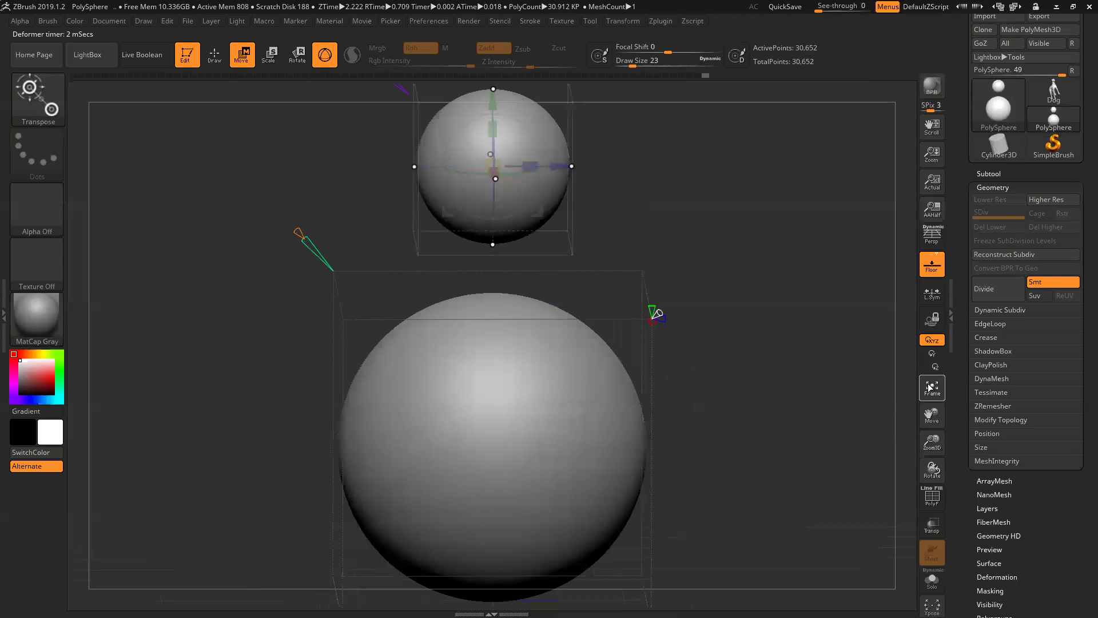
pyautogui.moveTo(932, 415); pyautogui.dragTo(927, 454)
pyautogui.moveTo(764, 348); pyautogui.dragTo(665, 327)
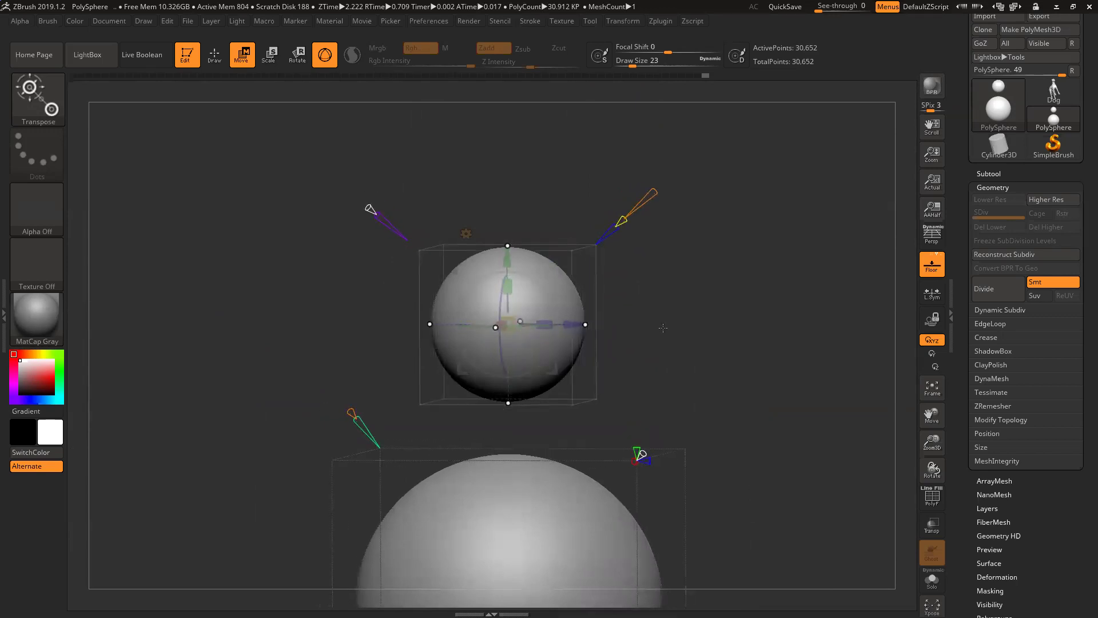
pyautogui.moveTo(697, 333); pyautogui.dragTo(697, 300)
pyautogui.moveTo(765, 329); pyautogui.dragTo(736, 288)
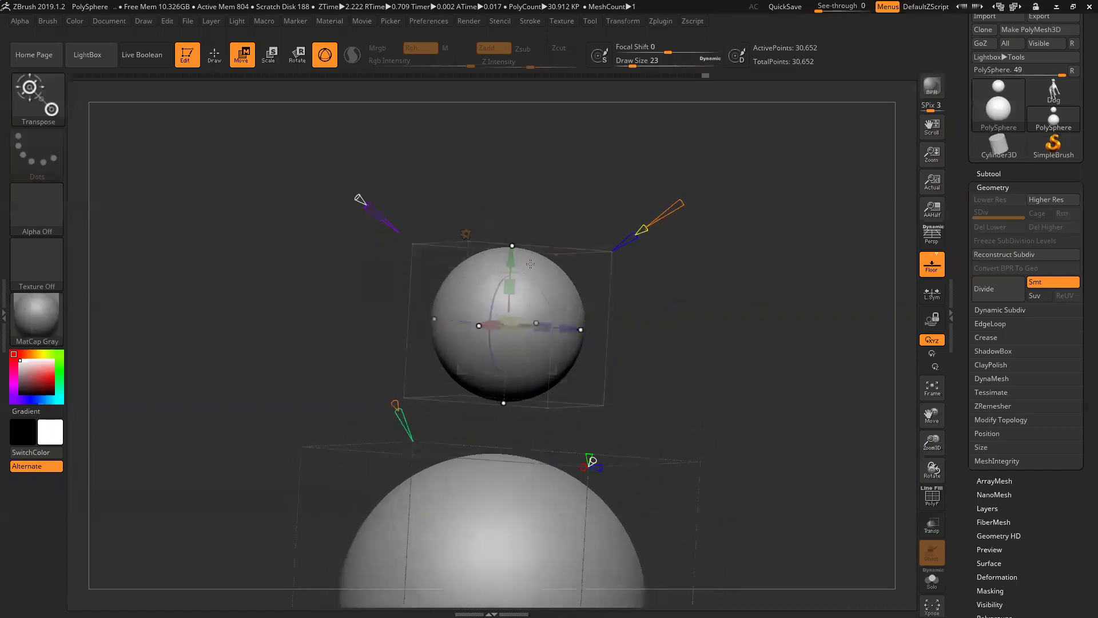
pyautogui.moveTo(510, 262); pyautogui.dragTo(510, 256)
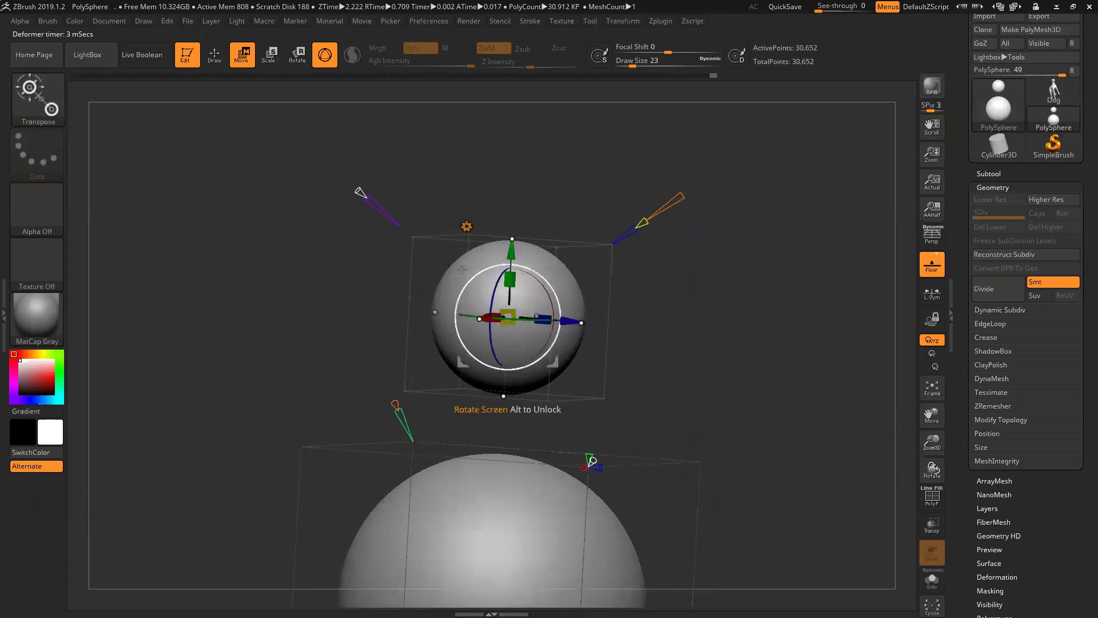
pyautogui.click(467, 225)
pyautogui.moveTo(512, 252); pyautogui.dragTo(512, 255)
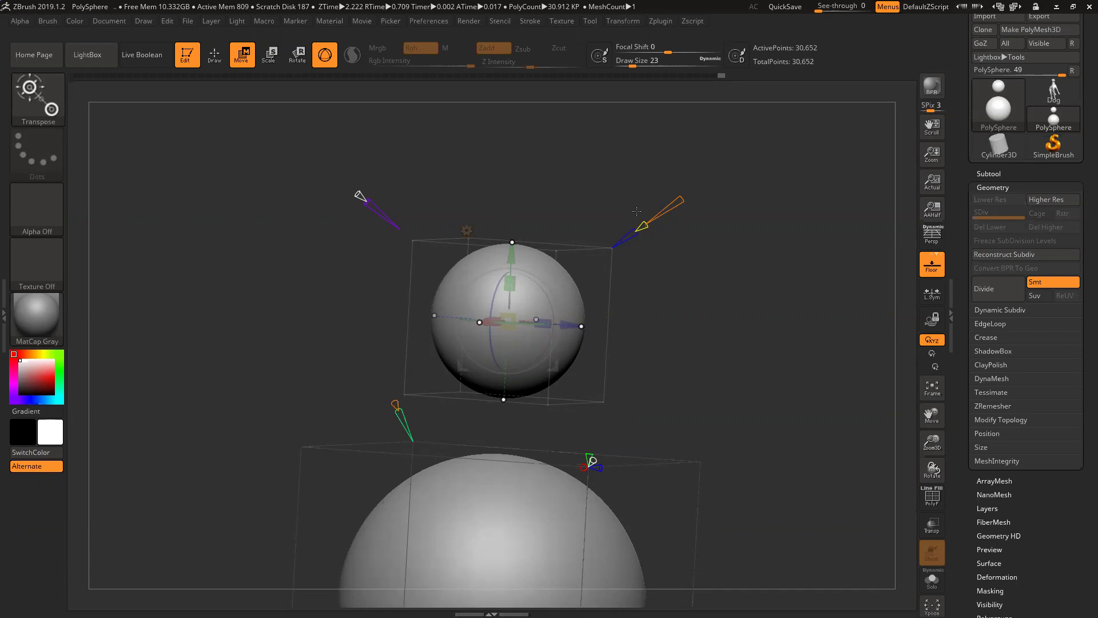
pyautogui.moveTo(686, 255)
pyautogui.mouseDown()
pyautogui.moveTo(702, 259)
pyautogui.moveTo(678, 266)
pyautogui.mouseUp()
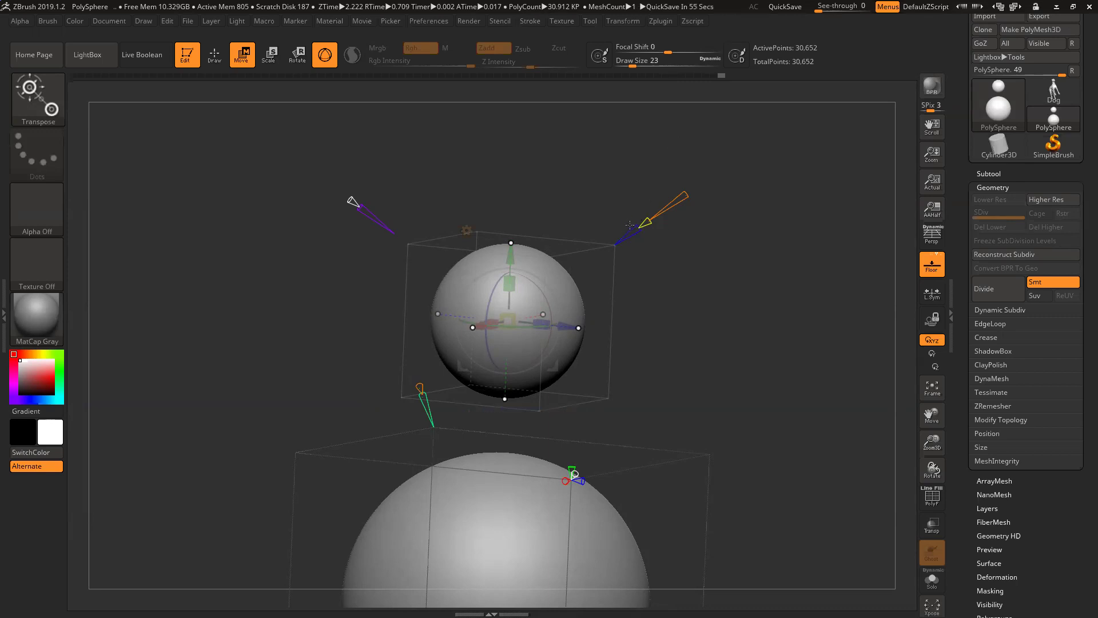
# Inspect the type 1 primitive's topology in PolyFrame, then change the Primitive Type to 3 for a cylinder.
pyautogui.moveTo(628, 231)
pyautogui.mouseDown()
pyautogui.moveTo(601, 230)
pyautogui.moveTo(643, 222)
pyautogui.moveTo(629, 239)
pyautogui.moveTo(640, 222)
pyautogui.mouseUp()
pyautogui.hotkey('shift', 'f')
pyautogui.hotkey('shift', 'f')
pyautogui.hotkey('shift', 'f')
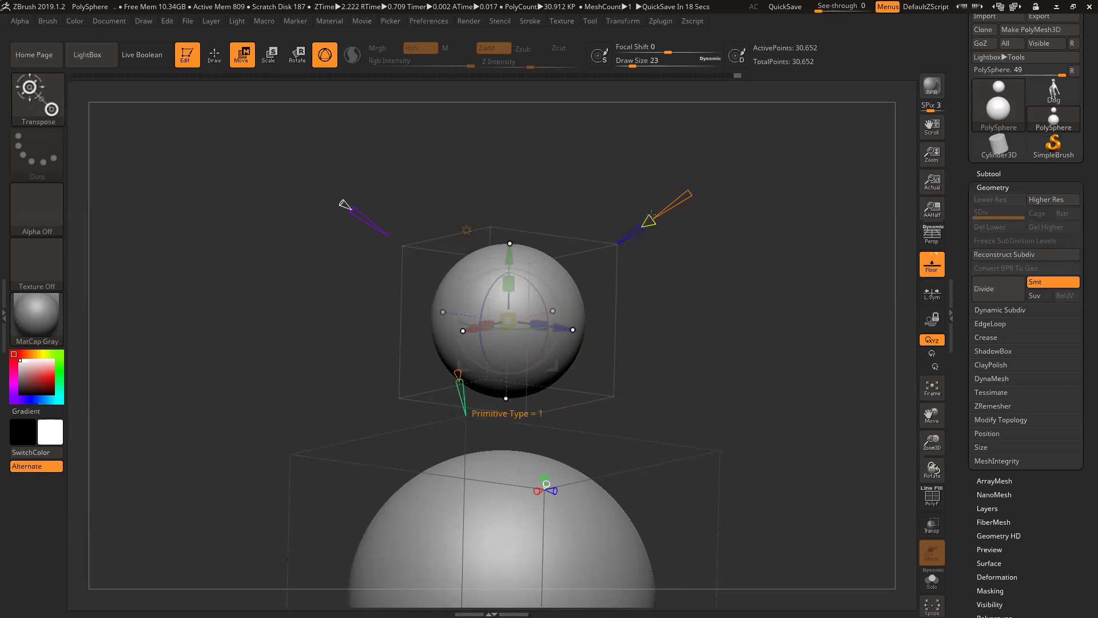
pyautogui.hotkey('shift', 'f')
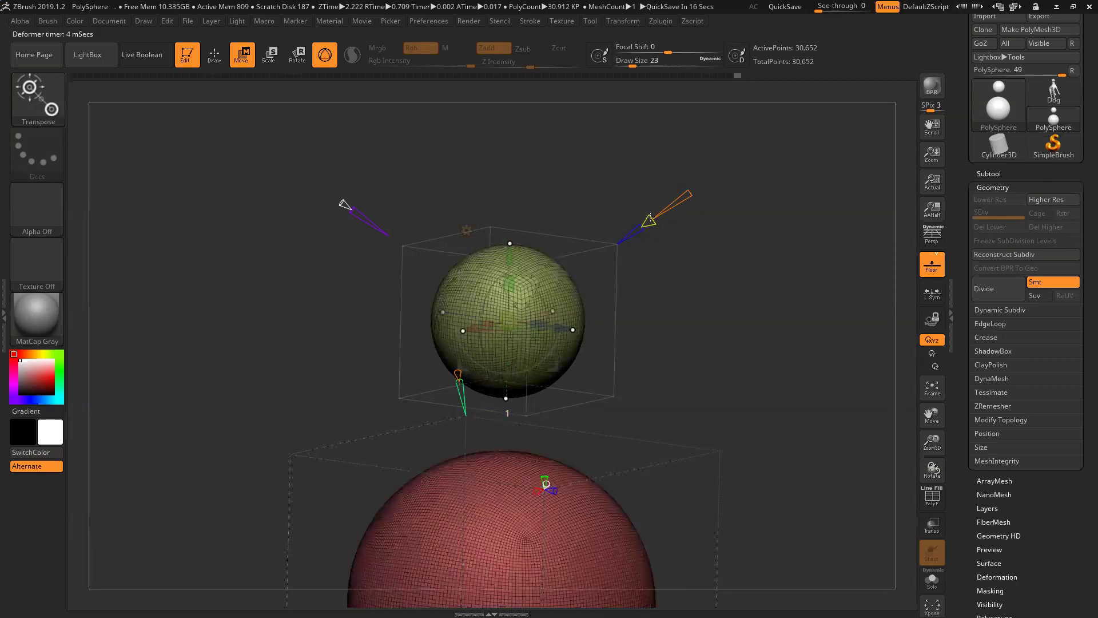
pyautogui.hotkey('shift', 'f')
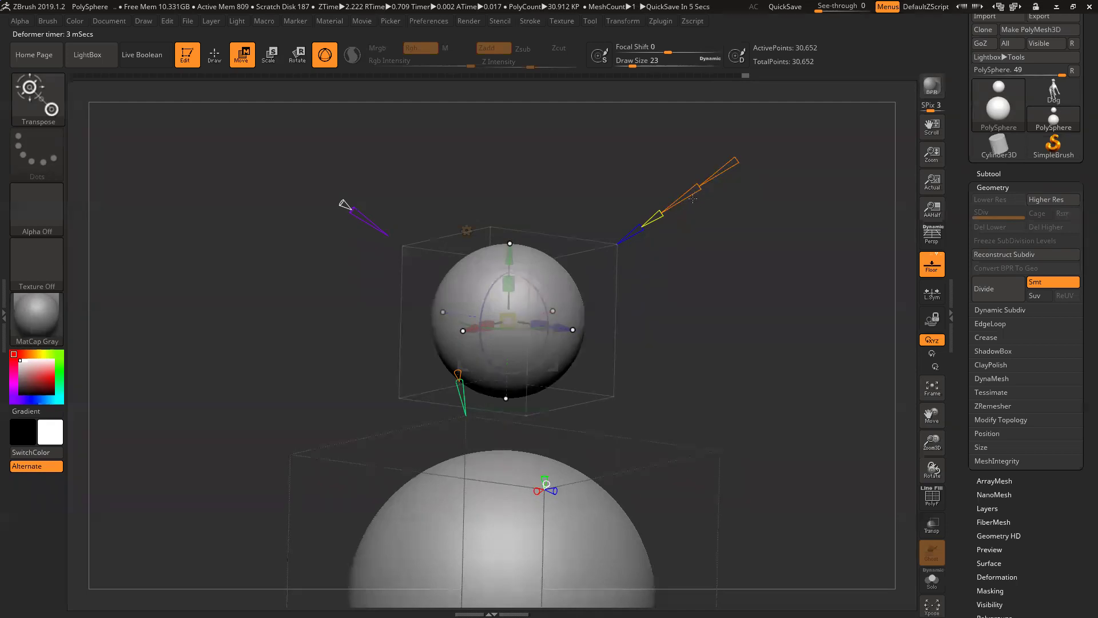
pyautogui.moveTo(656, 213); pyautogui.dragTo(639, 226)
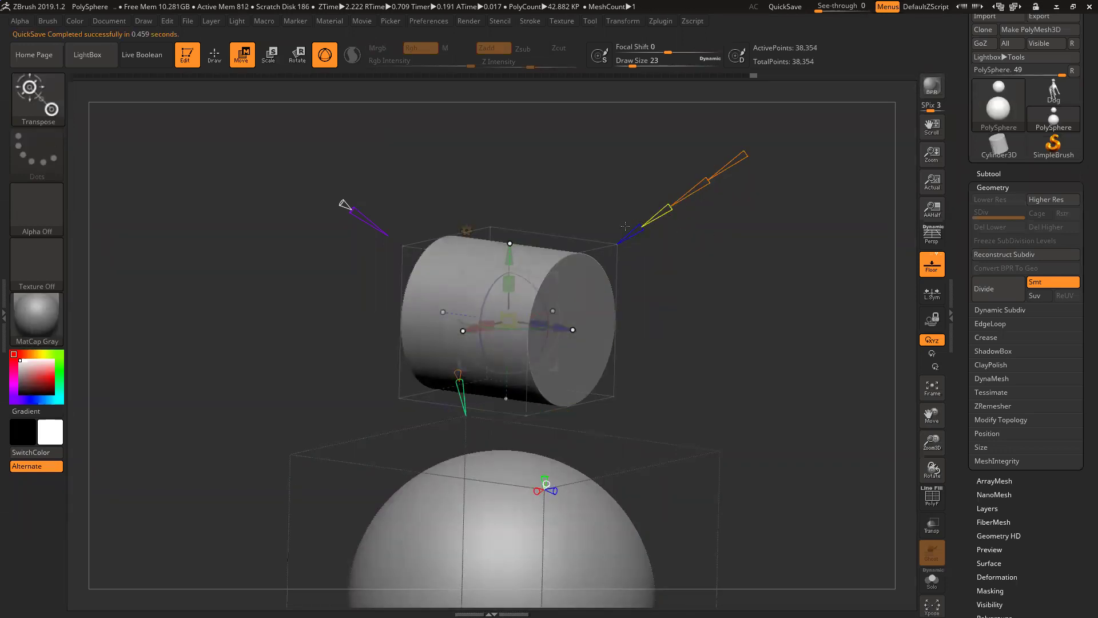
pyautogui.moveTo(637, 226)
pyautogui.mouseDown()
pyautogui.moveTo(621, 244)
pyautogui.moveTo(647, 222)
pyautogui.mouseUp()
# Try to rotate the cylinder primitive with the gizmo, then undo the rotation.
pyautogui.moveTo(513, 273)
pyautogui.mouseDown()
pyautogui.moveTo(490, 298)
pyautogui.moveTo(516, 273)
pyautogui.mouseUp()
pyautogui.moveTo(554, 314); pyautogui.dragTo(552, 367)
pyautogui.hotkey('ctrl', 'z')
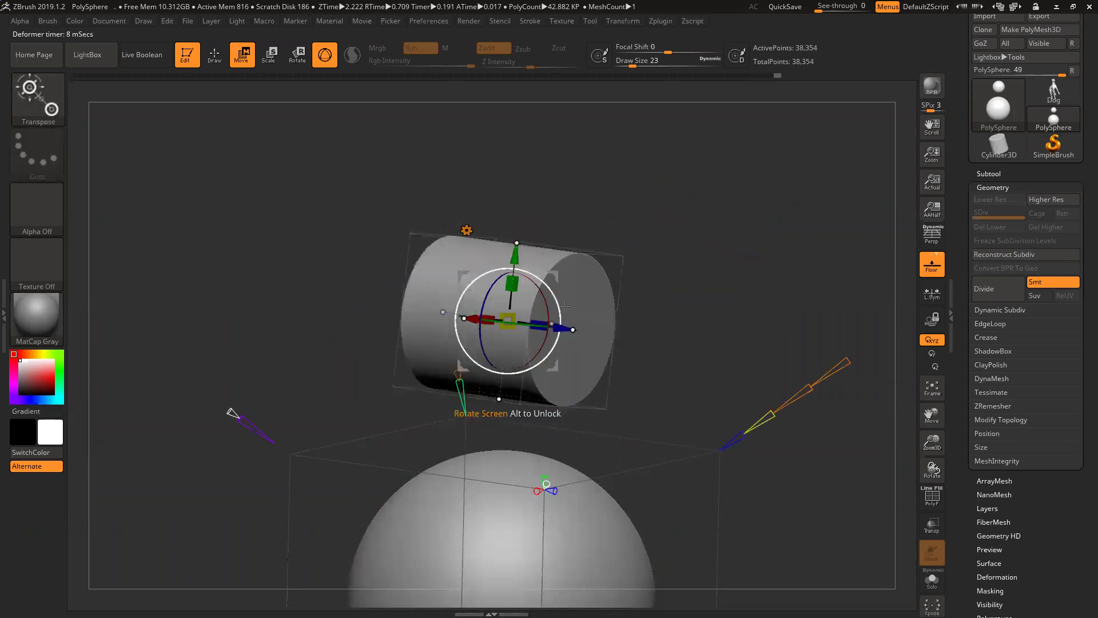
pyautogui.moveTo(713, 293); pyautogui.dragTo(689, 304)
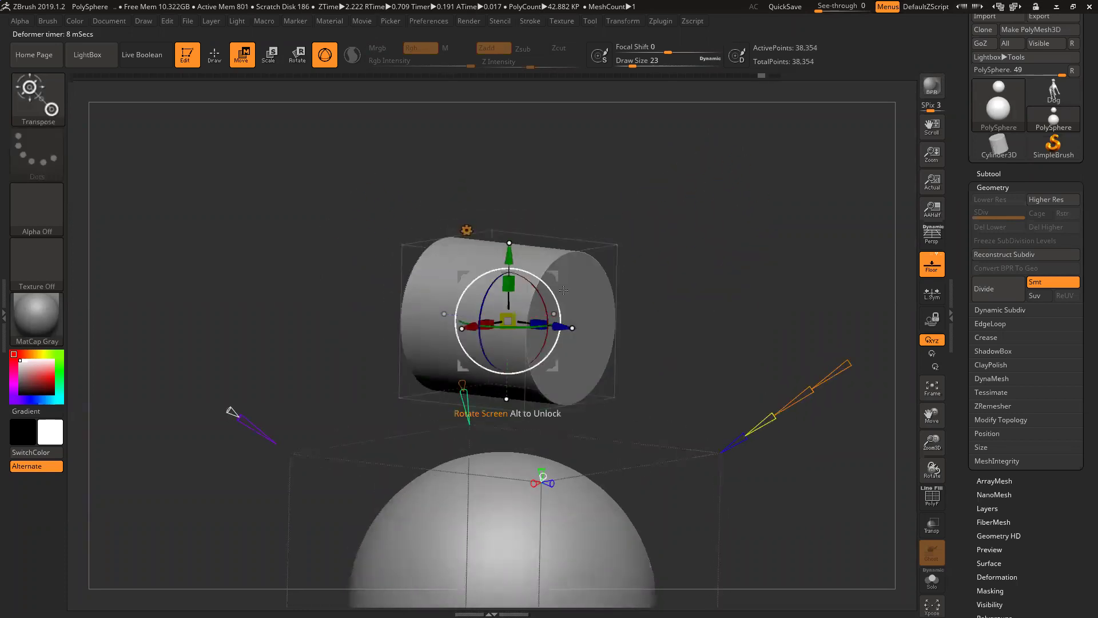
pyautogui.moveTo(560, 326); pyautogui.dragTo(562, 326)
# Check the Primitive Type 3 setting and examine the cylinder from its end face and underside.
pyautogui.moveTo(632, 234)
pyautogui.mouseDown()
pyautogui.moveTo(624, 240)
pyautogui.moveTo(638, 228)
pyautogui.mouseUp()
pyautogui.hotkey('shift', 'f')
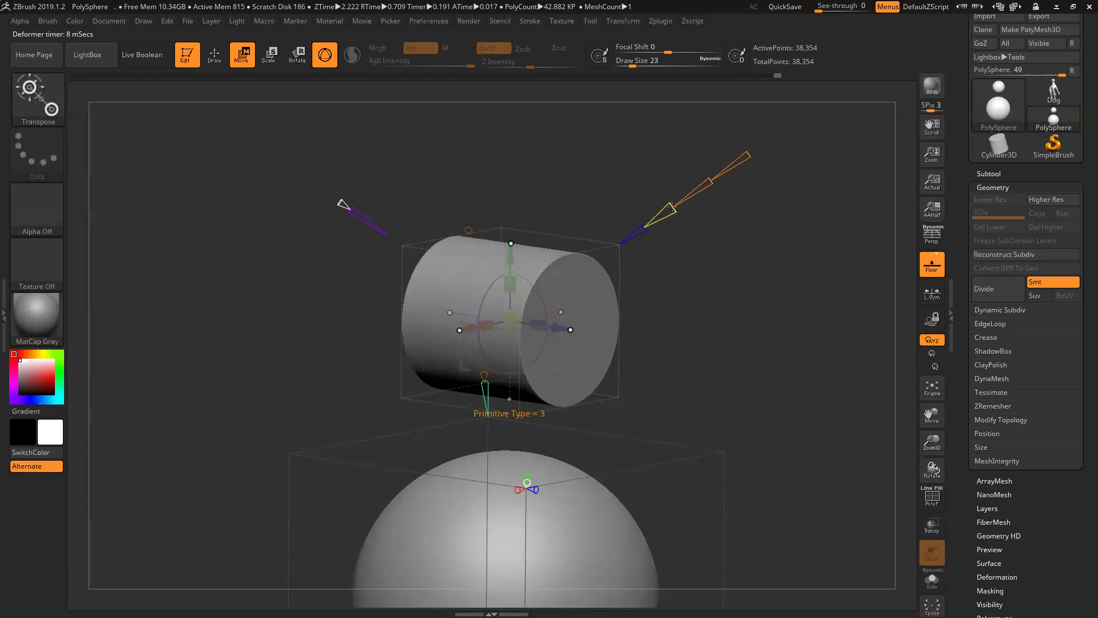
pyautogui.moveTo(635, 108); pyautogui.dragTo(573, 109)
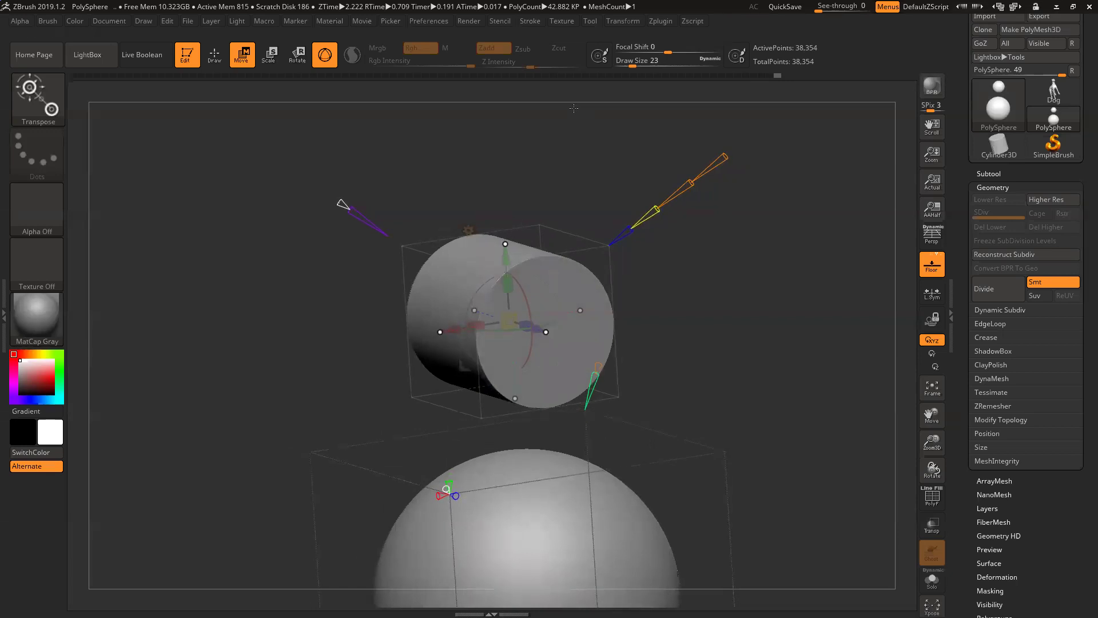
pyautogui.moveTo(573, 107); pyautogui.dragTo(577, 73)
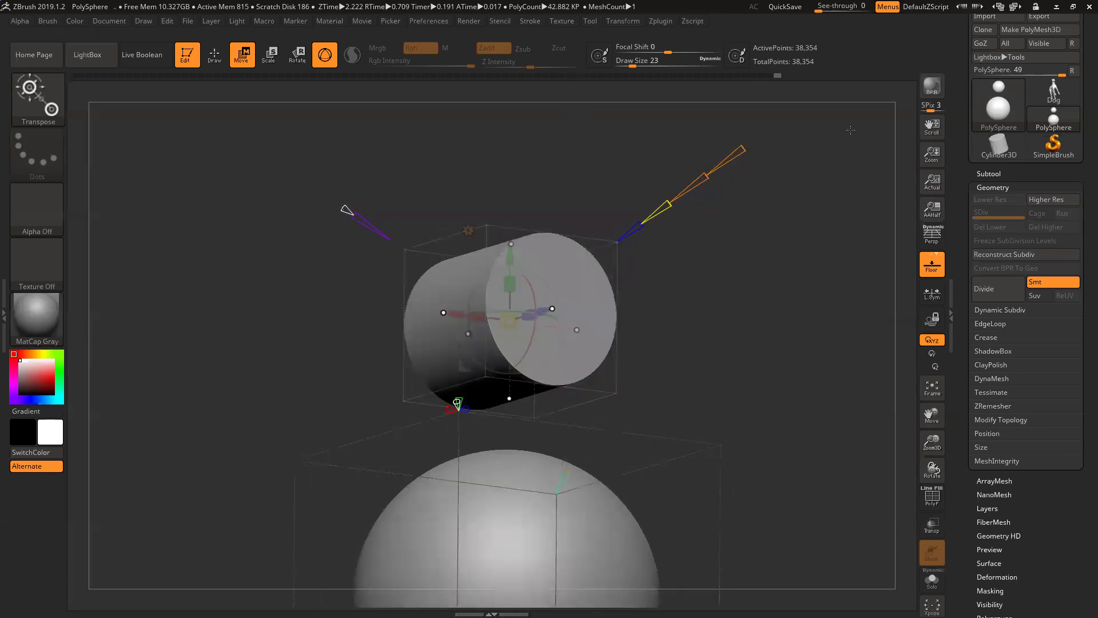
# Switch the Primitive Type back to the sphere, try the torus type, and return to the sphere.
pyautogui.moveTo(666, 205); pyautogui.dragTo(645, 221)
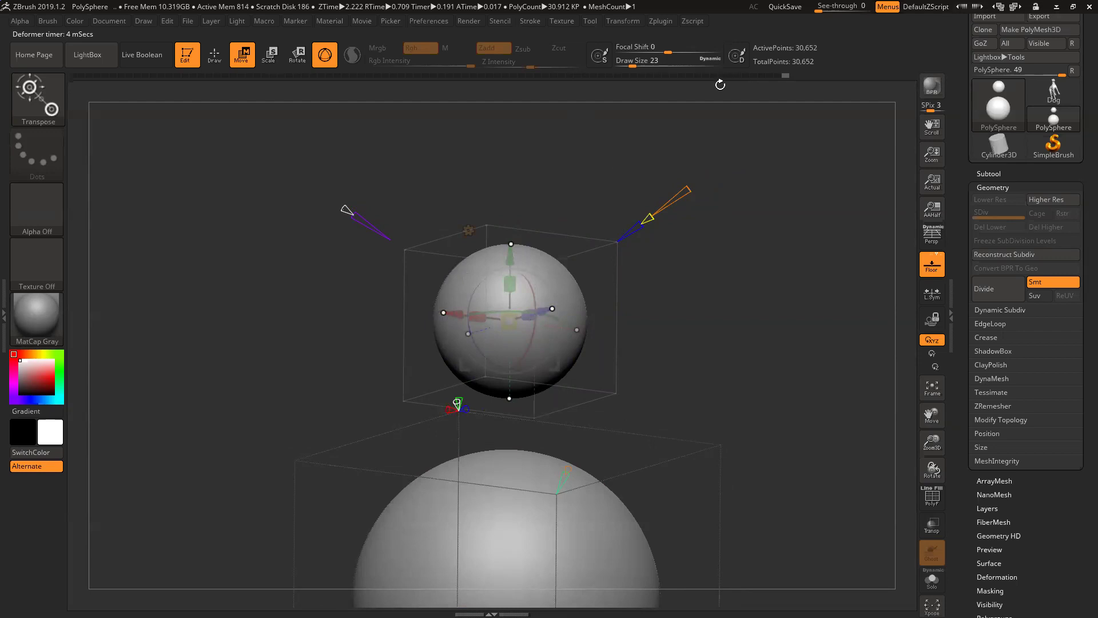
pyautogui.hotkey('shift', 'f')
pyautogui.hotkey('shift', 'f')
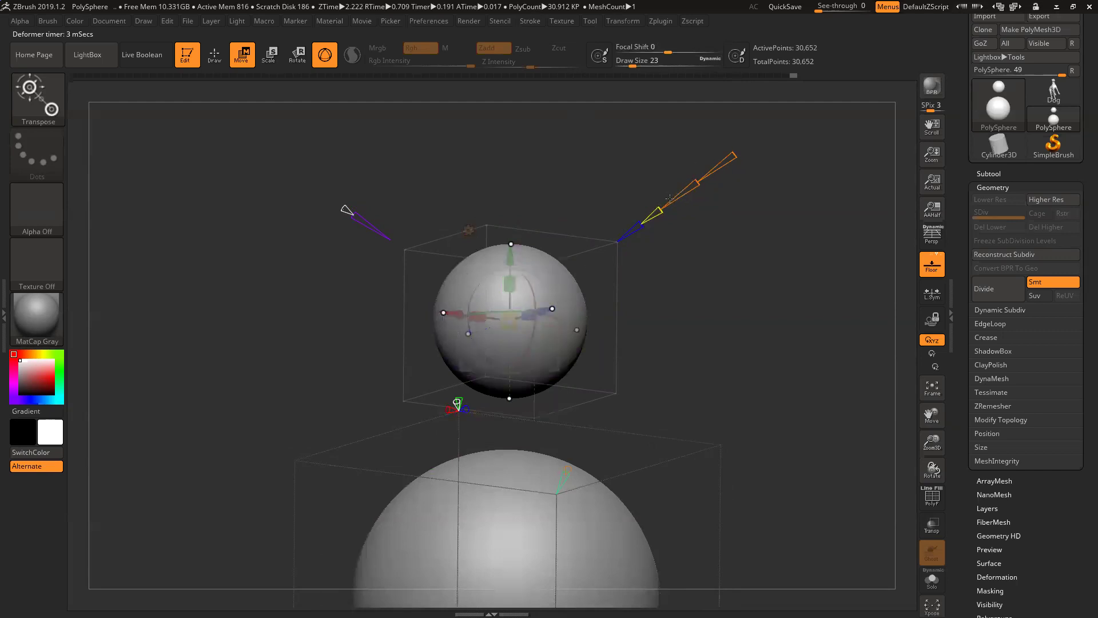
pyautogui.moveTo(657, 210); pyautogui.dragTo(674, 195)
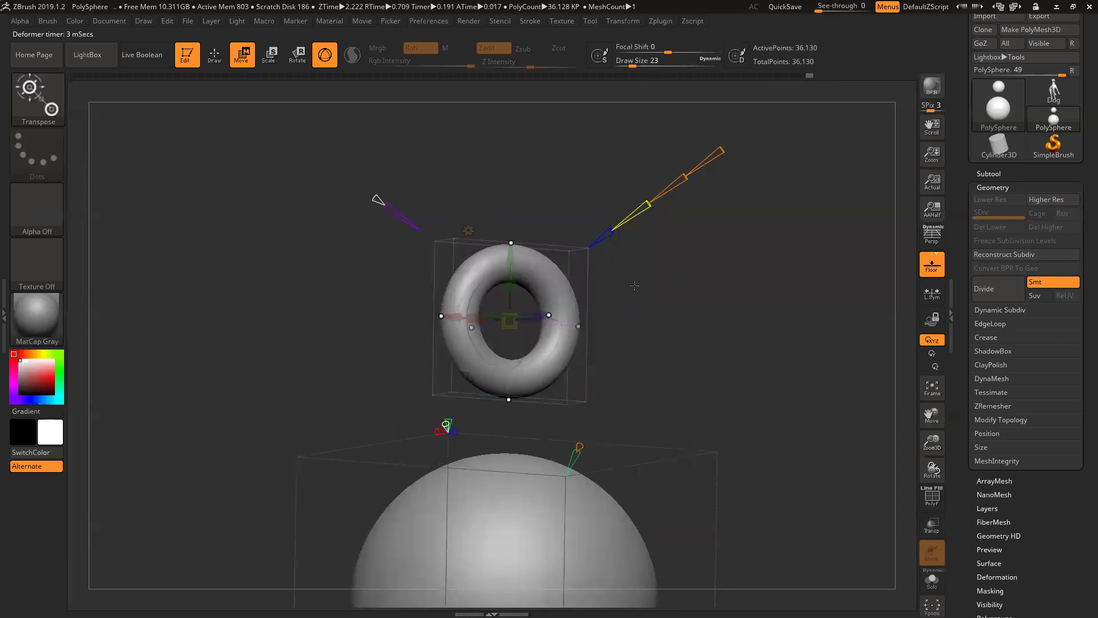
pyautogui.moveTo(646, 205); pyautogui.dragTo(670, 188)
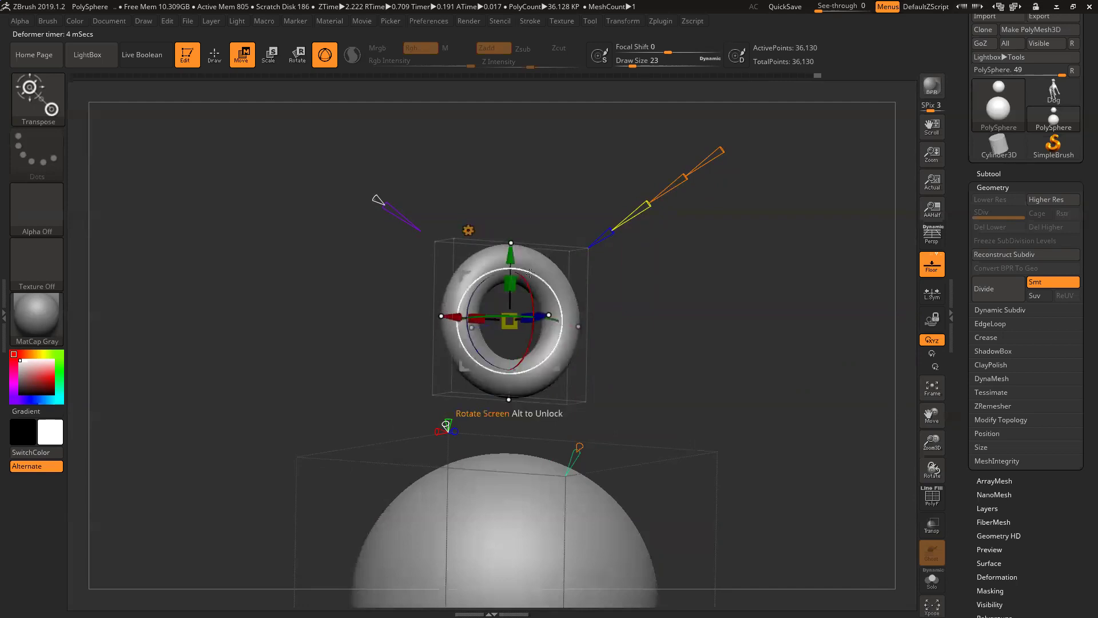
pyautogui.moveTo(647, 204); pyautogui.dragTo(610, 230)
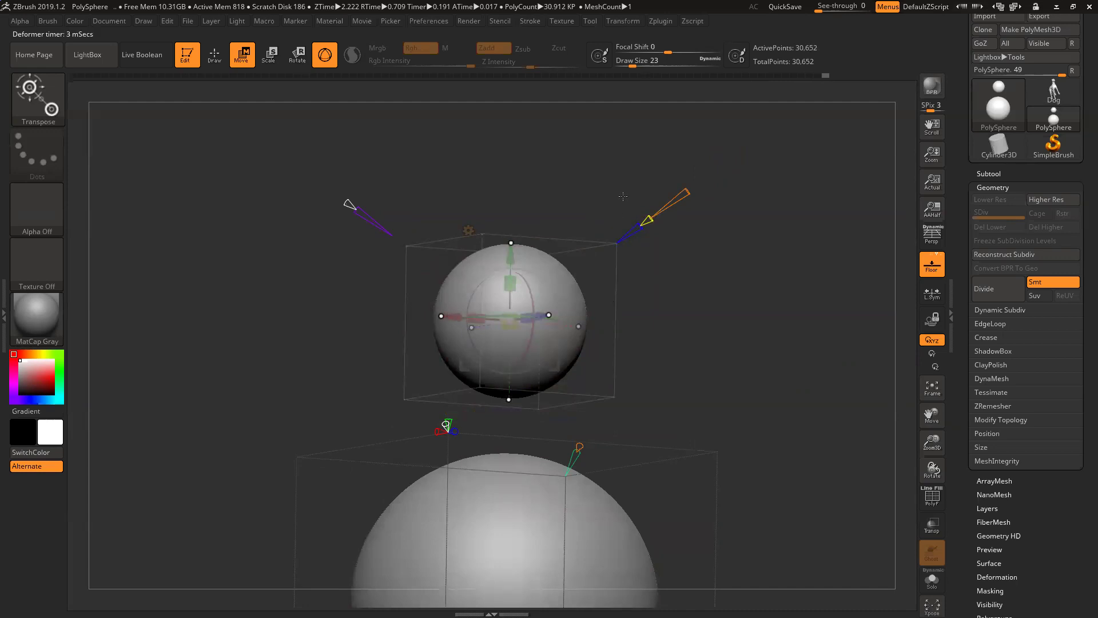
# Change the Primitive Type to the cylinder and lower it until it intersects the top of the large sphere.
pyautogui.moveTo(647, 219); pyautogui.dragTo(667, 201)
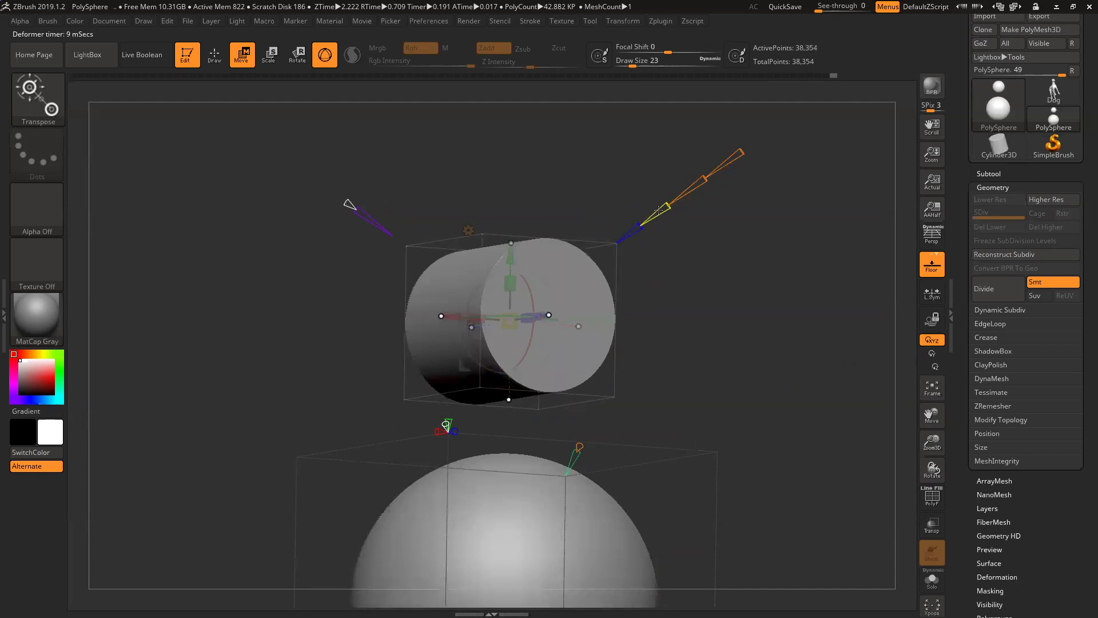
pyautogui.moveTo(518, 258); pyautogui.dragTo(517, 391)
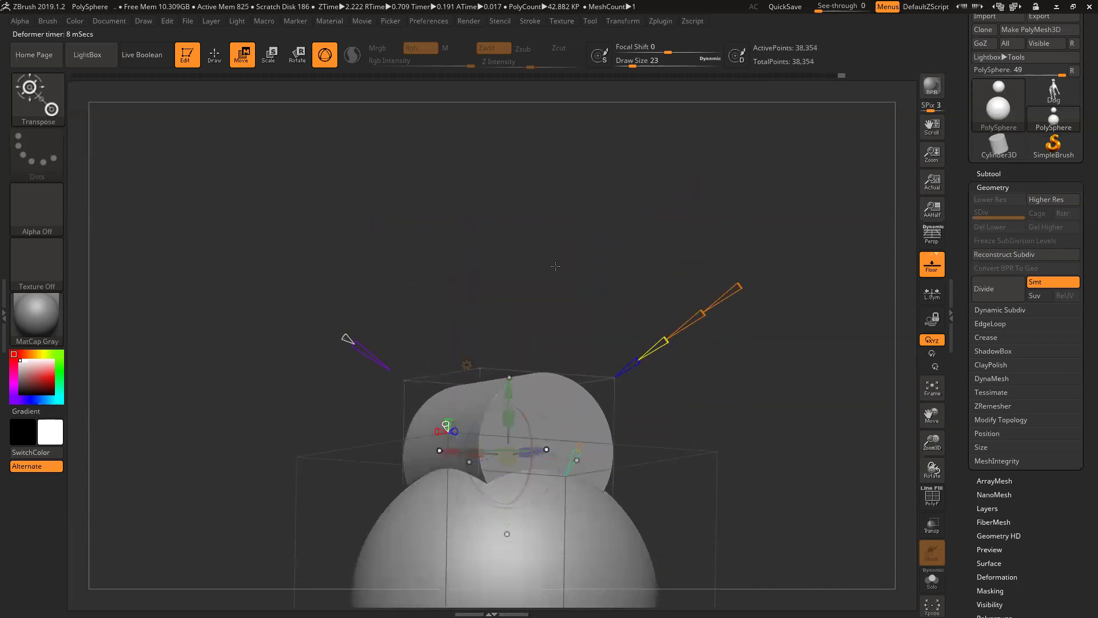
# Reposition and enlarge the cylinder primitive where it intersects the top of the large sphere, and view the overlap.
pyautogui.moveTo(555, 266); pyautogui.dragTo(597, 292)
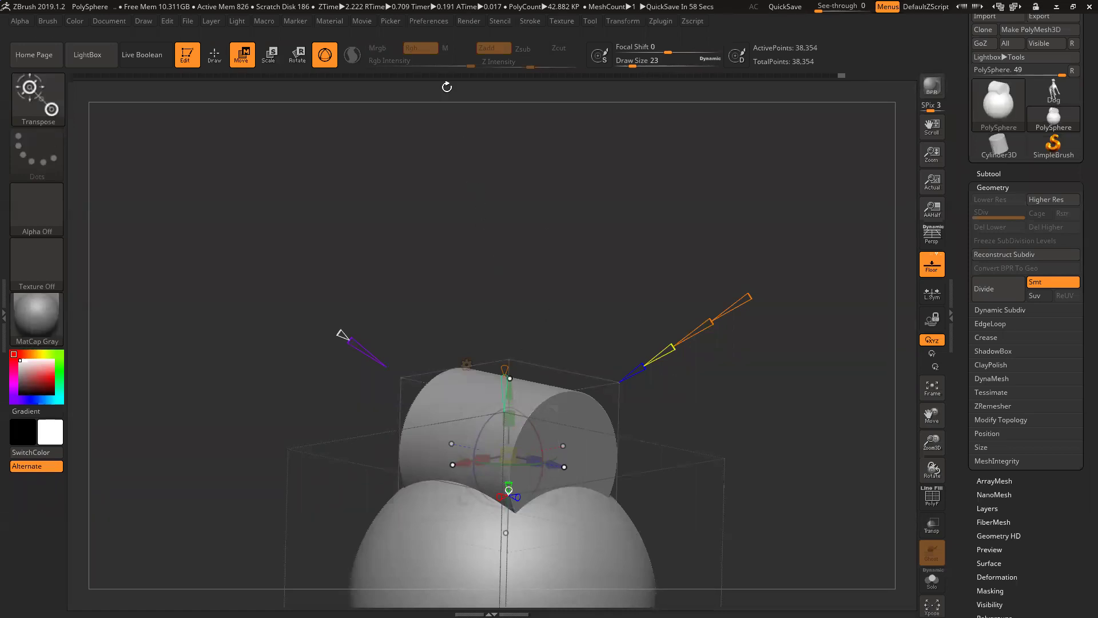
pyautogui.moveTo(622, 231); pyautogui.dragTo(612, 203)
pyautogui.moveTo(508, 376); pyautogui.dragTo(505, 218)
pyautogui.moveTo(712, 366); pyautogui.dragTo(709, 357)
pyautogui.moveTo(498, 246); pyautogui.dragTo(407, 364)
pyautogui.moveTo(515, 378)
pyautogui.mouseDown()
pyautogui.moveTo(515, 410)
pyautogui.moveTo(515, 384)
pyautogui.mouseUp()
pyautogui.moveTo(392, 365); pyautogui.dragTo(377, 354)
pyautogui.moveTo(514, 389); pyautogui.dragTo(521, 449)
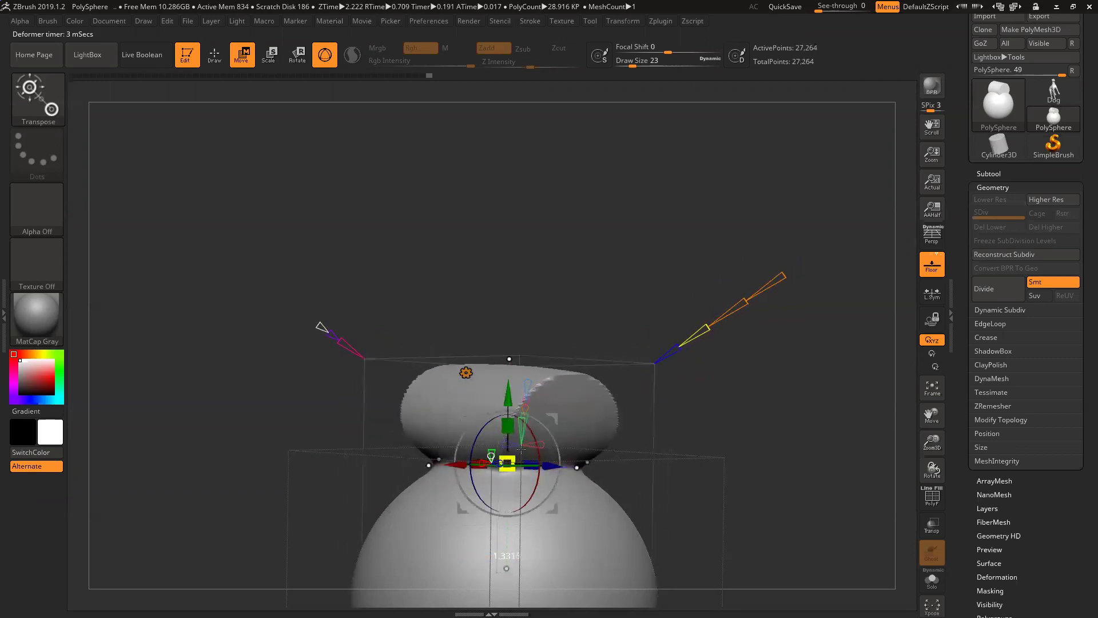
pyautogui.moveTo(522, 300); pyautogui.dragTo(481, 300)
pyautogui.moveTo(330, 345); pyautogui.dragTo(299, 324)
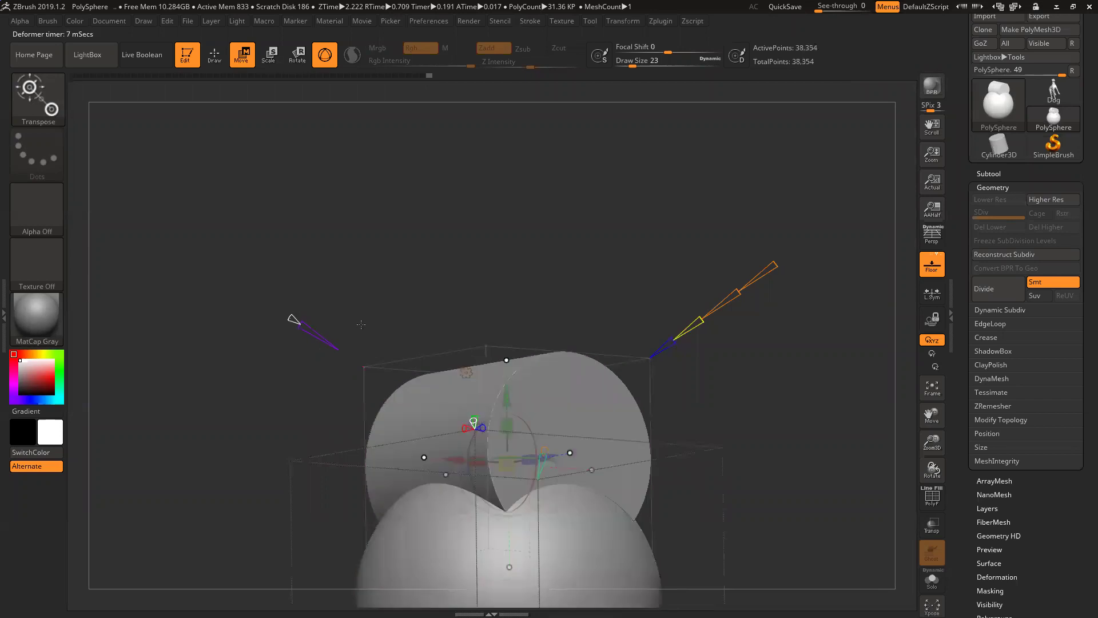
# Raise the cylinder primitive until it is completely clear of the large sphere.
pyautogui.moveTo(506, 398); pyautogui.dragTo(505, 234)
pyautogui.moveTo(735, 267); pyautogui.dragTo(736, 300)
pyautogui.moveTo(717, 224); pyautogui.dragTo(698, 204)
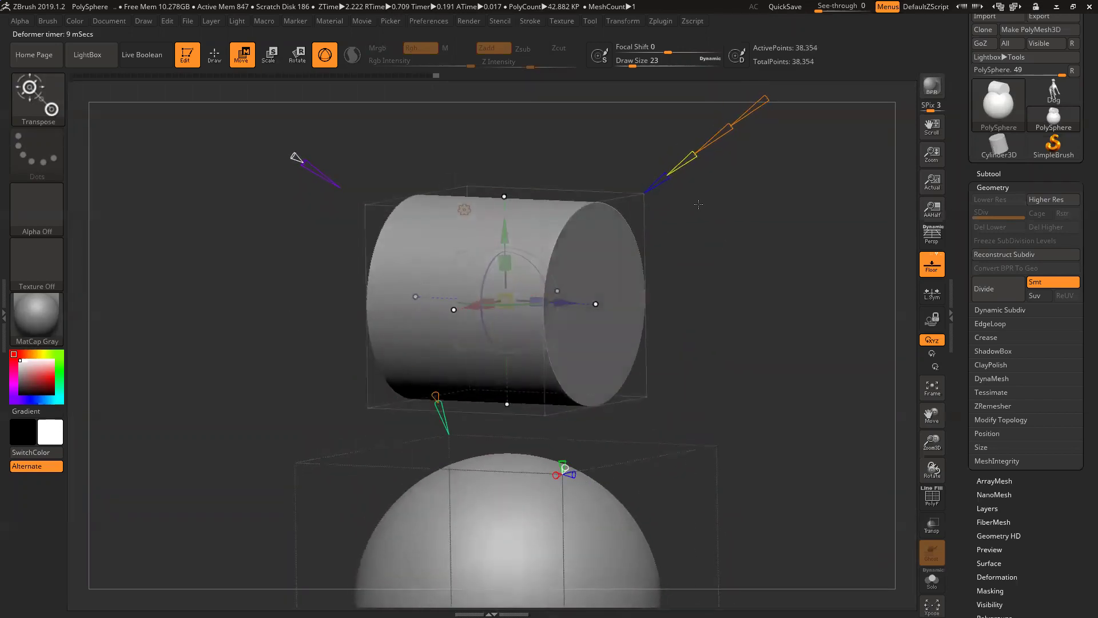
# Change the Primitive Type from the cylinder to the torus and on to the sphere, and hide the polyframe display.
pyautogui.moveTo(689, 150); pyautogui.dragTo(702, 136)
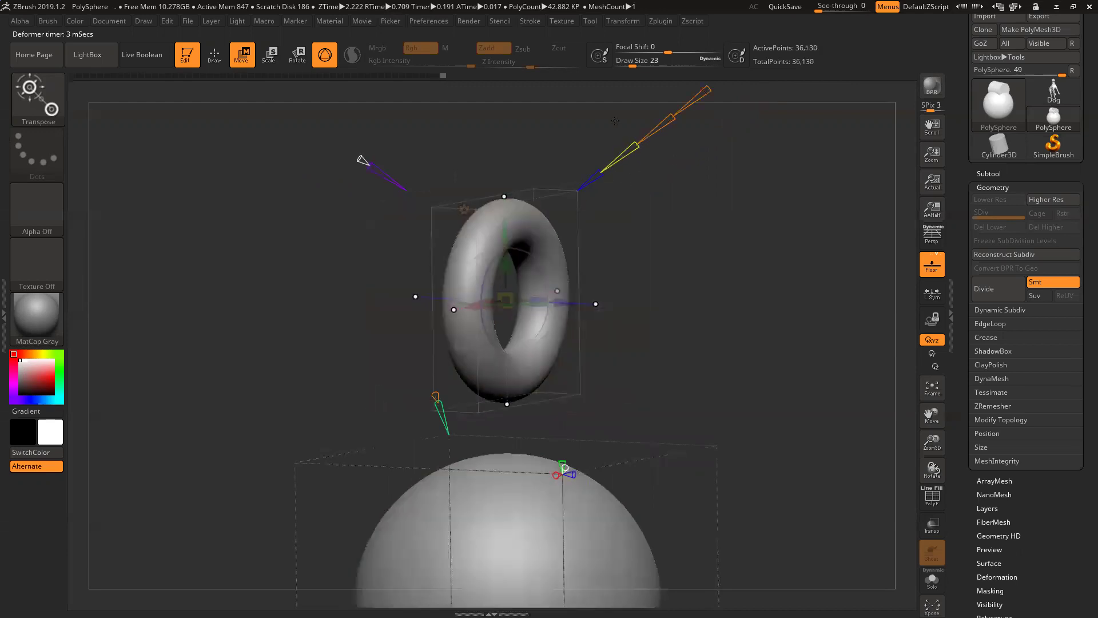
pyautogui.moveTo(635, 144); pyautogui.dragTo(603, 172)
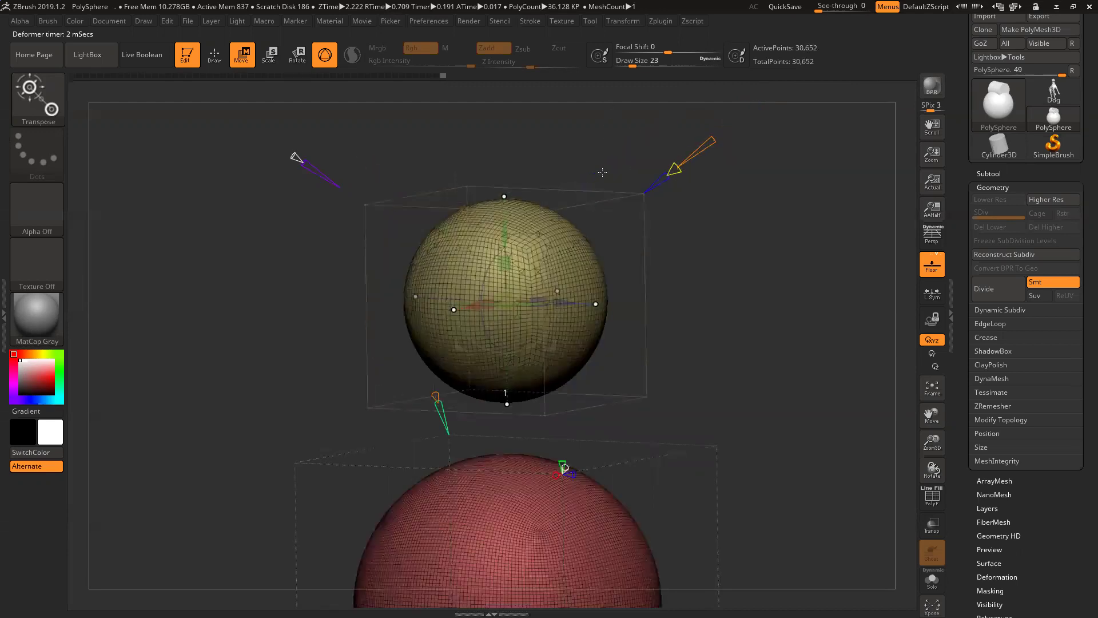
pyautogui.hotkey('shift', 'f')
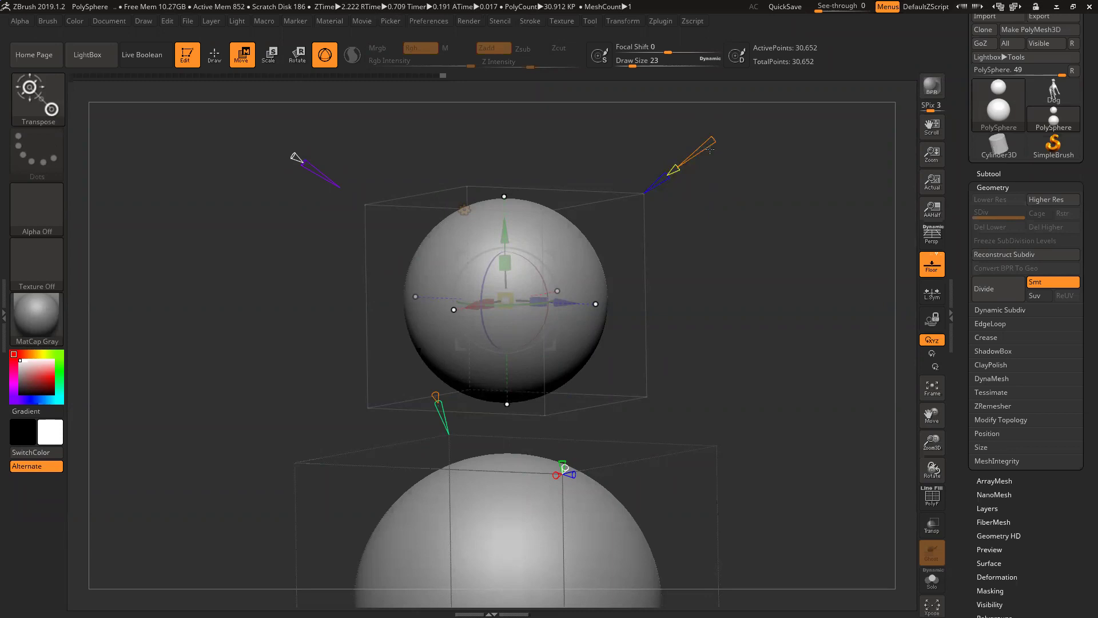
# Cycle the upper primitive's type through the cylinder and the torus and back to the sphere.
pyautogui.moveTo(678, 158); pyautogui.dragTo(679, 179)
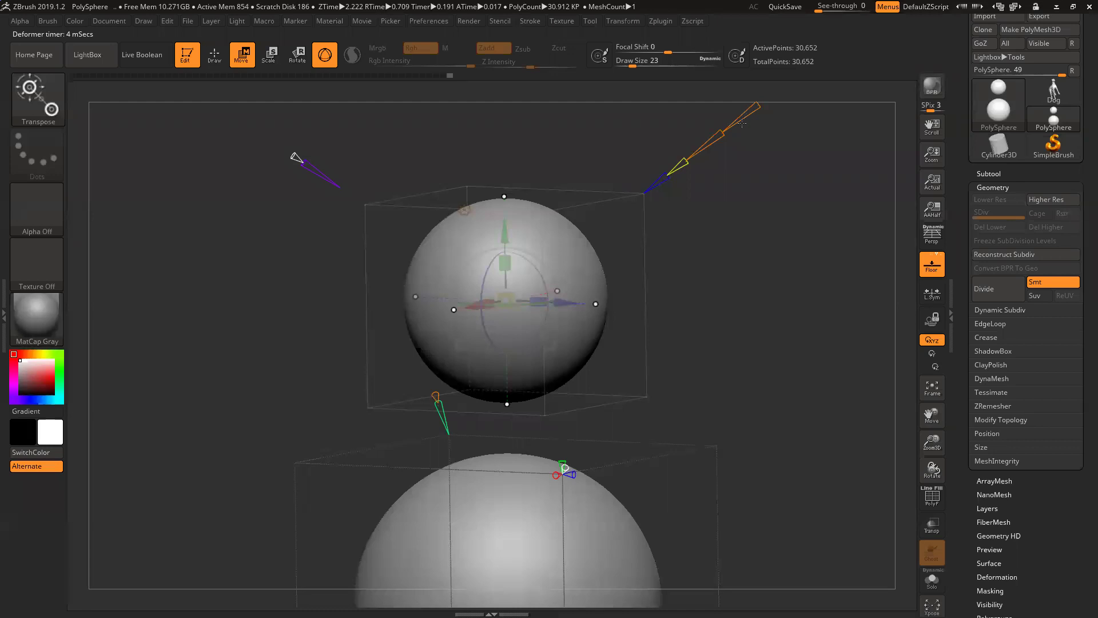
pyautogui.moveTo(700, 141); pyautogui.dragTo(709, 147)
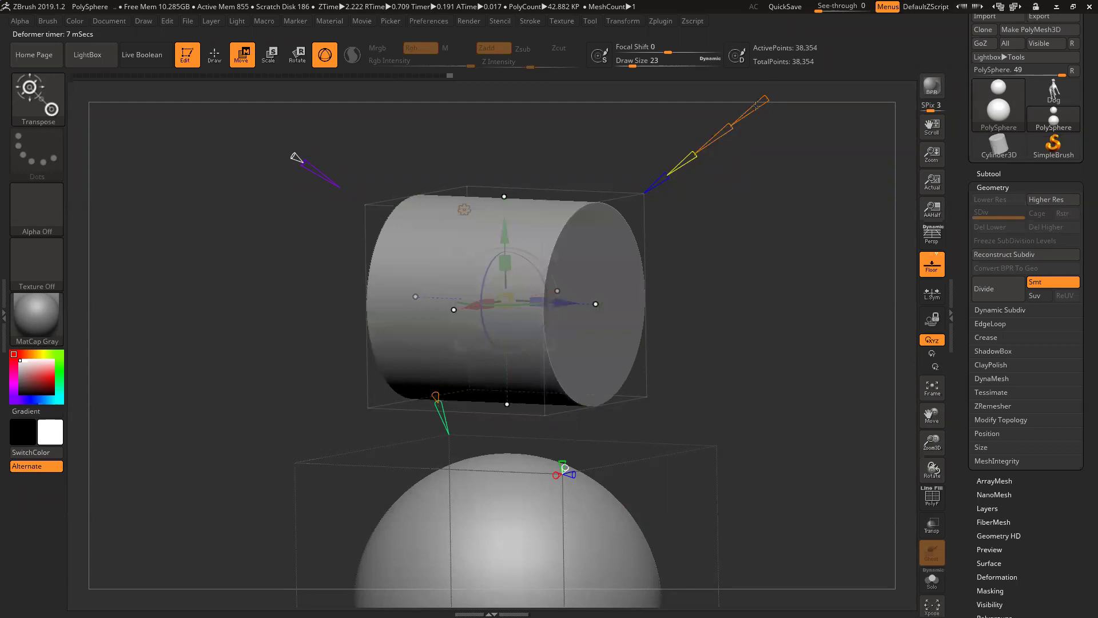
pyautogui.moveTo(684, 155); pyautogui.dragTo(682, 107)
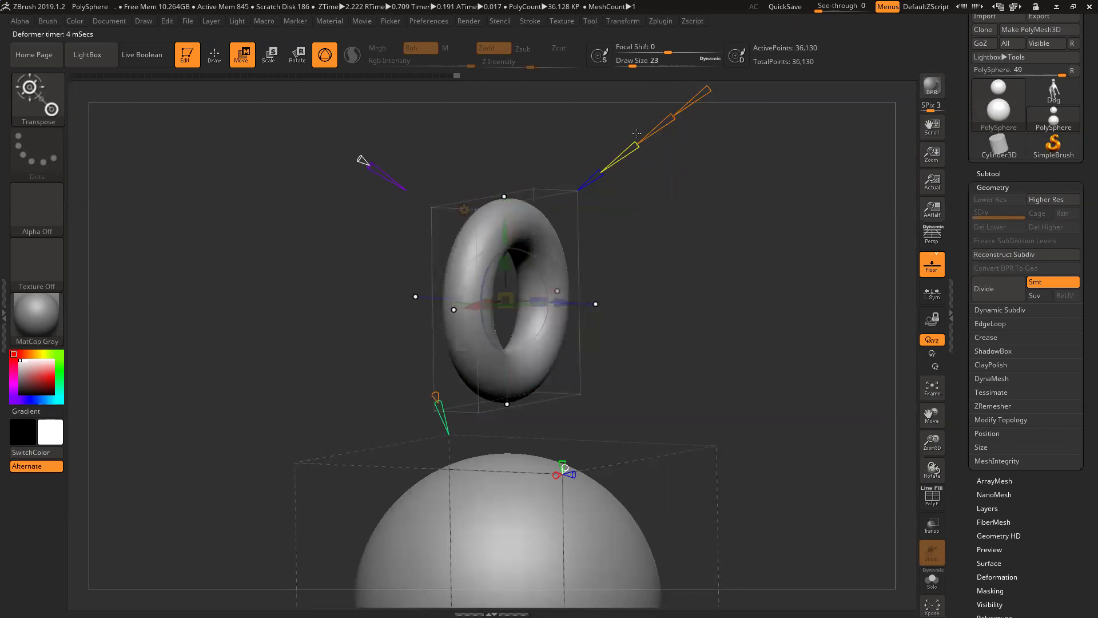
pyautogui.moveTo(635, 143); pyautogui.dragTo(602, 171)
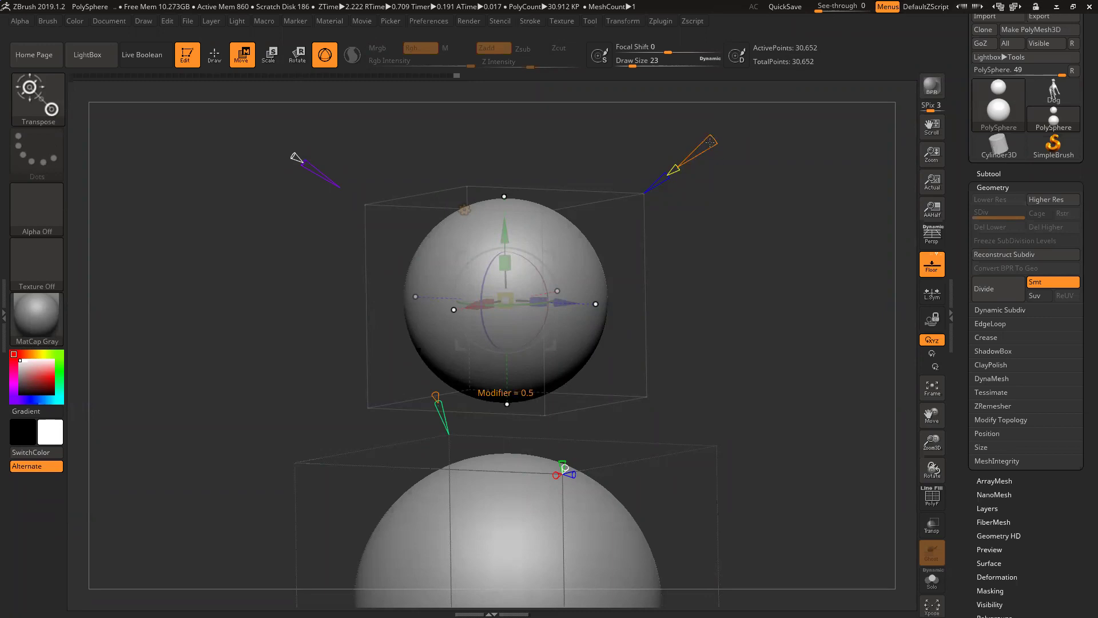
# Set the sphere primitive's shape modifier to 0 for an octahedron, and raise it past the sphere to form a sharp cube.
pyautogui.moveTo(711, 140); pyautogui.dragTo(750, 204)
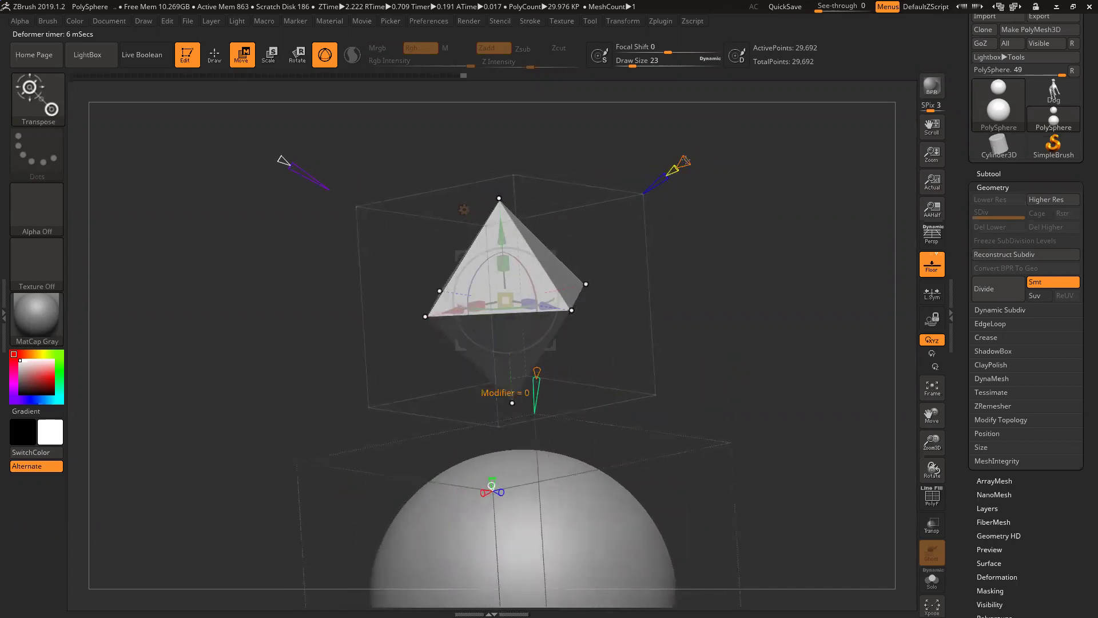
pyautogui.moveTo(686, 160); pyautogui.dragTo(713, 145)
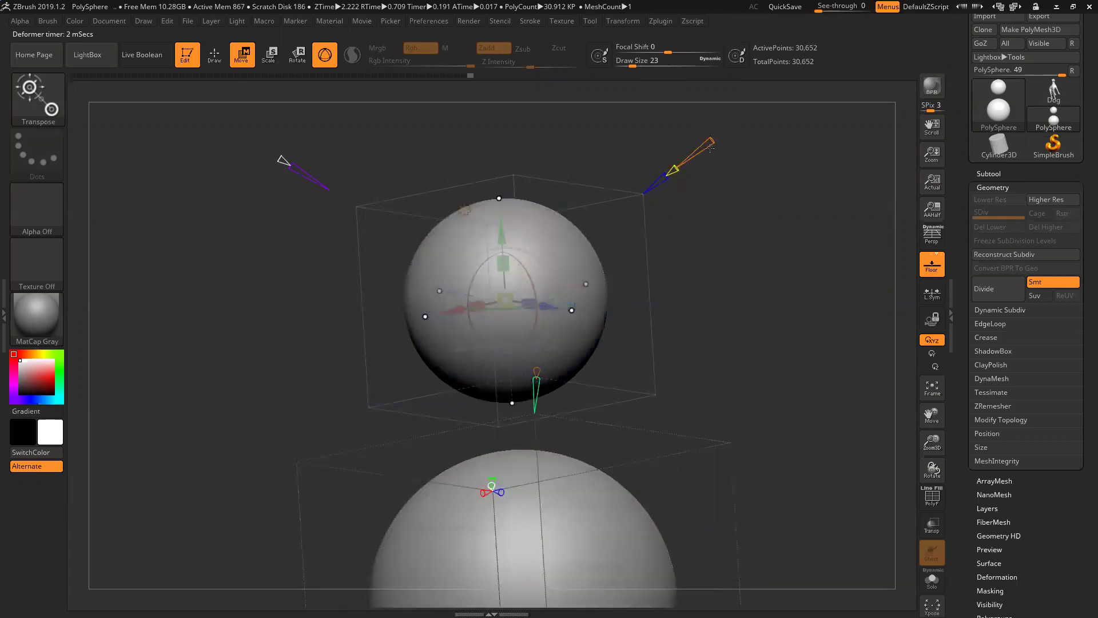
pyautogui.moveTo(712, 148); pyautogui.dragTo(741, 120)
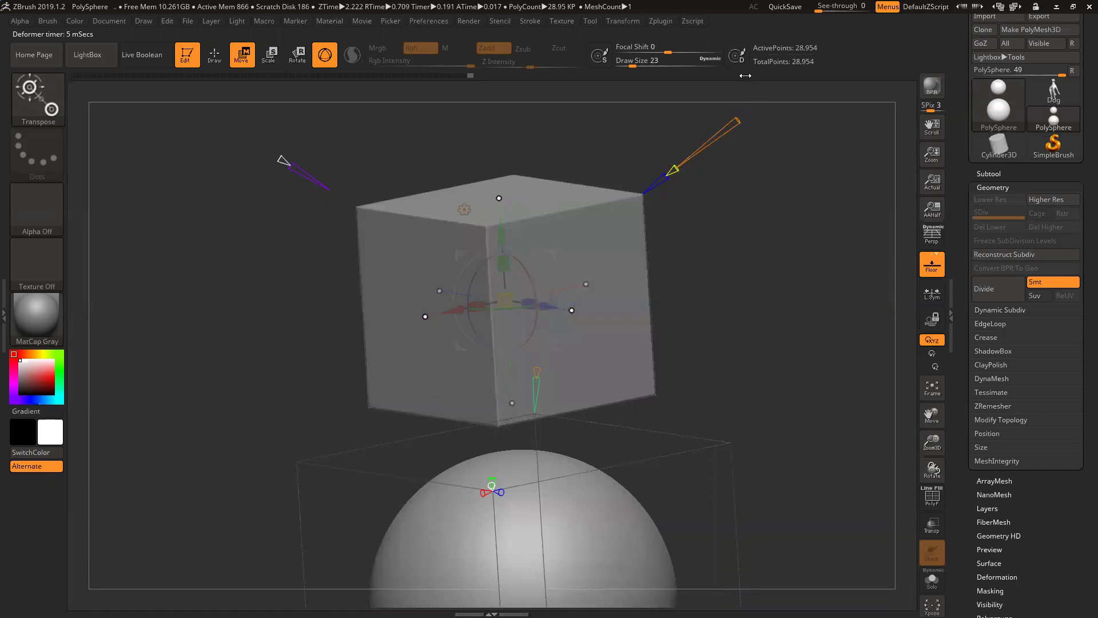
pyautogui.moveTo(699, 256); pyautogui.dragTo(740, 250)
pyautogui.moveTo(743, 120); pyautogui.dragTo(749, 114)
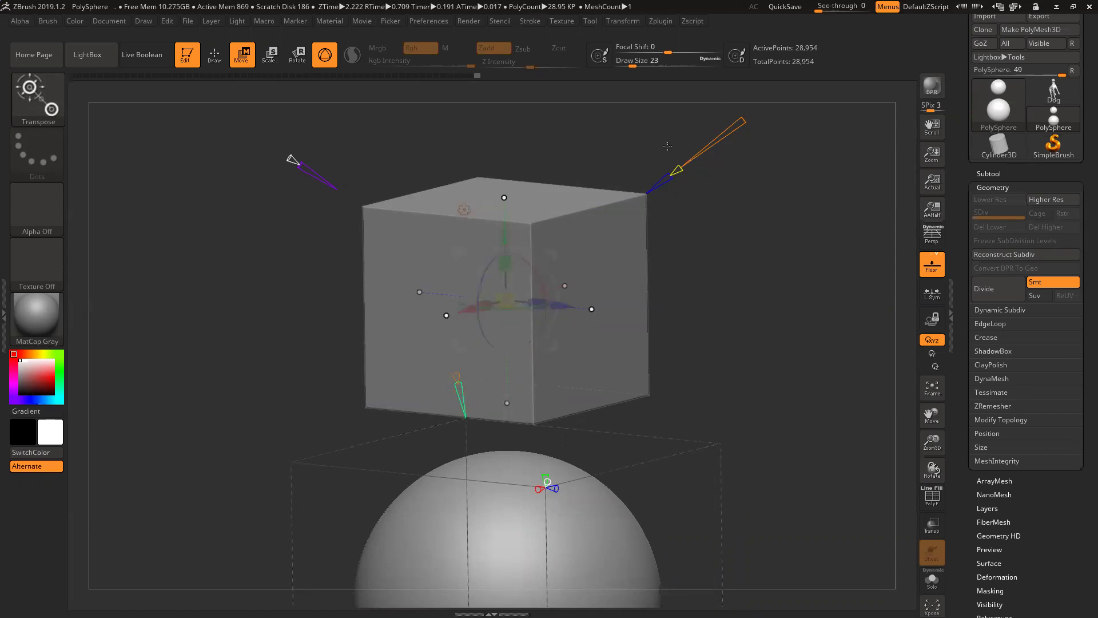
# Lower the shape modifier through a rounded cube to a soft-edged octahedron, and return it to the sphere shape.
pyautogui.hotkey('shift', 'f')
pyautogui.moveTo(742, 122); pyautogui.dragTo(722, 137)
pyautogui.hotkey('shift', 'f')
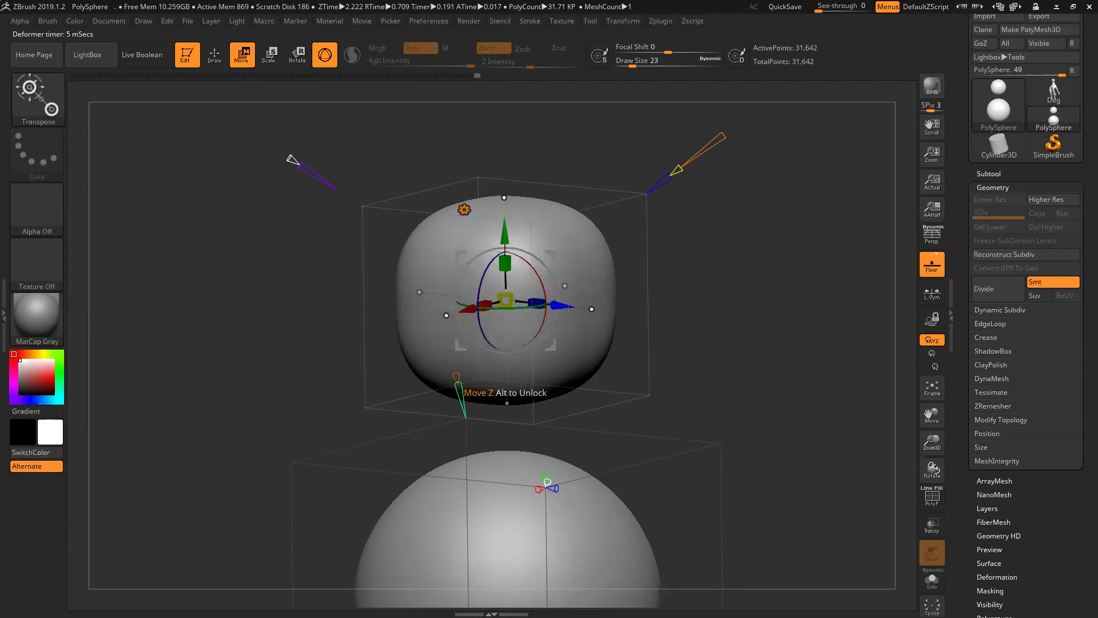
pyautogui.moveTo(717, 130); pyautogui.dragTo(699, 155)
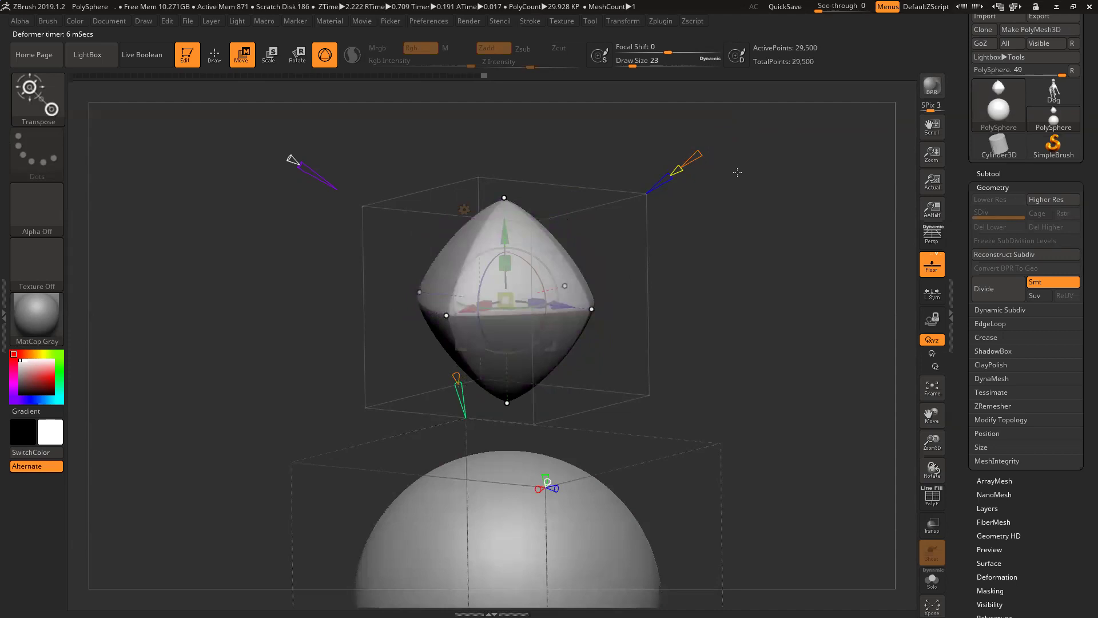
pyautogui.moveTo(696, 154)
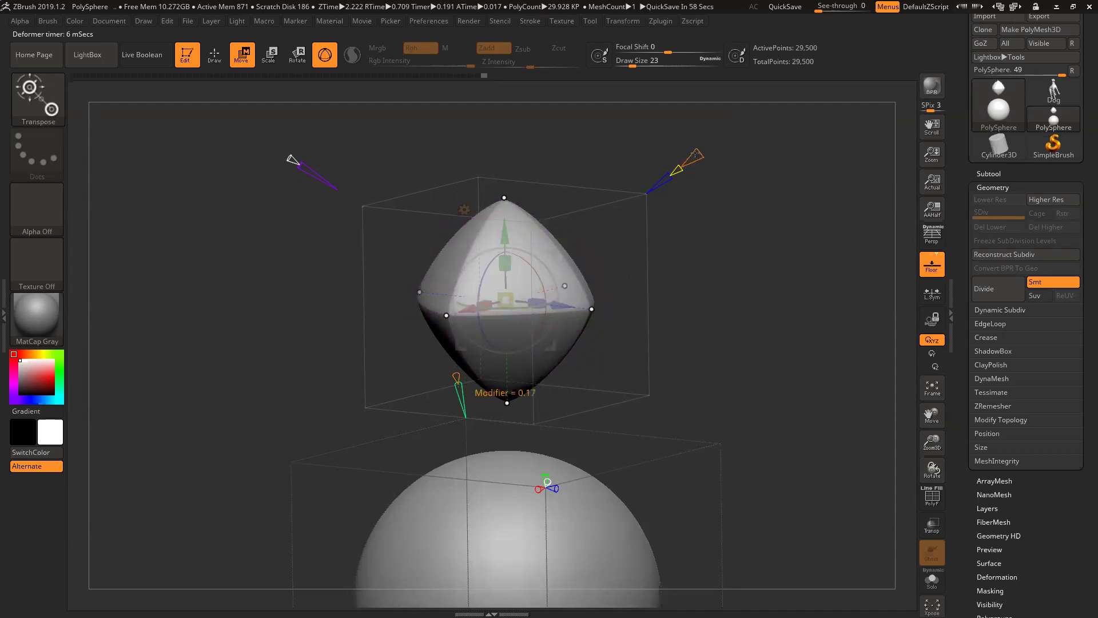
pyautogui.moveTo(696, 153)
pyautogui.mouseDown()
pyautogui.moveTo(686, 163)
pyautogui.moveTo(699, 146)
pyautogui.moveTo(698, 157)
pyautogui.mouseUp()
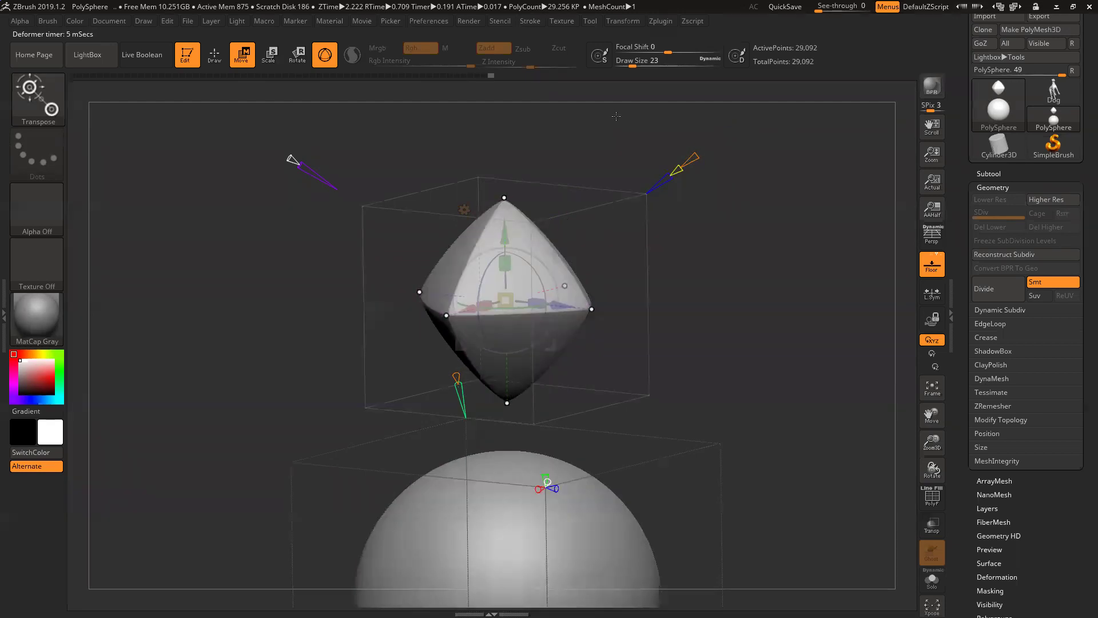
pyautogui.moveTo(694, 156); pyautogui.dragTo(725, 147)
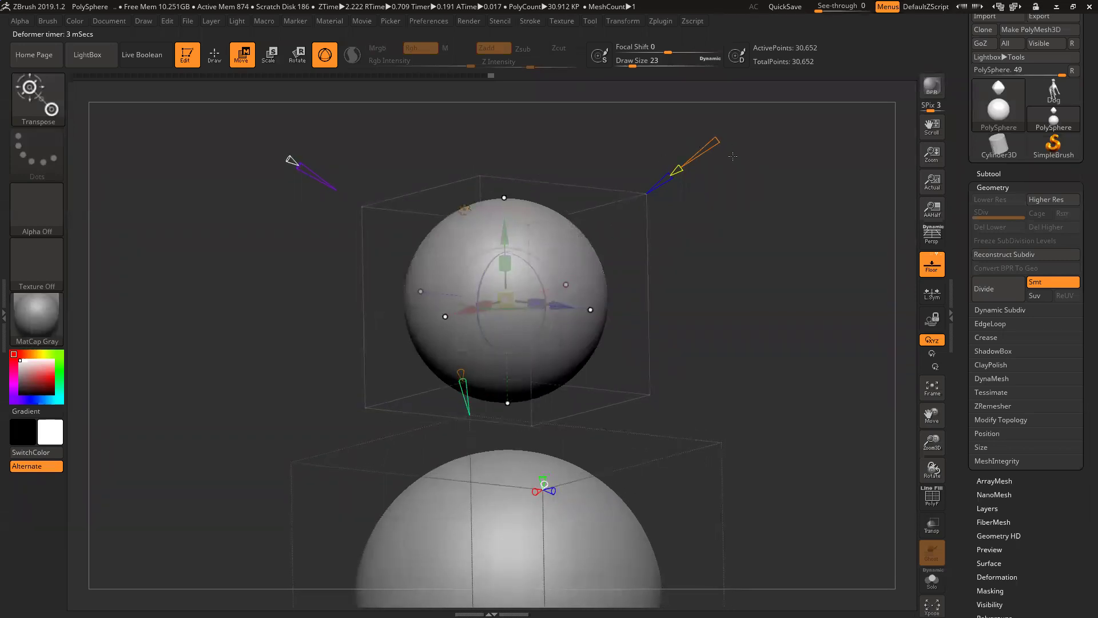
pyautogui.moveTo(716, 143)
pyautogui.mouseDown()
pyautogui.moveTo(689, 167)
pyautogui.moveTo(727, 151)
pyautogui.mouseUp()
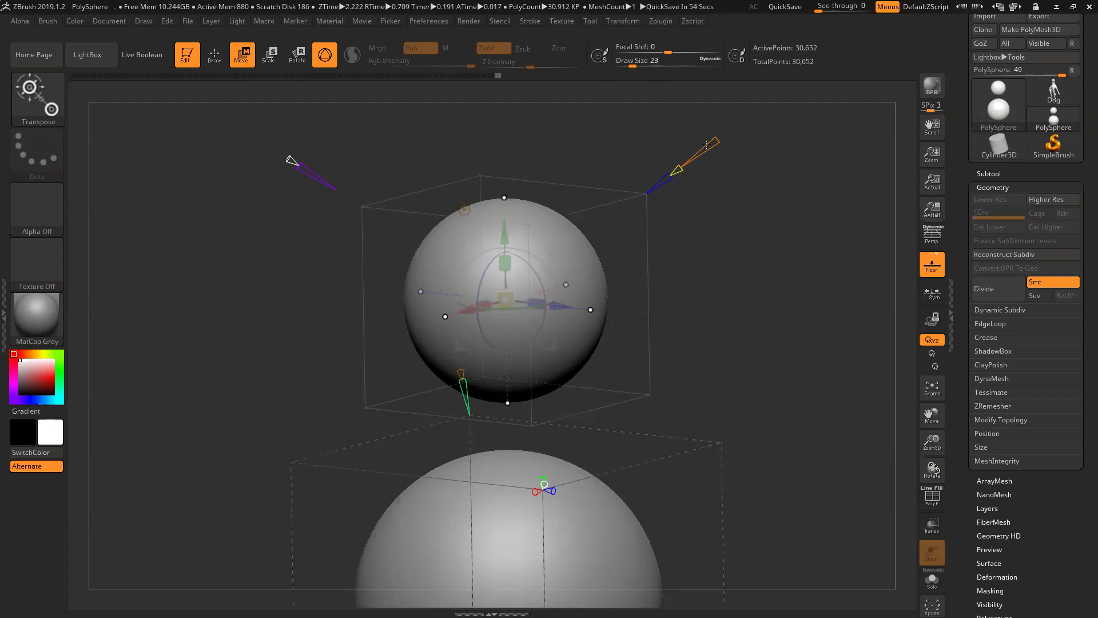
# Try a rounded cube lowered and tilted into the large sphere, undo those transforms, and reshape the primitive to a sphere.
pyautogui.moveTo(716, 140)
pyautogui.mouseDown()
pyautogui.moveTo(769, 99)
pyautogui.moveTo(733, 126)
pyautogui.mouseUp()
pyautogui.moveTo(501, 226); pyautogui.dragTo(535, 432)
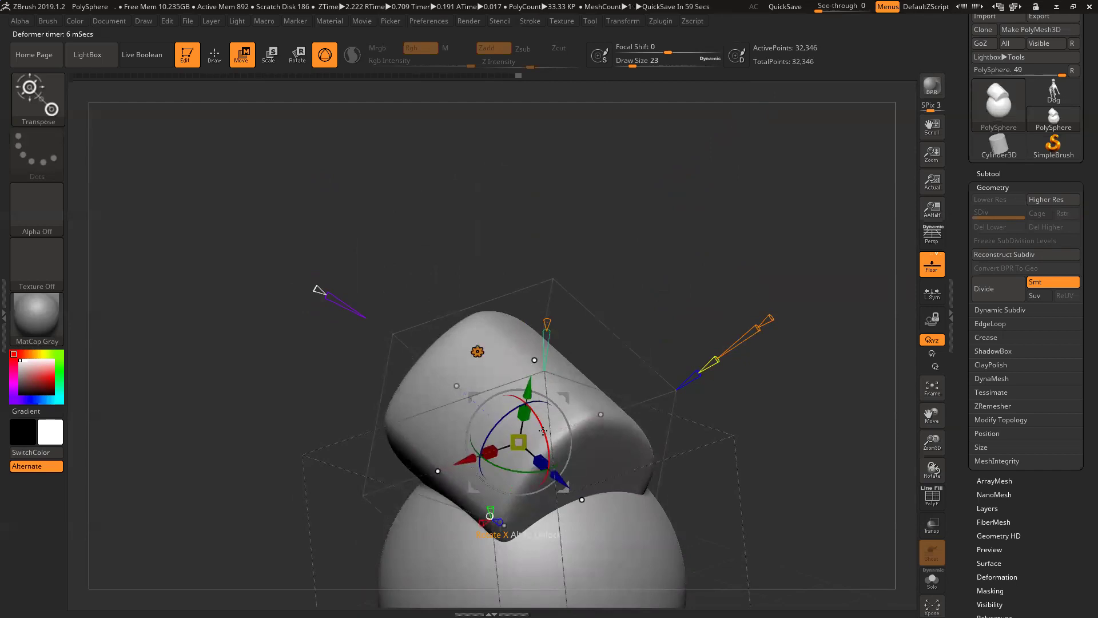
pyautogui.hotkey('ctrl', 'z')
pyautogui.hotkey('ctrl', 'z')
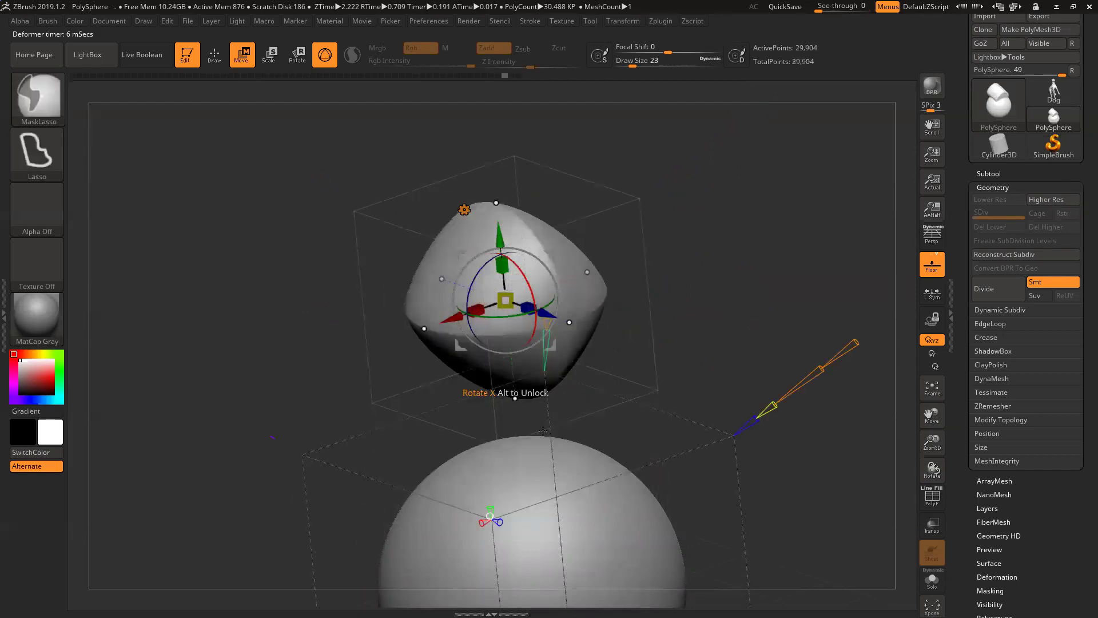
pyautogui.hotkey('ctrl', 'z')
pyautogui.hotkey('ctrl', 'z')
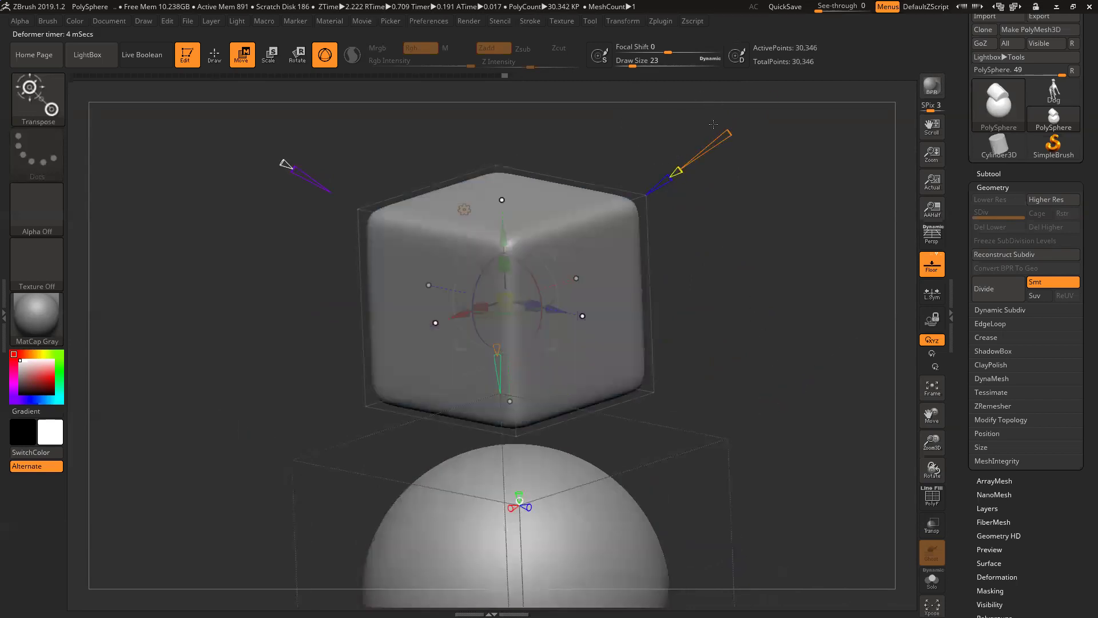
pyautogui.moveTo(728, 135); pyautogui.dragTo(719, 140)
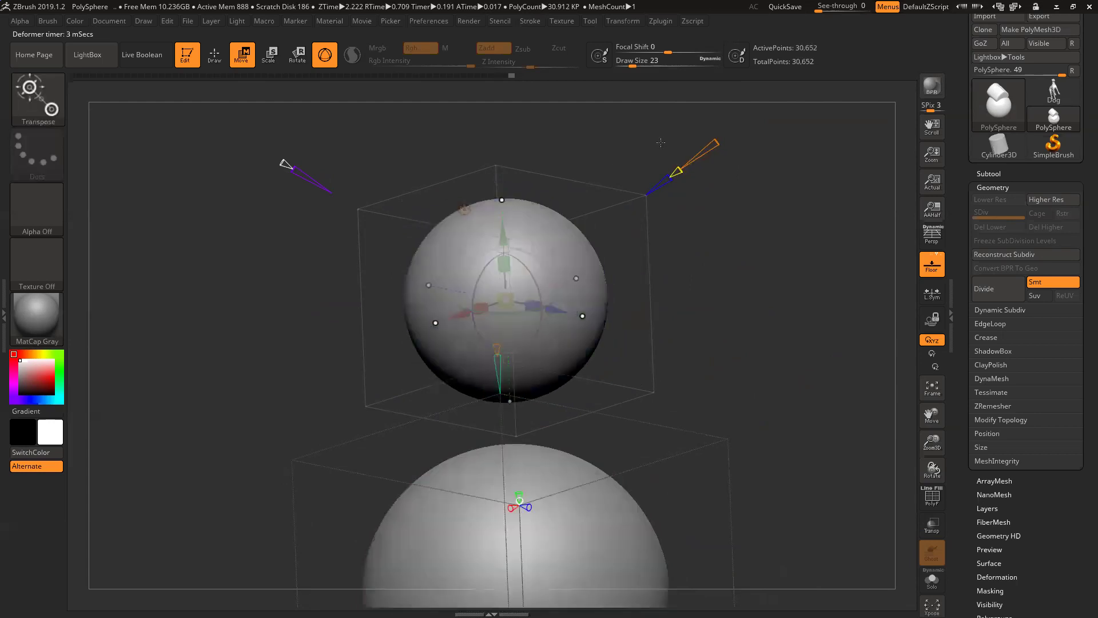
# Switch to the sphere type with a second modifier, lower that modifier for a circular side and square front profile, and examine both views.
pyautogui.moveTo(677, 171); pyautogui.dragTo(689, 162)
pyautogui.moveTo(931, 414); pyautogui.dragTo(932, 469)
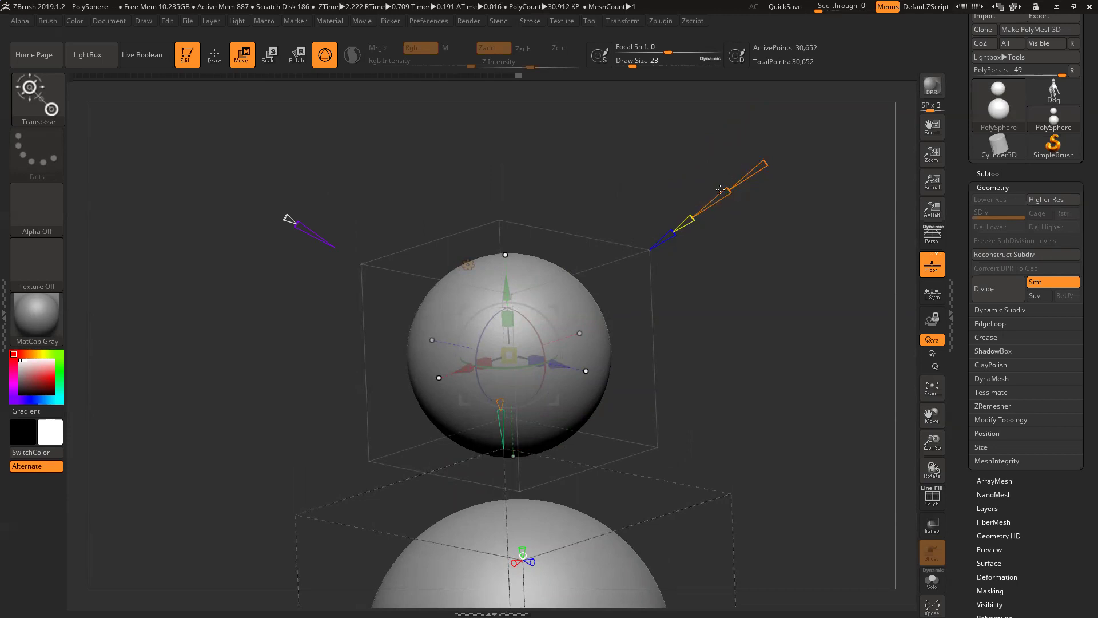
pyautogui.moveTo(721, 188); pyautogui.dragTo(724, 188)
pyautogui.moveTo(726, 188); pyautogui.dragTo(699, 214)
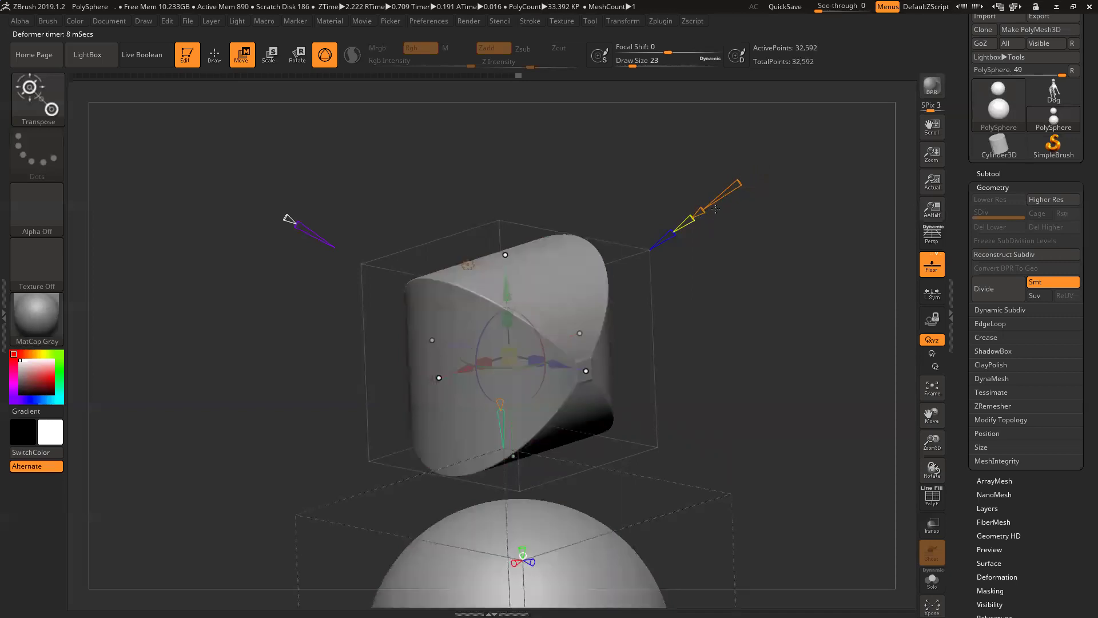
pyautogui.moveTo(753, 311); pyautogui.dragTo(775, 302)
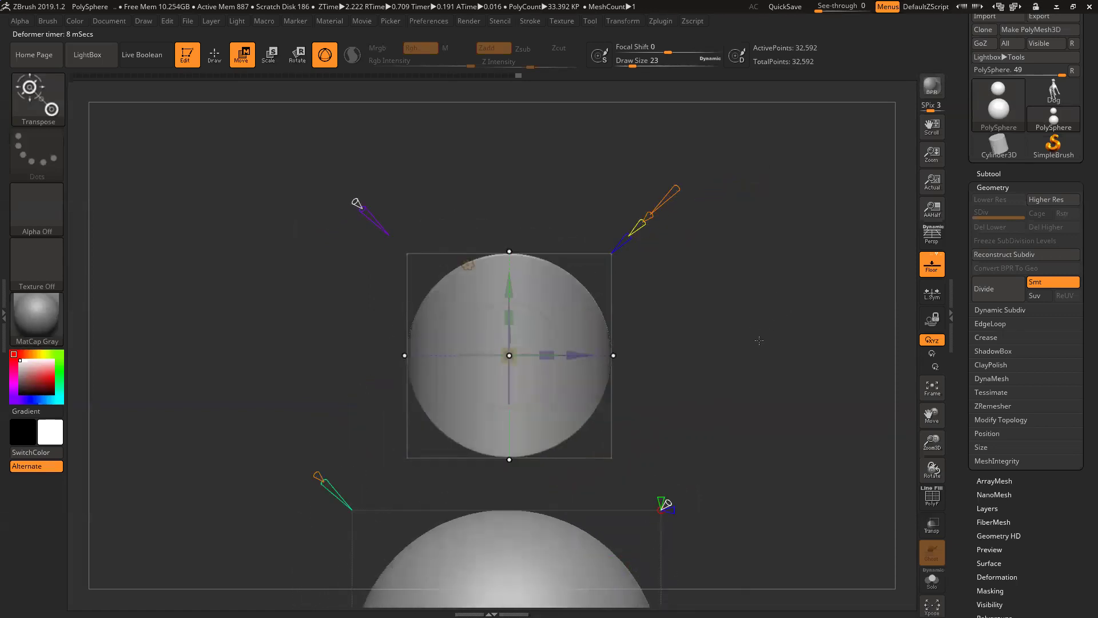
pyautogui.moveTo(787, 345); pyautogui.dragTo(749, 341)
pyautogui.hotkey('ctrl', 'z')
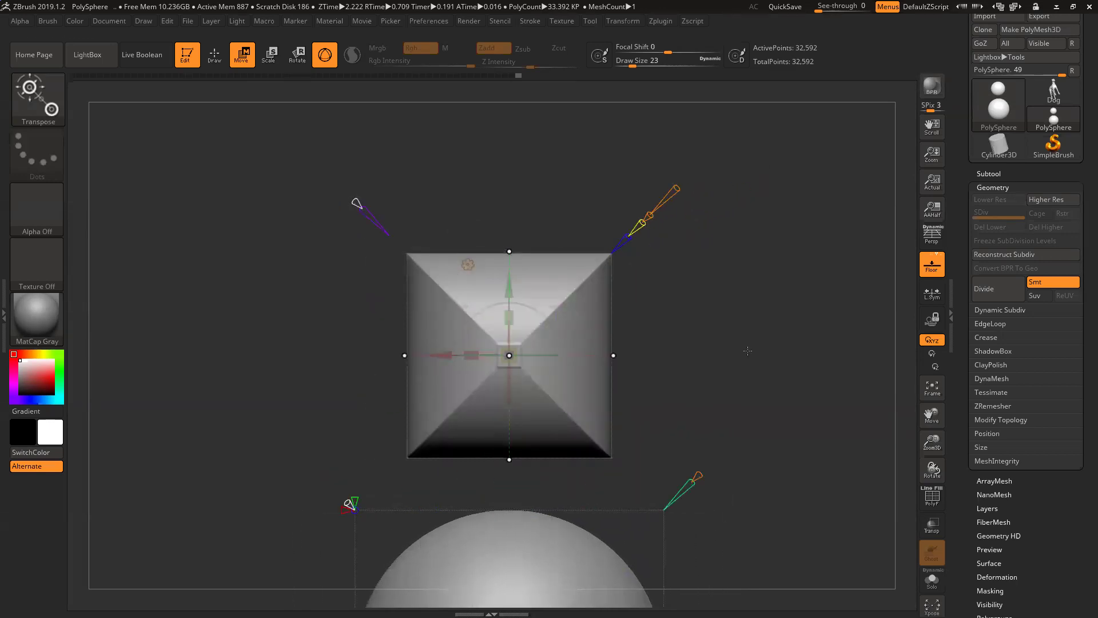
pyautogui.hotkey('ctrl', 'z')
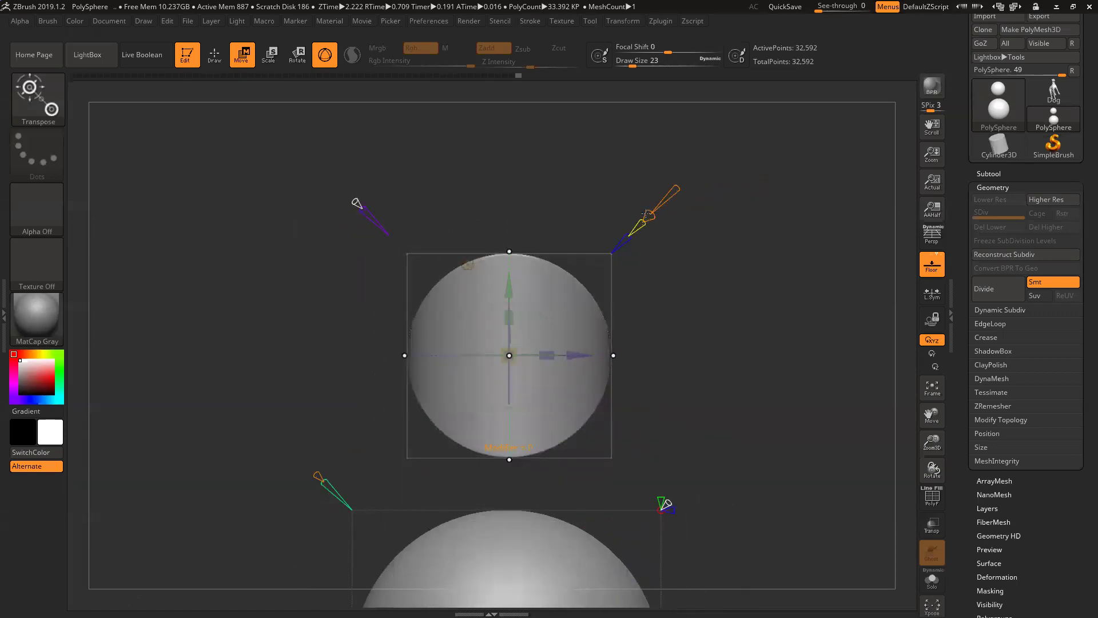
# Compare both extremes of the second modifier in side and front views, and leave it raised for a diamond front profile.
pyautogui.moveTo(649, 214); pyautogui.dragTo(712, 168)
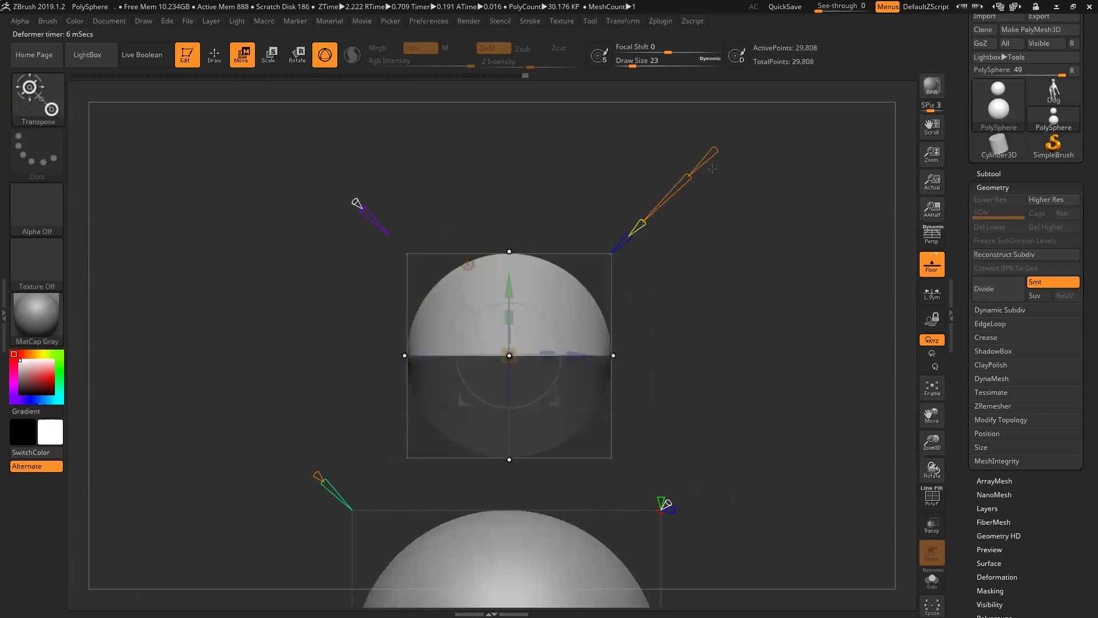
pyautogui.moveTo(726, 295); pyautogui.dragTo(701, 319)
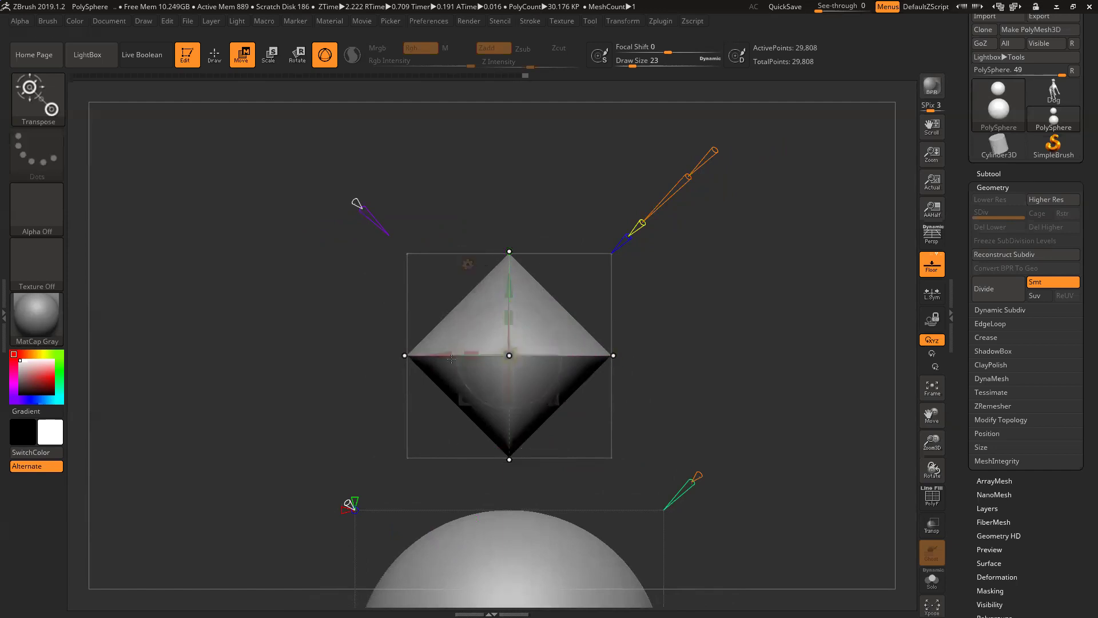
pyautogui.moveTo(686, 176); pyautogui.dragTo(649, 216)
pyautogui.moveTo(668, 314); pyautogui.dragTo(727, 314)
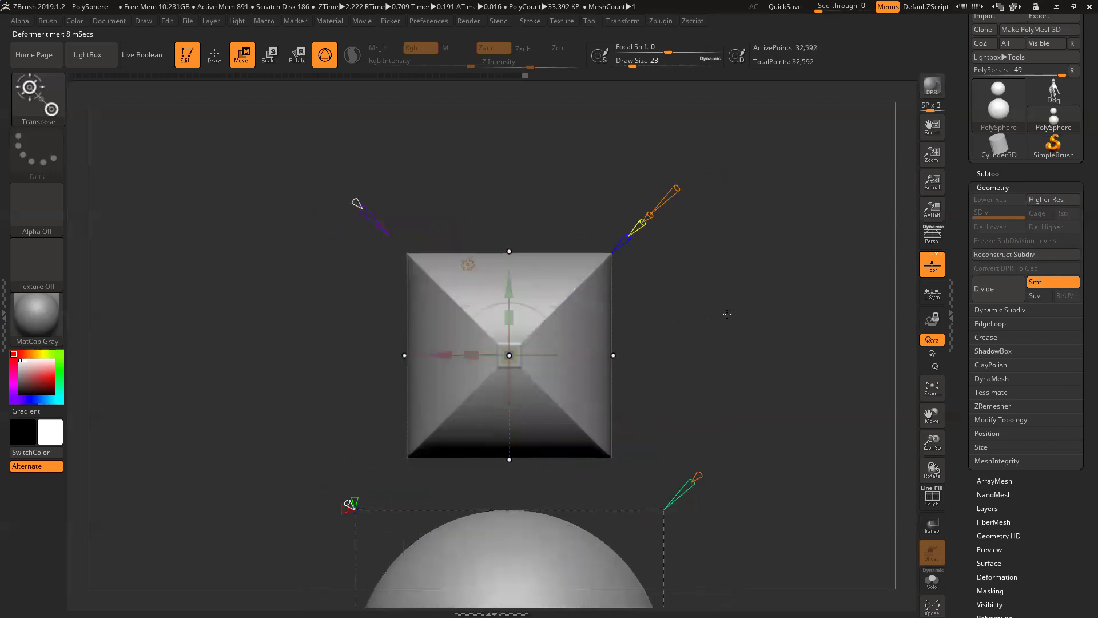
pyautogui.moveTo(650, 211); pyautogui.dragTo(690, 172)
pyautogui.moveTo(695, 272); pyautogui.dragTo(722, 297)
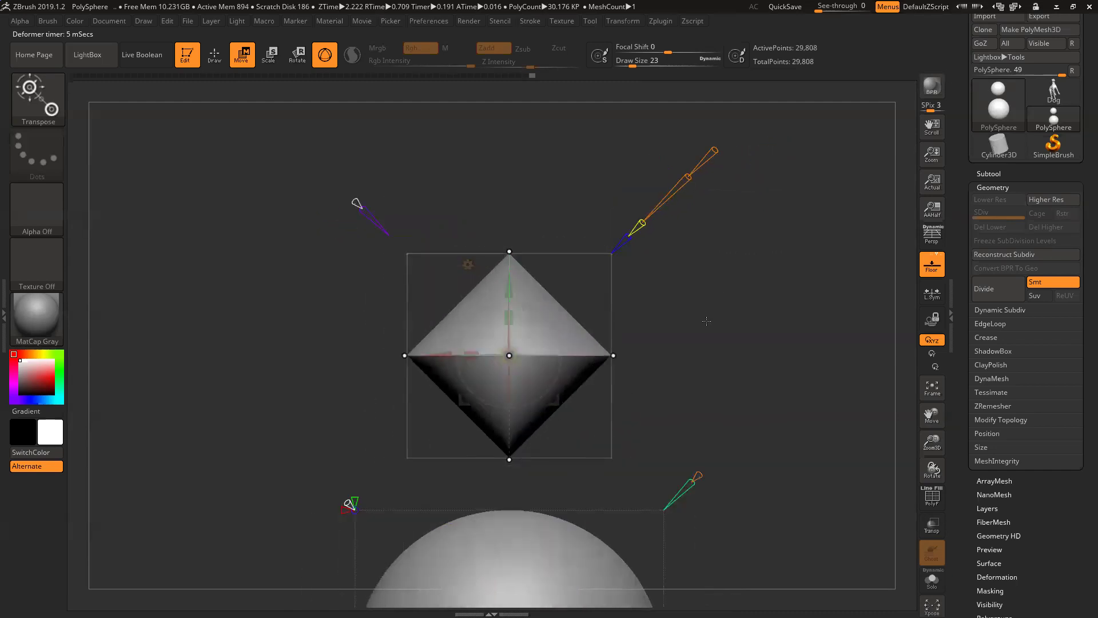
# Increase the outermost modifier to reshape the diamond-profiled primitive, and view it at an angle.
pyautogui.moveTo(706, 302); pyautogui.dragTo(730, 261)
pyautogui.moveTo(752, 182)
pyautogui.mouseDown()
pyautogui.moveTo(734, 197)
pyautogui.moveTo(838, 144)
pyautogui.mouseUp()
pyautogui.moveTo(763, 269); pyautogui.dragTo(749, 207)
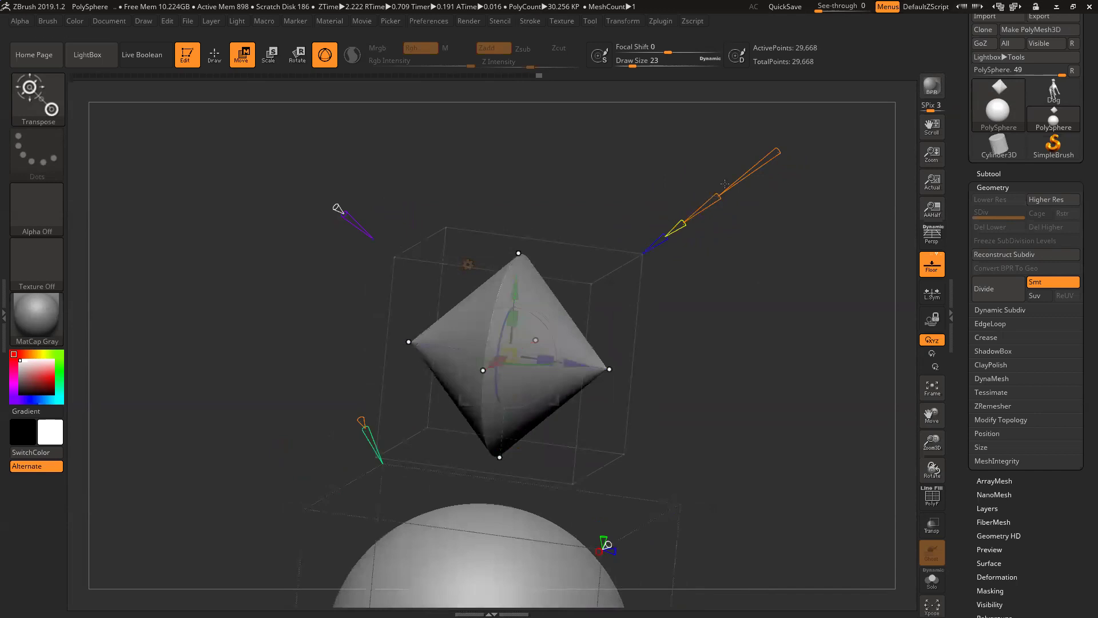
# Raise the second modifier to form a sharp octahedron, and lower the outermost modifier to give it a round, double-cone shape.
pyautogui.moveTo(717, 195); pyautogui.dragTo(737, 180)
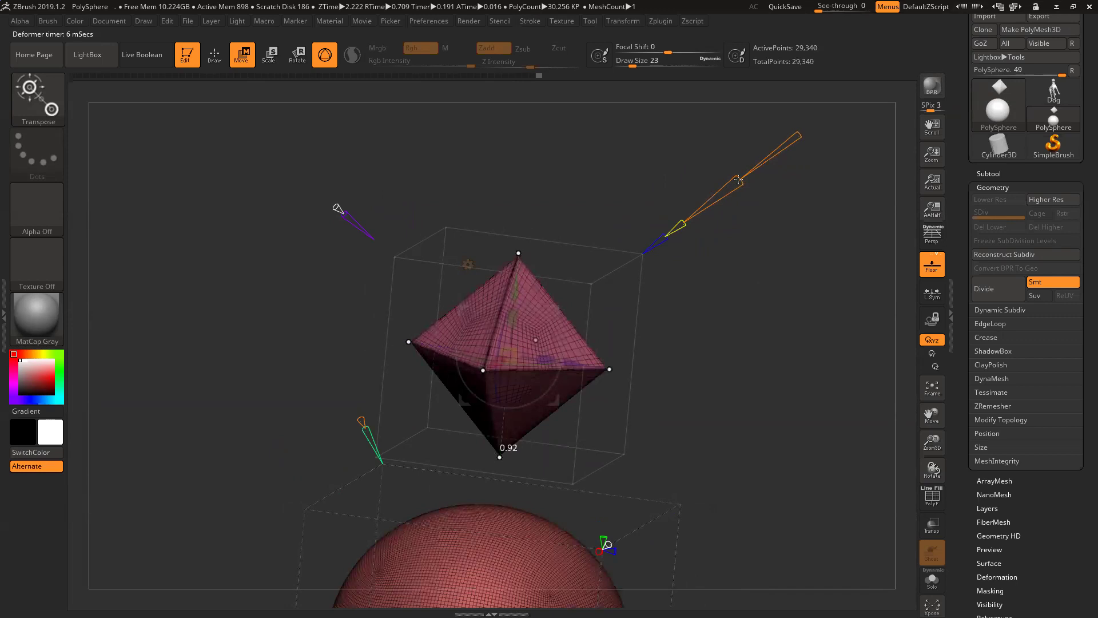
pyautogui.moveTo(776, 262); pyautogui.dragTo(718, 258)
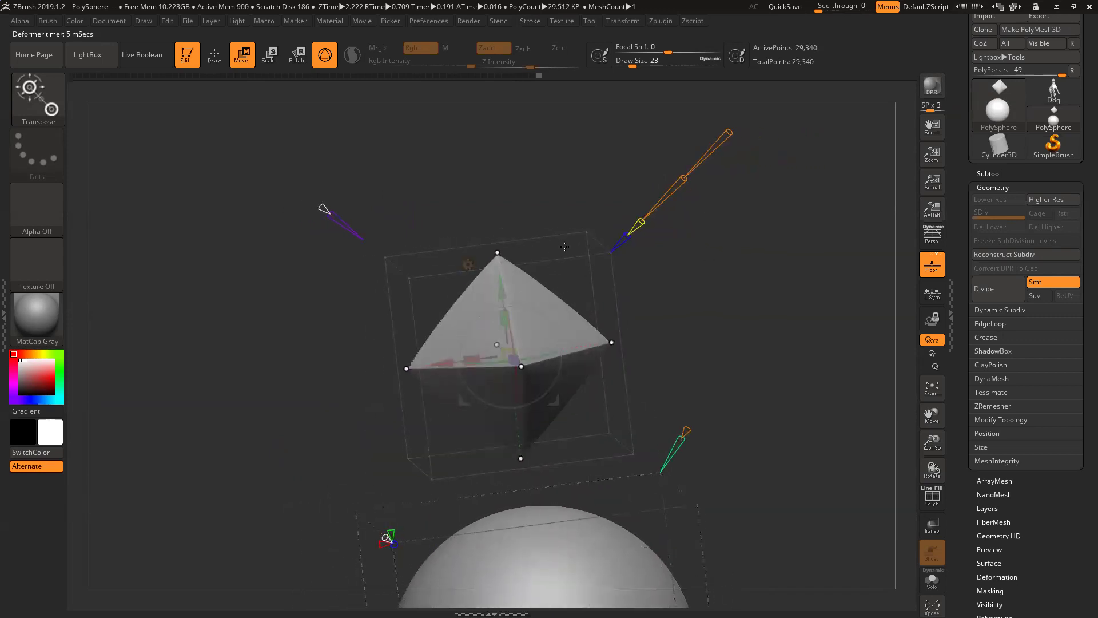
pyautogui.moveTo(725, 135); pyautogui.dragTo(706, 167)
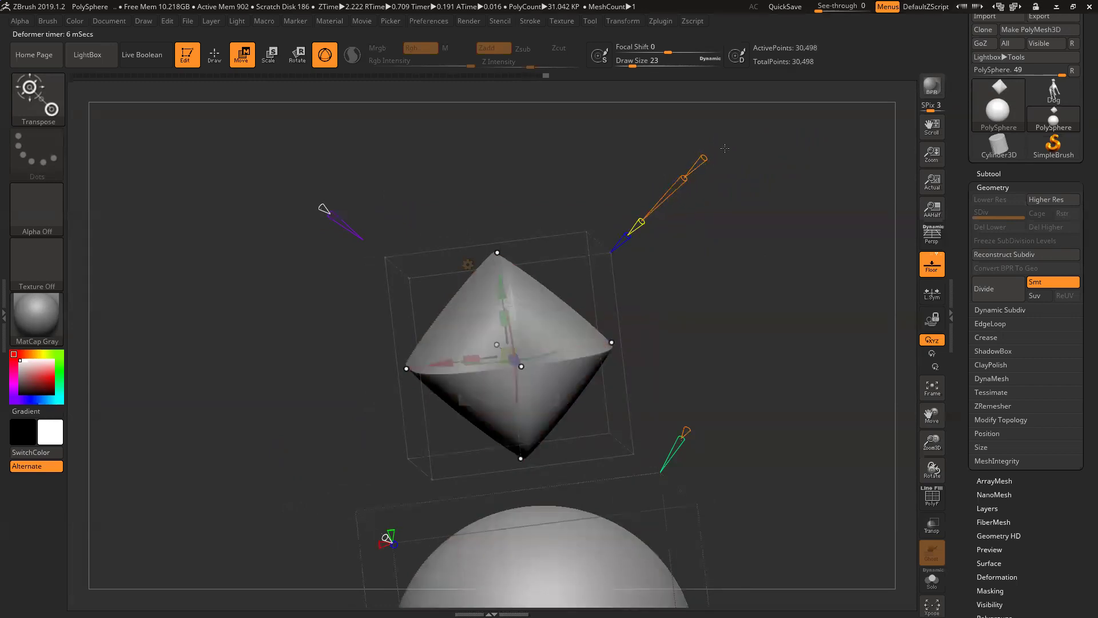
pyautogui.moveTo(703, 158); pyautogui.dragTo(699, 163)
# Adjust the two outer modifiers to turn the double cone into a rounded cylinder and a soft diamond form.
pyautogui.moveTo(730, 207); pyautogui.dragTo(775, 232)
pyautogui.moveTo(751, 175)
pyautogui.moveTo(753, 176); pyautogui.dragTo(736, 190)
pyautogui.moveTo(755, 179)
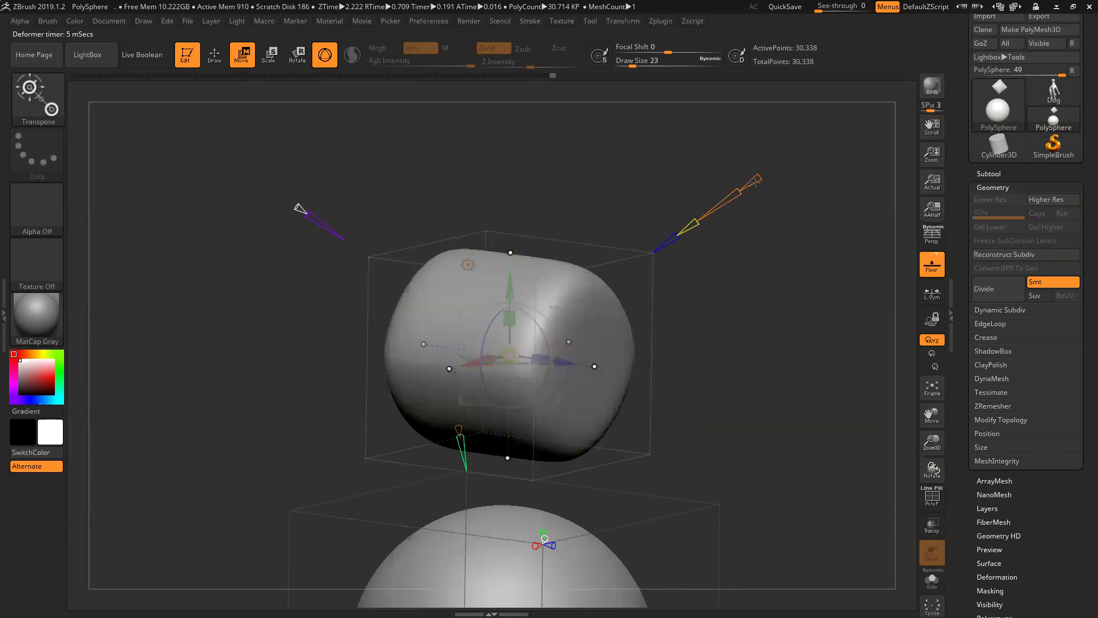
pyautogui.moveTo(759, 176); pyautogui.dragTo(790, 167)
pyautogui.moveTo(732, 187); pyautogui.dragTo(719, 204)
pyautogui.moveTo(730, 290)
pyautogui.mouseDown()
pyautogui.moveTo(695, 286)
pyautogui.moveTo(743, 286)
pyautogui.mouseUp()
pyautogui.moveTo(703, 197); pyautogui.dragTo(715, 201)
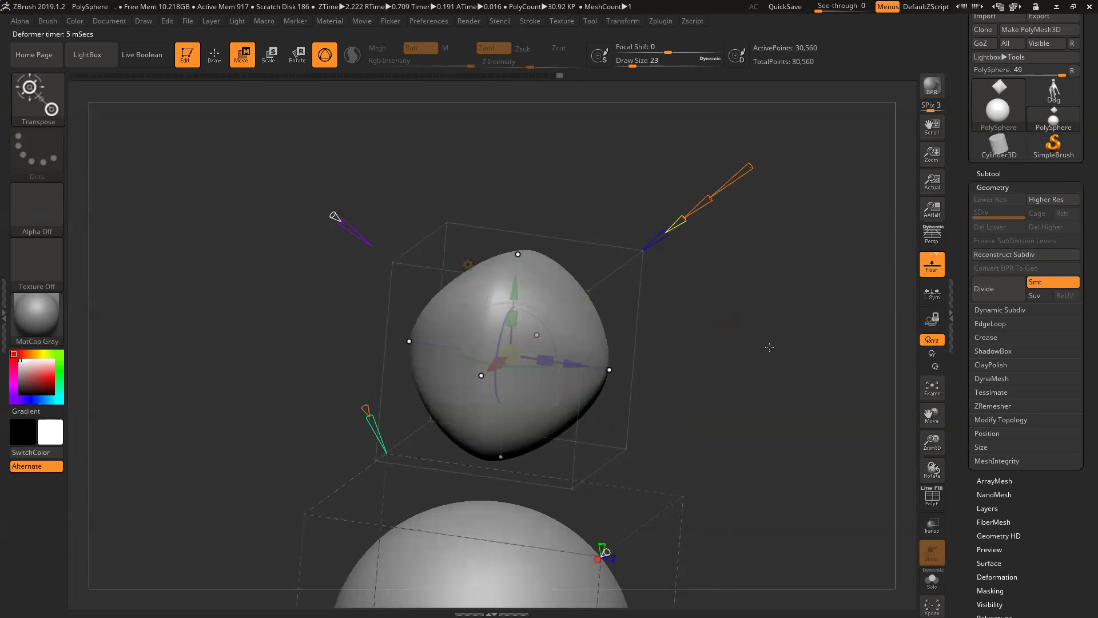
# Raise the second modifier to form a sphere, check it at an angle, and slightly deform it into an egg-like shape.
pyautogui.moveTo(769, 267); pyautogui.dragTo(755, 264)
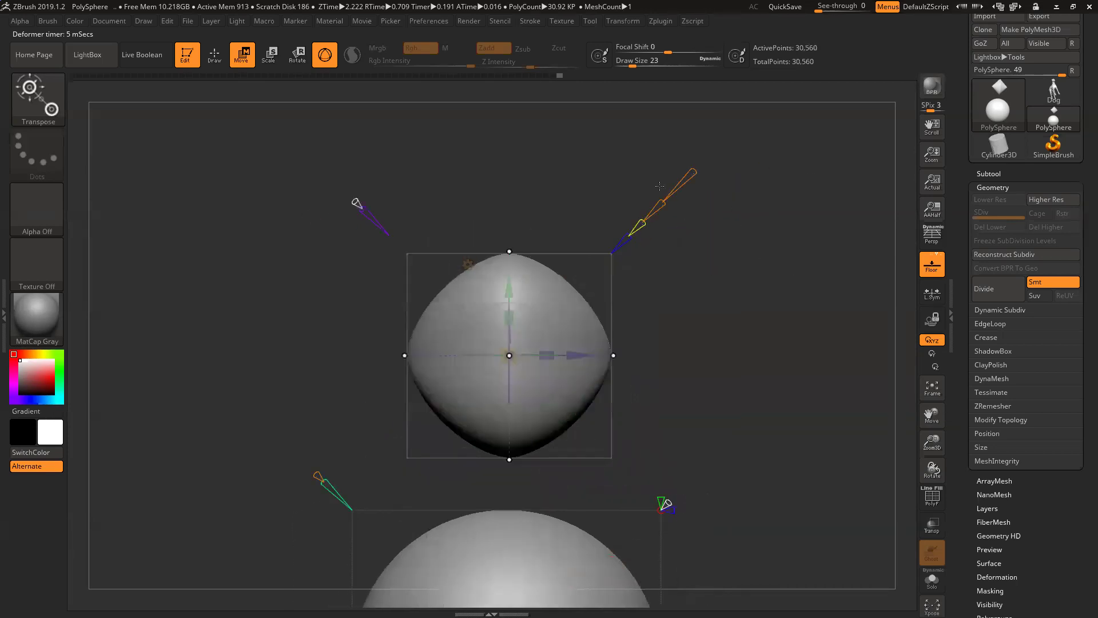
pyautogui.moveTo(658, 201); pyautogui.dragTo(703, 170)
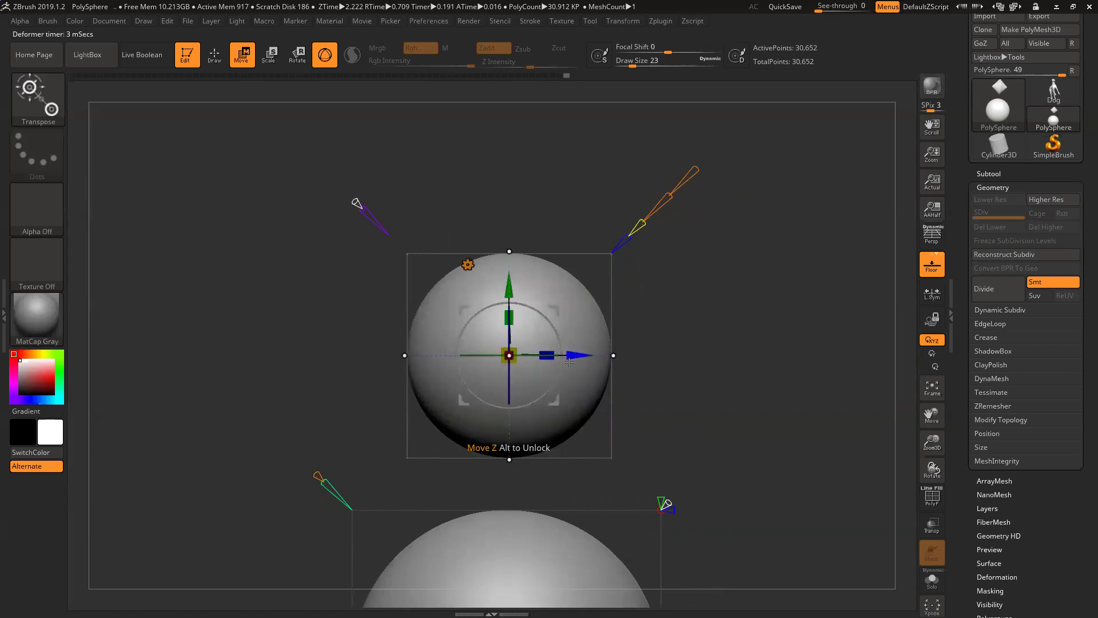
pyautogui.moveTo(762, 290); pyautogui.dragTo(612, 143)
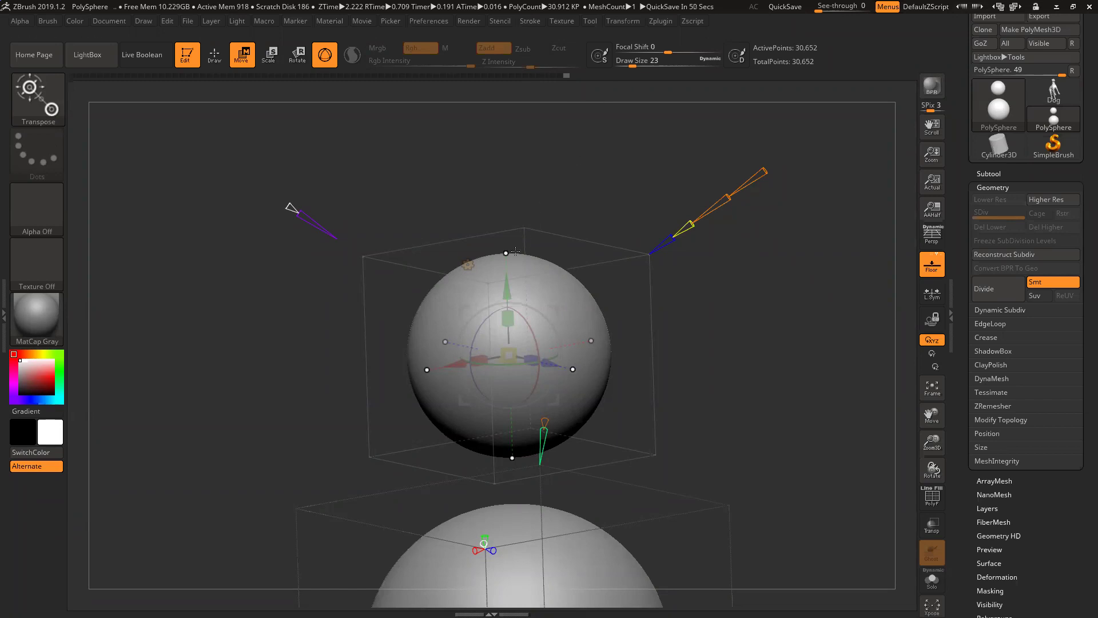
pyautogui.moveTo(726, 197); pyautogui.dragTo(695, 225)
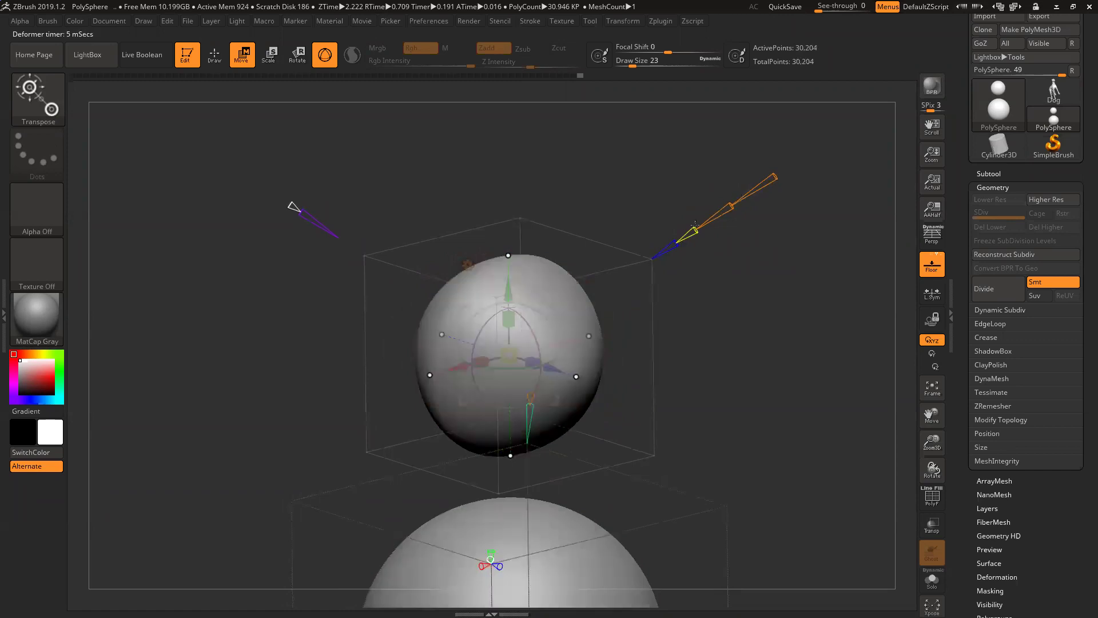
# Try lowering and tilting the primitive into the upper side of the large sphere, with a flat circular front face.
pyautogui.moveTo(554, 370); pyautogui.dragTo(620, 388)
pyautogui.moveTo(680, 335); pyautogui.dragTo(739, 336)
pyautogui.moveTo(672, 387); pyautogui.dragTo(642, 384)
pyautogui.moveTo(606, 348); pyautogui.dragTo(629, 436)
pyautogui.moveTo(549, 395); pyautogui.dragTo(575, 467)
pyautogui.moveTo(932, 416); pyautogui.dragTo(873, 329)
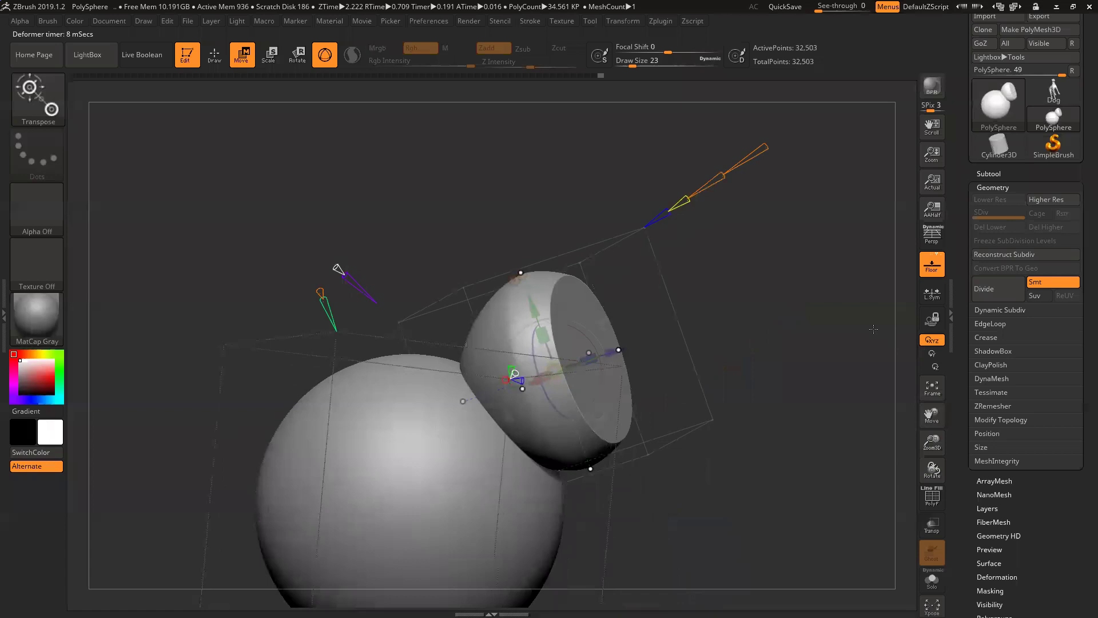
pyautogui.moveTo(424, 260); pyautogui.dragTo(398, 242)
pyautogui.moveTo(328, 240)
pyautogui.mouseDown()
pyautogui.moveTo(362, 269)
pyautogui.moveTo(360, 256)
pyautogui.moveTo(334, 252)
pyautogui.mouseUp()
pyautogui.click(334, 253)
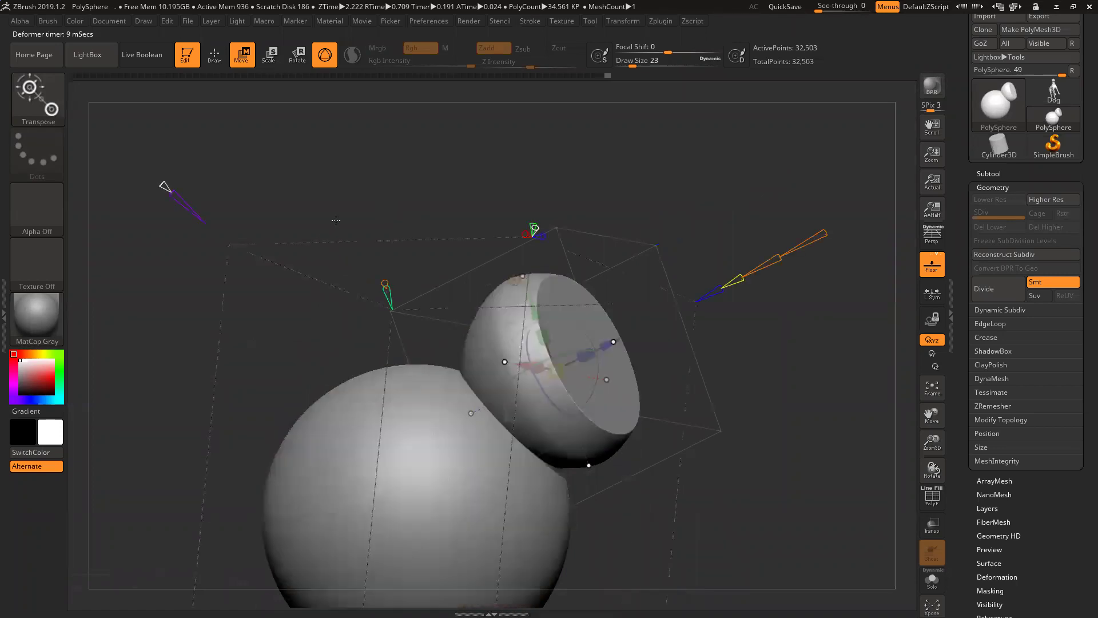
# Try duplicating the tilted primitive at about 0.69 scale, setting it into the flat face, and nesting a smaller copy in front.
pyautogui.keyDown('ctrl'); pyautogui.moveTo(613, 340); pyautogui.dragTo(597, 362); pyautogui.keyUp('ctrl')
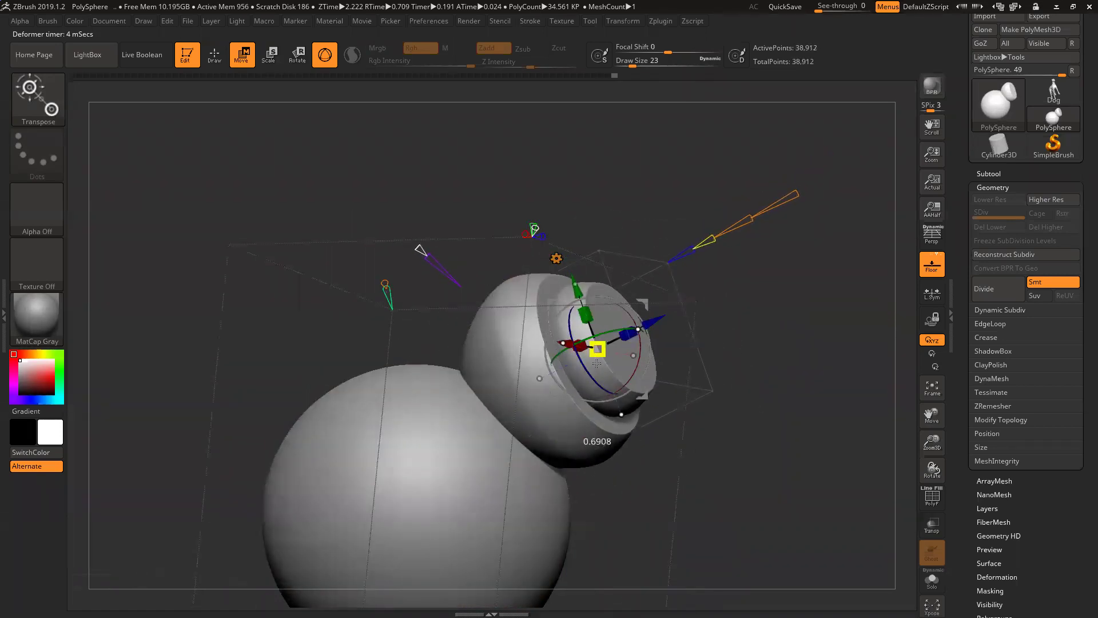
pyautogui.moveTo(653, 326); pyautogui.dragTo(632, 335)
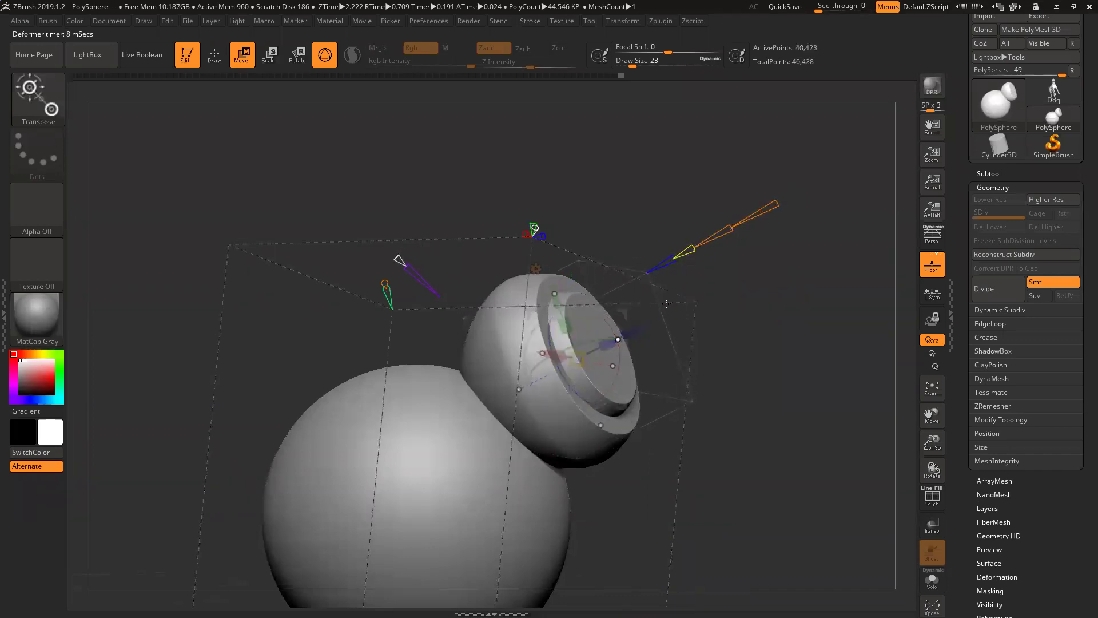
pyautogui.hotkey('shift', 'f')
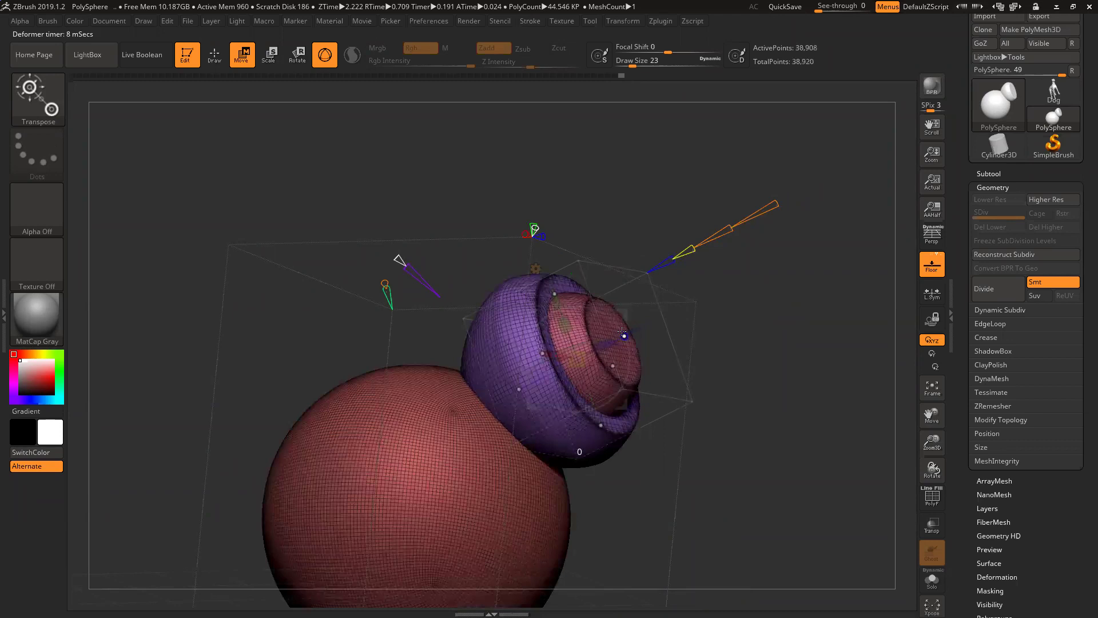
pyautogui.hotkey('shift', 'f')
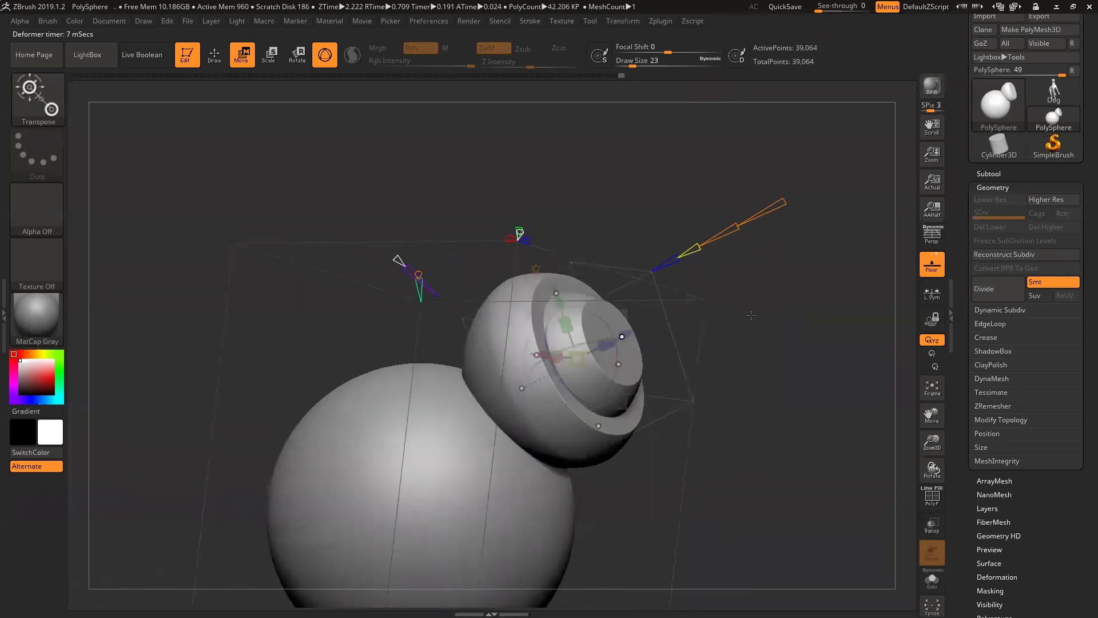
pyautogui.moveTo(630, 330); pyautogui.dragTo(599, 352)
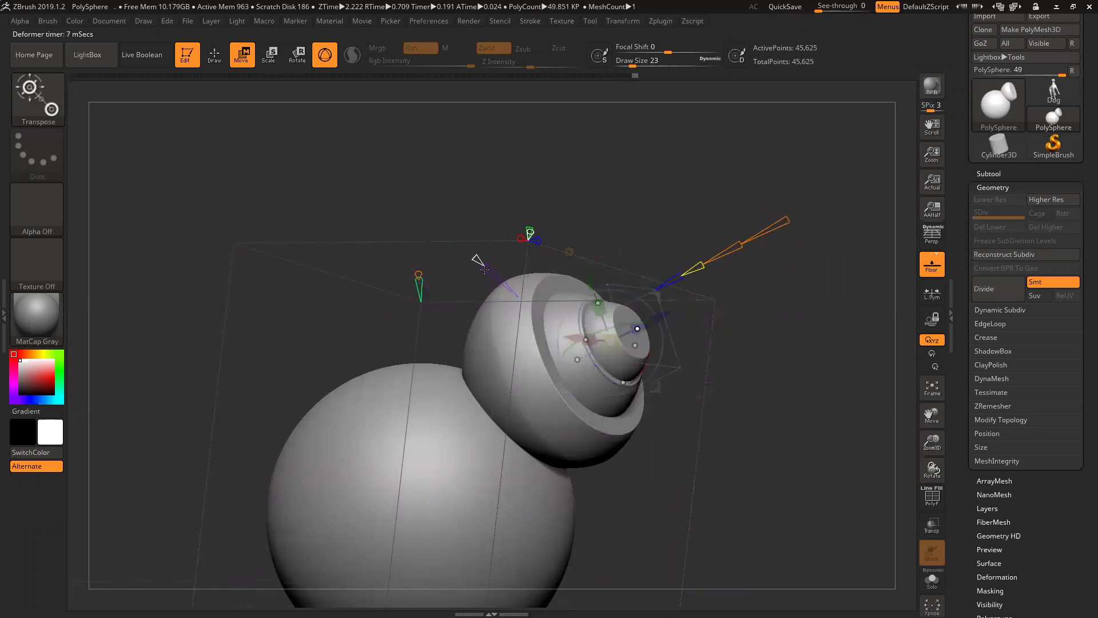
# Try carving a round recess with the innermost primitive, moving it outward along its axis, and inspect the resulting polygroups.
pyautogui.moveTo(486, 263); pyautogui.dragTo(517, 289)
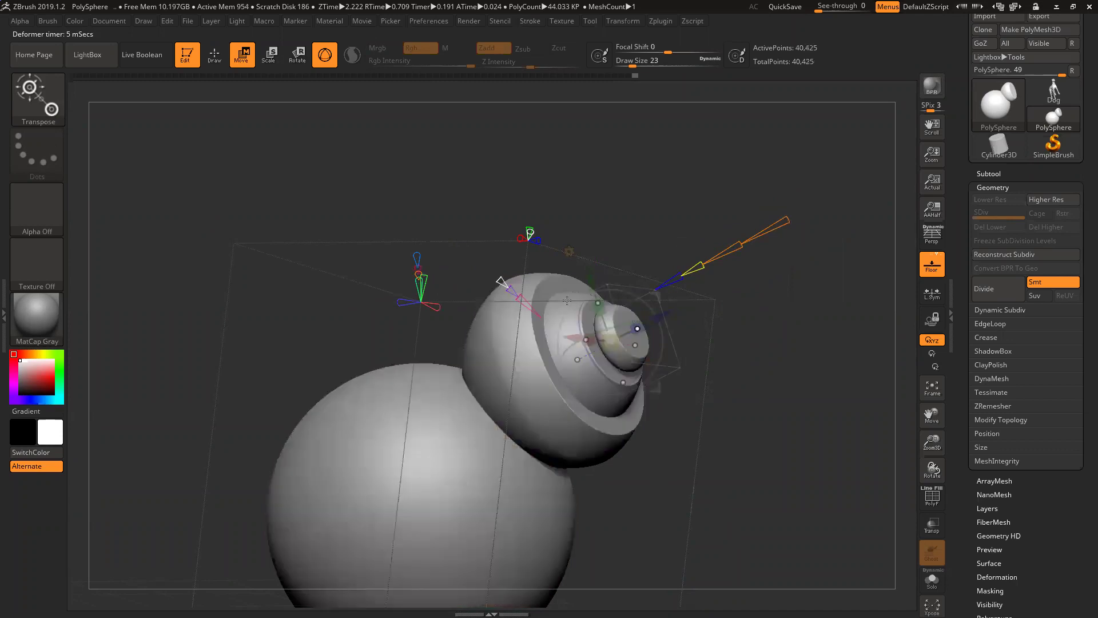
pyautogui.moveTo(654, 311); pyautogui.dragTo(666, 310)
pyautogui.moveTo(616, 339); pyautogui.dragTo(667, 312)
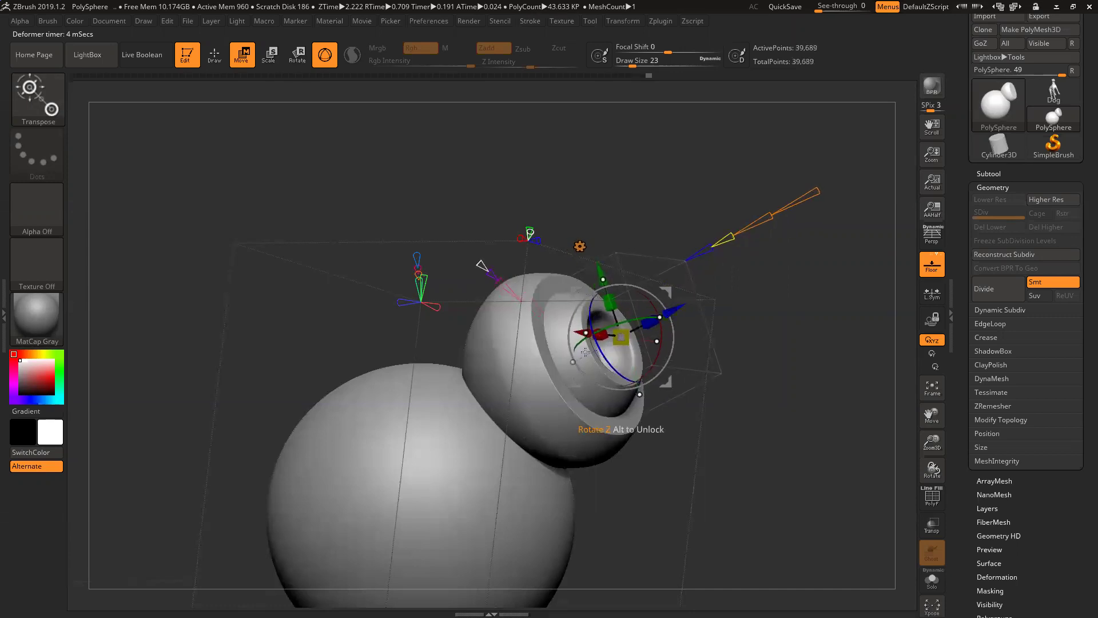
pyautogui.hotkey('shift', 'f')
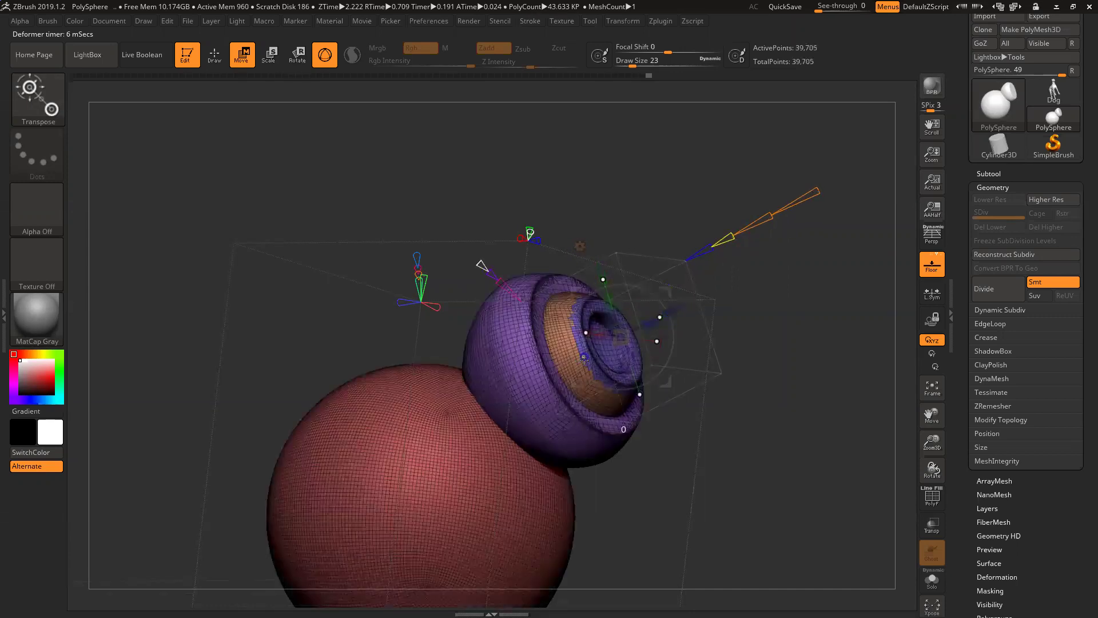
pyautogui.hotkey('shift', 'f')
pyautogui.moveTo(583, 359); pyautogui.dragTo(598, 406, button='right')
pyautogui.moveTo(786, 436); pyautogui.dragTo(790, 389, button='right')
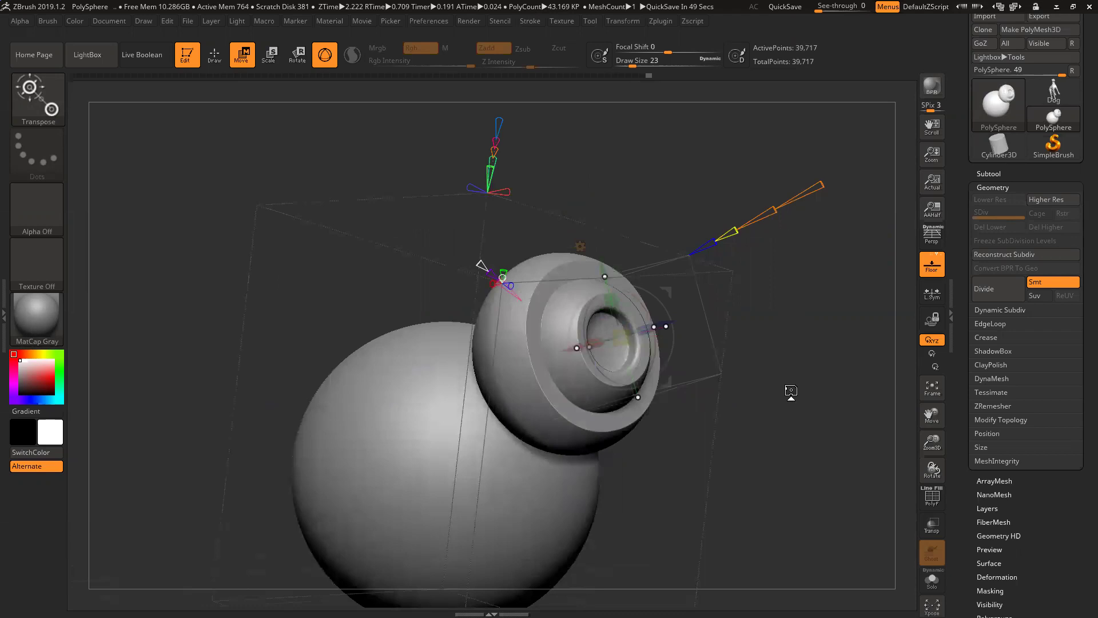
# Undo the recess, the nested copies and the primitive's placement, back to the egg-like shape floating above the large sphere.
pyautogui.hotkey('ctrl', 'z')
pyautogui.hotkey('ctrl', 'z')
pyautogui.hotkey('ctrl', 'z')
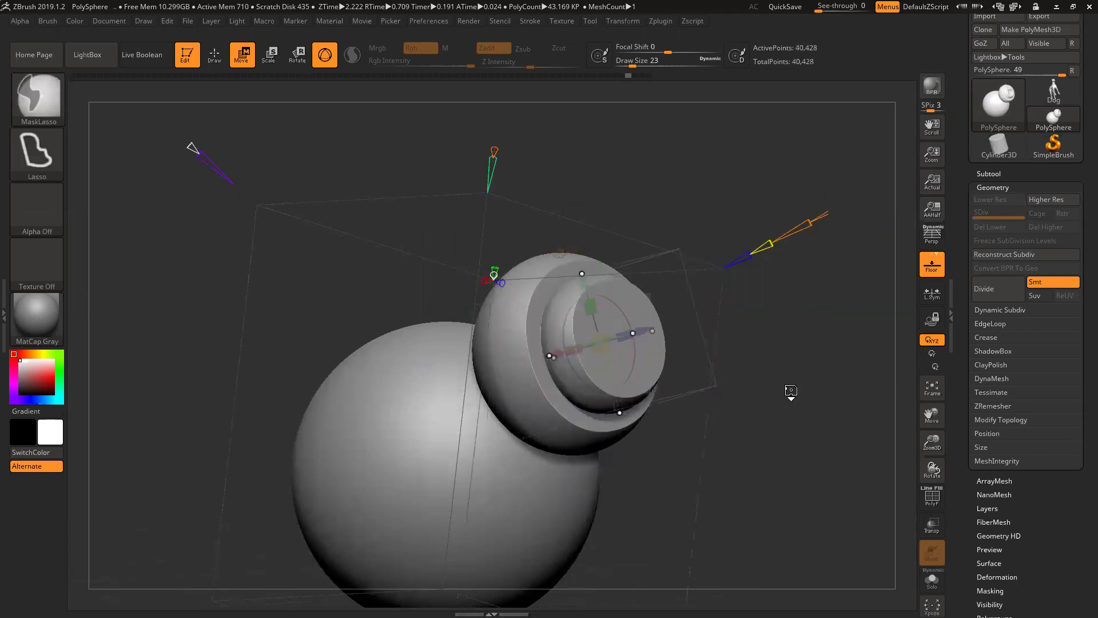
pyautogui.hotkey('ctrl', 'z')
pyautogui.hotkey('ctrl', 'z')
pyautogui.hotkey('ctrl', 'z')
pyautogui.hotkey('ctrl', 'z')
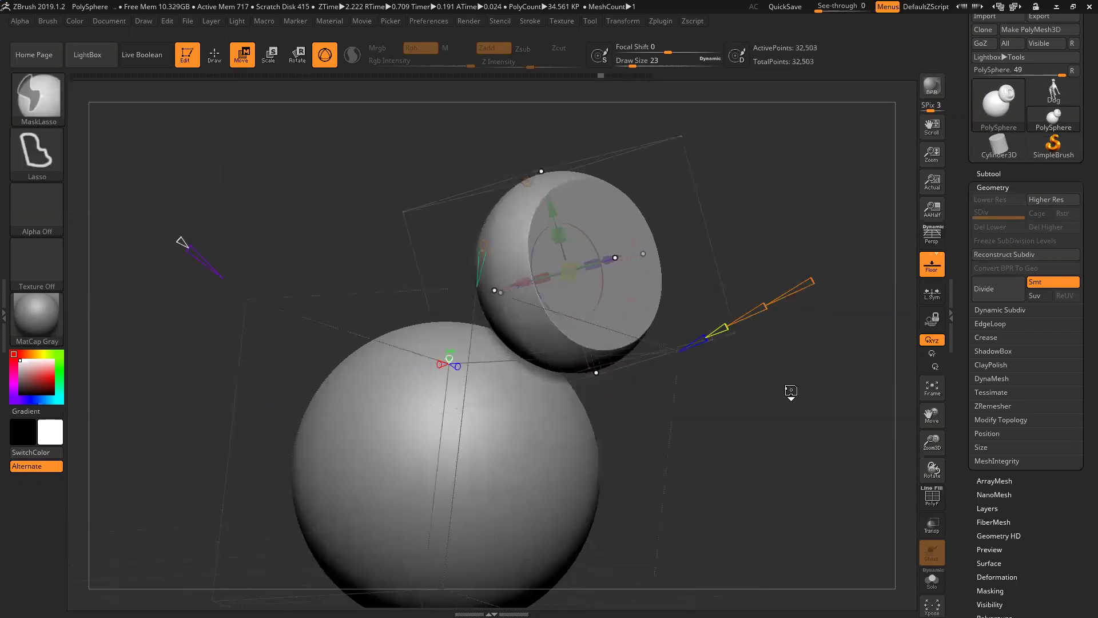
pyautogui.hotkey('ctrl', 'z')
pyautogui.hotkey('ctrl', 'z')
pyautogui.hotkey('ctrl', 'z')
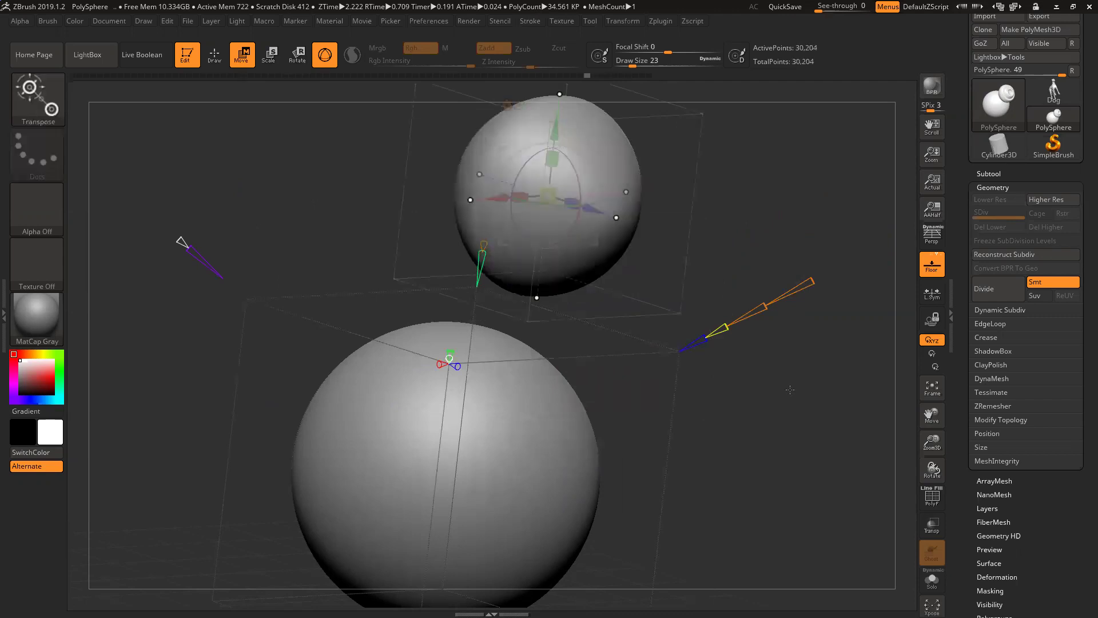
pyautogui.hotkey('ctrl', 'z')
pyautogui.keyDown('shift'); pyautogui.moveTo(786, 310); pyautogui.dragTo(800, 387); pyautogui.keyUp('shift')
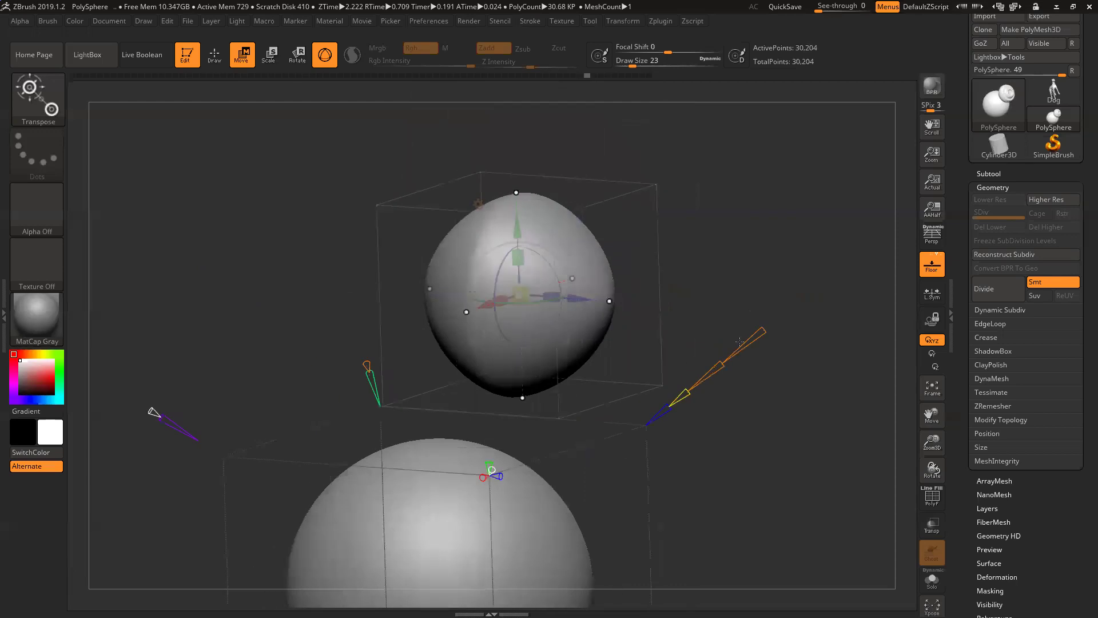
# Reshape the egg-like primitive into a sharp-edged cylinder with its modifiers, and view its flat circular end at an angle.
pyautogui.moveTo(720, 364); pyautogui.dragTo(767, 99)
pyautogui.moveTo(809, 274); pyautogui.dragTo(817, 274)
pyautogui.moveTo(691, 155); pyautogui.dragTo(700, 146)
pyautogui.moveTo(813, 302); pyautogui.dragTo(610, 284)
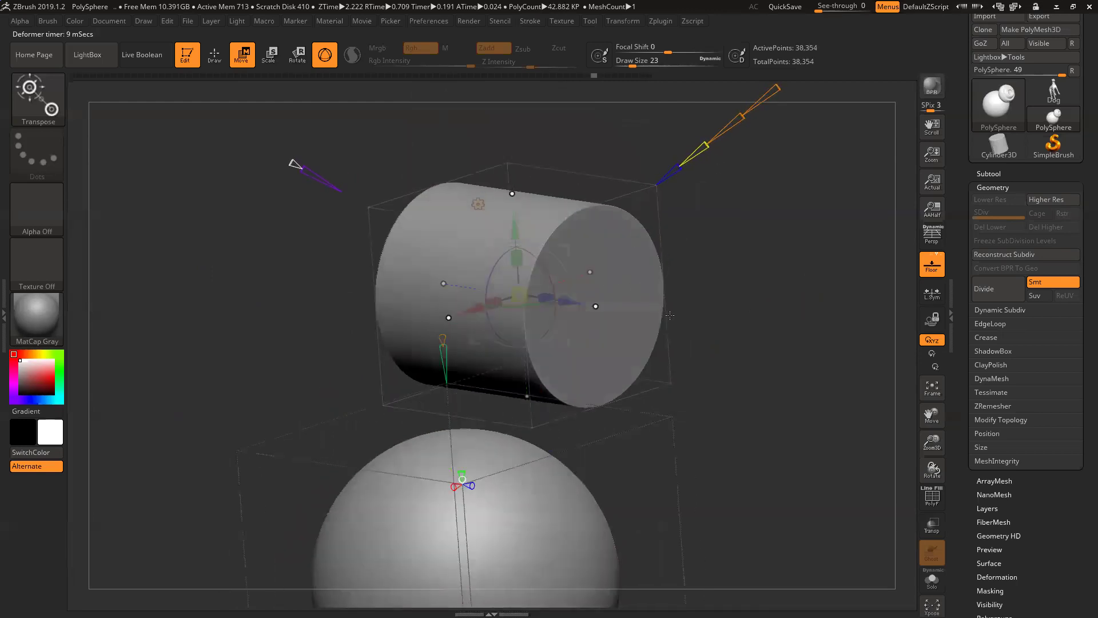
pyautogui.moveTo(789, 340); pyautogui.dragTo(735, 271)
# Turn the cylinder into a diamond-section box with the second modifier at 0.5, and lower that modifier to taper one end.
pyautogui.moveTo(690, 200); pyautogui.dragTo(769, 120)
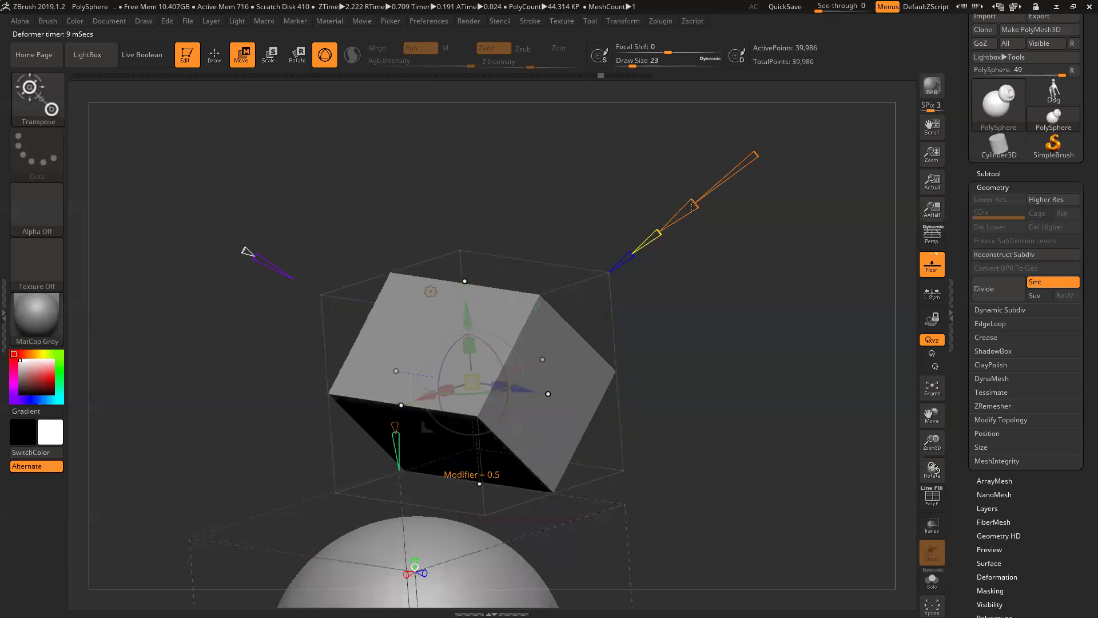
pyautogui.moveTo(692, 206)
pyautogui.mouseDown()
pyautogui.moveTo(678, 217)
pyautogui.moveTo(716, 181)
pyautogui.moveTo(677, 217)
pyautogui.mouseUp()
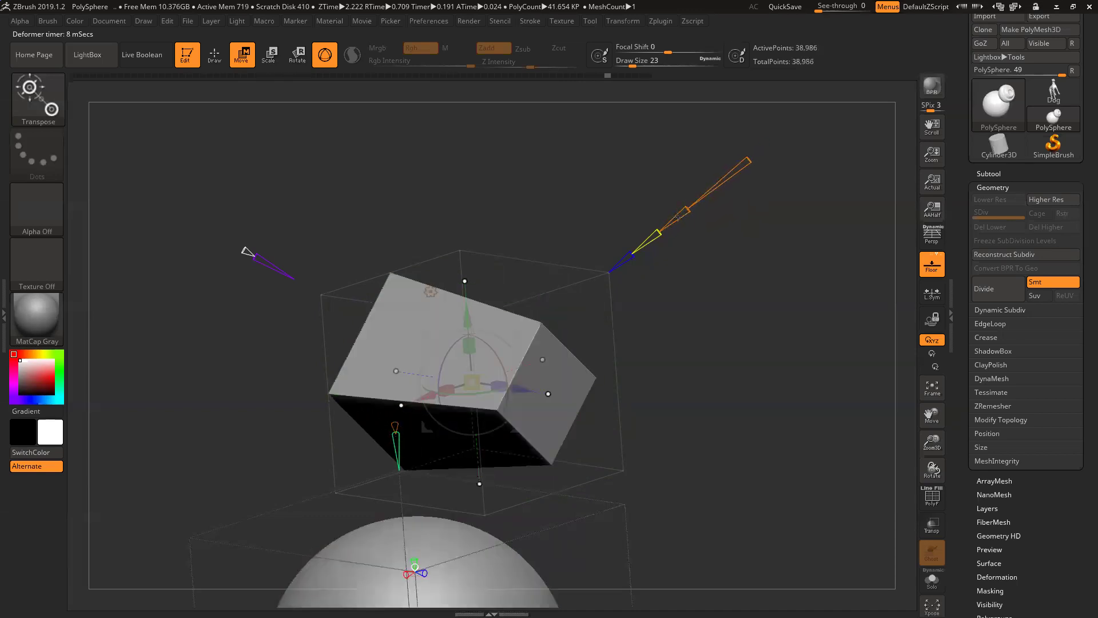
pyautogui.moveTo(681, 211)
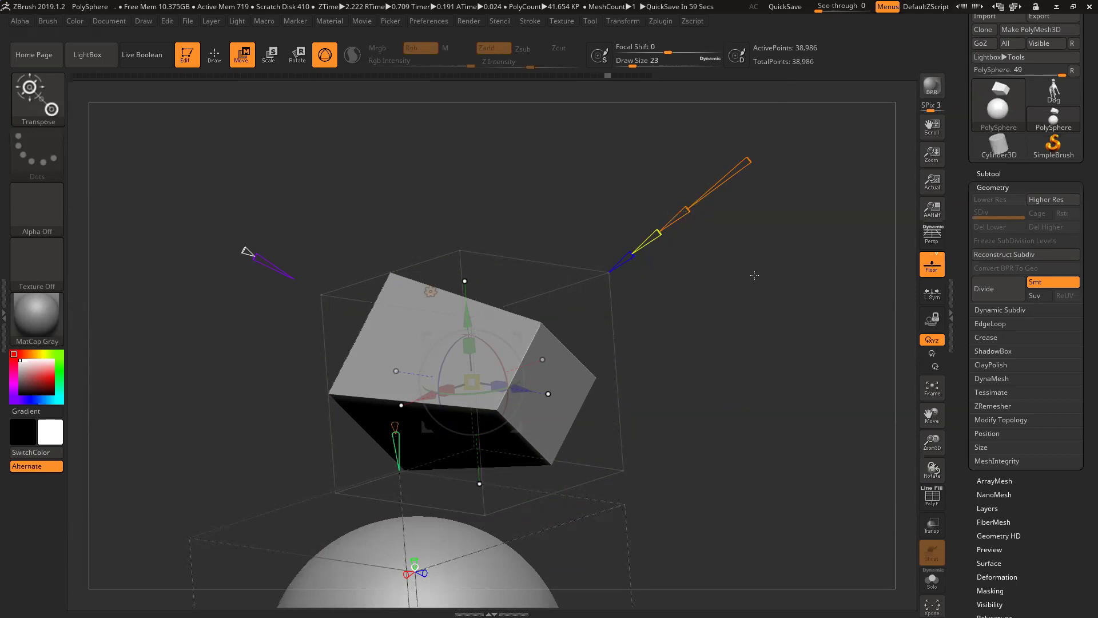
# Bring the tapered box back to a cylinder, and switch the primitive type to a torus.
pyautogui.moveTo(686, 210); pyautogui.dragTo(728, 179)
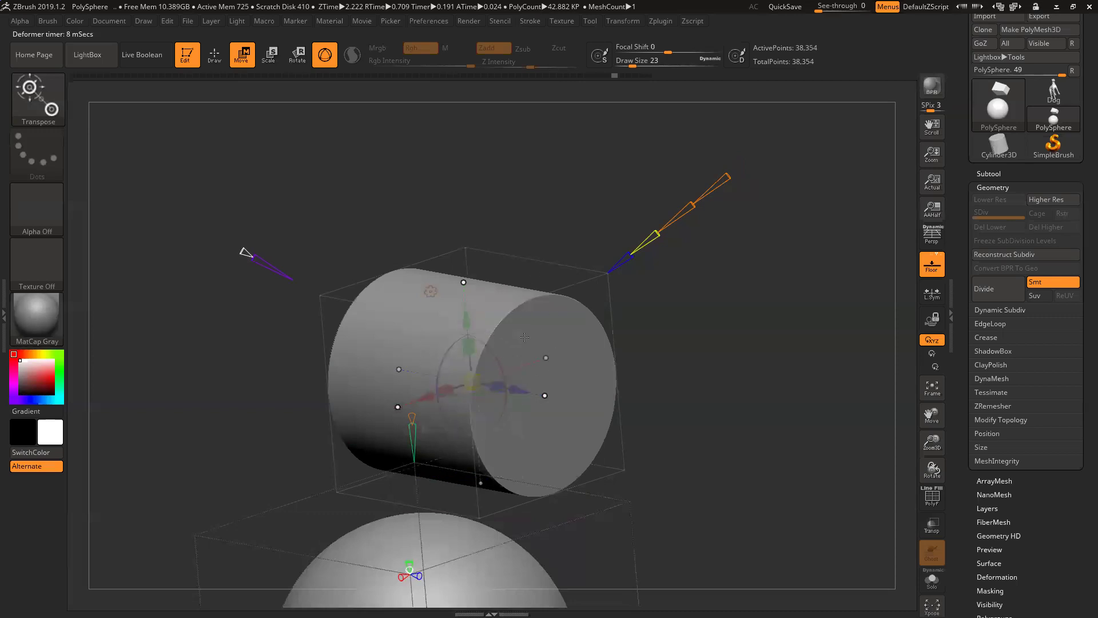
pyautogui.moveTo(649, 240)
pyautogui.mouseDown()
pyautogui.moveTo(675, 214)
pyautogui.moveTo(656, 196)
pyautogui.moveTo(646, 210)
pyautogui.moveTo(664, 195)
pyautogui.moveTo(671, 210)
pyautogui.moveTo(658, 217)
pyautogui.moveTo(681, 194)
pyautogui.moveTo(642, 224)
pyautogui.moveTo(633, 234)
pyautogui.moveTo(651, 219)
pyautogui.moveTo(640, 240)
pyautogui.moveTo(683, 191)
pyautogui.moveTo(658, 212)
pyautogui.mouseUp()
pyautogui.moveTo(644, 208)
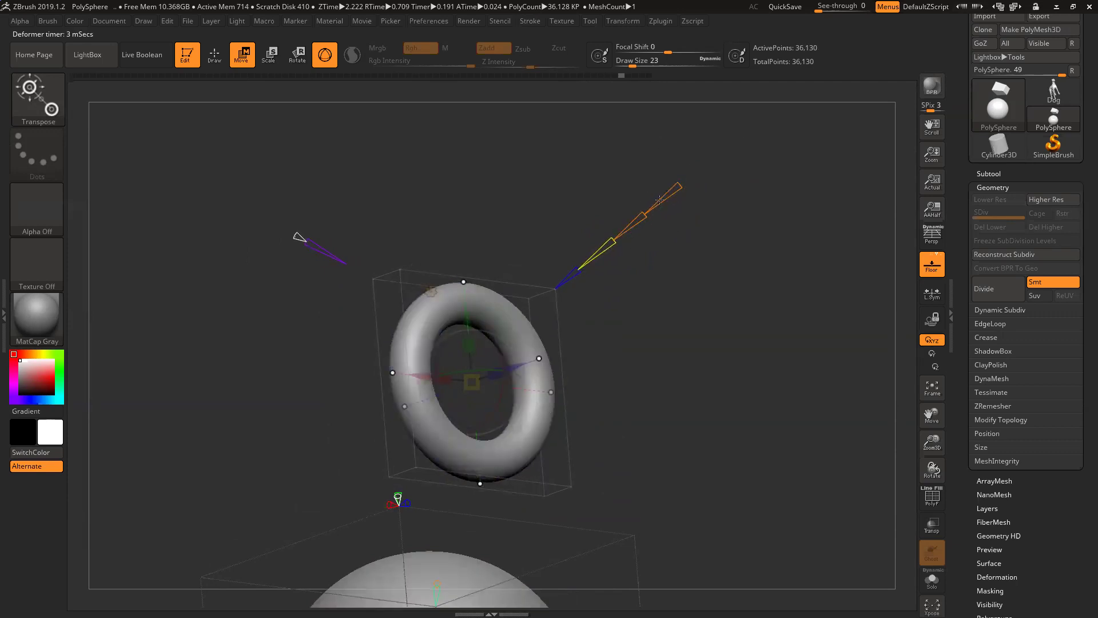
# Reshape the ring's cross-section into a diamond profile using the primitive's profile handle.
pyautogui.moveTo(762, 284); pyautogui.dragTo(549, 345)
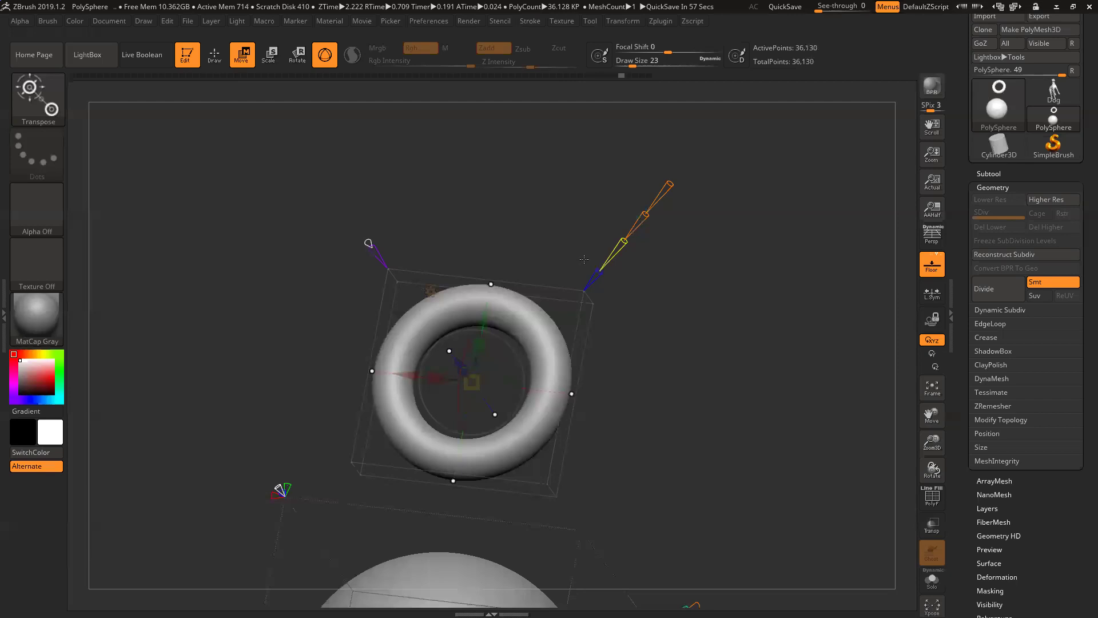
pyautogui.moveTo(790, 188); pyautogui.dragTo(750, 209)
pyautogui.moveTo(935, 442); pyautogui.dragTo(941, 481)
pyautogui.moveTo(756, 127); pyautogui.dragTo(801, 163)
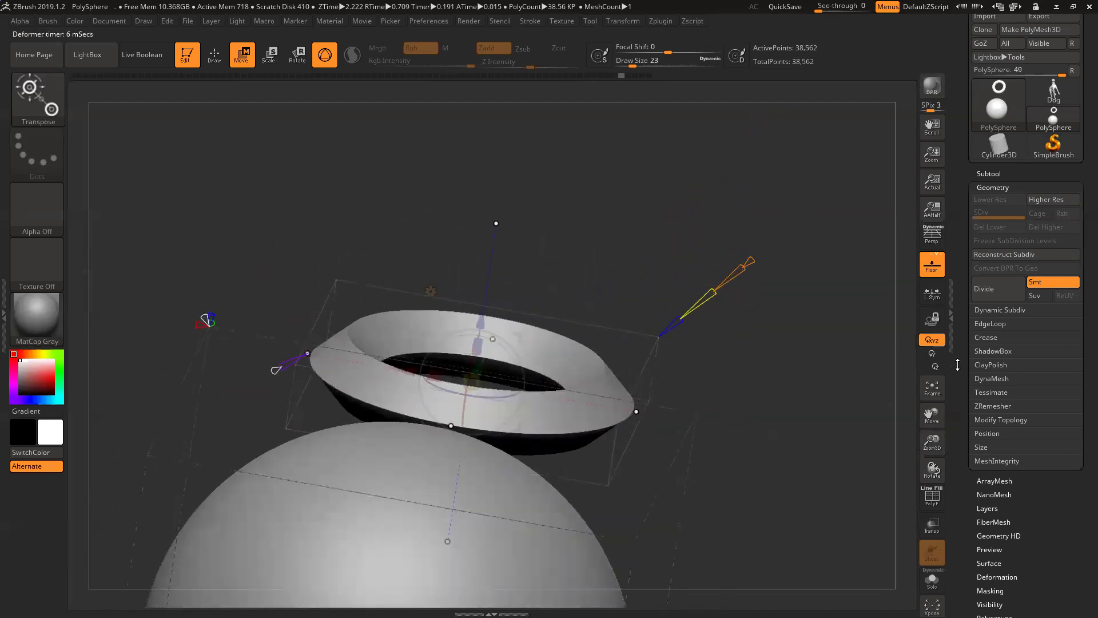
pyautogui.moveTo(932, 441); pyautogui.dragTo(932, 480)
pyautogui.moveTo(732, 357); pyautogui.dragTo(743, 389)
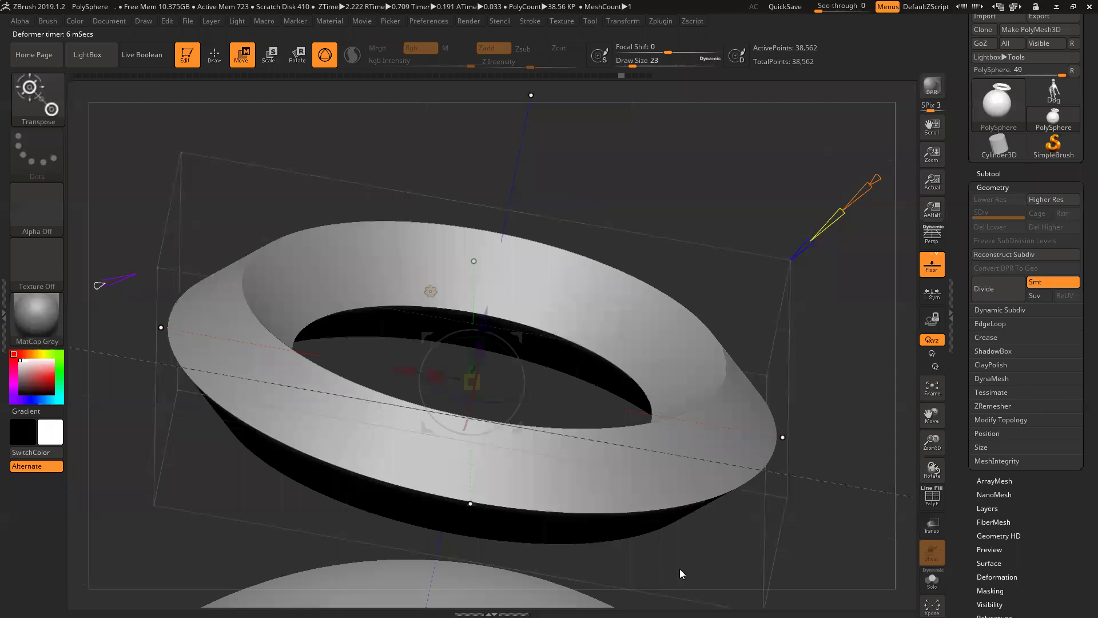
pyautogui.moveTo(779, 427); pyautogui.dragTo(780, 441)
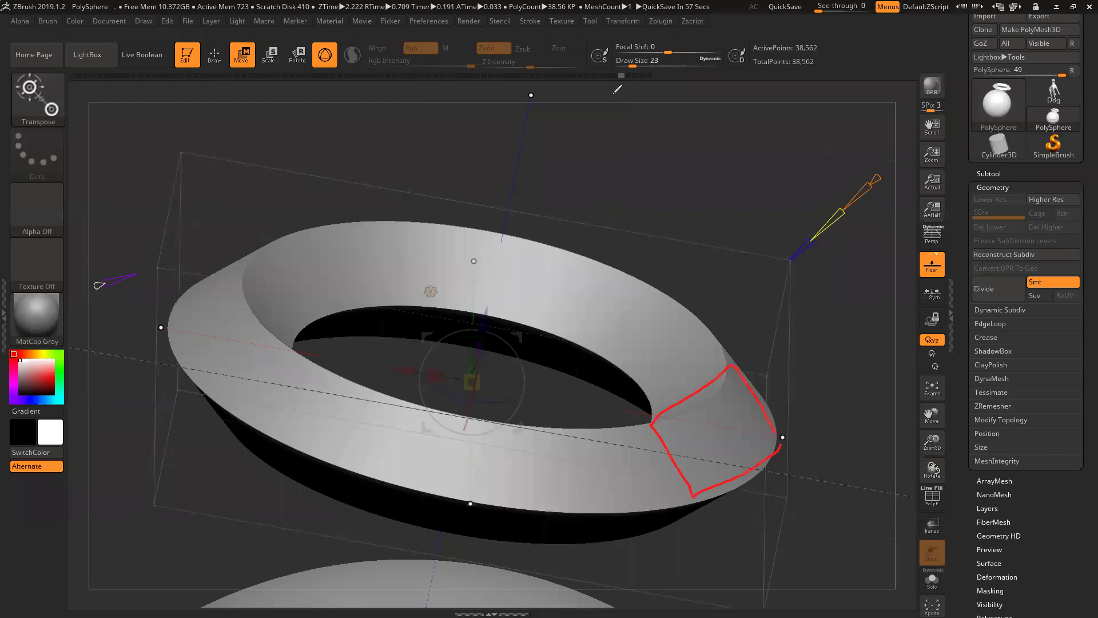
# Reshape the ring's cross-section into a square profile, inspect its polygons, and return it to a round profile.
pyautogui.rightClick(878, 179)
pyautogui.moveTo(878, 176); pyautogui.dragTo(954, 128)
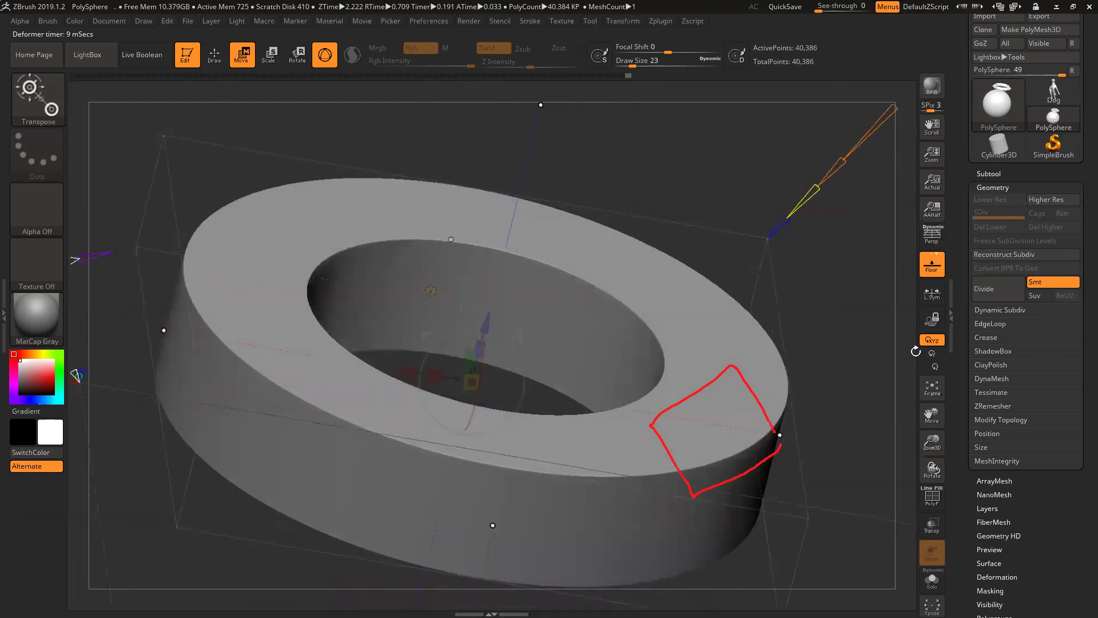
pyautogui.moveTo(935, 414); pyautogui.dragTo(823, 425)
pyautogui.moveTo(795, 150); pyautogui.dragTo(821, 132)
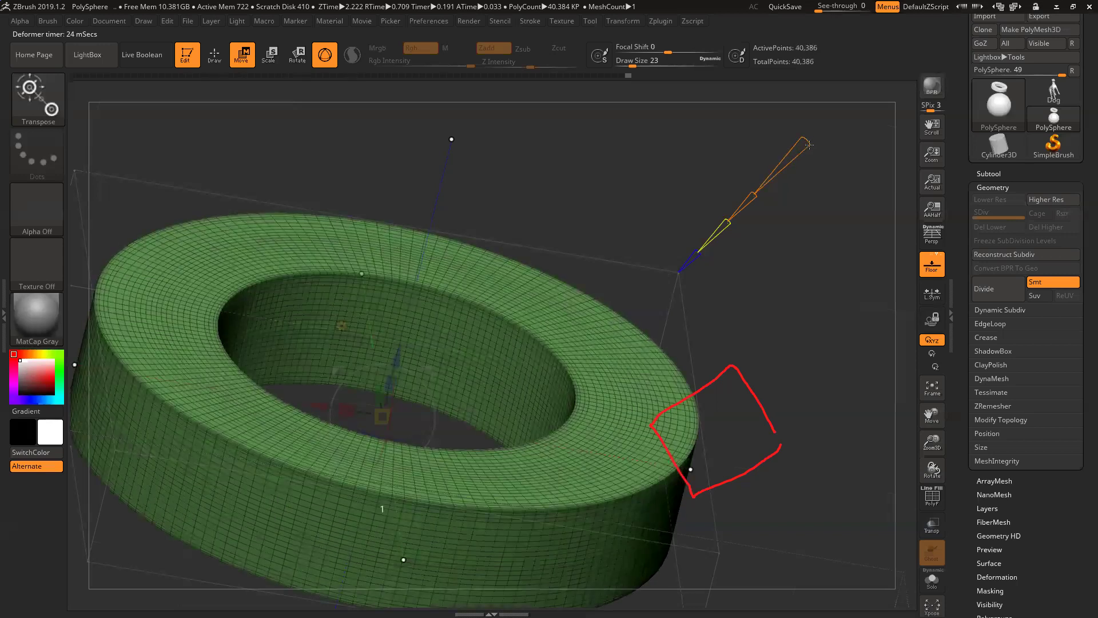
pyautogui.moveTo(807, 147); pyautogui.dragTo(790, 172)
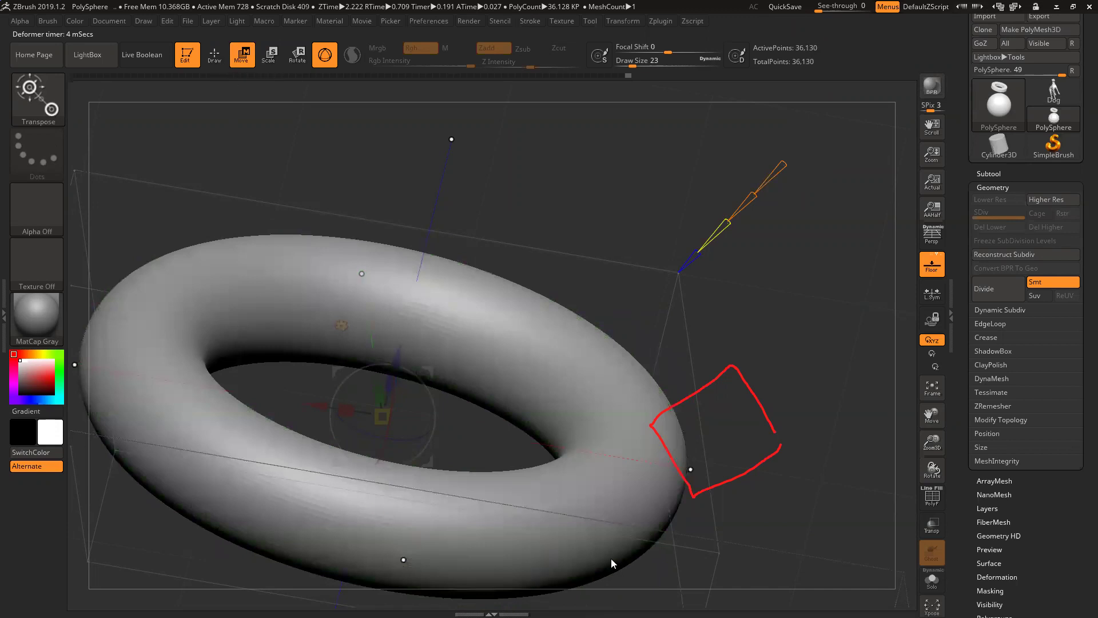
pyautogui.moveTo(532, 122); pyautogui.dragTo(512, 122)
pyautogui.click(527, 247)
pyautogui.moveTo(506, 228)
pyautogui.mouseDown()
pyautogui.moveTo(538, 252)
pyautogui.moveTo(554, 221)
pyautogui.mouseUp()
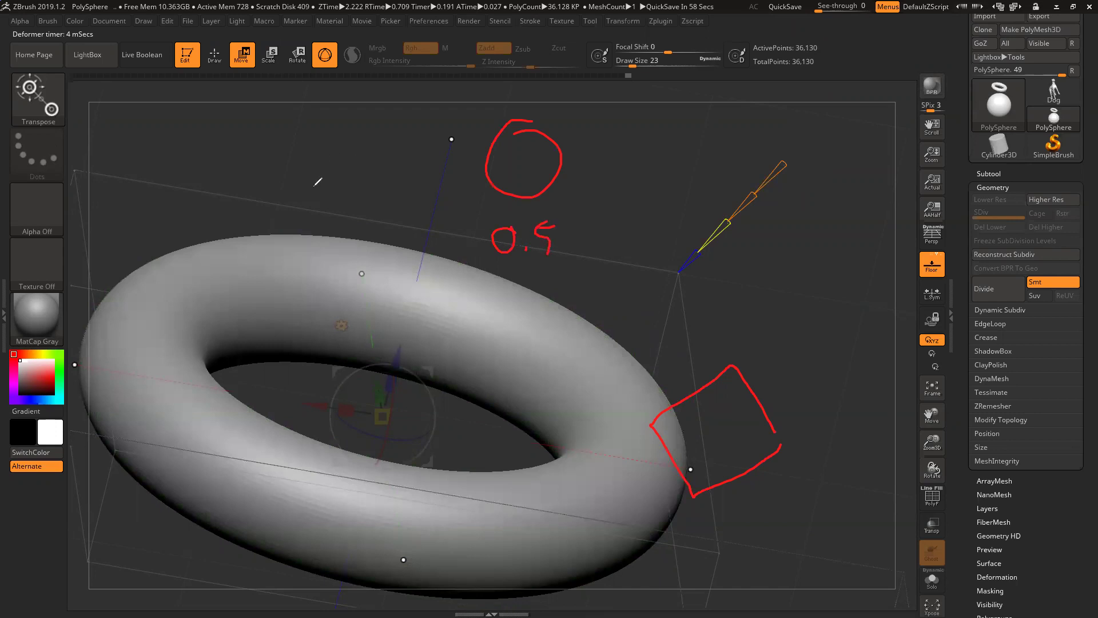
pyautogui.moveTo(369, 245); pyautogui.dragTo(438, 241)
pyautogui.moveTo(328, 235); pyautogui.dragTo(337, 239)
pyautogui.moveTo(319, 118)
pyautogui.mouseDown()
pyautogui.moveTo(357, 166)
pyautogui.moveTo(292, 181)
pyautogui.mouseUp()
pyautogui.moveTo(353, 158); pyautogui.dragTo(341, 210)
pyautogui.moveTo(279, 169); pyautogui.dragTo(342, 211)
pyautogui.moveTo(595, 236); pyautogui.dragTo(694, 240)
pyautogui.moveTo(690, 227); pyautogui.dragTo(684, 260)
pyautogui.moveTo(729, 229); pyautogui.dragTo(747, 255)
pyautogui.moveTo(729, 113)
pyautogui.mouseDown()
pyautogui.moveTo(673, 117)
pyautogui.moveTo(675, 180)
pyautogui.mouseUp()
pyautogui.moveTo(730, 113)
pyautogui.mouseDown()
pyautogui.moveTo(730, 184)
pyautogui.moveTo(733, 170)
pyautogui.mouseUp()
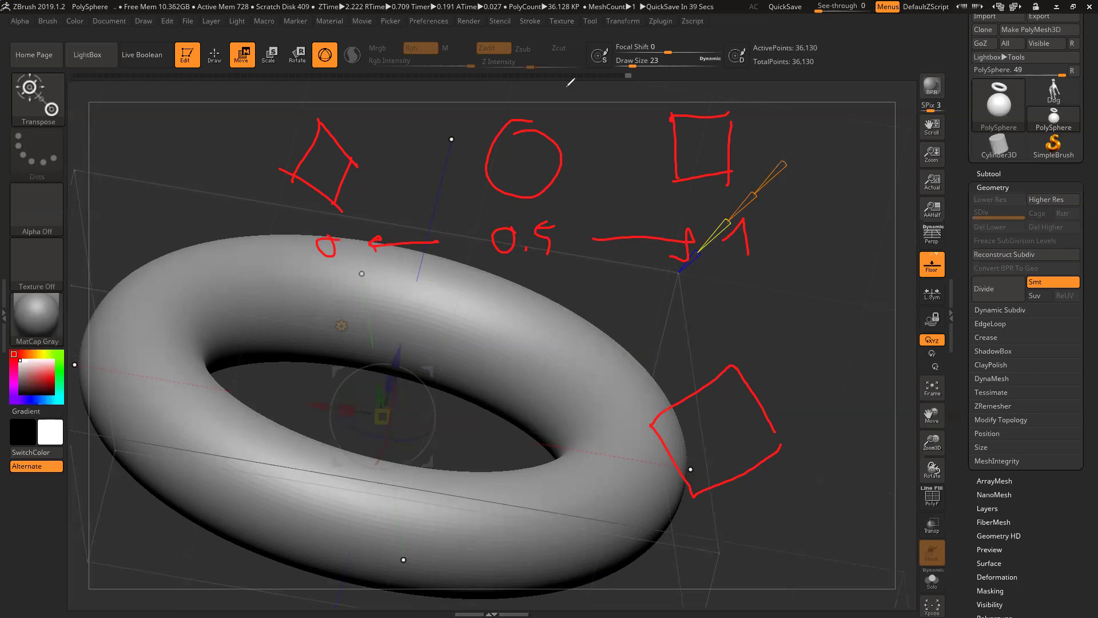
# Give the ring a square cross-section again and make its band noticeably thinner.
pyautogui.moveTo(782, 166); pyautogui.dragTo(806, 144)
pyautogui.moveTo(751, 193); pyautogui.dragTo(738, 232)
pyautogui.moveTo(788, 177); pyautogui.dragTo(784, 201)
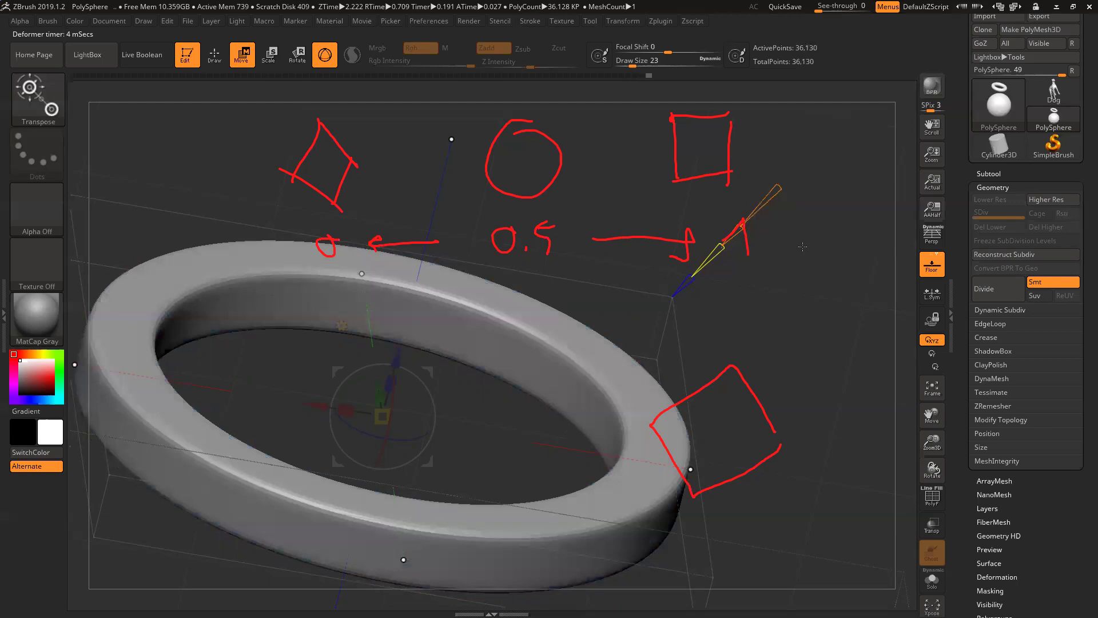
pyautogui.moveTo(802, 247); pyautogui.dragTo(830, 326)
pyautogui.moveTo(932, 441); pyautogui.dragTo(904, 400)
pyautogui.moveTo(849, 331); pyautogui.dragTo(840, 366)
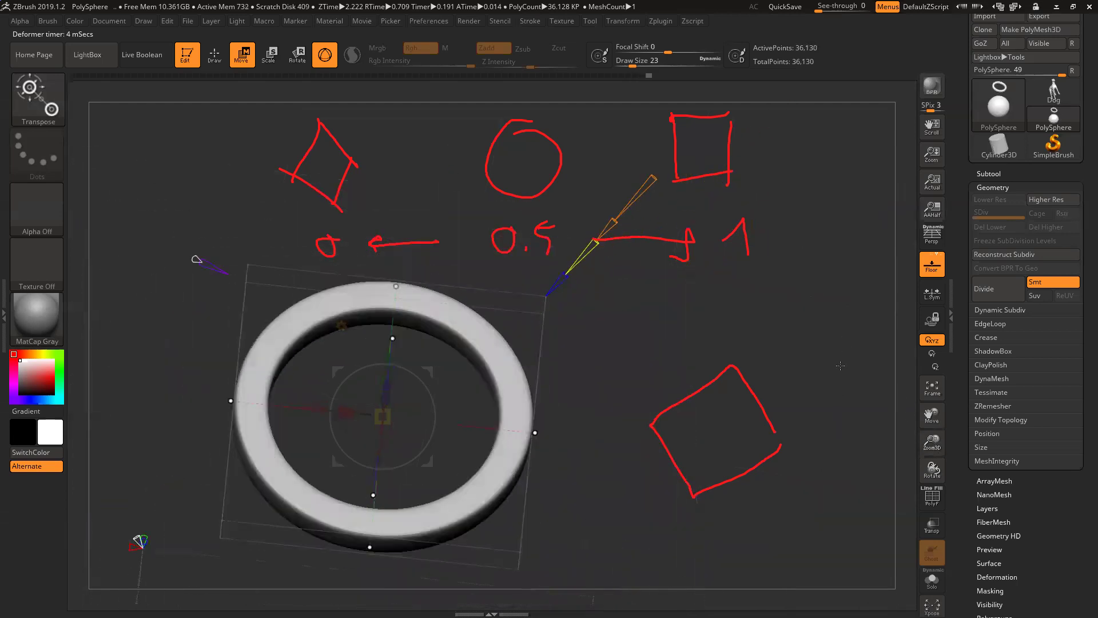
# Turn the thin ring's cross-section back to round and view the ring straight from the front.
pyautogui.moveTo(652, 179); pyautogui.dragTo(652, 182)
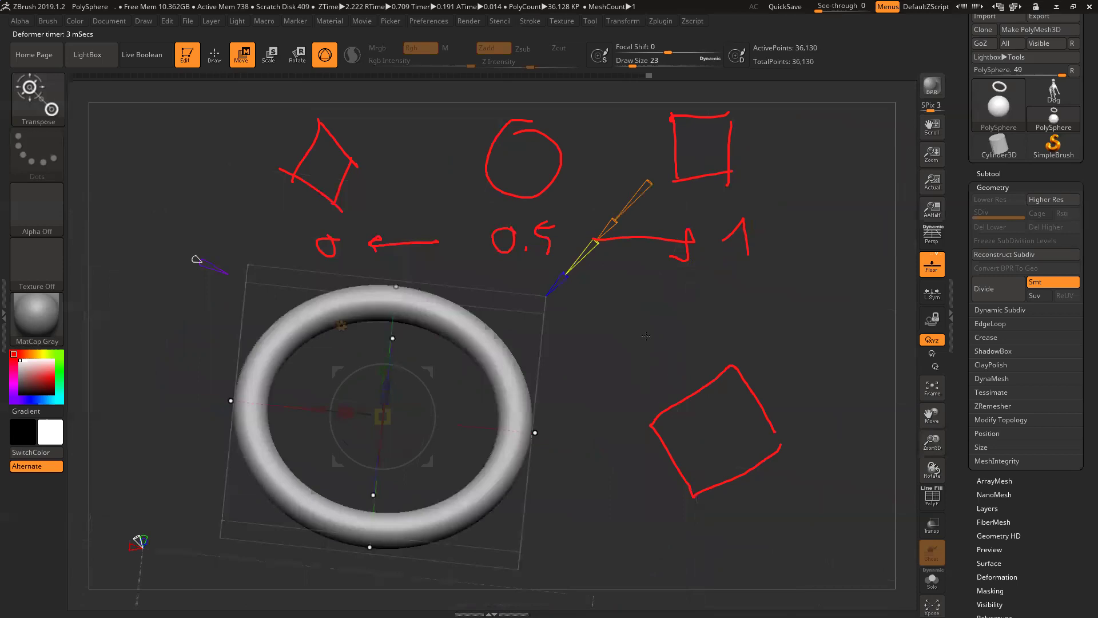
pyautogui.moveTo(646, 336); pyautogui.dragTo(484, 414)
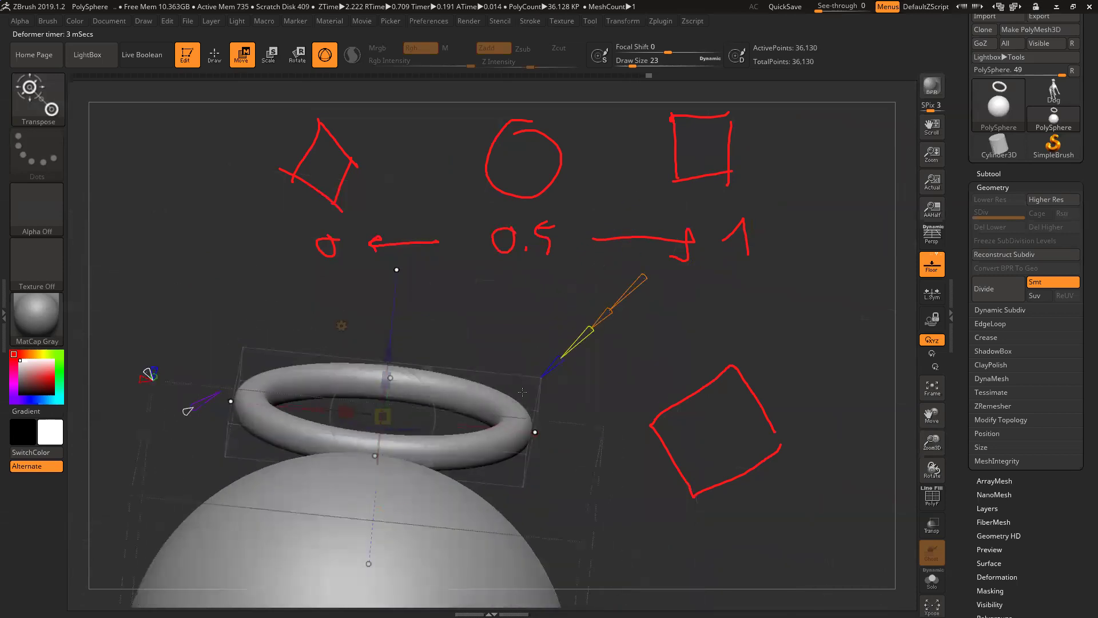
pyautogui.keyDown('shift'); pyautogui.moveTo(706, 318); pyautogui.dragTo(652, 159); pyautogui.keyUp('shift')
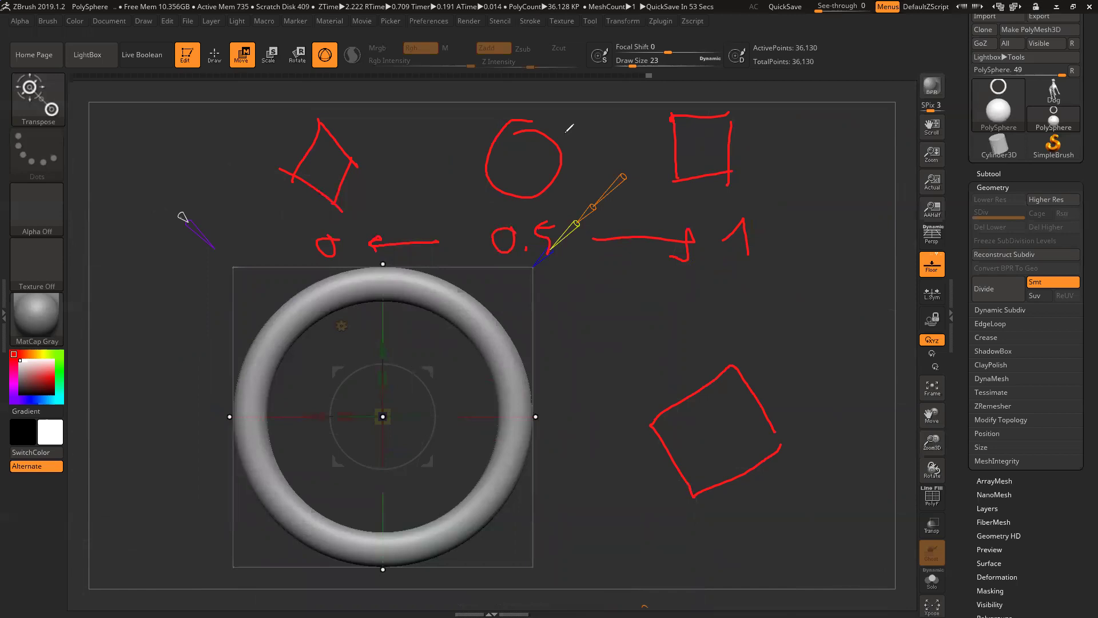
pyautogui.press('e')
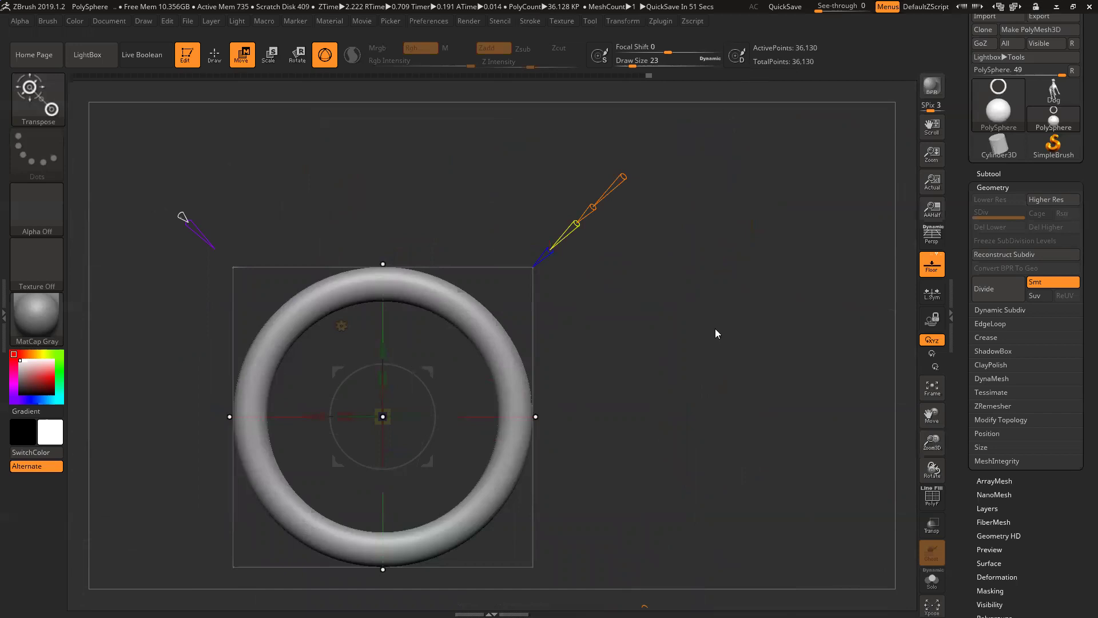
pyautogui.keyDown('alt'); pyautogui.moveTo(664, 424); pyautogui.dragTo(724, 332); pyautogui.keyUp('alt')
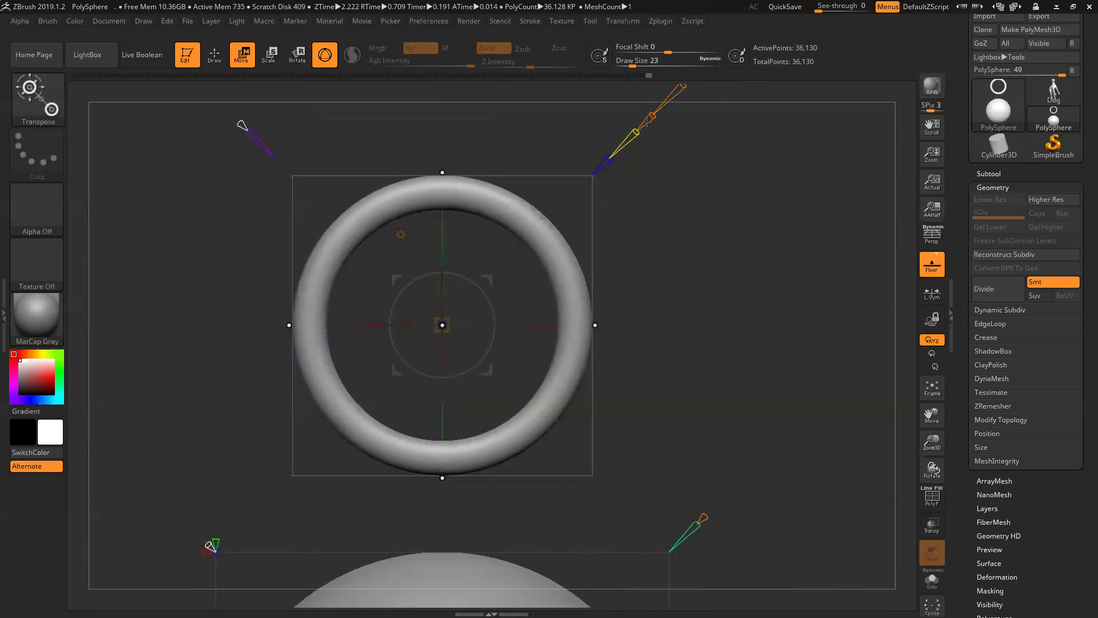
# Change the ring to primitive type 1 and adjust its profile until it forms a round sphere.
pyautogui.moveTo(630, 131)
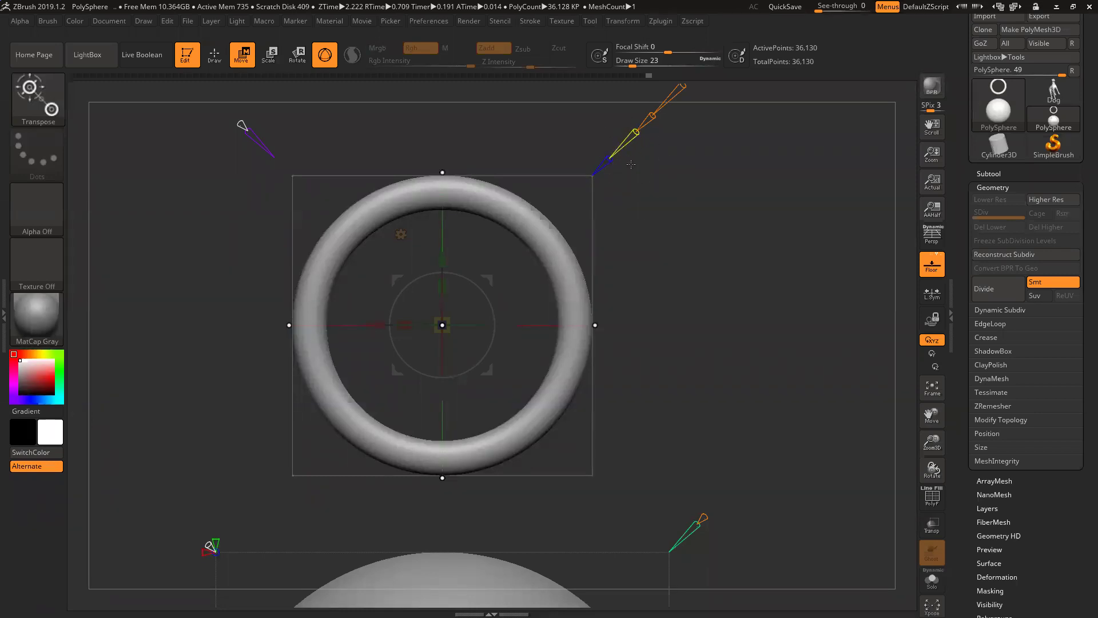
pyautogui.moveTo(635, 133)
pyautogui.mouseDown()
pyautogui.moveTo(632, 120)
pyautogui.moveTo(620, 135)
pyautogui.moveTo(632, 134)
pyautogui.mouseUp()
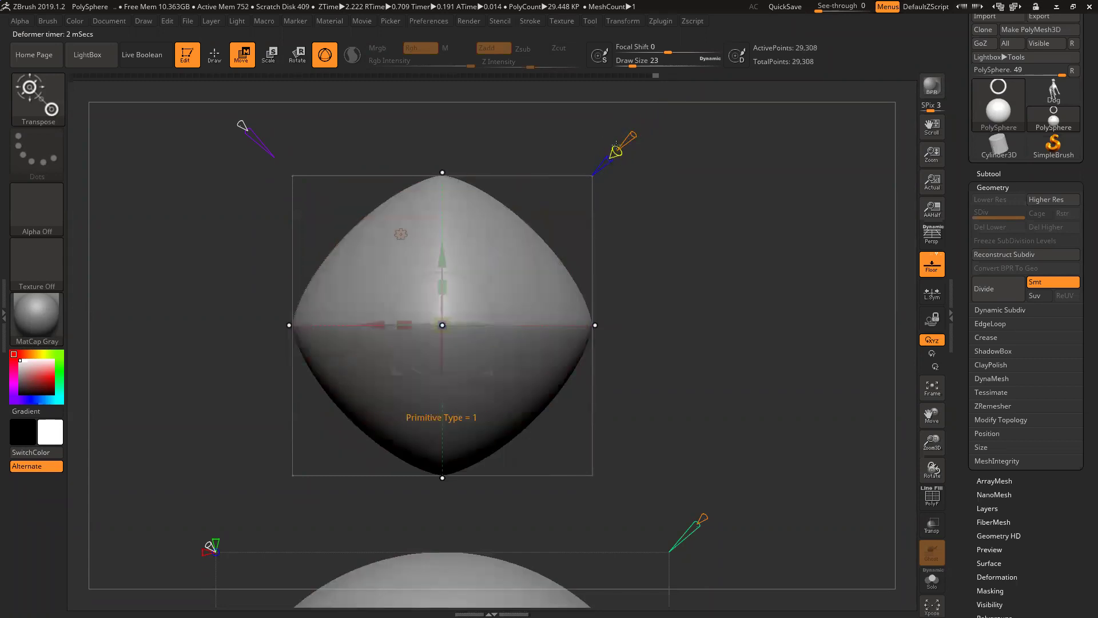
pyautogui.moveTo(631, 126); pyautogui.dragTo(649, 139)
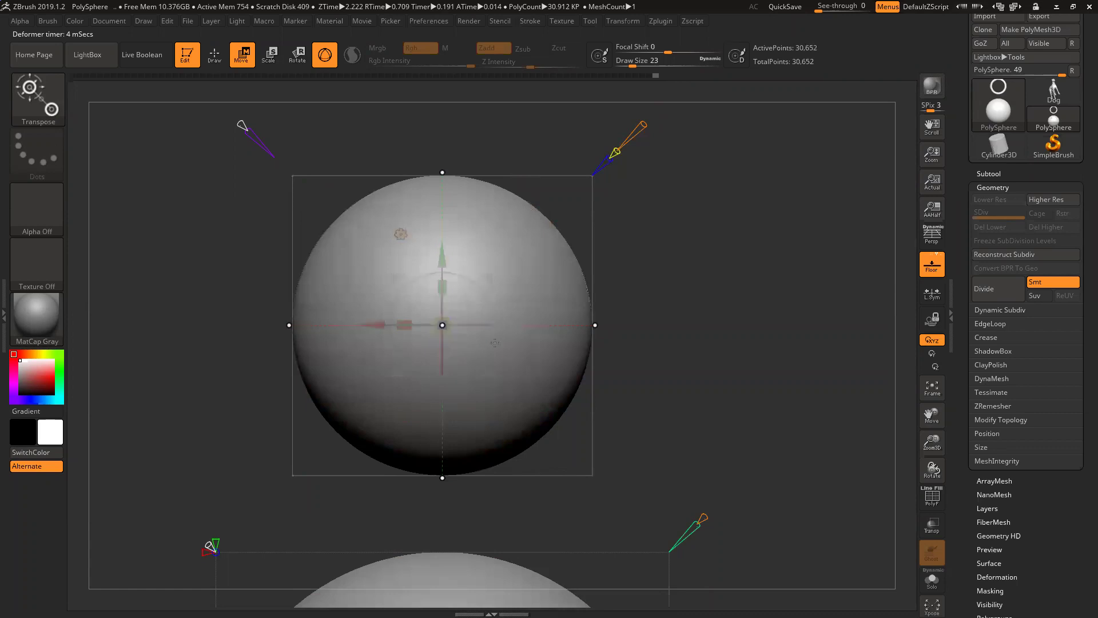
# Try the cylinder primitive type on the object and switch it back to the sphere.
pyautogui.moveTo(616, 152)
pyautogui.moveTo(616, 152); pyautogui.dragTo(695, 243)
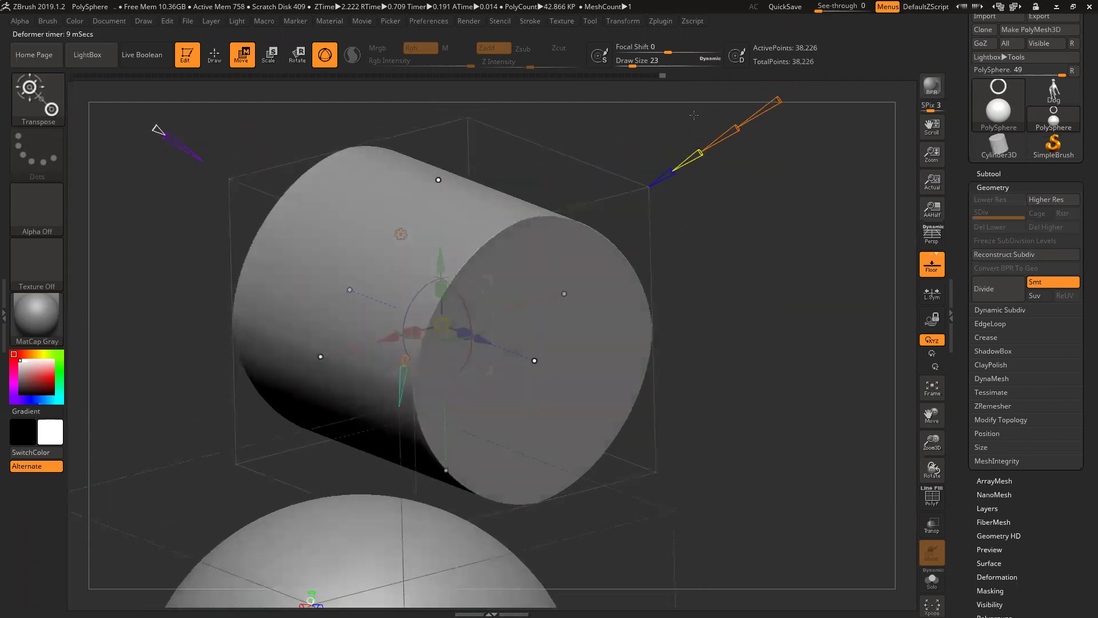
pyautogui.moveTo(736, 125)
pyautogui.moveTo(777, 100)
pyautogui.moveTo(779, 101); pyautogui.dragTo(772, 104)
pyautogui.moveTo(674, 138); pyautogui.dragTo(686, 167)
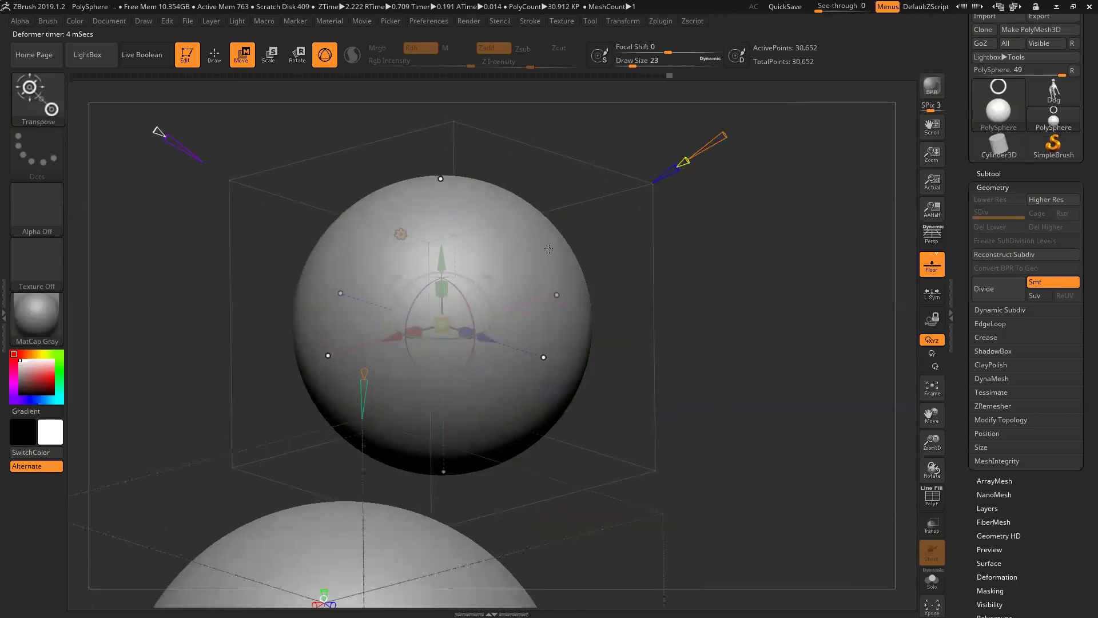
# Move the upper sphere along the Z axis from a side view with the gizmo.
pyautogui.moveTo(592, 282); pyautogui.dragTo(722, 290)
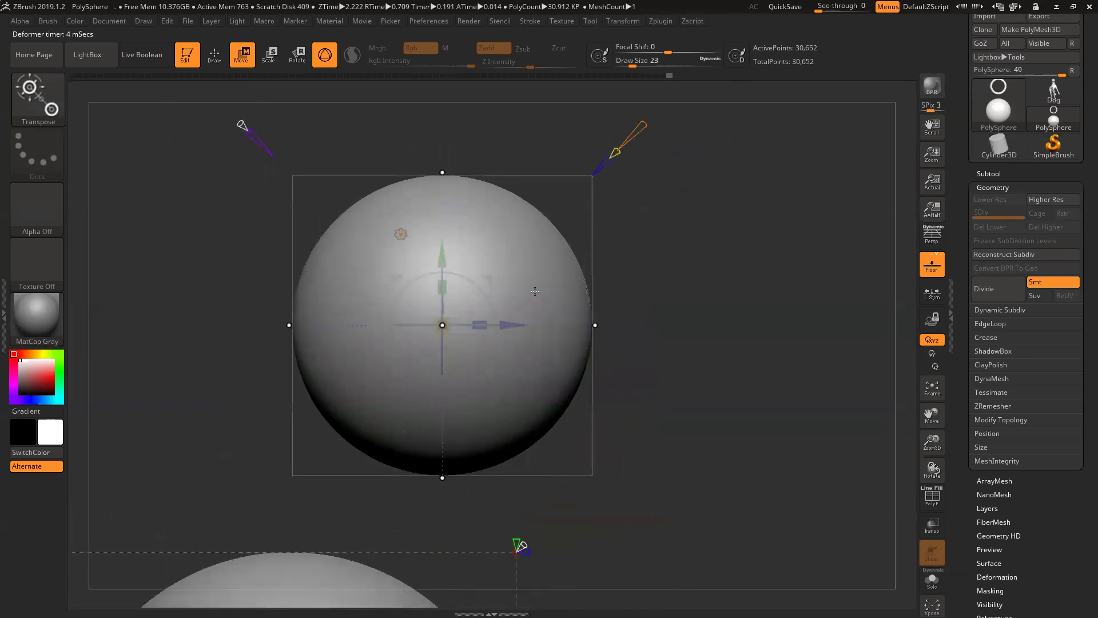
pyautogui.moveTo(518, 324)
pyautogui.mouseDown()
pyautogui.moveTo(395, 309)
pyautogui.moveTo(440, 277)
pyautogui.mouseUp()
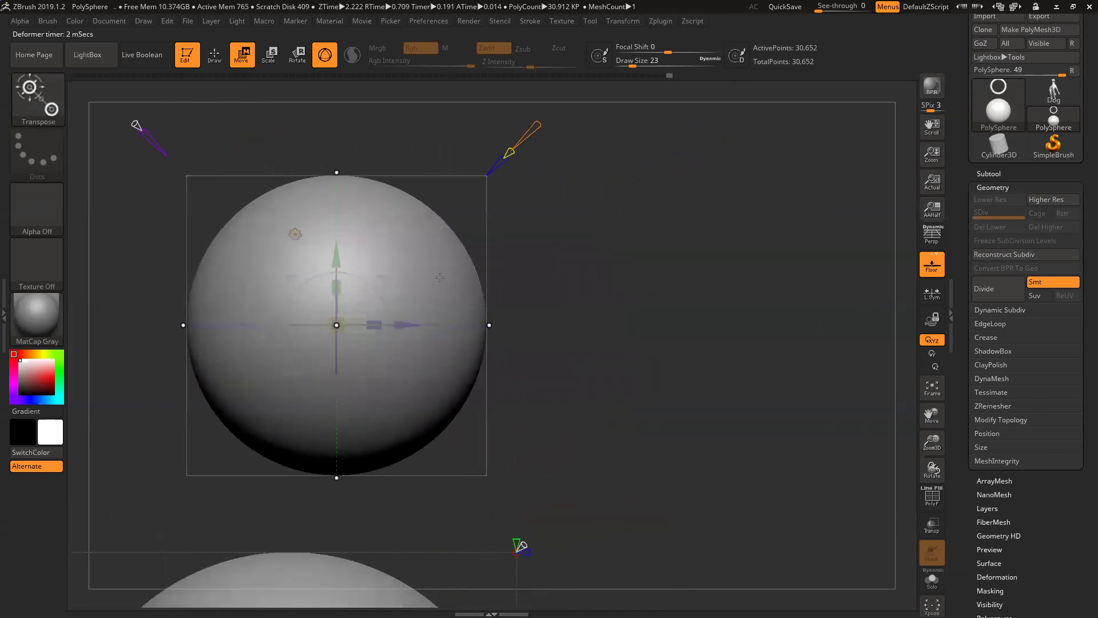
pyautogui.moveTo(563, 359); pyautogui.dragTo(646, 313)
pyautogui.moveTo(514, 271); pyautogui.dragTo(594, 288)
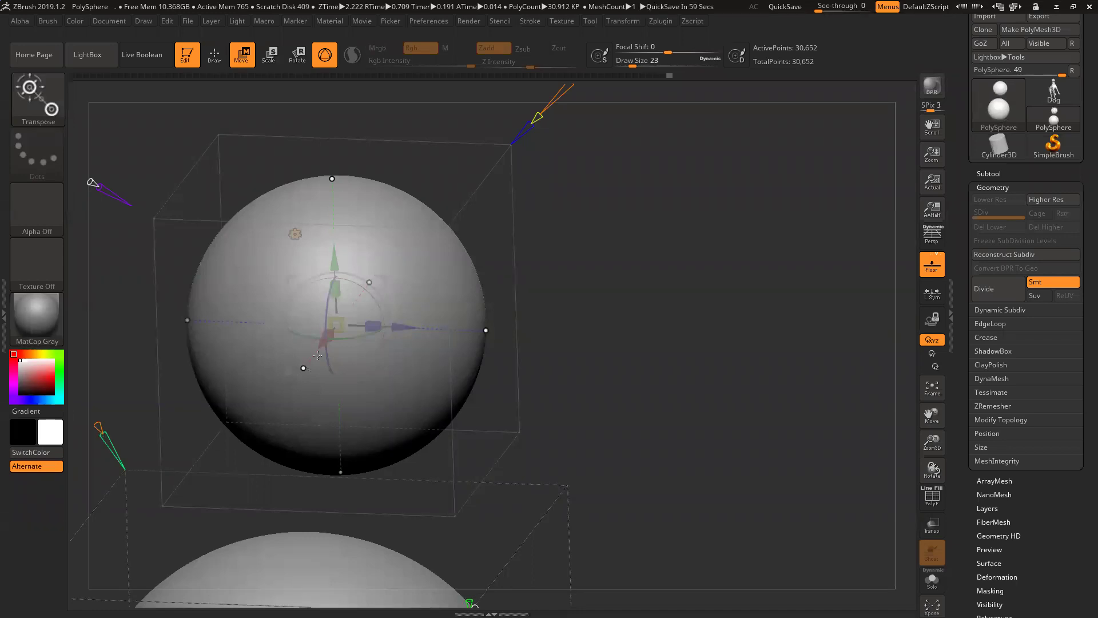
pyautogui.keyDown('alt'); pyautogui.moveTo(621, 295); pyautogui.dragTo(628, 325); pyautogui.keyUp('alt')
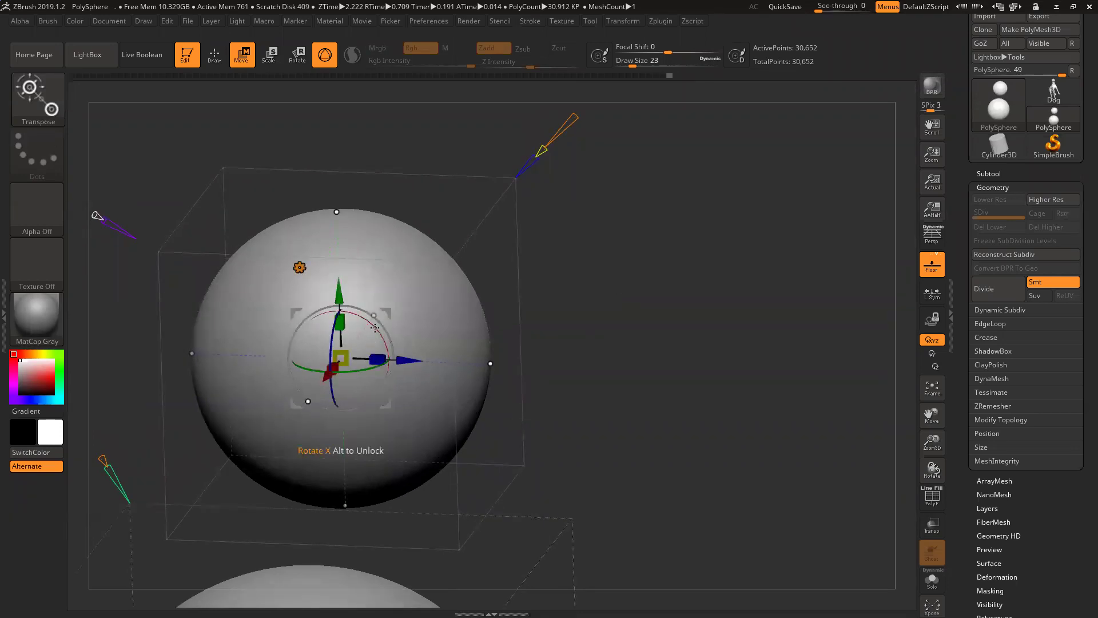
# Try rotating the upper sphere about the X axis and moving it along the Y axis, undoing the changes.
pyautogui.moveTo(375, 329)
pyautogui.mouseDown()
pyautogui.moveTo(347, 311)
pyautogui.moveTo(370, 322)
pyautogui.mouseUp()
pyautogui.hotkey('ctrl', 'z')
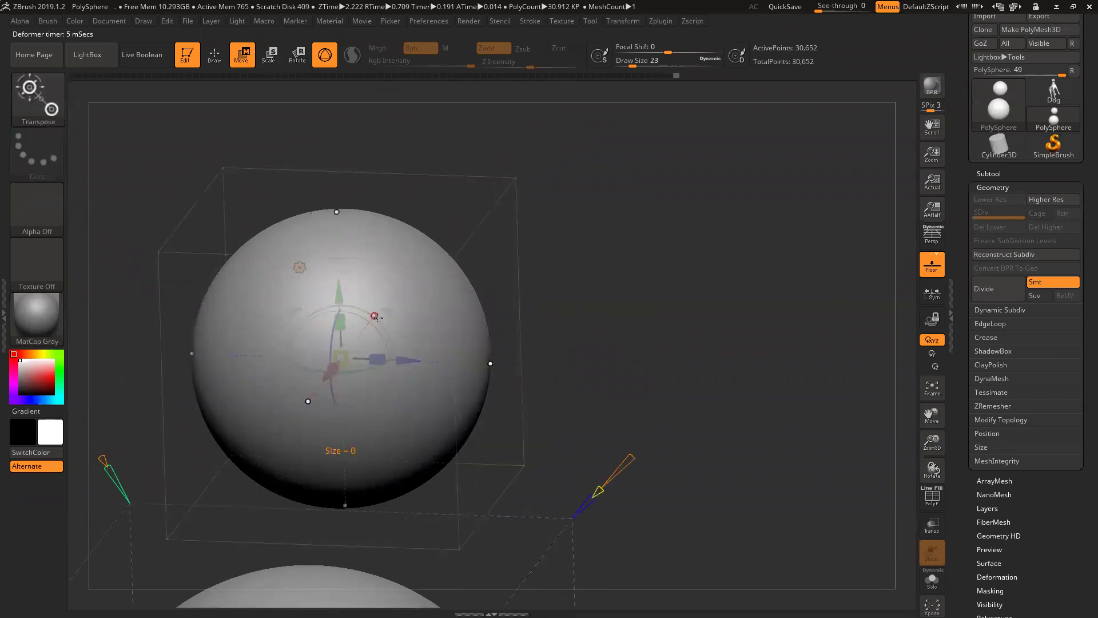
pyautogui.moveTo(597, 337); pyautogui.dragTo(585, 347)
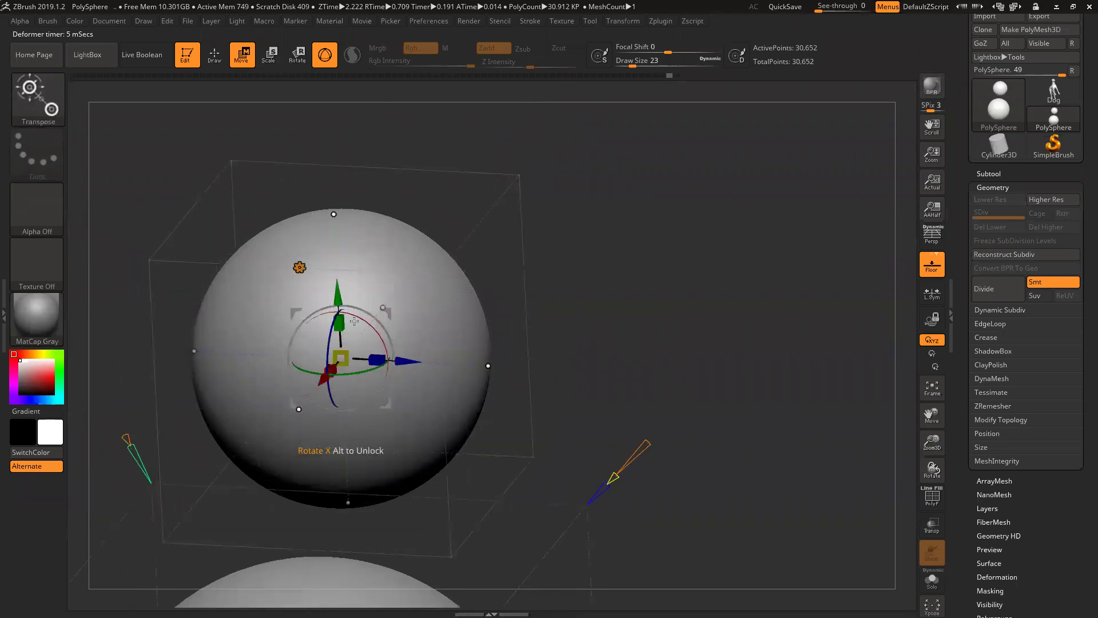
pyautogui.moveTo(376, 330); pyautogui.dragTo(382, 327)
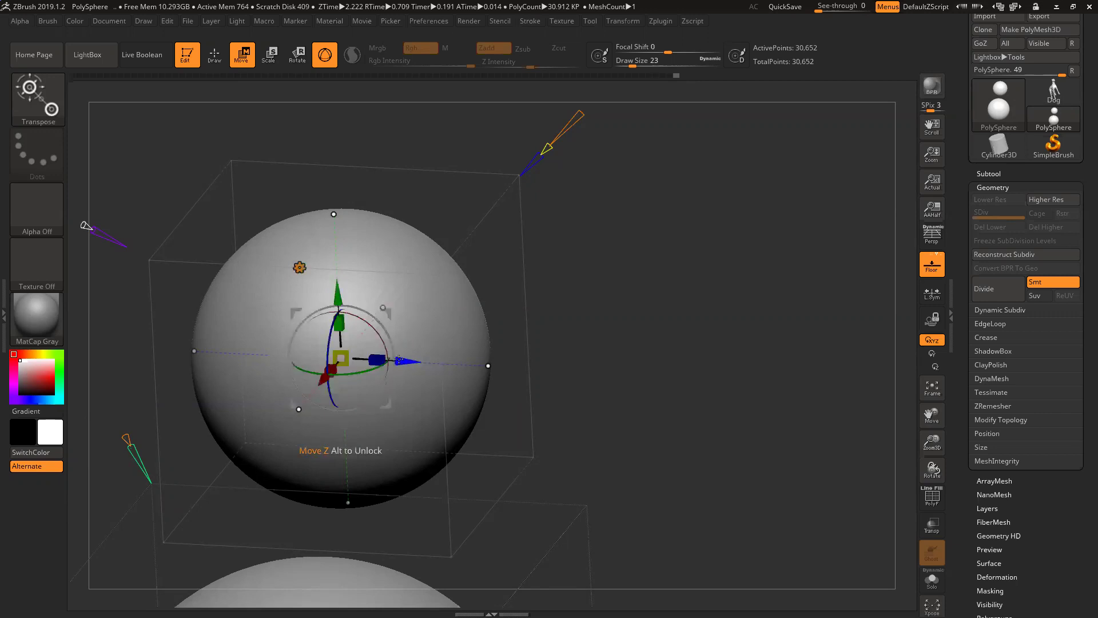
pyautogui.moveTo(337, 299)
pyautogui.mouseDown()
pyautogui.moveTo(338, 139)
pyautogui.moveTo(337, 243)
pyautogui.moveTo(404, 334)
pyautogui.moveTo(391, 345)
pyautogui.moveTo(388, 334)
pyautogui.mouseUp()
pyautogui.hotkey('ctrl', 'z')
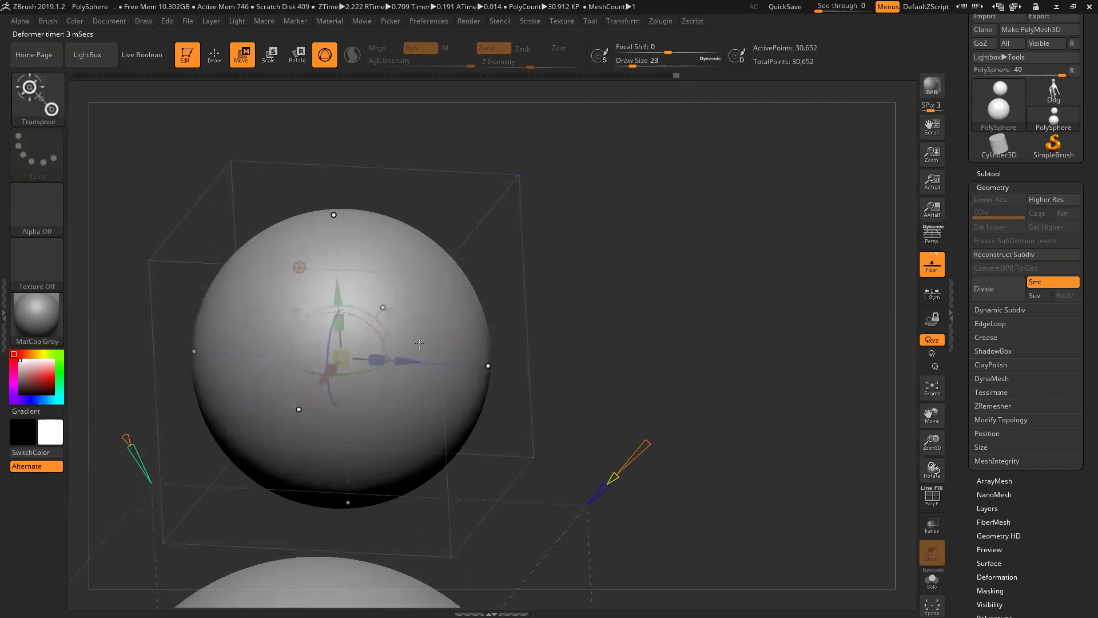
# Shift the upper sphere slightly along the Z axis with the gizmo's move arrow.
pyautogui.moveTo(594, 259); pyautogui.dragTo(583, 232)
pyautogui.moveTo(410, 361); pyautogui.dragTo(423, 362)
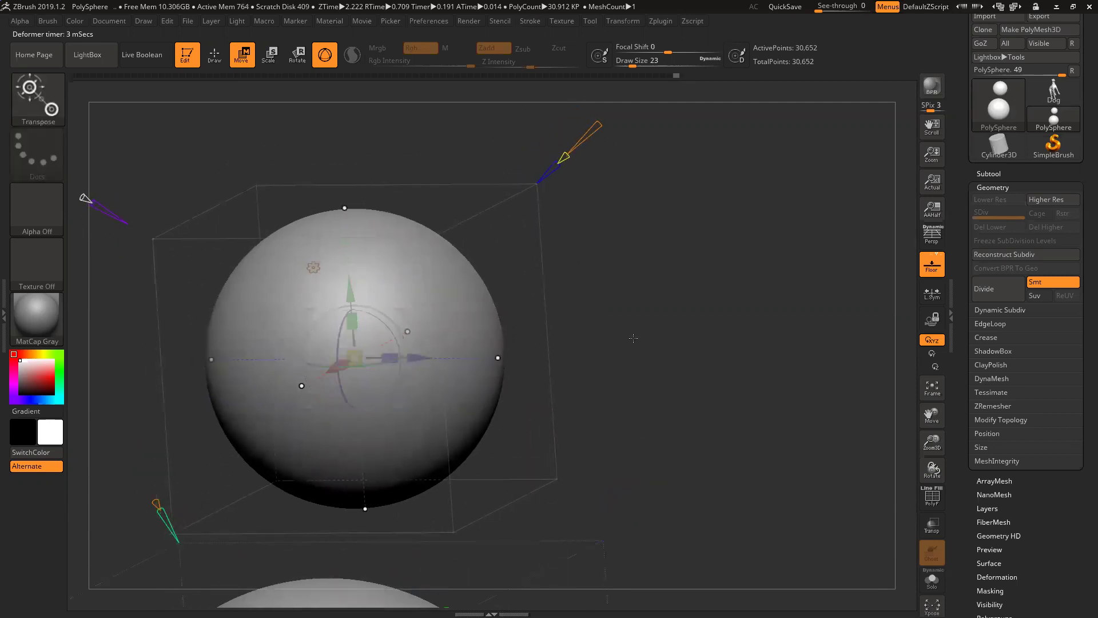
pyautogui.moveTo(633, 336); pyautogui.dragTo(642, 367)
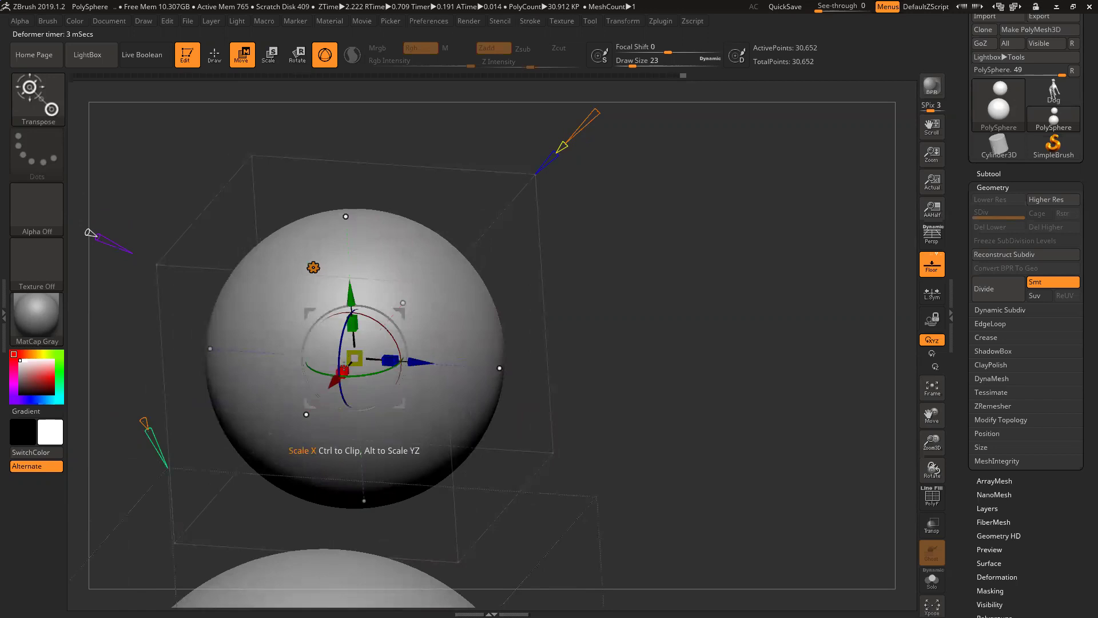
# Try stretching the upper sphere along the Z axis and along the Y axis, undoing each scale.
pyautogui.moveTo(595, 297); pyautogui.dragTo(612, 366)
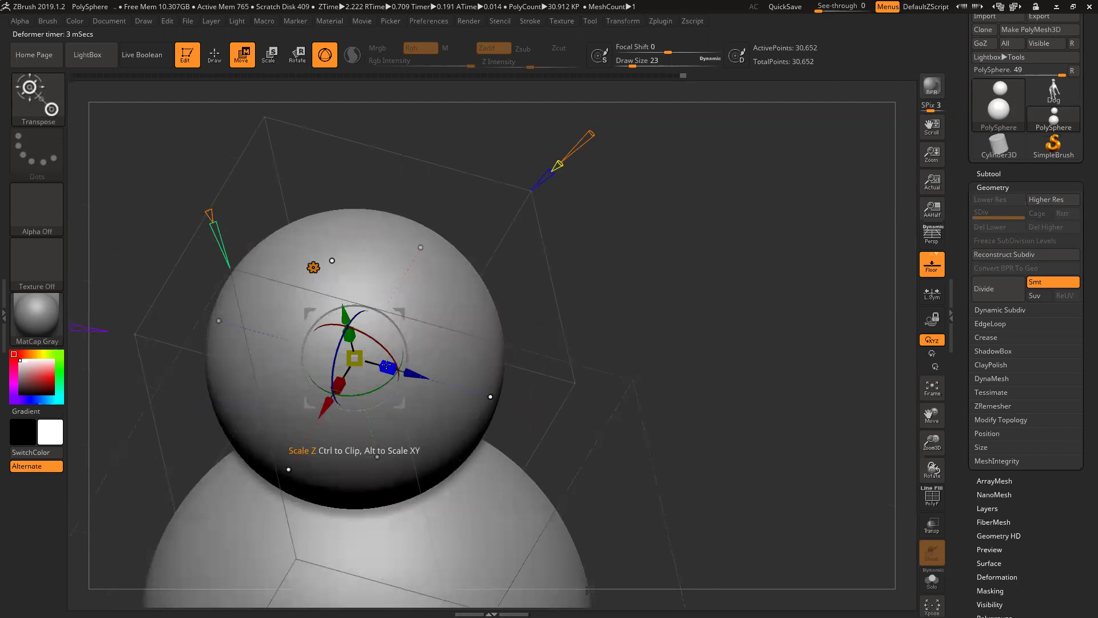
pyautogui.moveTo(387, 366); pyautogui.dragTo(430, 364)
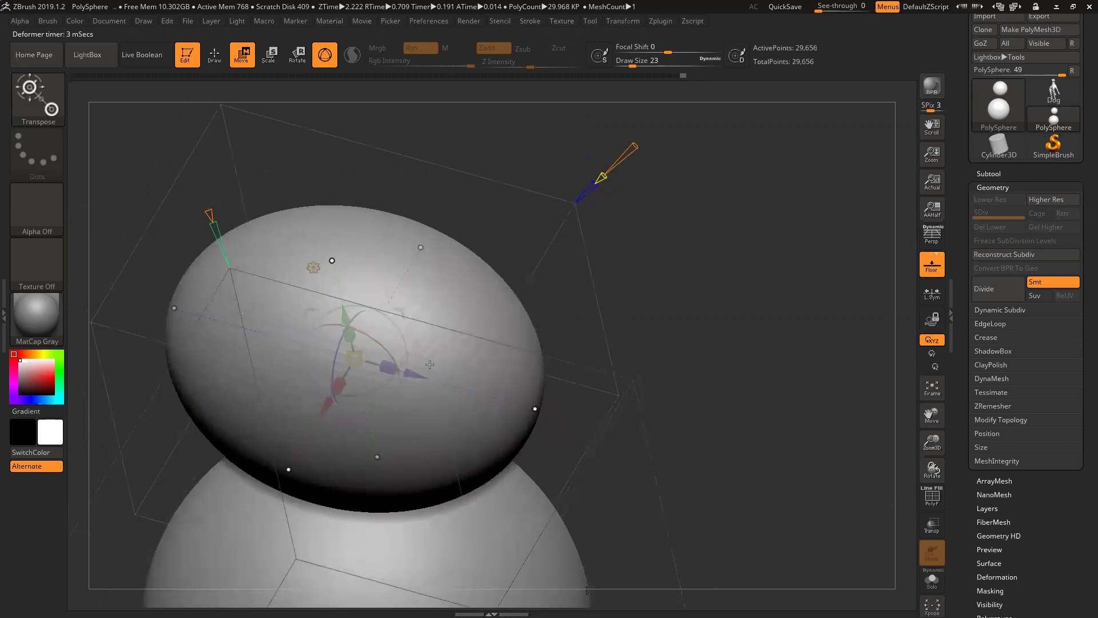
pyautogui.hotkey('ctrl', 'z')
pyautogui.moveTo(623, 249); pyautogui.dragTo(584, 155)
pyautogui.moveTo(343, 323); pyautogui.dragTo(340, 288)
pyautogui.hotkey('ctrl', 'z')
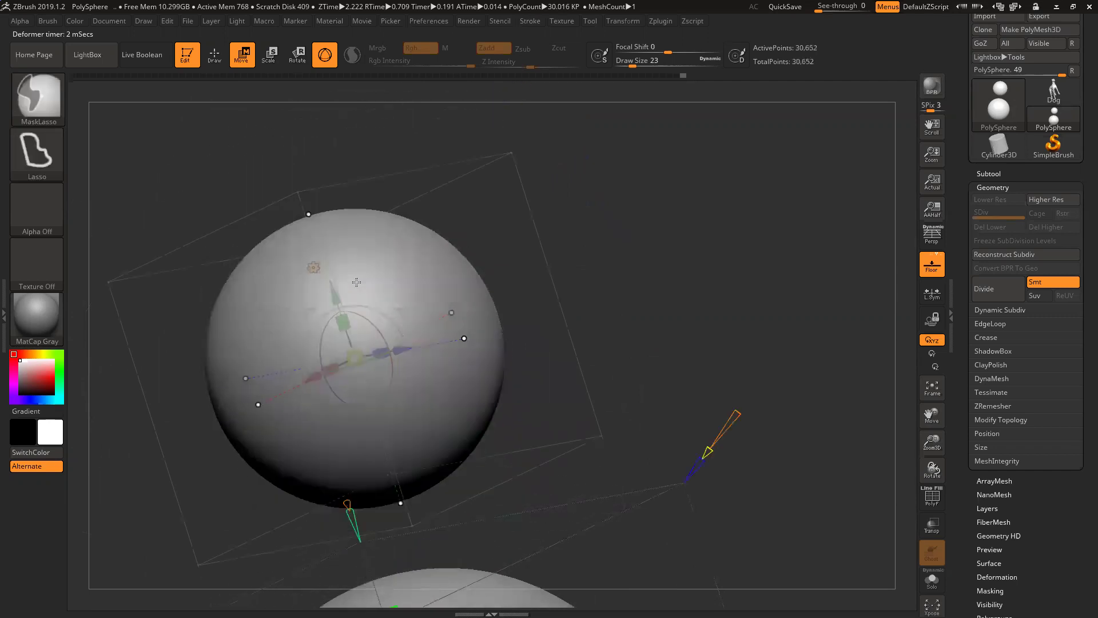
pyautogui.moveTo(635, 277); pyautogui.dragTo(637, 298)
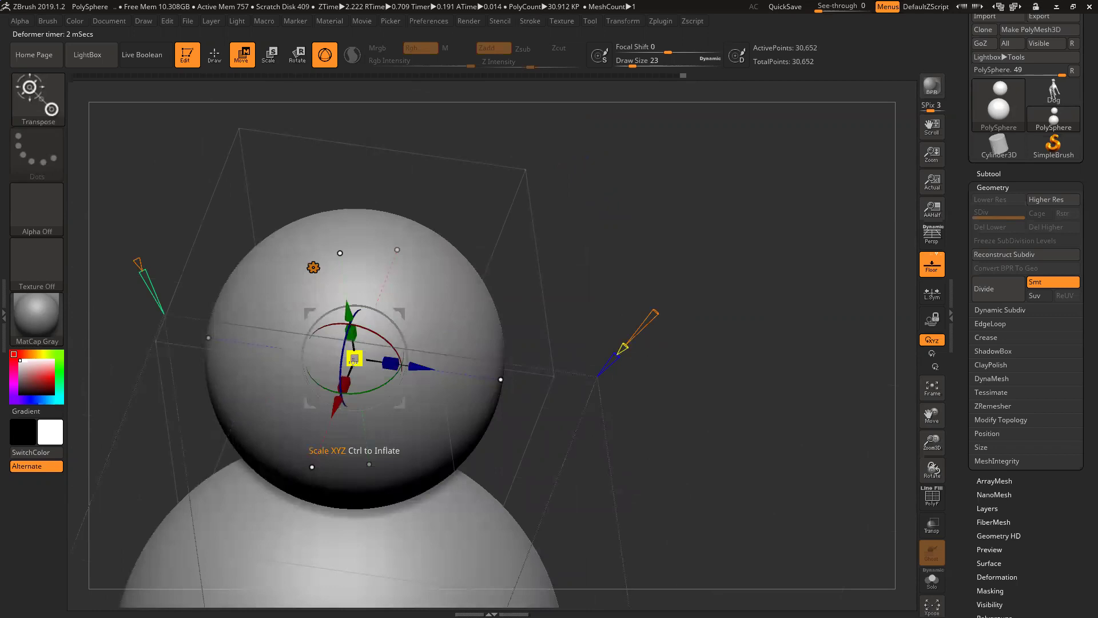
# Enlarge the upper sphere uniformly on all three axes with the gizmo.
pyautogui.moveTo(355, 358)
pyautogui.mouseDown()
pyautogui.moveTo(378, 356)
pyautogui.moveTo(367, 356)
pyautogui.moveTo(398, 386)
pyautogui.moveTo(372, 356)
pyautogui.mouseUp()
pyautogui.moveTo(670, 347); pyautogui.dragTo(638, 305)
pyautogui.moveTo(402, 311); pyautogui.dragTo(303, 361)
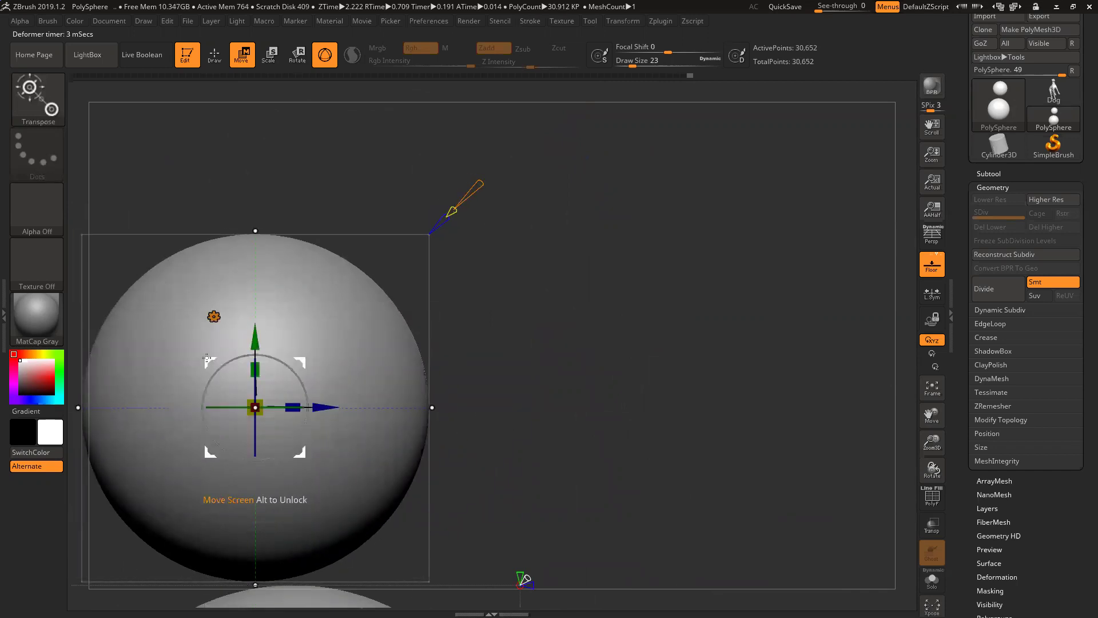
# Move the upper sphere freely in the screen plane, lower it along the Y axis, and bring it back over the lower sphere.
pyautogui.moveTo(302, 360); pyautogui.dragTo(524, 321)
pyautogui.moveTo(402, 293); pyautogui.dragTo(671, 294)
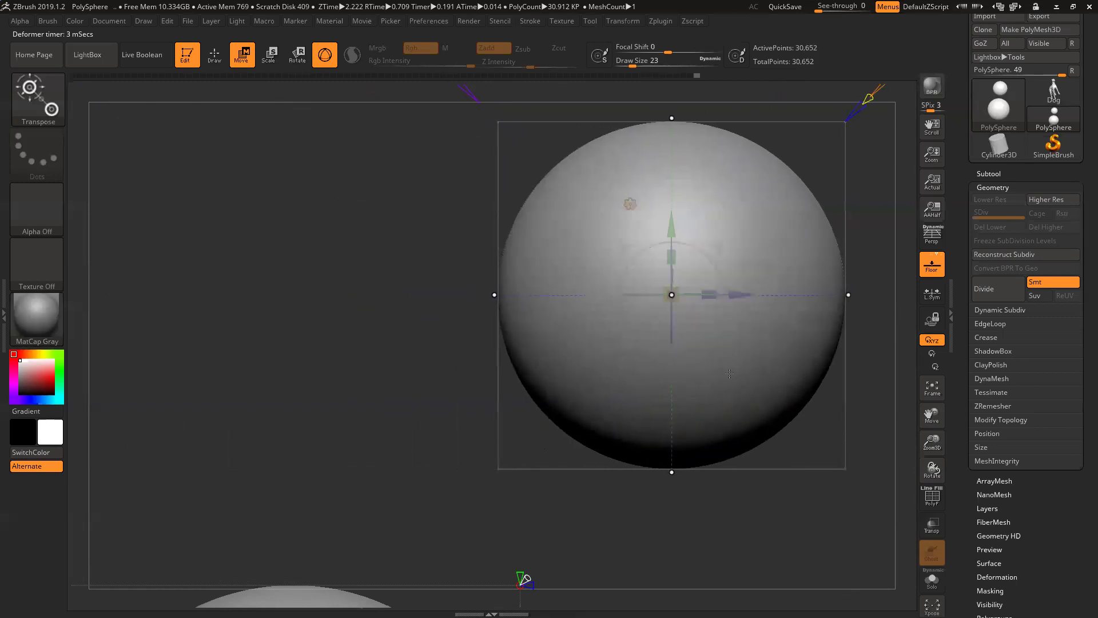
pyautogui.moveTo(673, 228); pyautogui.dragTo(699, 327)
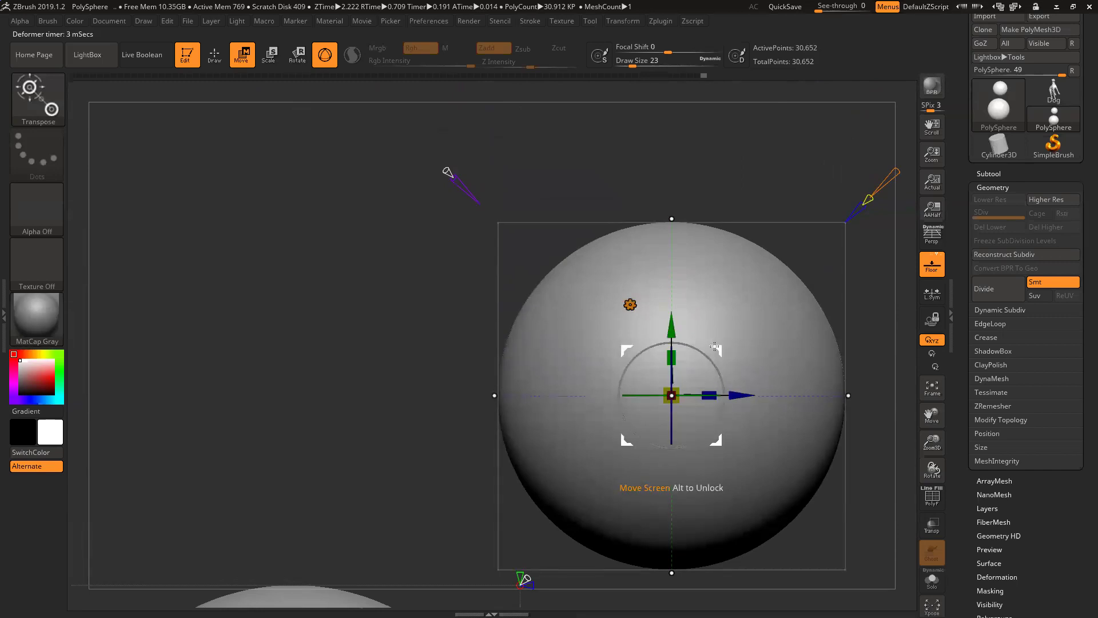
pyautogui.moveTo(715, 342); pyautogui.dragTo(410, 337)
# Pull the upper sphere's Z-axis side handle outward and back inward past the surface to slice its side flat.
pyautogui.keyDown('alt'); pyautogui.moveTo(655, 357); pyautogui.dragTo(731, 232); pyautogui.keyUp('alt')
pyautogui.moveTo(379, 165); pyautogui.dragTo(394, 186)
pyautogui.moveTo(706, 255); pyautogui.dragTo(664, 231)
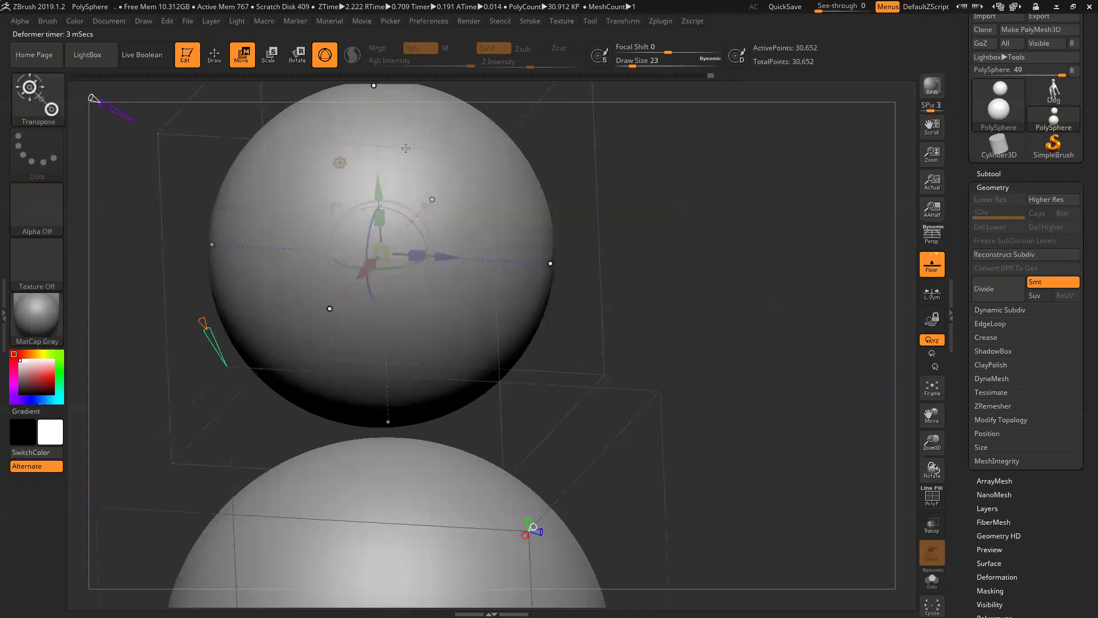
pyautogui.moveTo(510, 269); pyautogui.dragTo(474, 250)
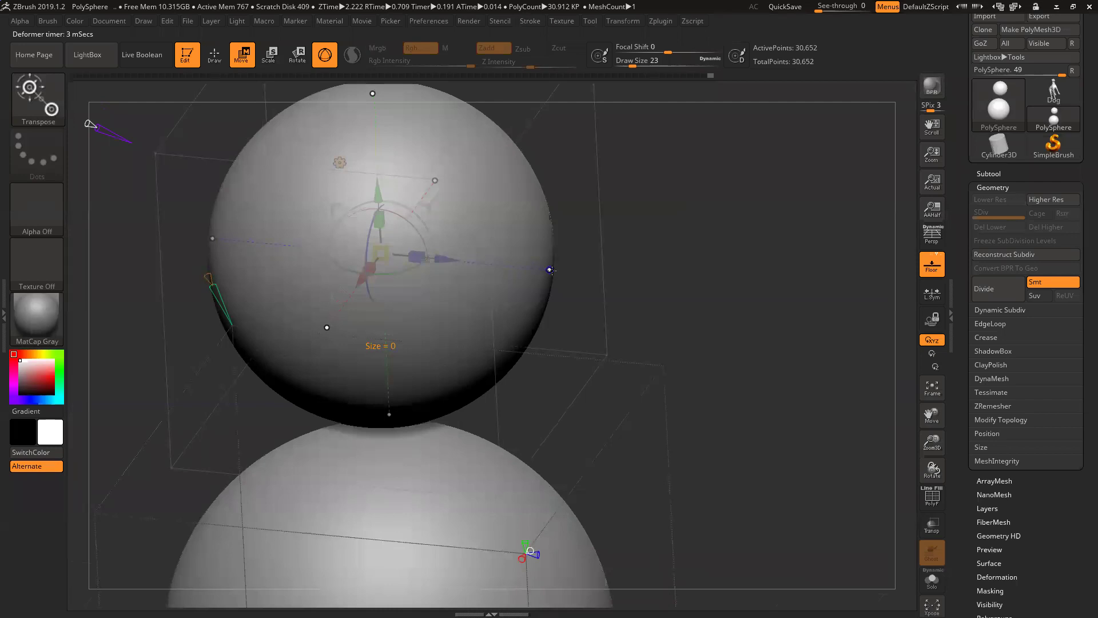
pyautogui.keyDown('shift'); pyautogui.moveTo(558, 254); pyautogui.dragTo(625, 265); pyautogui.keyUp('shift')
pyautogui.moveTo(642, 263)
pyautogui.mouseDown()
pyautogui.moveTo(511, 250)
pyautogui.moveTo(625, 257)
pyautogui.mouseUp()
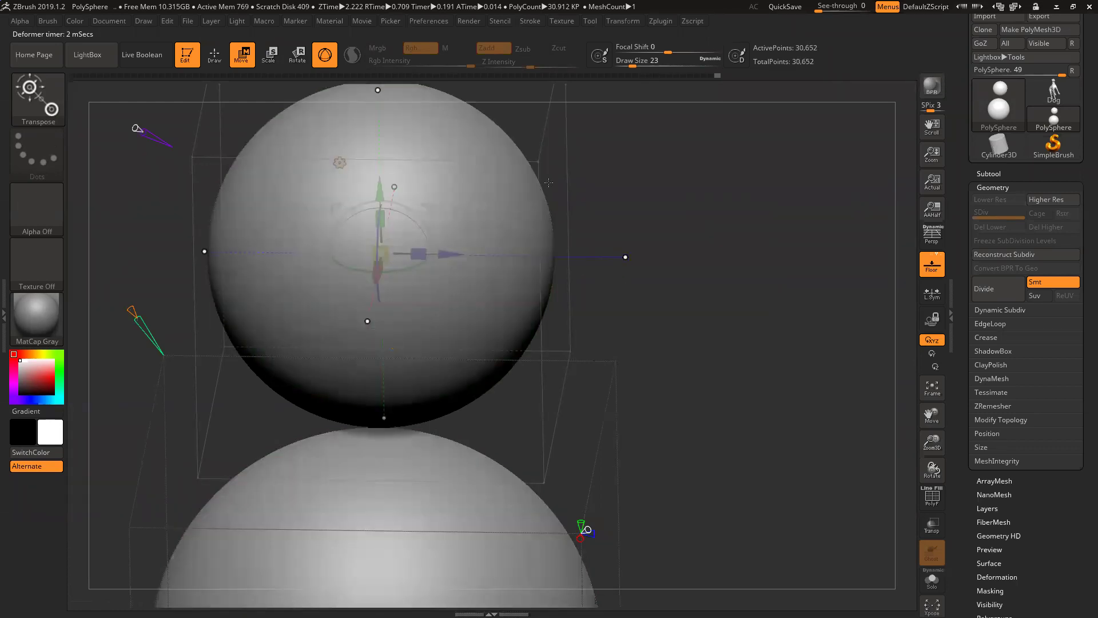
pyautogui.moveTo(625, 257); pyautogui.dragTo(530, 240)
# Trim the upper sphere's remaining sides and top into flat faces with the deformer's side and top handles.
pyautogui.moveTo(763, 313); pyautogui.dragTo(709, 269)
pyautogui.keyDown('alt'); pyautogui.moveTo(758, 223); pyautogui.dragTo(669, 313); pyautogui.keyUp('alt')
pyautogui.moveTo(586, 363)
pyautogui.mouseDown()
pyautogui.moveTo(525, 353)
pyautogui.moveTo(547, 354)
pyautogui.mouseUp()
pyautogui.moveTo(677, 339)
pyautogui.mouseDown()
pyautogui.moveTo(721, 318)
pyautogui.moveTo(710, 347)
pyautogui.moveTo(713, 324)
pyautogui.moveTo(476, 254)
pyautogui.mouseUp()
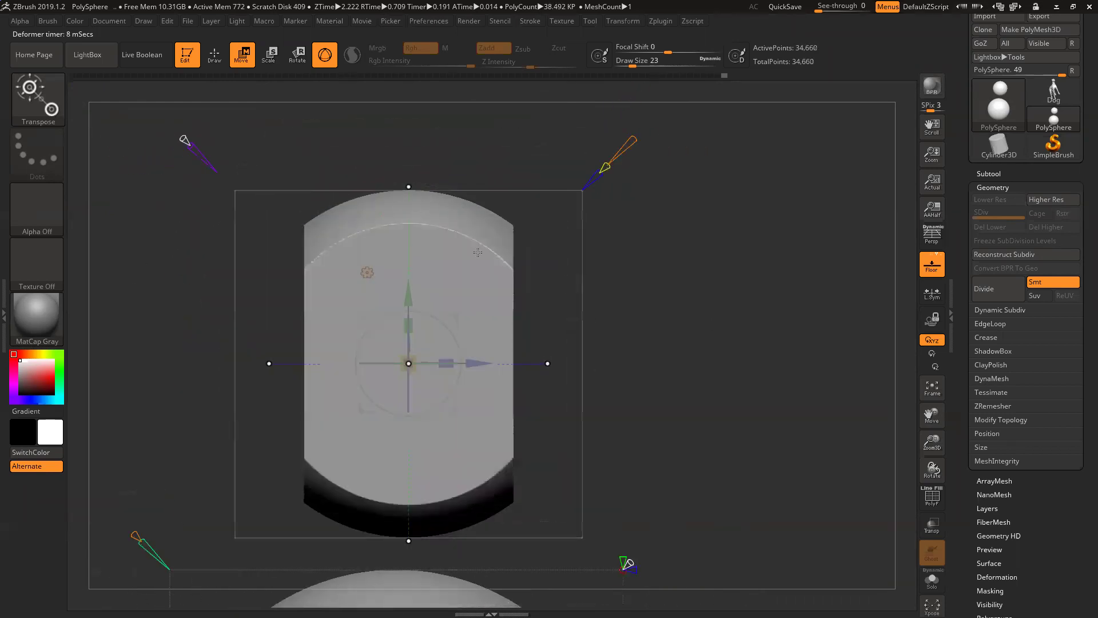
pyautogui.moveTo(553, 300); pyautogui.dragTo(562, 346)
pyautogui.moveTo(658, 338); pyautogui.dragTo(567, 363)
pyautogui.moveTo(408, 186); pyautogui.dragTo(416, 206)
pyautogui.moveTo(720, 235); pyautogui.dragTo(862, 404)
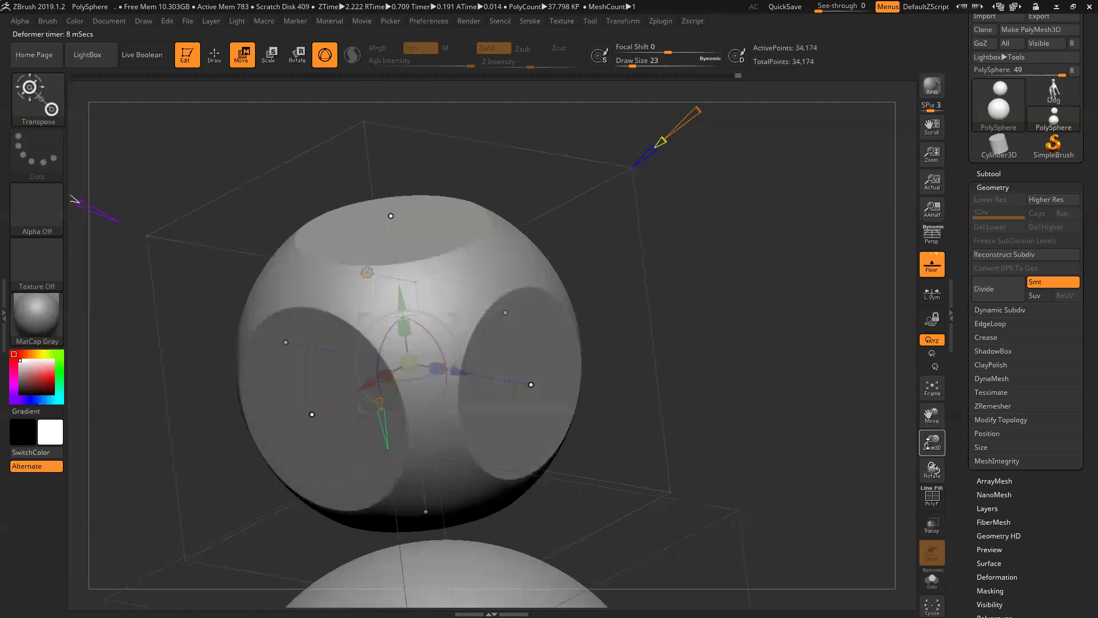
# Square the trimmed sphere into a cube with rounded edges using the deformer's corner cone handle.
pyautogui.moveTo(928, 443); pyautogui.dragTo(899, 394)
pyautogui.moveTo(721, 305)
pyautogui.mouseDown()
pyautogui.moveTo(708, 318)
pyautogui.moveTo(732, 290)
pyautogui.mouseUp()
pyautogui.moveTo(535, 219); pyautogui.dragTo(595, 203)
pyautogui.moveTo(640, 289); pyautogui.dragTo(505, 301)
pyautogui.moveTo(678, 306); pyautogui.dragTo(697, 325)
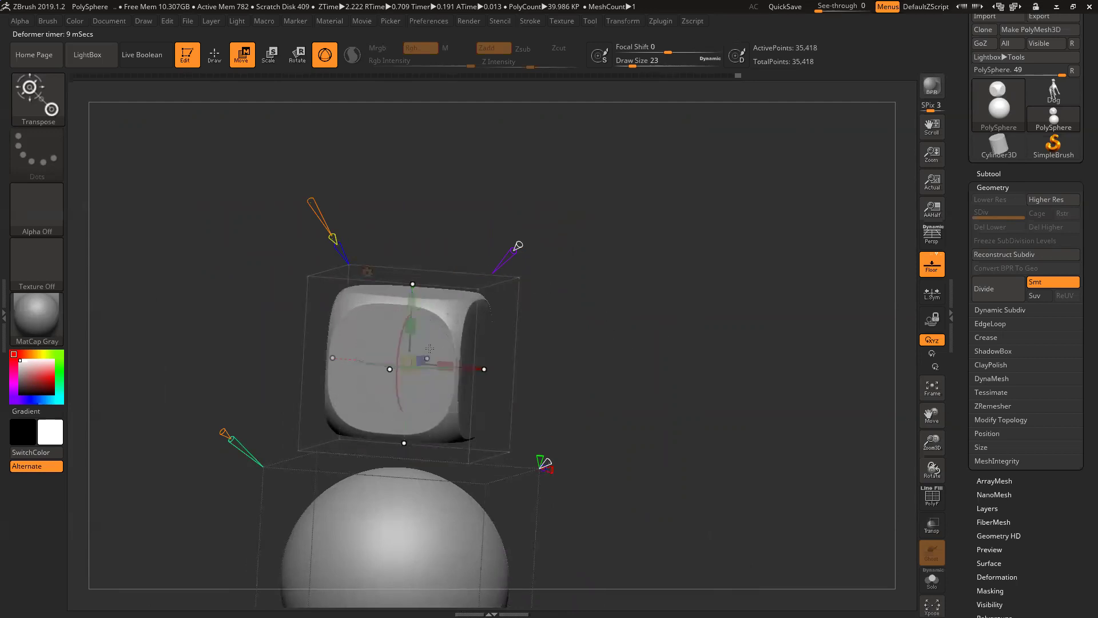
pyautogui.moveTo(658, 345); pyautogui.dragTo(397, 303)
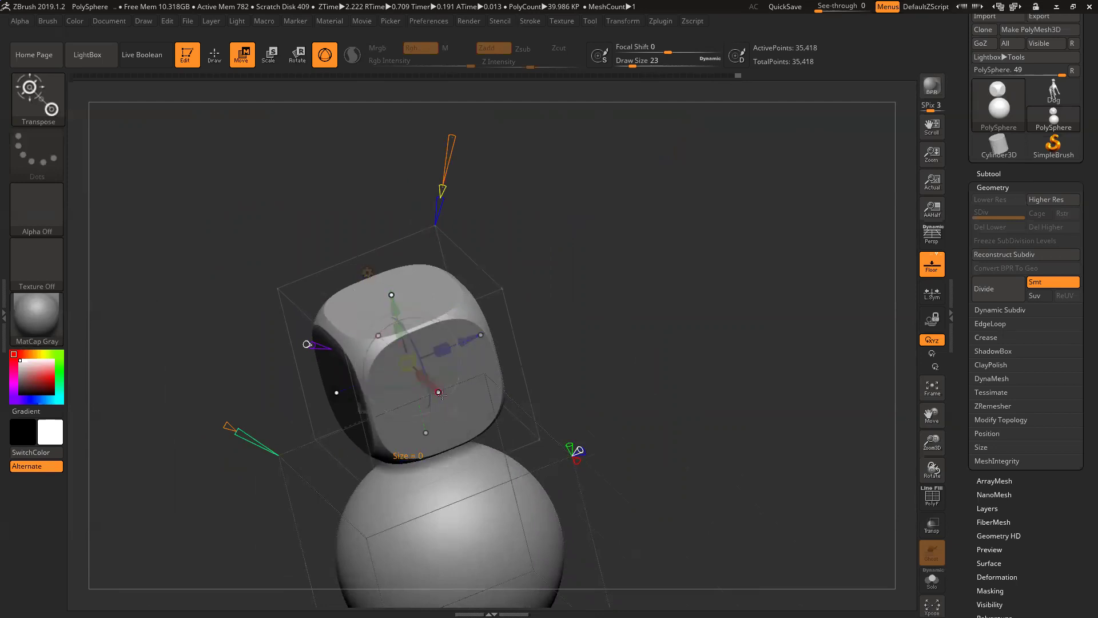
pyautogui.moveTo(564, 306); pyautogui.dragTo(675, 277)
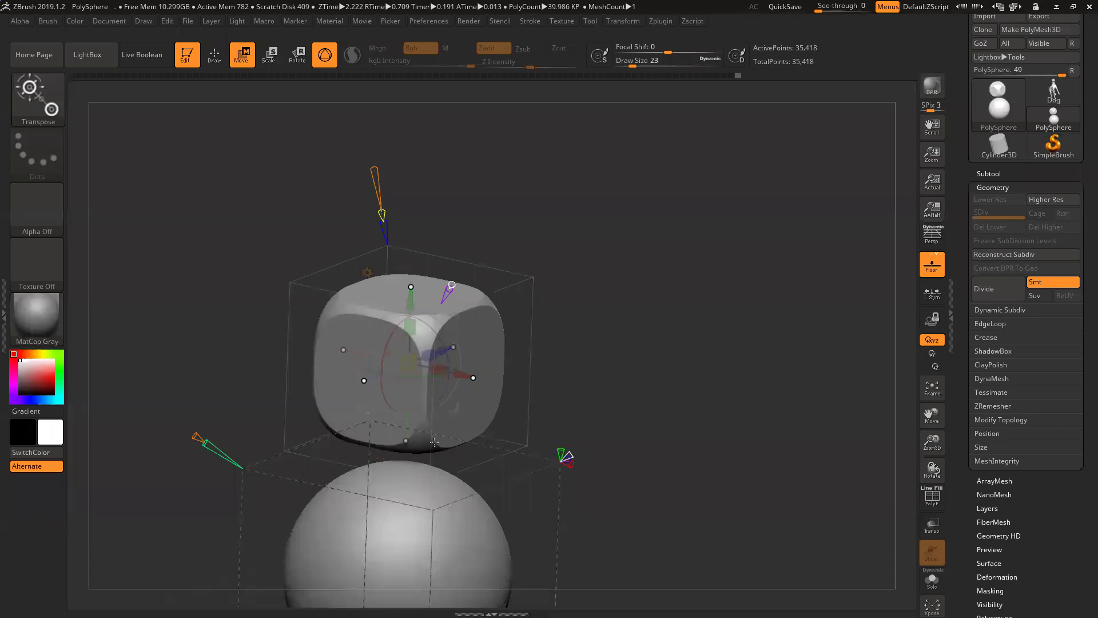
# Switch to Chrome, view the Cinema 4D Hard Surface Modeling Tutorial image in the hard surface results, and return to ZBrush.
pyautogui.click(1056, 8)
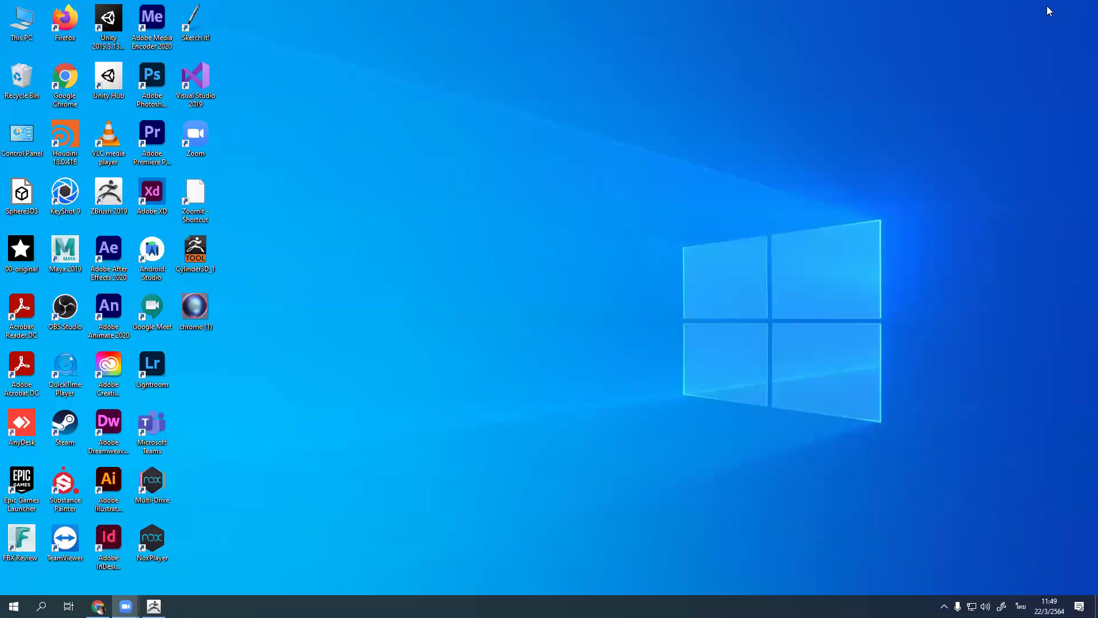
pyautogui.click(98, 606)
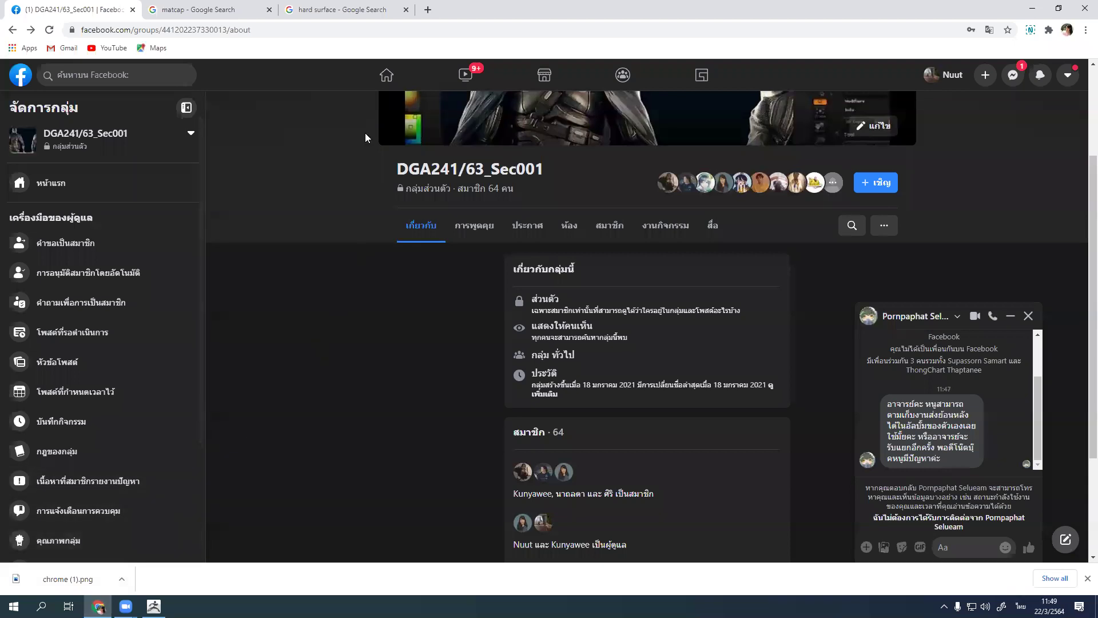
pyautogui.click(317, 12)
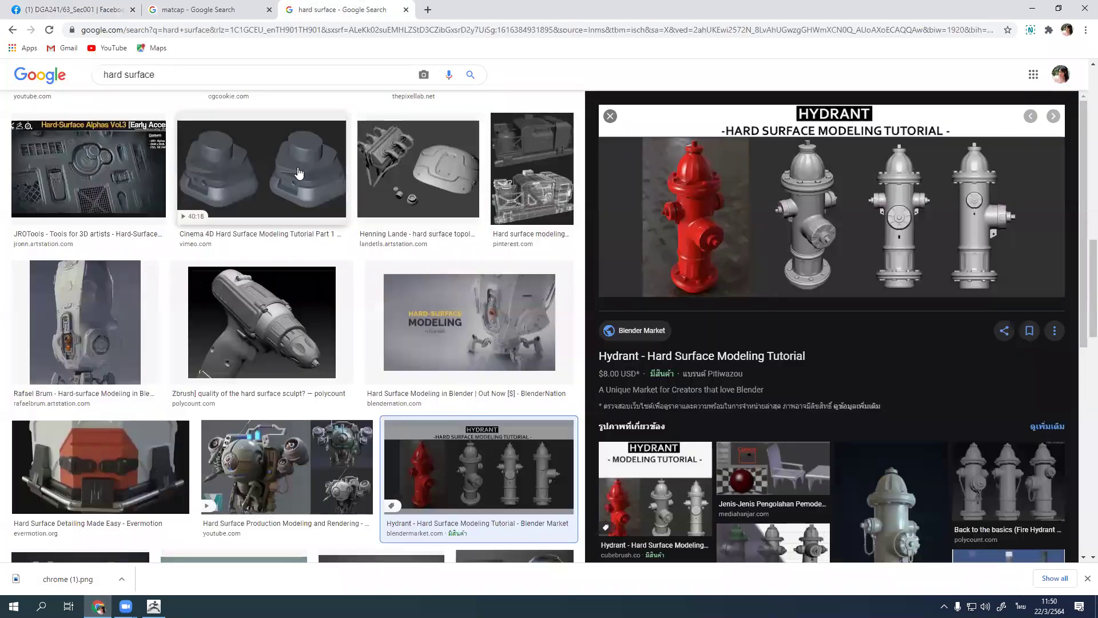
pyautogui.click(261, 169)
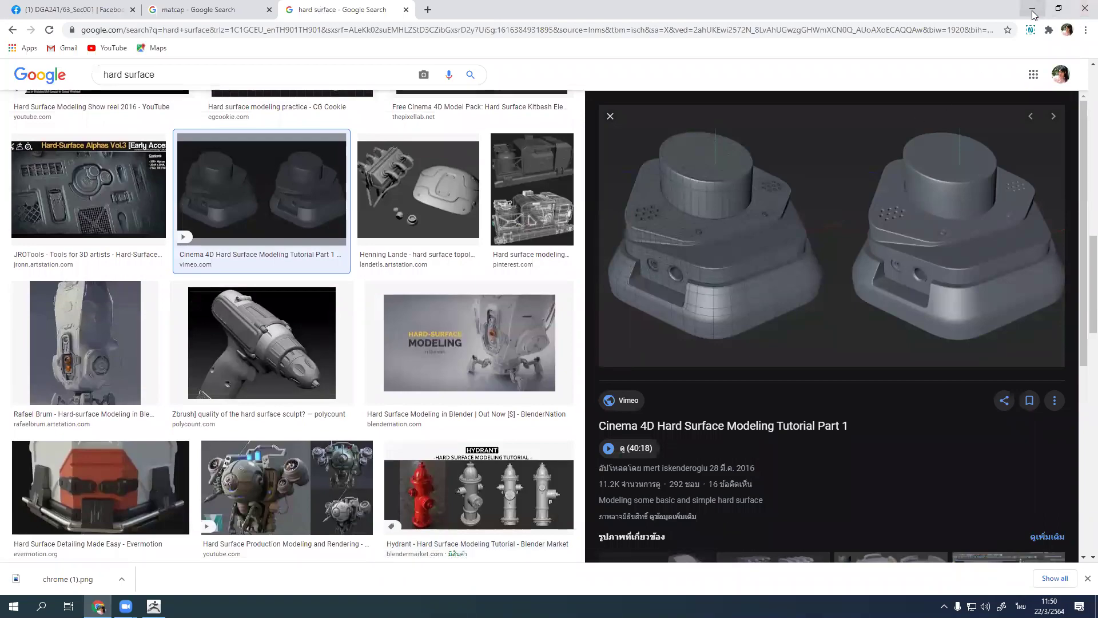
pyautogui.click(1033, 11)
pyautogui.click(153, 606)
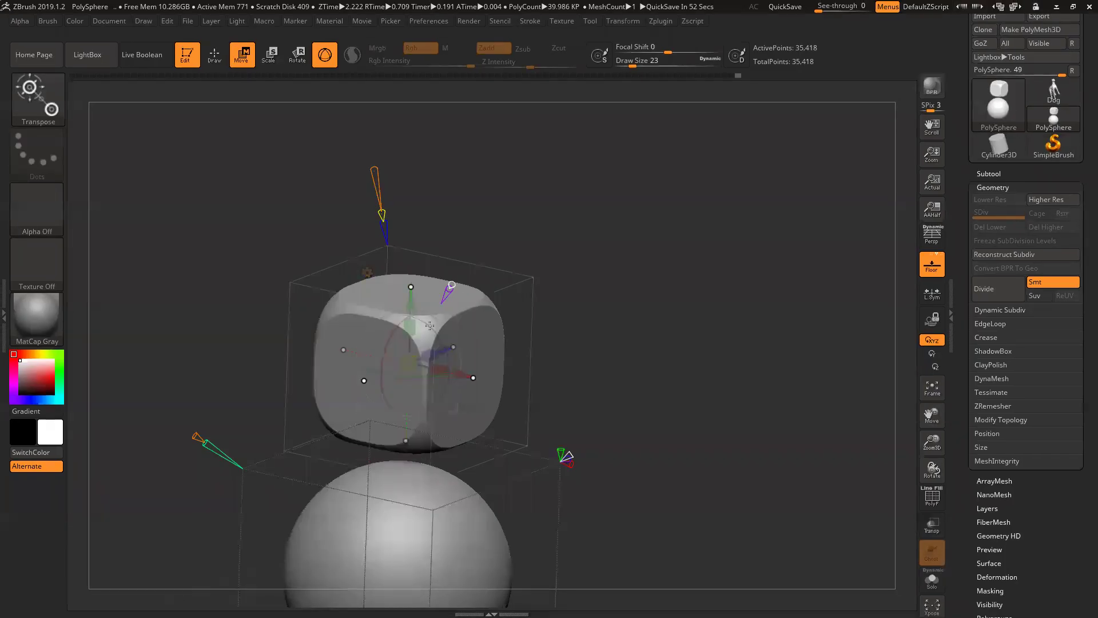
# Lower the rounded cube's top face and slightly extend its bottom face with the vertical handles.
pyautogui.moveTo(411, 285)
pyautogui.moveTo(412, 285); pyautogui.dragTo(411, 297)
pyautogui.moveTo(406, 441)
pyautogui.mouseDown()
pyautogui.moveTo(403, 433)
pyautogui.moveTo(404, 446)
pyautogui.mouseUp()
pyautogui.moveTo(633, 337)
pyautogui.mouseDown()
pyautogui.moveTo(666, 359)
pyautogui.moveTo(649, 336)
pyautogui.mouseUp()
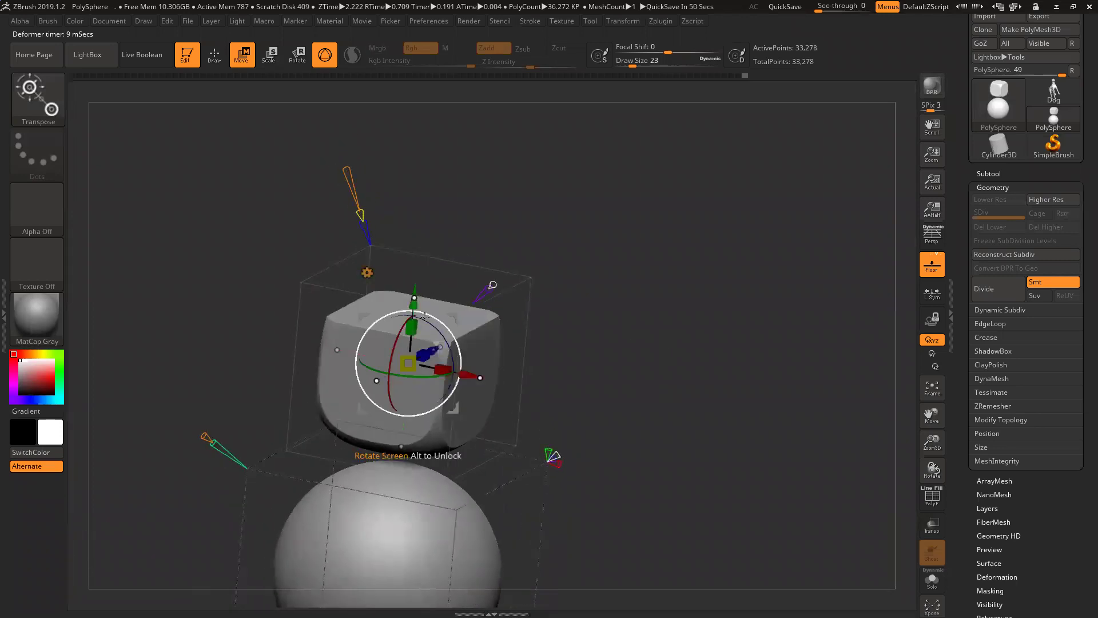
pyautogui.moveTo(425, 316); pyautogui.dragTo(573, 270)
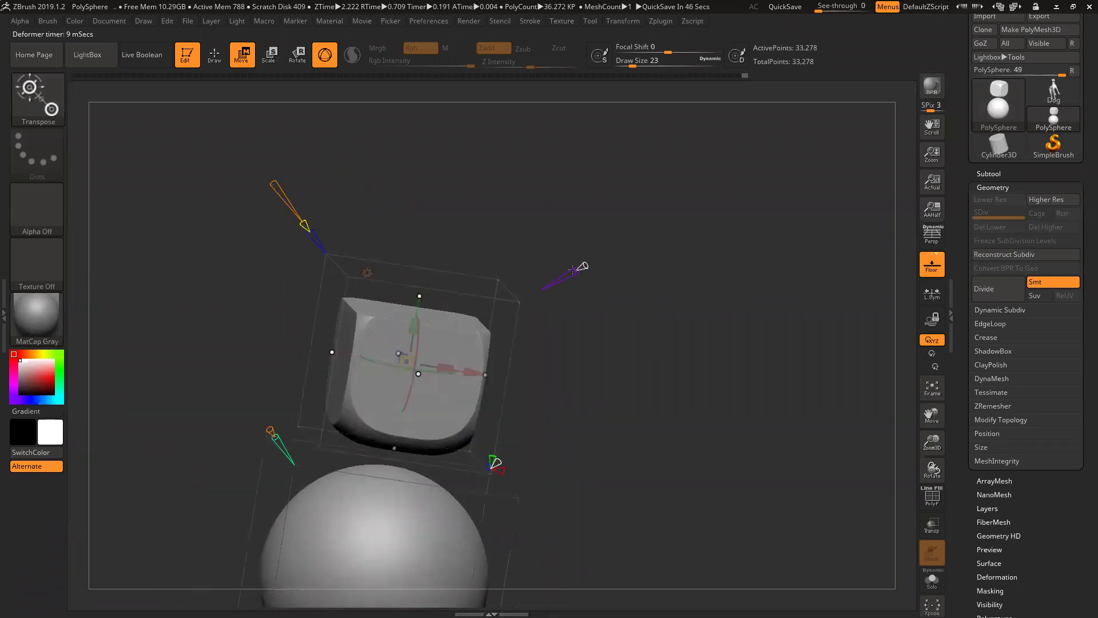
pyautogui.moveTo(543, 355); pyautogui.dragTo(411, 398)
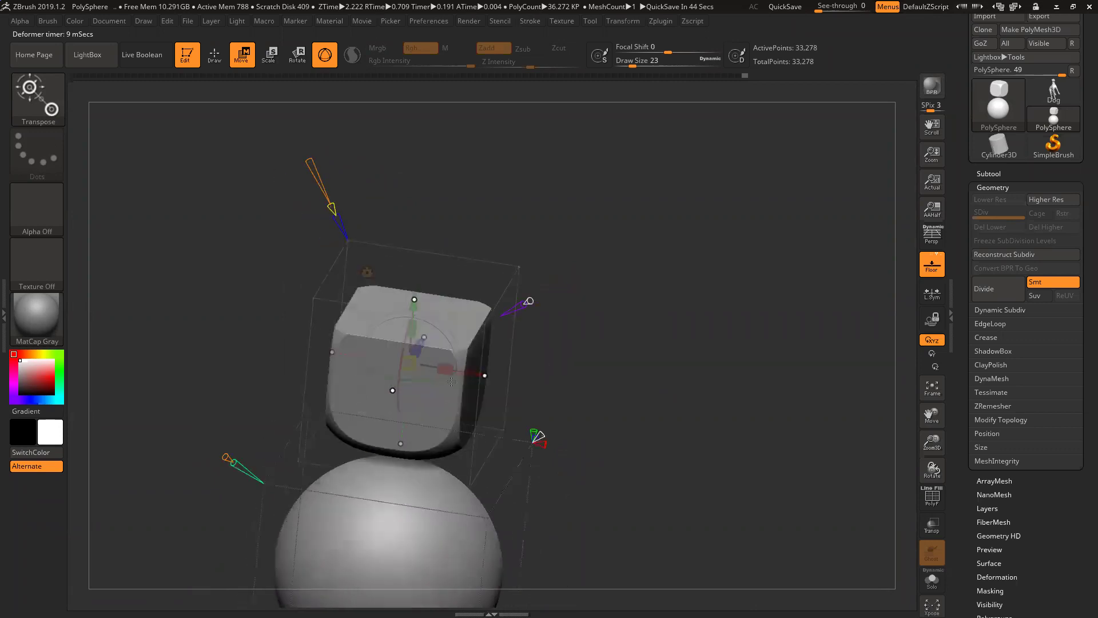
# Open a round hole through the rounded cube and cut away its upper half with the deformer handles.
pyautogui.moveTo(458, 367); pyautogui.dragTo(580, 230)
pyautogui.moveTo(686, 311); pyautogui.dragTo(632, 286)
pyautogui.moveTo(398, 296); pyautogui.dragTo(403, 317)
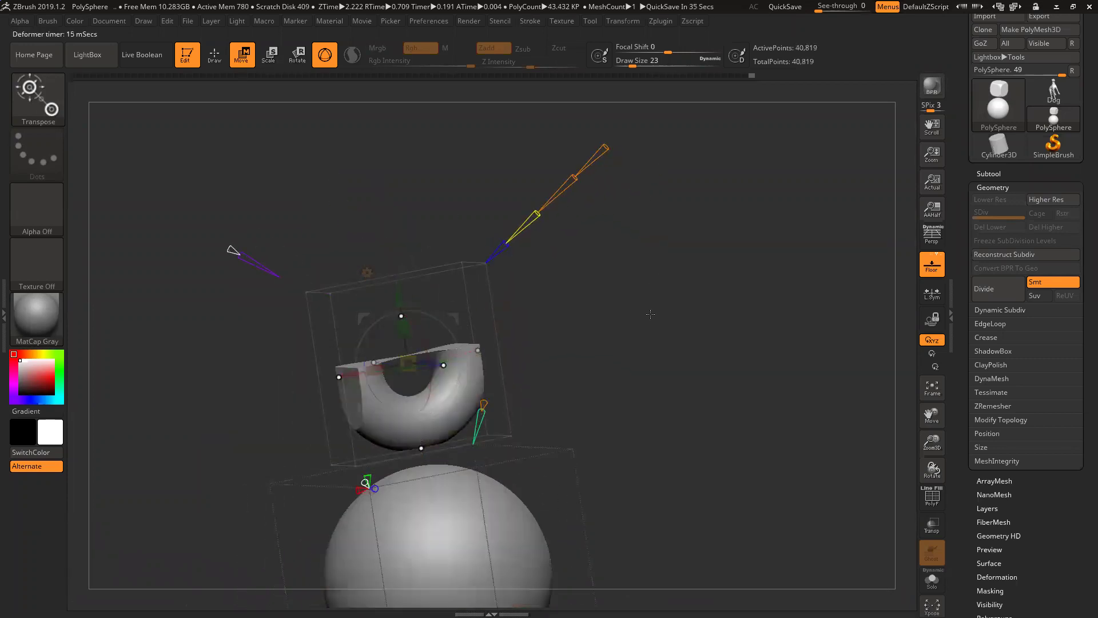
pyautogui.moveTo(650, 314); pyautogui.dragTo(457, 377)
pyautogui.moveTo(619, 349); pyautogui.dragTo(580, 328)
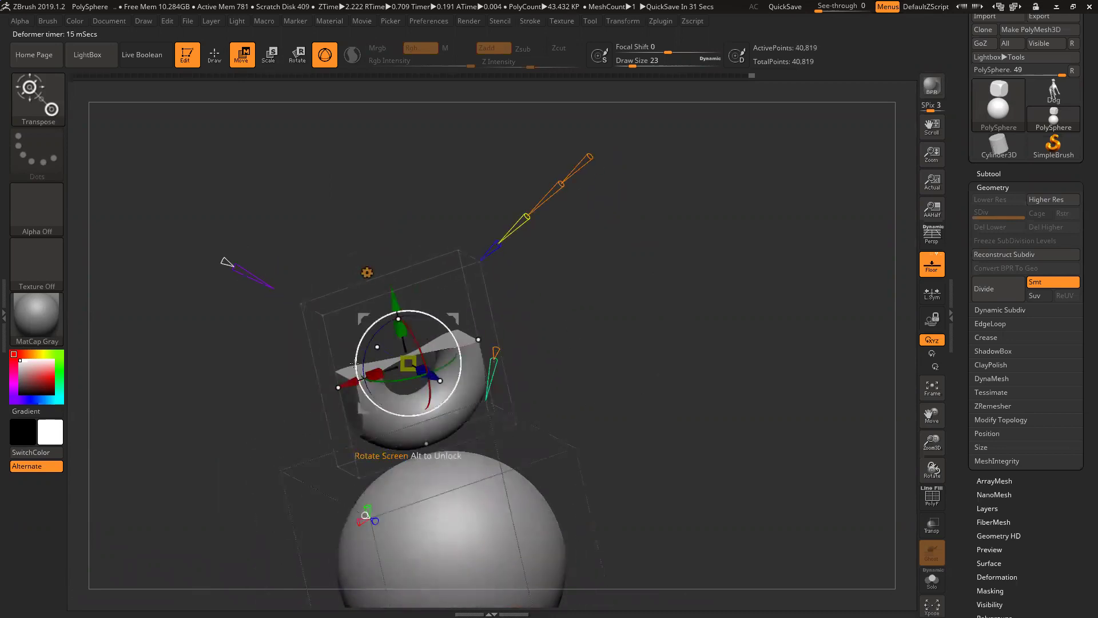
pyautogui.moveTo(927, 441); pyautogui.dragTo(956, 470)
pyautogui.moveTo(625, 311); pyautogui.dragTo(584, 286)
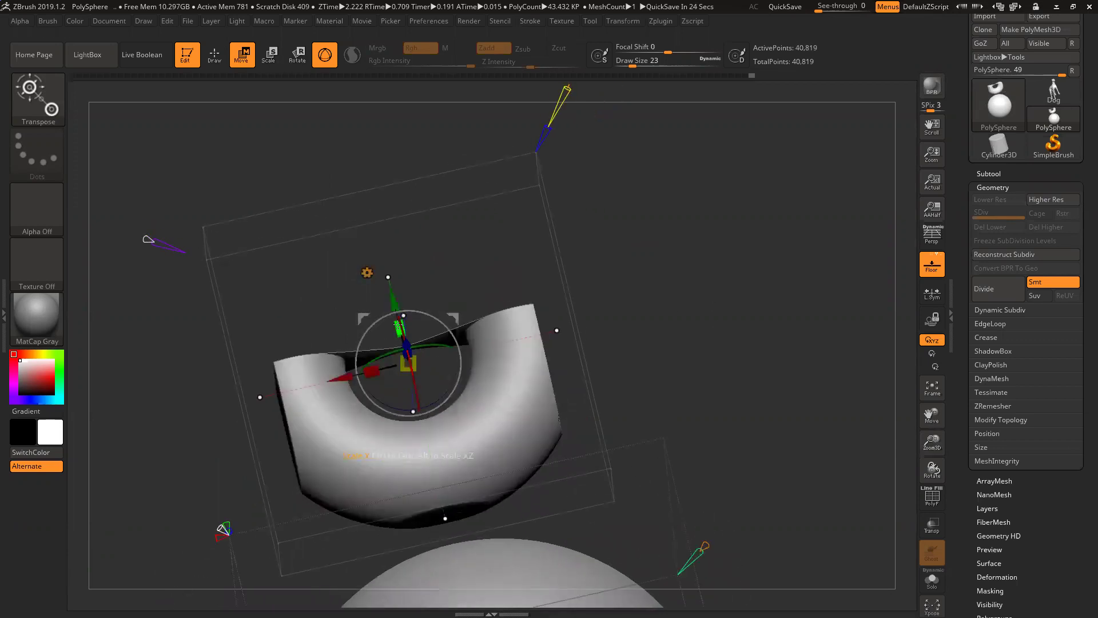
pyautogui.moveTo(698, 285); pyautogui.dragTo(524, 340)
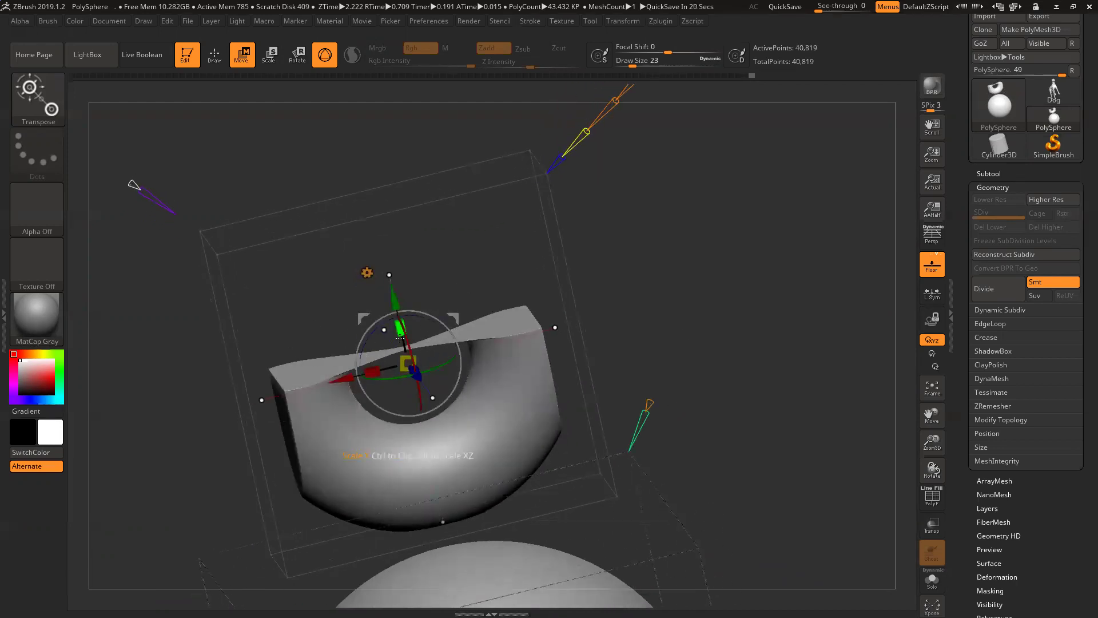
# Restore the holed block's upper half, narrow its sides, and sharpen its rounded profile into flat faces with the deformer handles.
pyautogui.moveTo(389, 275); pyautogui.dragTo(370, 150)
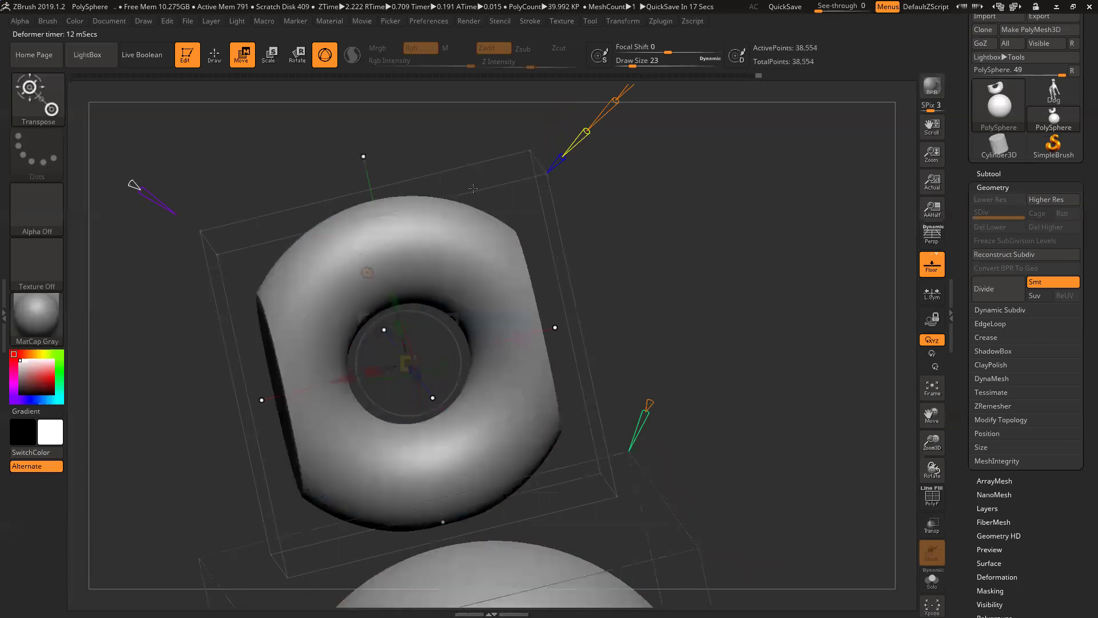
pyautogui.moveTo(735, 265); pyautogui.dragTo(730, 274)
pyautogui.moveTo(554, 337); pyautogui.dragTo(534, 341)
pyautogui.moveTo(639, 324); pyautogui.dragTo(627, 304)
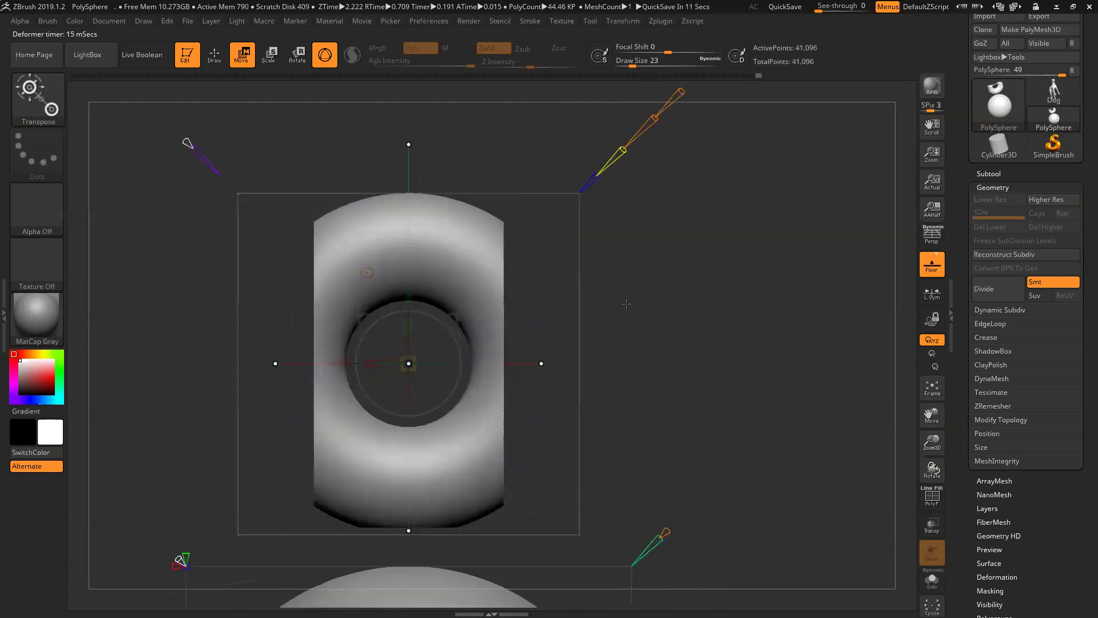
pyautogui.moveTo(678, 93); pyautogui.dragTo(710, 70)
pyautogui.moveTo(741, 217); pyautogui.dragTo(771, 245)
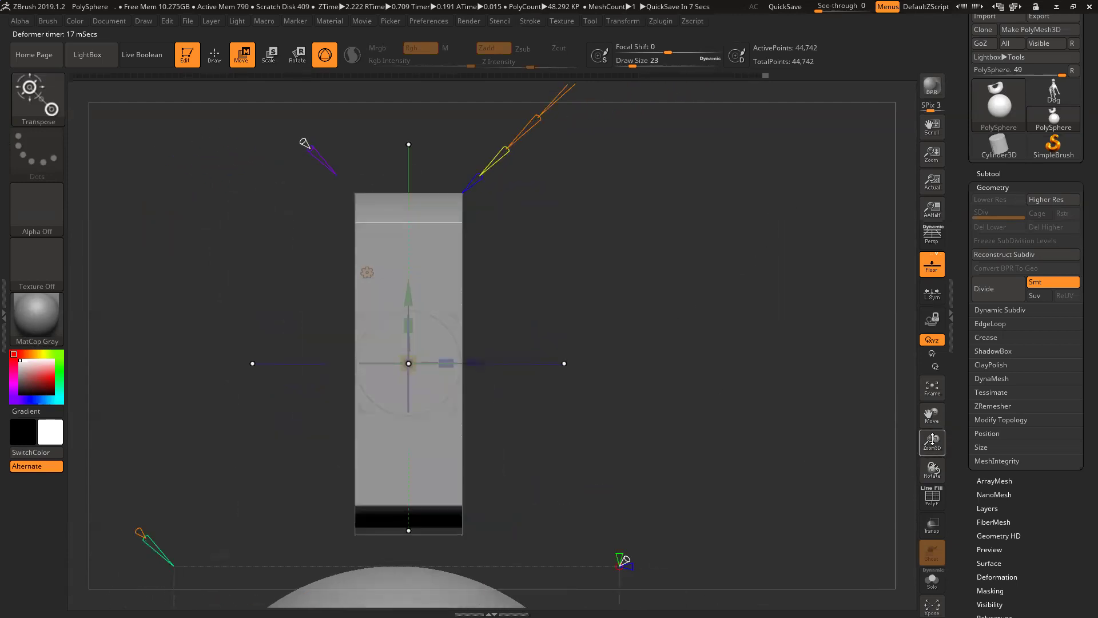
# Move the holed block along the Z and Y axes from above the lower sphere down to beside it.
pyautogui.moveTo(932, 440); pyautogui.dragTo(932, 401)
pyautogui.moveTo(641, 366); pyautogui.dragTo(537, 372)
pyautogui.moveTo(465, 369); pyautogui.dragTo(601, 393)
pyautogui.moveTo(541, 302); pyautogui.dragTo(548, 473)
pyautogui.keyDown('alt'); pyautogui.moveTo(715, 473); pyautogui.dragTo(638, 285); pyautogui.keyUp('alt')
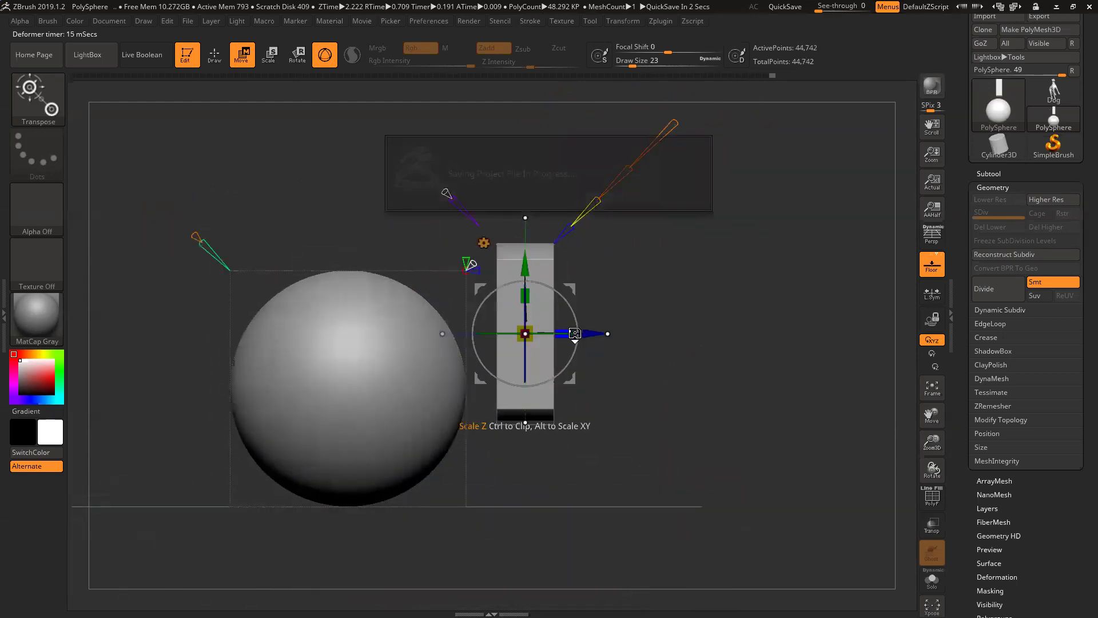
# Bring the holed block against the sphere's side and lower it about 0.42 along Y to centre it on the sphere.
pyautogui.moveTo(575, 333); pyautogui.dragTo(539, 330)
pyautogui.moveTo(487, 250); pyautogui.dragTo(487, 307)
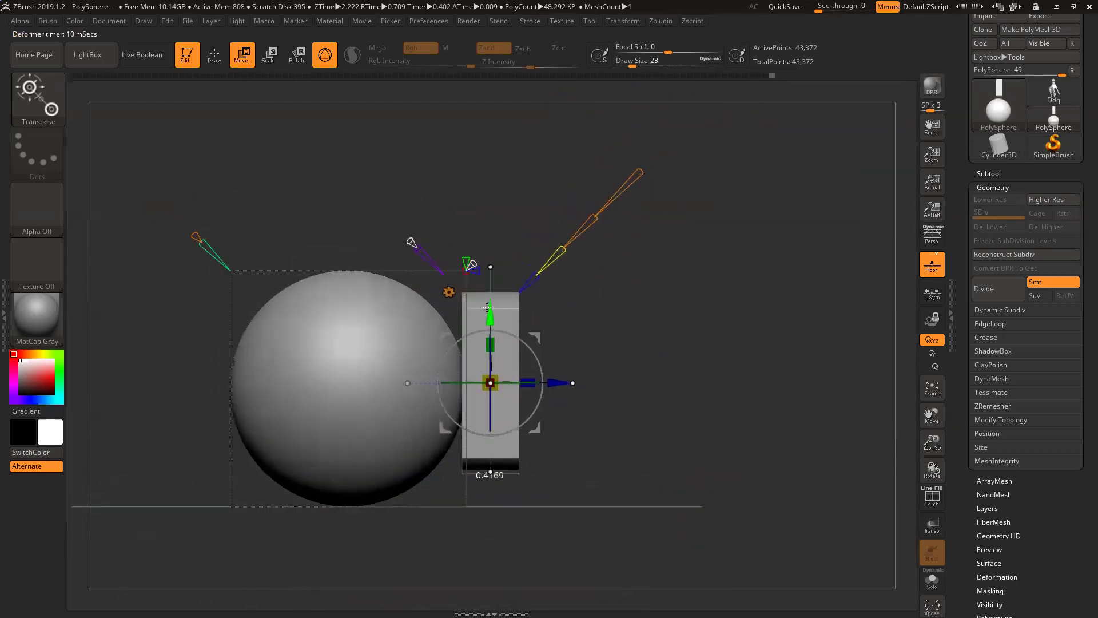
pyautogui.moveTo(540, 379)
pyautogui.mouseDown()
pyautogui.moveTo(503, 379)
pyautogui.moveTo(523, 379)
pyautogui.mouseUp()
pyautogui.moveTo(629, 384); pyautogui.dragTo(531, 377)
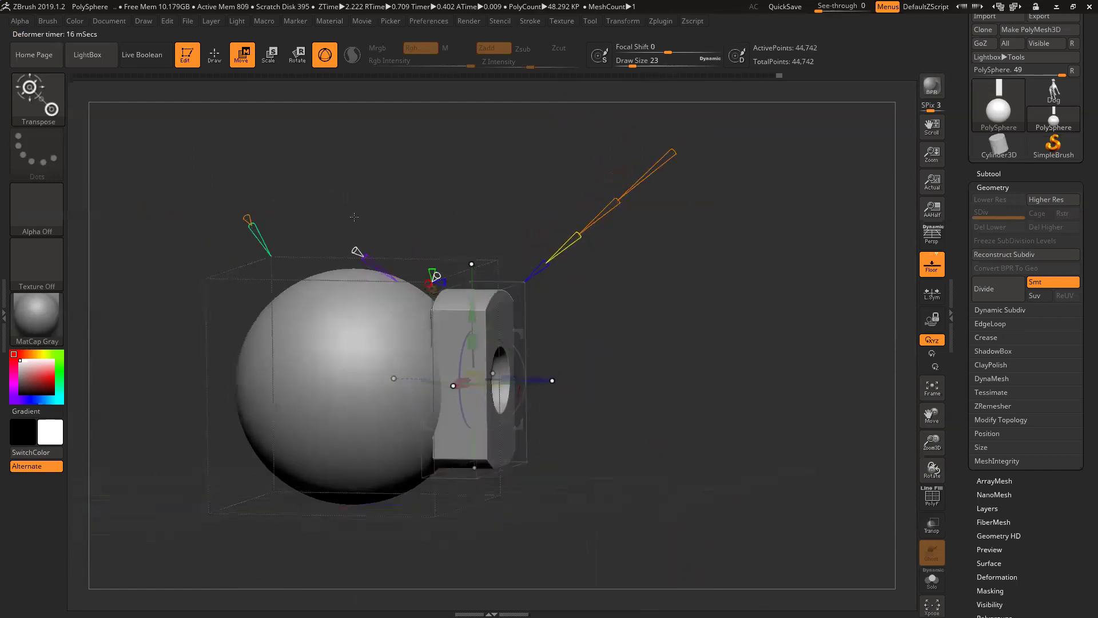
# Try duplicating the holed block twice in a row along the Z axis, about 0.5 apart, and undo the copies.
pyautogui.click(356, 250)
pyautogui.keyDown('ctrl'); pyautogui.moveTo(538, 378); pyautogui.dragTo(598, 392); pyautogui.keyUp('ctrl')
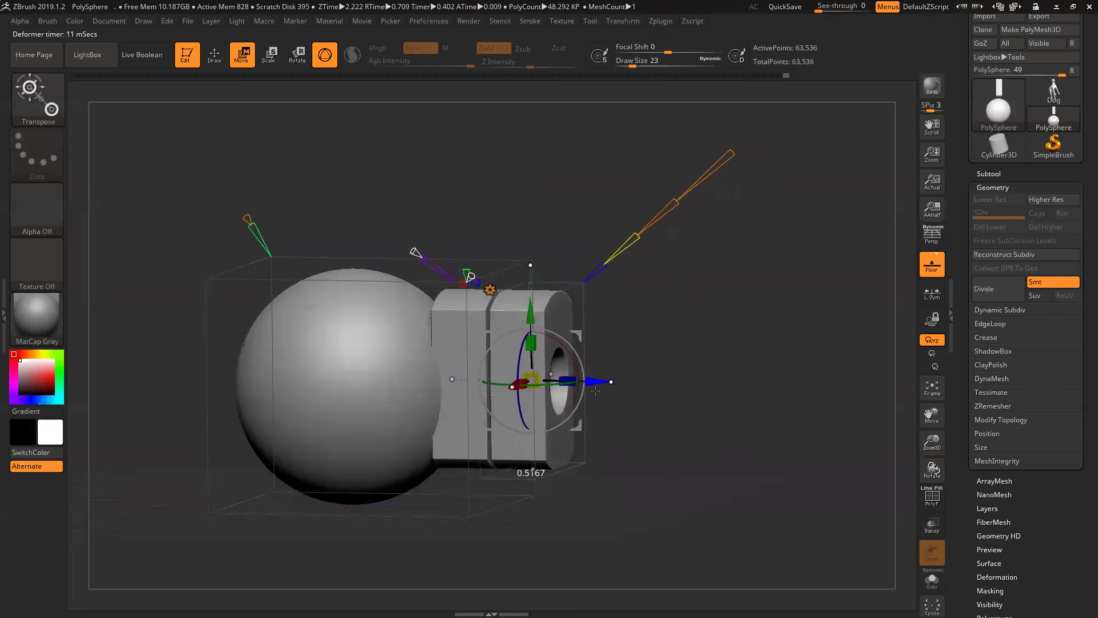
pyautogui.click(415, 247)
pyautogui.keyDown('ctrl'); pyautogui.moveTo(596, 380); pyautogui.dragTo(650, 391); pyautogui.keyUp('ctrl')
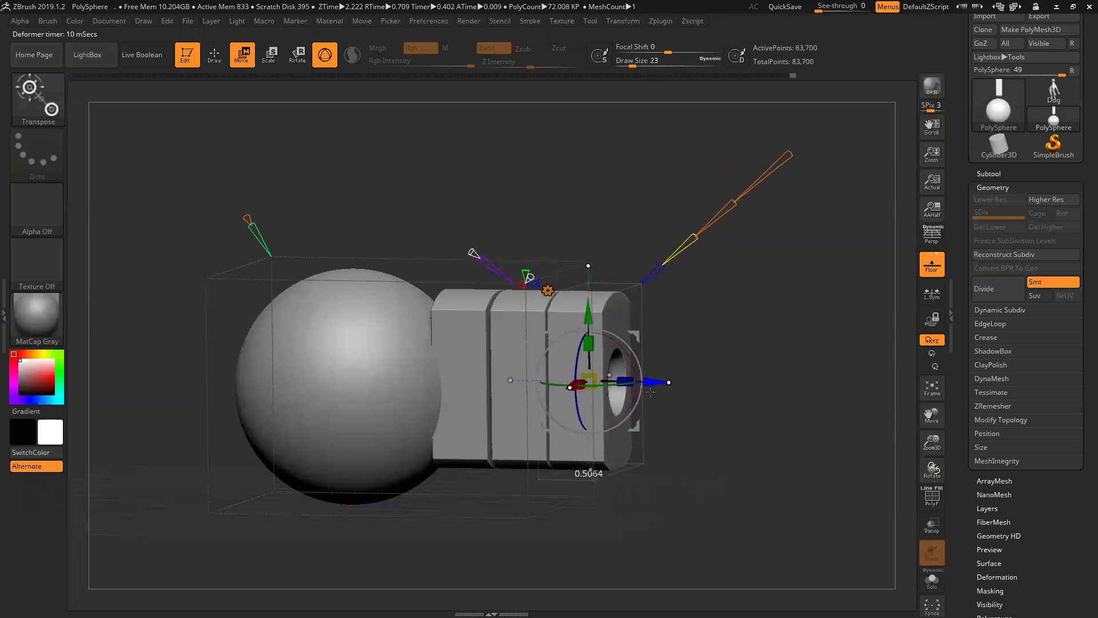
pyautogui.moveTo(703, 366)
pyautogui.mouseDown()
pyautogui.moveTo(709, 395)
pyautogui.moveTo(515, 372)
pyautogui.moveTo(732, 356)
pyautogui.moveTo(593, 273)
pyautogui.moveTo(595, 466)
pyautogui.moveTo(632, 376)
pyautogui.moveTo(664, 359)
pyautogui.moveTo(584, 266)
pyautogui.moveTo(711, 366)
pyautogui.moveTo(719, 435)
pyautogui.moveTo(687, 368)
pyautogui.moveTo(684, 348)
pyautogui.moveTo(702, 345)
pyautogui.mouseUp()
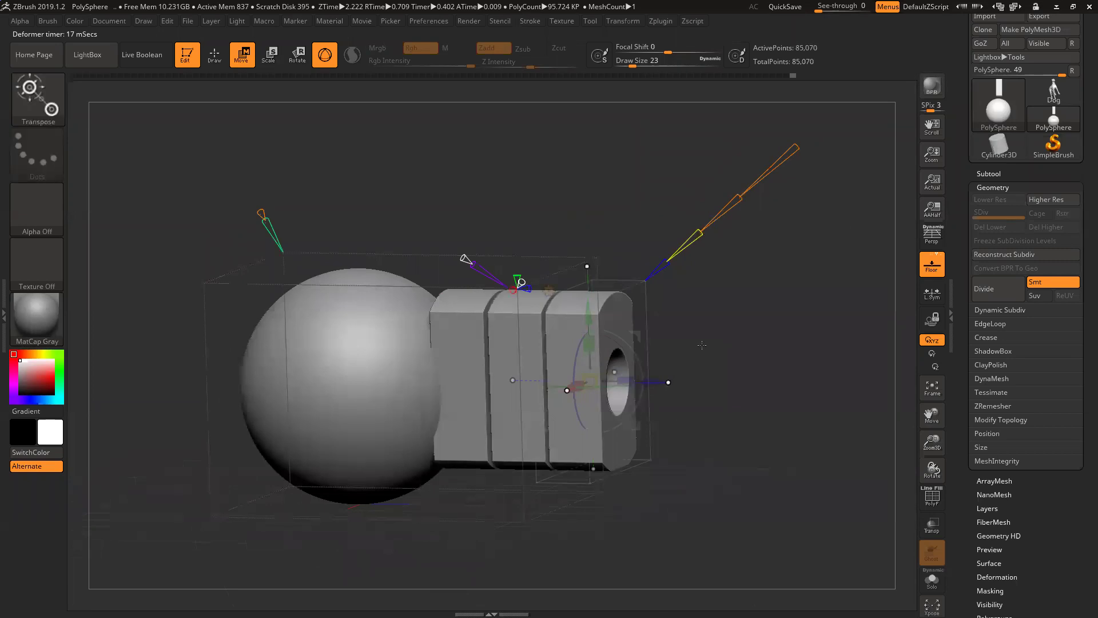
pyautogui.hotkey('ctrl', 'z')
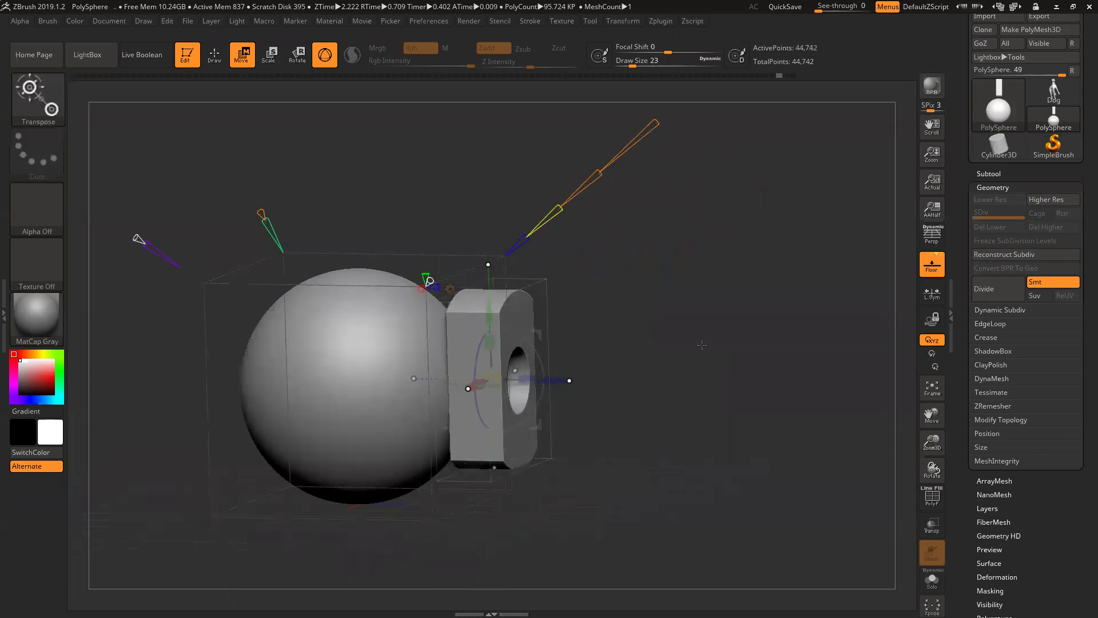
# Sink the holed block into the sphere's side along the Z axis and adjust its cone handle to blend the two shapes.
pyautogui.moveTo(552, 363); pyautogui.dragTo(673, 338)
pyautogui.moveTo(795, 440); pyautogui.dragTo(801, 412)
pyautogui.moveTo(562, 378); pyautogui.dragTo(548, 379)
pyautogui.moveTo(416, 251); pyautogui.dragTo(442, 278)
pyautogui.moveTo(564, 361); pyautogui.dragTo(477, 391)
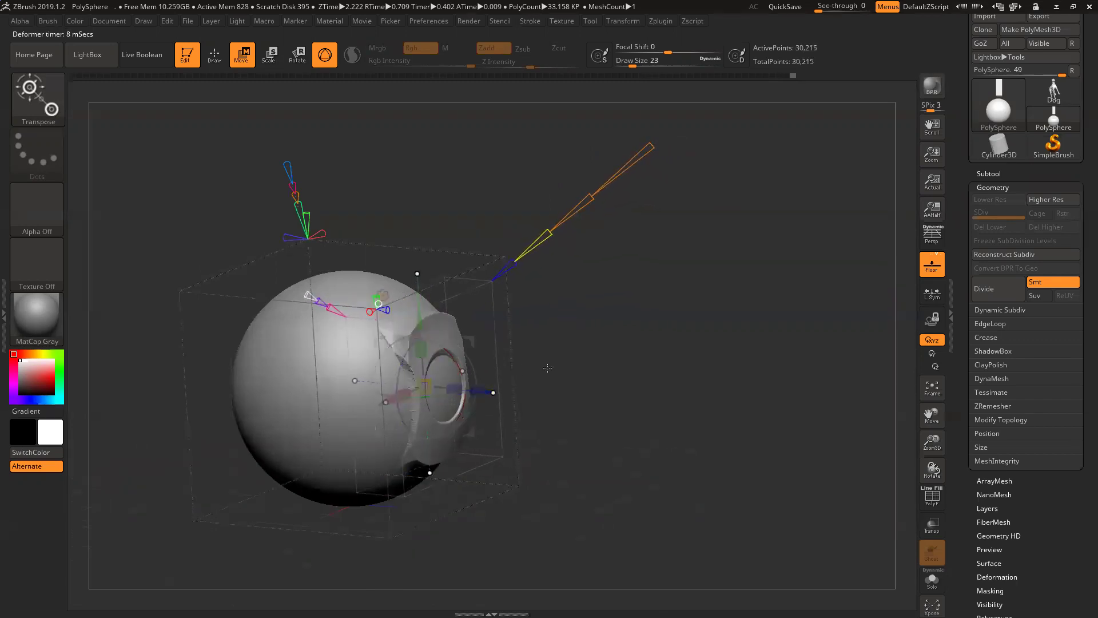
pyautogui.moveTo(604, 390); pyautogui.dragTo(604, 378)
pyautogui.moveTo(932, 442); pyautogui.dragTo(933, 503)
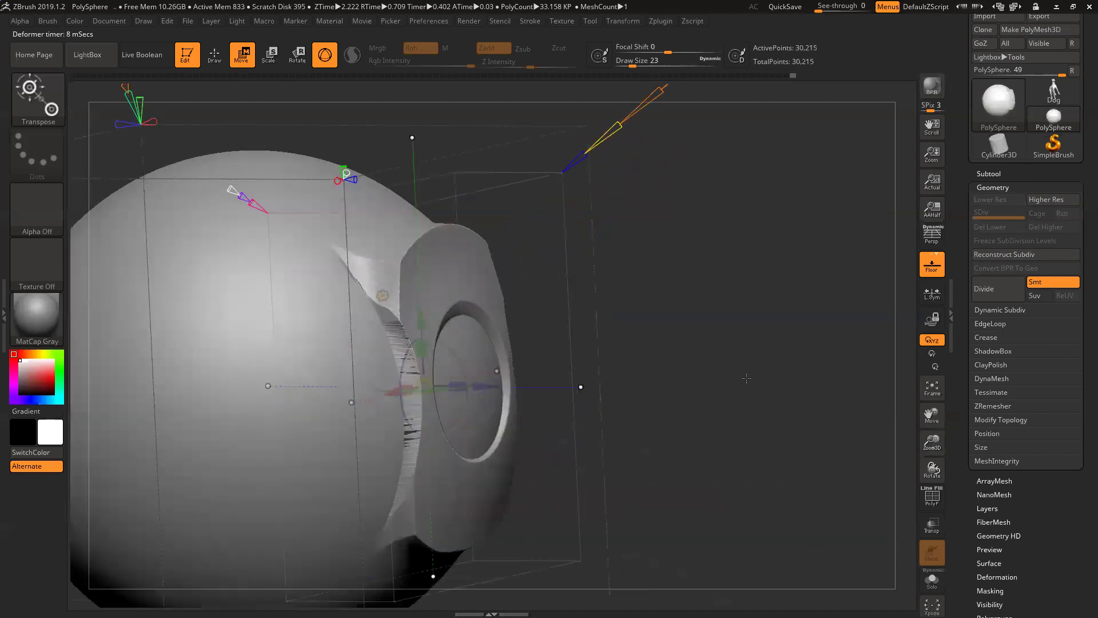
# Pull the holed block about 0.18 along the Z axis out of the sphere's side and display the polyframe.
pyautogui.moveTo(700, 385); pyautogui.dragTo(764, 388)
pyautogui.moveTo(488, 386); pyautogui.dragTo(538, 382)
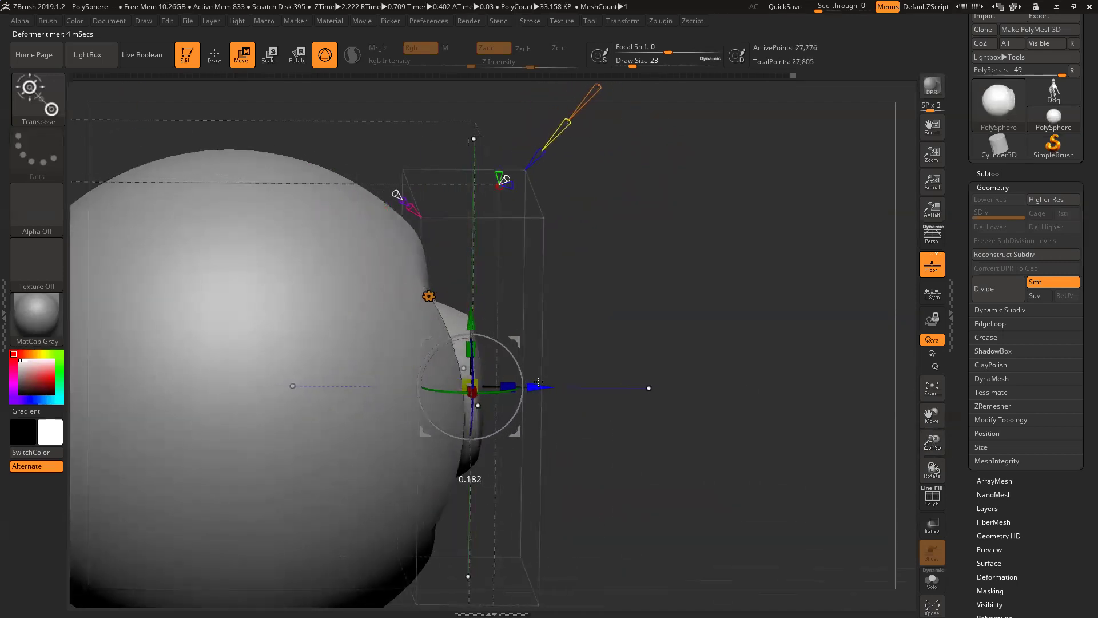
pyautogui.moveTo(691, 303); pyautogui.dragTo(204, 244)
pyautogui.hotkey('shift', 'f')
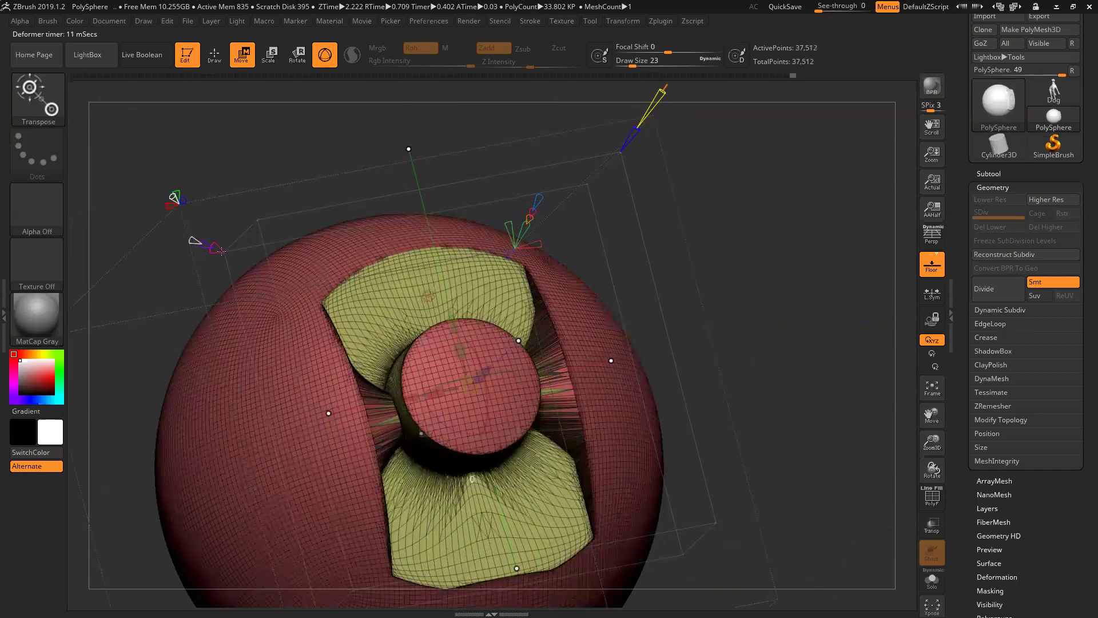
# Adjust the holed block's small cone handle to change its blend with the sphere and shift the block along Z.
pyautogui.moveTo(208, 244); pyautogui.dragTo(219, 251)
pyautogui.moveTo(658, 308); pyautogui.dragTo(728, 352)
pyautogui.moveTo(508, 395); pyautogui.dragTo(526, 404)
pyautogui.moveTo(240, 267); pyautogui.dragTo(168, 255, button='right')
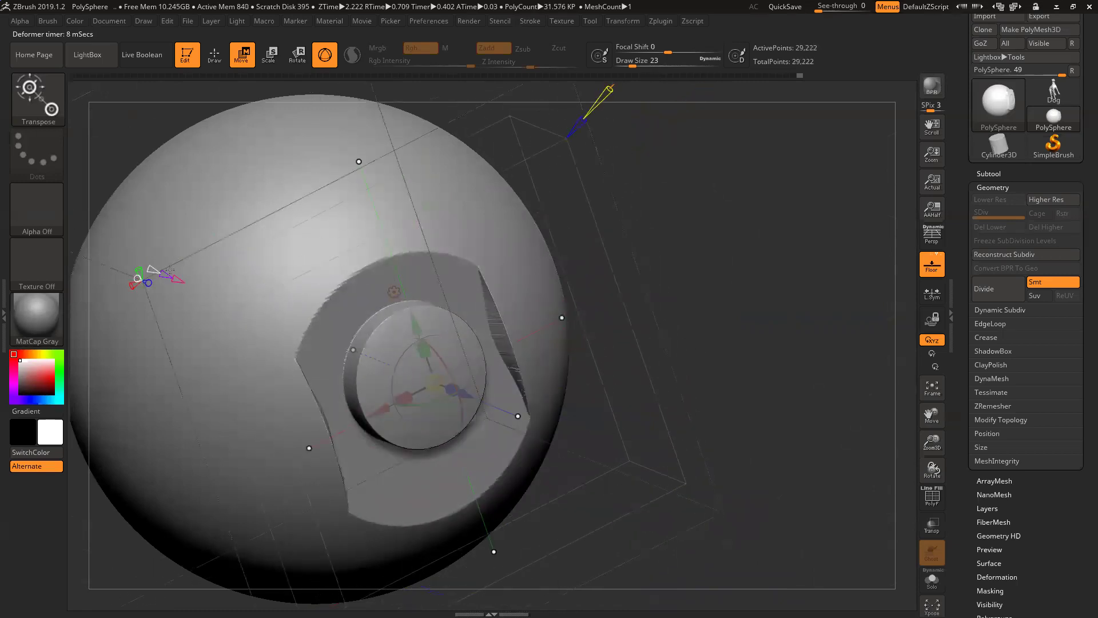
pyautogui.moveTo(172, 276); pyautogui.dragTo(190, 277)
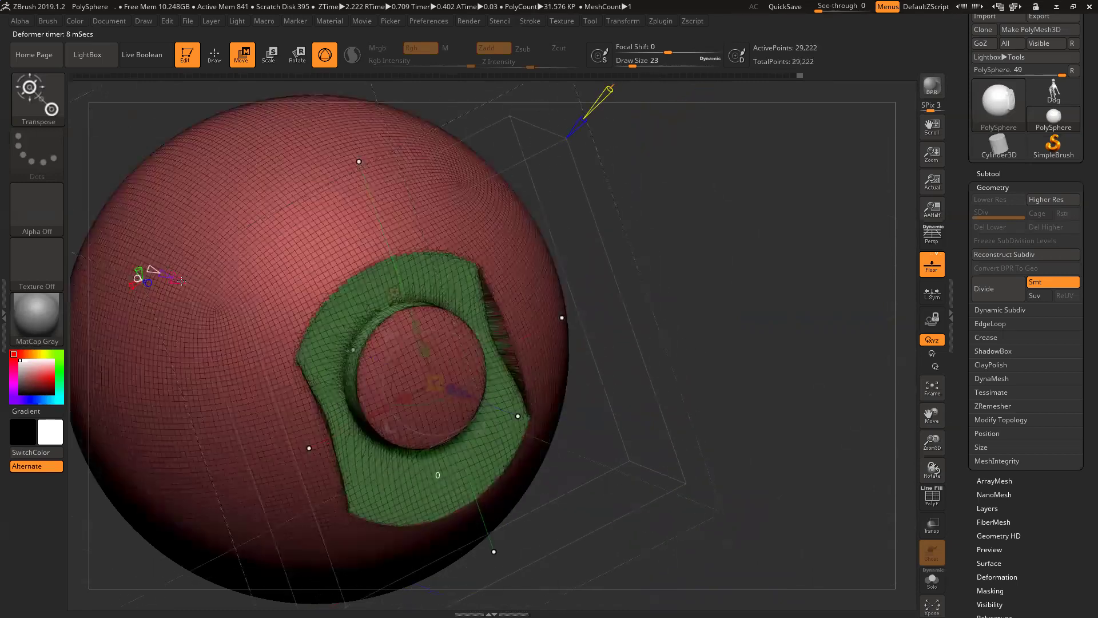
# Go back in the undo history to the stage with two separate spheres and discard the newer history entries.
pyautogui.moveTo(766, 323); pyautogui.dragTo(838, 314)
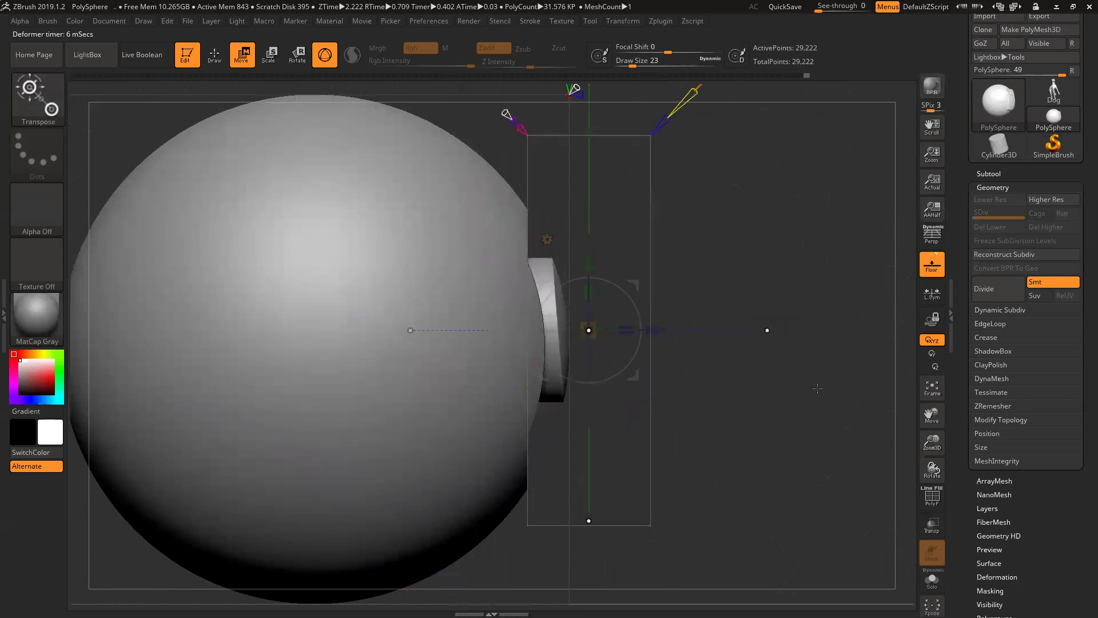
pyautogui.moveTo(934, 438); pyautogui.dragTo(934, 458)
pyautogui.keyDown('alt'); pyautogui.moveTo(826, 442); pyautogui.dragTo(853, 533); pyautogui.keyUp('alt')
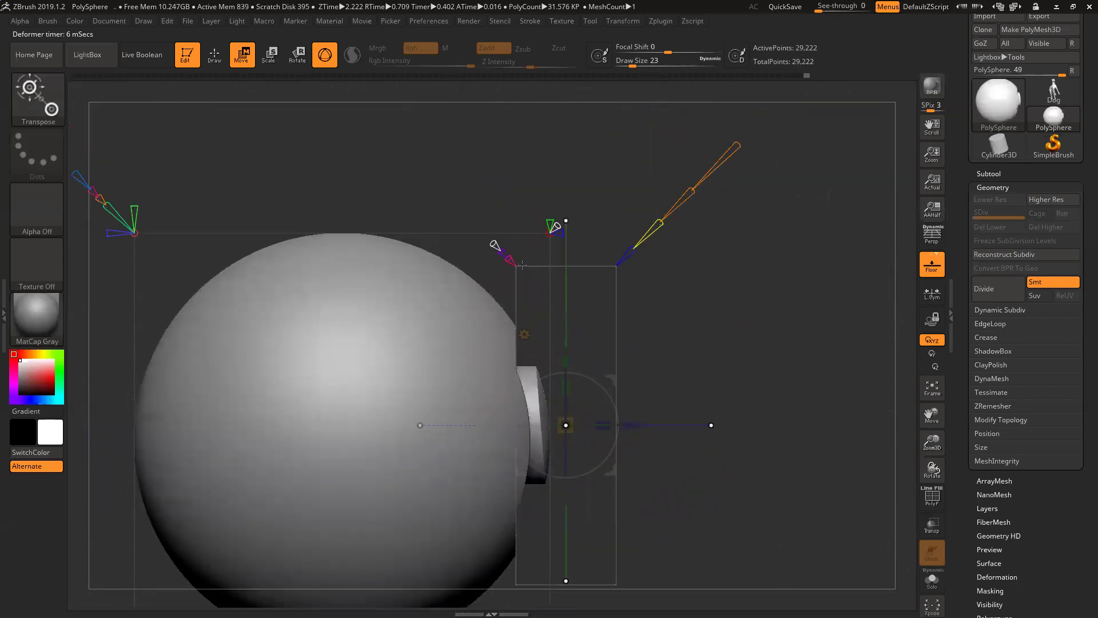
pyautogui.click(797, 75)
pyautogui.moveTo(795, 75); pyautogui.dragTo(730, 366)
pyautogui.moveTo(613, 387); pyautogui.dragTo(592, 406)
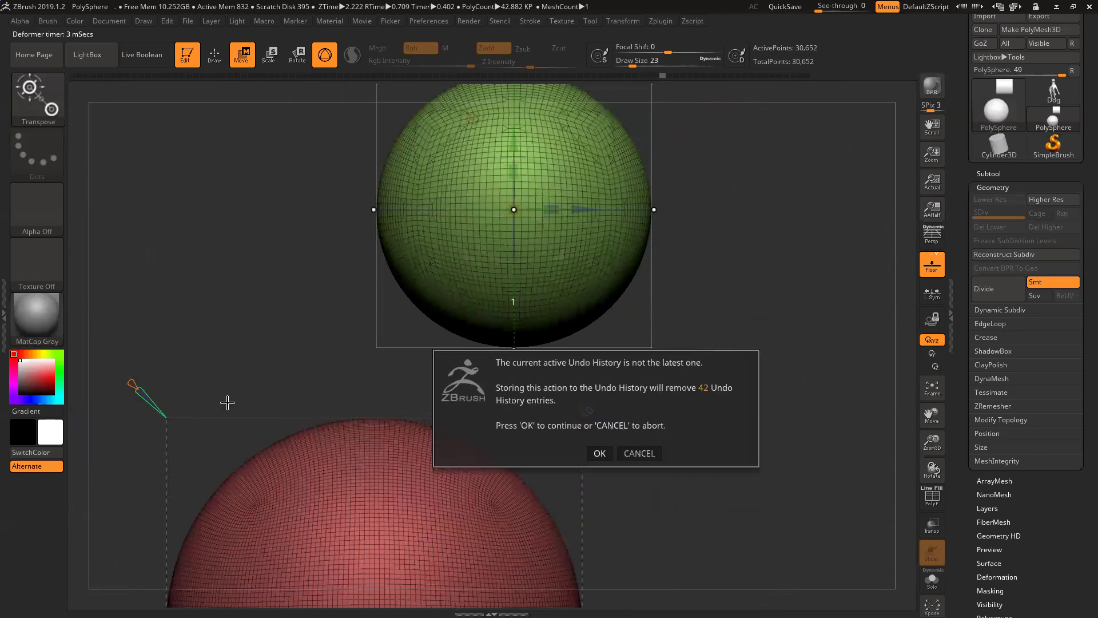
pyautogui.click(601, 453)
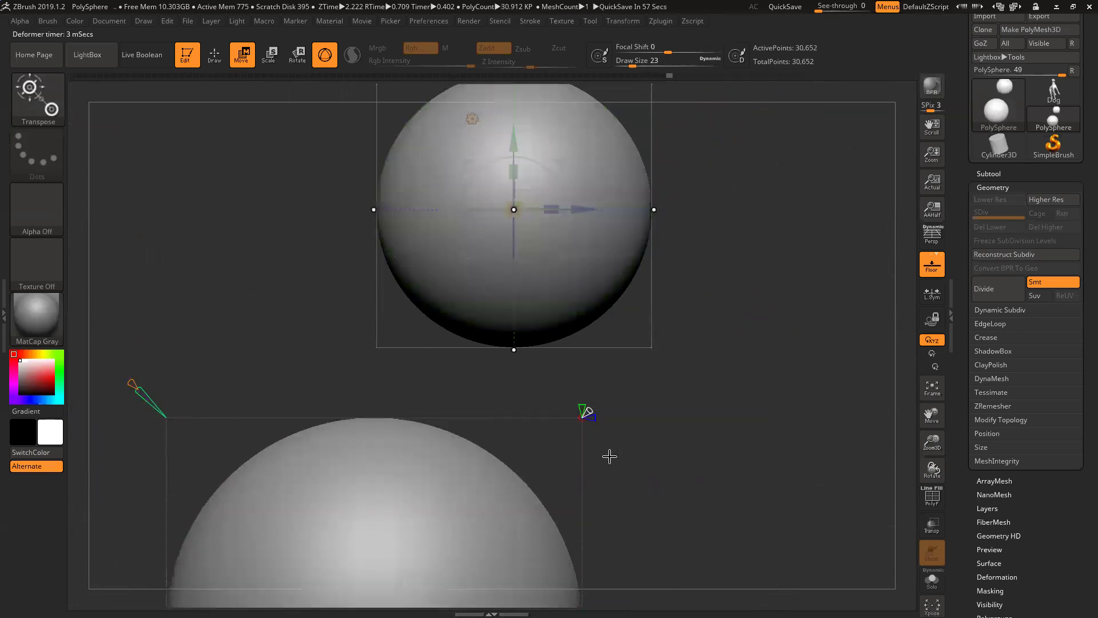
# Move the upper sphere down along the Y axis so it overlaps the top of the lower sphere.
pyautogui.moveTo(761, 292); pyautogui.dragTo(753, 414)
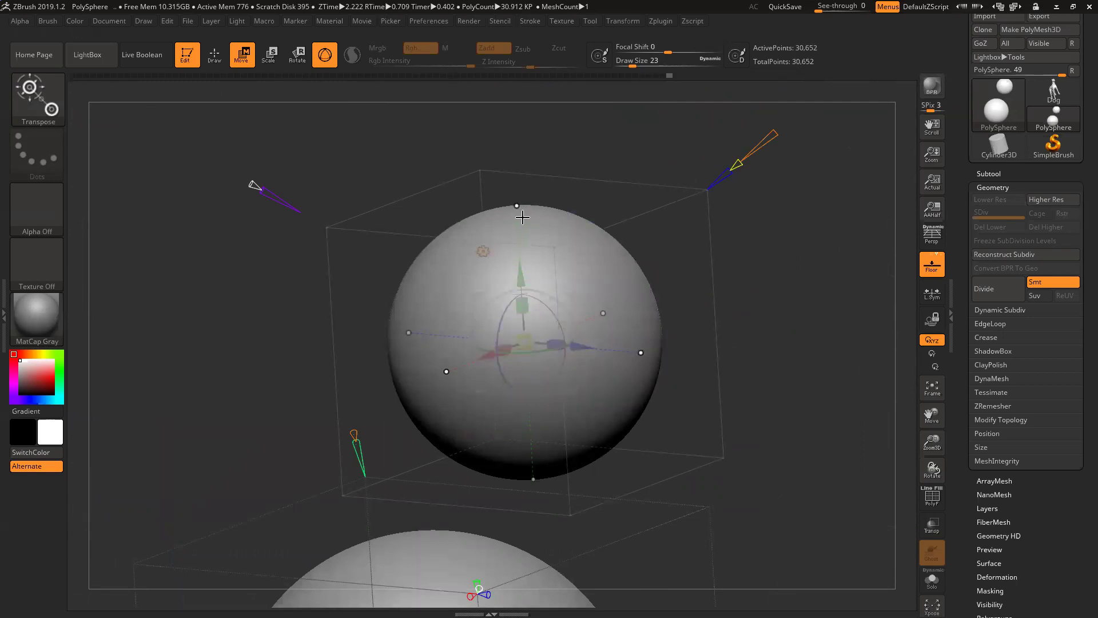
pyautogui.moveTo(517, 207)
pyautogui.mouseDown()
pyautogui.moveTo(523, 235)
pyautogui.moveTo(525, 203)
pyautogui.mouseUp()
pyautogui.moveTo(537, 300); pyautogui.dragTo(563, 321)
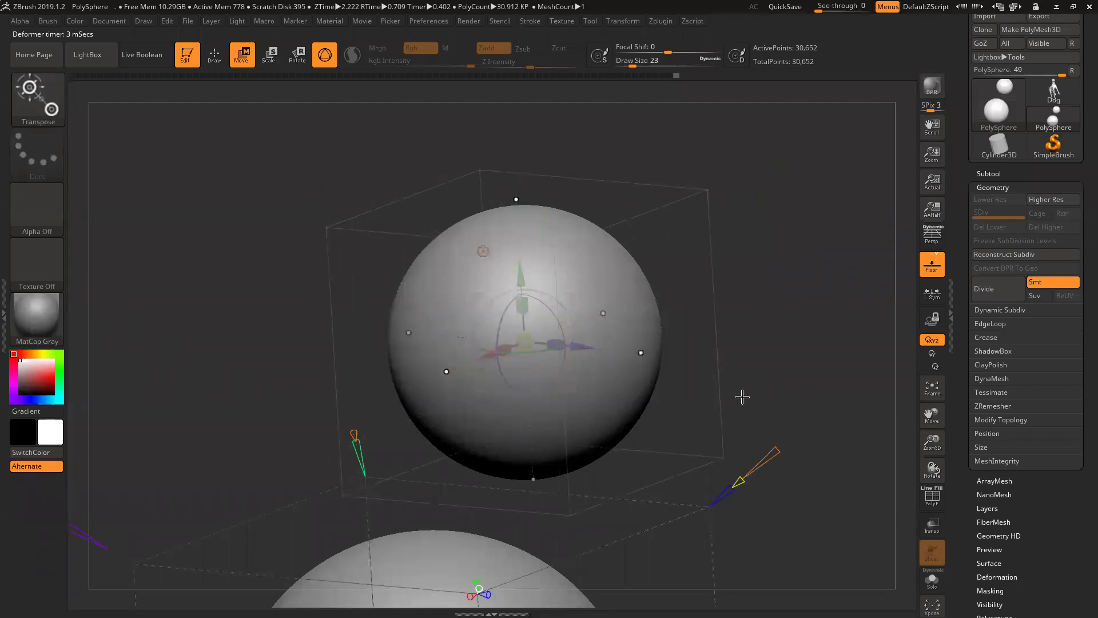
pyautogui.moveTo(789, 485); pyautogui.dragTo(827, 294)
pyautogui.keyDown('alt'); pyautogui.moveTo(790, 394); pyautogui.dragTo(837, 339); pyautogui.keyUp('alt')
pyautogui.moveTo(930, 446); pyautogui.dragTo(925, 413)
pyautogui.keyDown('alt'); pyautogui.moveTo(829, 321); pyautogui.dragTo(825, 349); pyautogui.keyUp('alt')
pyautogui.moveTo(610, 139); pyautogui.dragTo(626, 268)
pyautogui.moveTo(679, 330); pyautogui.dragTo(600, 307)
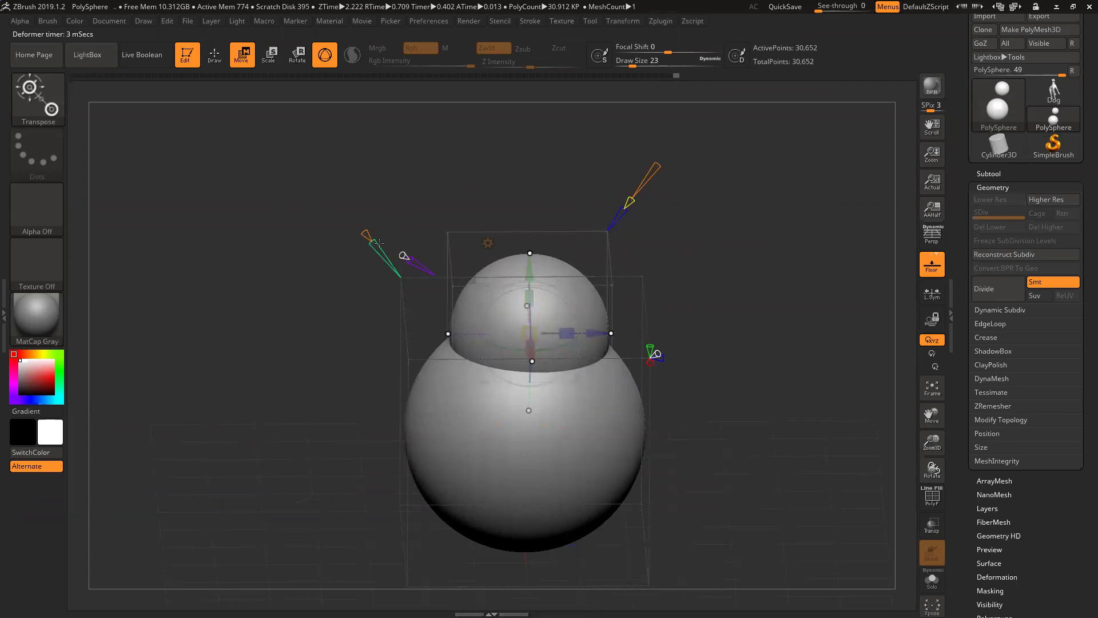
# Adjust the lower sphere's corner cone handles to blend the two spheres smoothly and lower the upper sphere slightly along Y.
pyautogui.moveTo(379, 221); pyautogui.dragTo(395, 204)
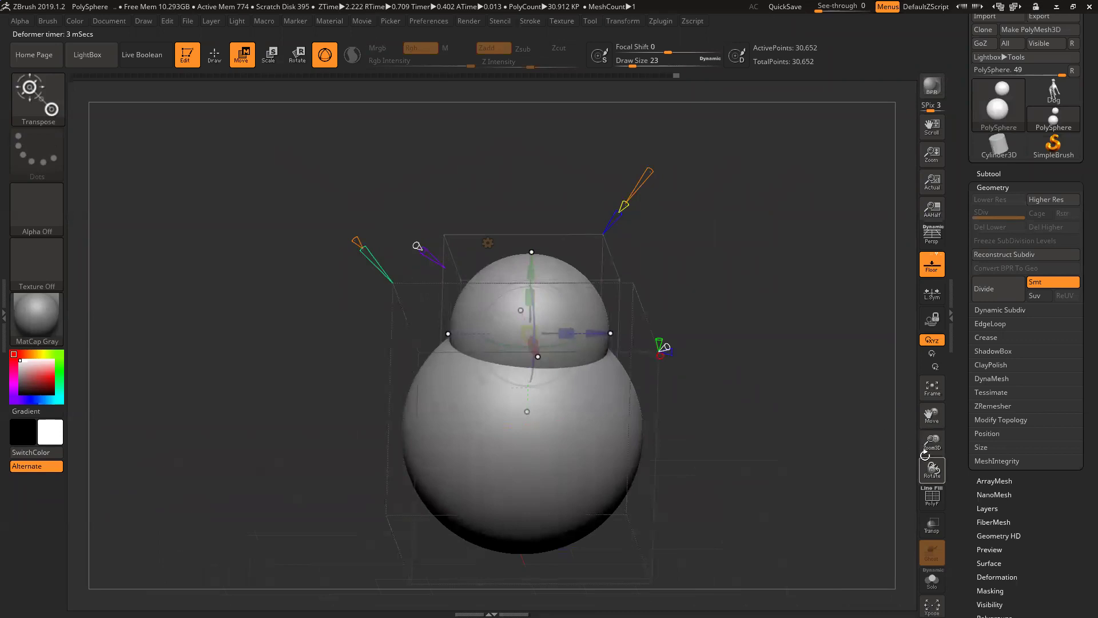
pyautogui.moveTo(927, 446); pyautogui.dragTo(931, 465)
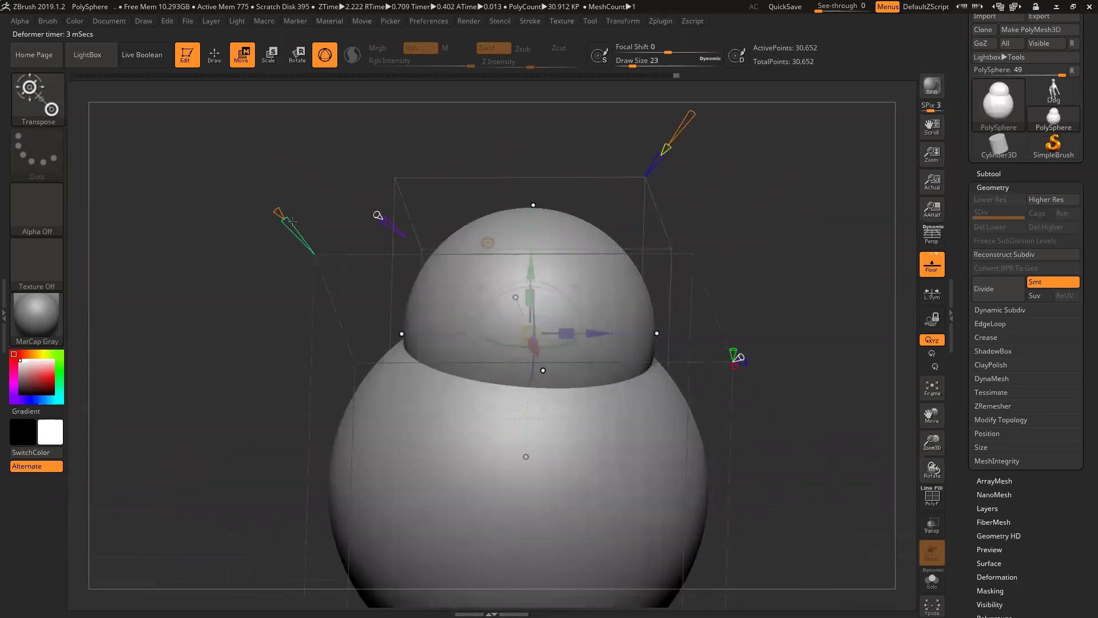
pyautogui.moveTo(284, 220)
pyautogui.moveTo(380, 153); pyautogui.dragTo(372, 190)
pyautogui.moveTo(529, 273); pyautogui.dragTo(530, 293)
pyautogui.moveTo(370, 208)
pyautogui.mouseDown()
pyautogui.moveTo(379, 216)
pyautogui.moveTo(370, 208)
pyautogui.mouseUp()
pyautogui.moveTo(429, 144); pyautogui.dragTo(425, 189)
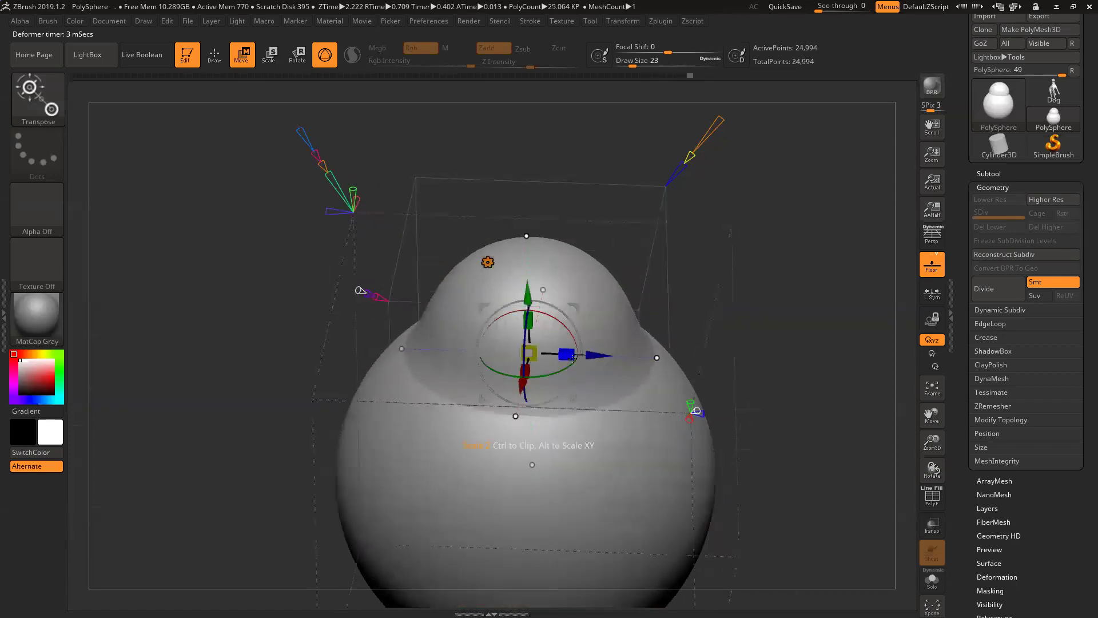
# Raise the upper sphere slightly along the Y axis and fine-tune the corner cone handle that controls the blend.
pyautogui.moveTo(527, 295); pyautogui.dragTo(528, 279)
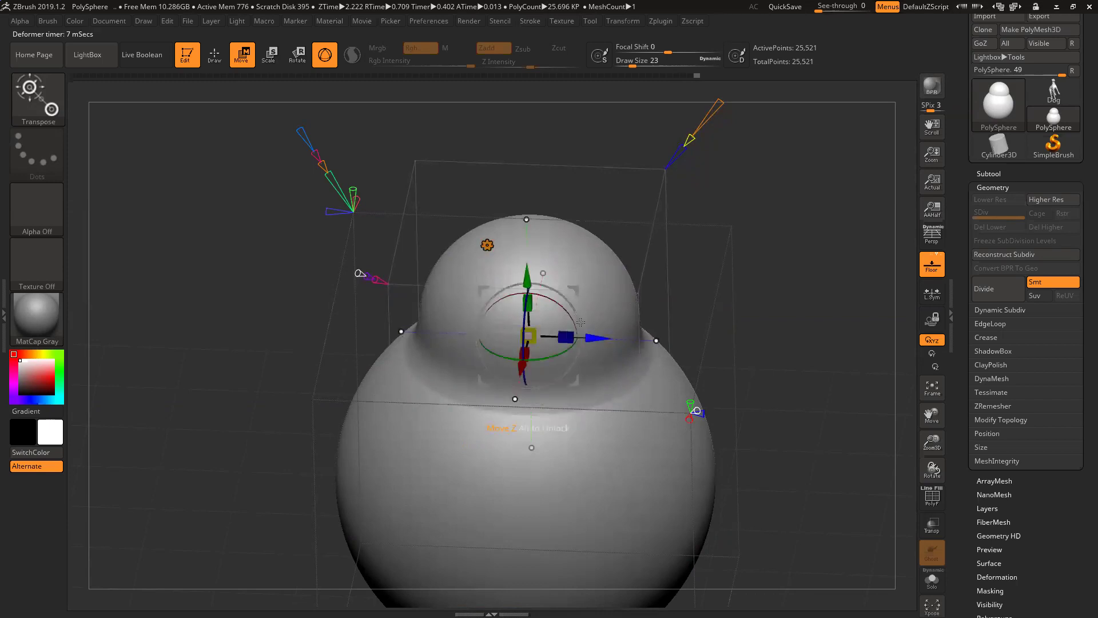
pyautogui.moveTo(759, 325); pyautogui.dragTo(813, 282)
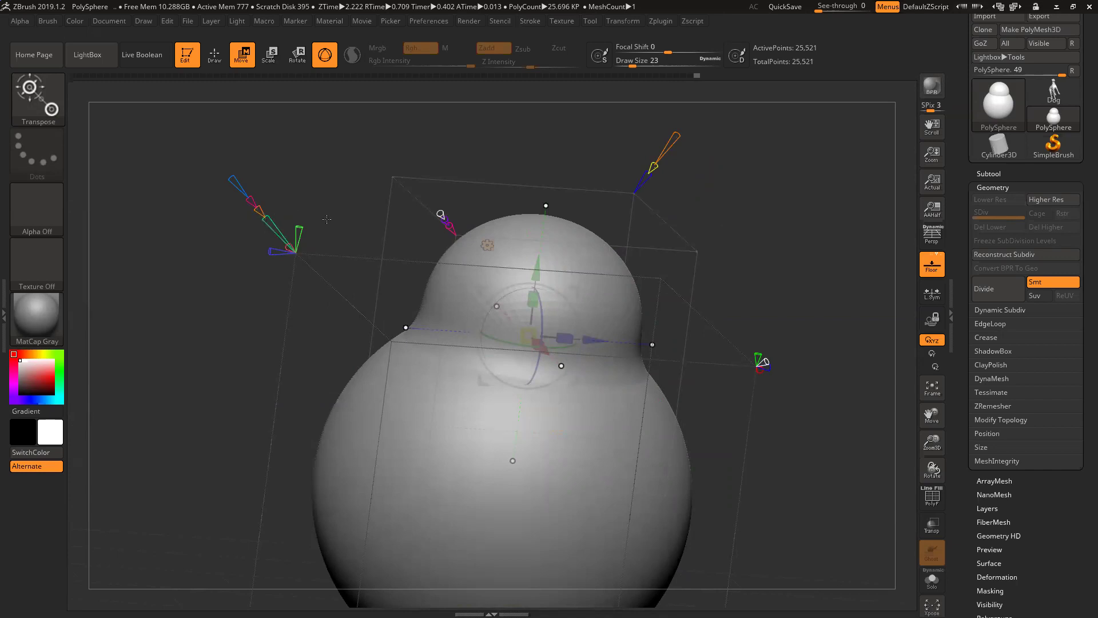
pyautogui.moveTo(270, 214); pyautogui.dragTo(267, 205)
pyautogui.moveTo(778, 218); pyautogui.dragTo(635, 228)
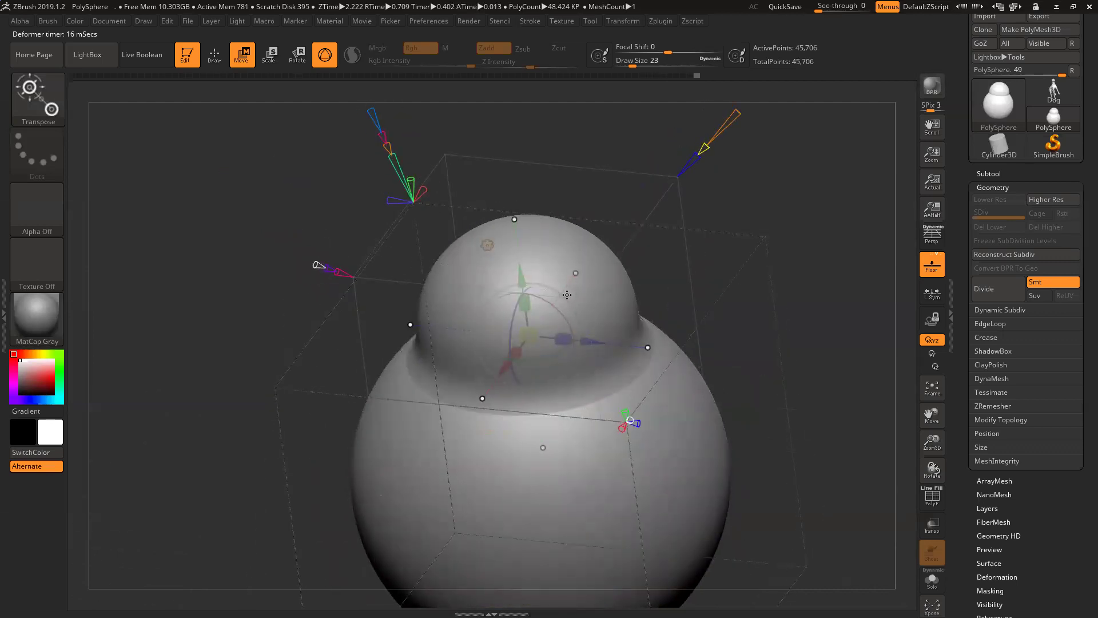
# Subtract the upper sphere from the lower one, raise it about 0.29 along Y and adjust the cone handle shaping the rim.
pyautogui.moveTo(520, 275); pyautogui.dragTo(531, 221)
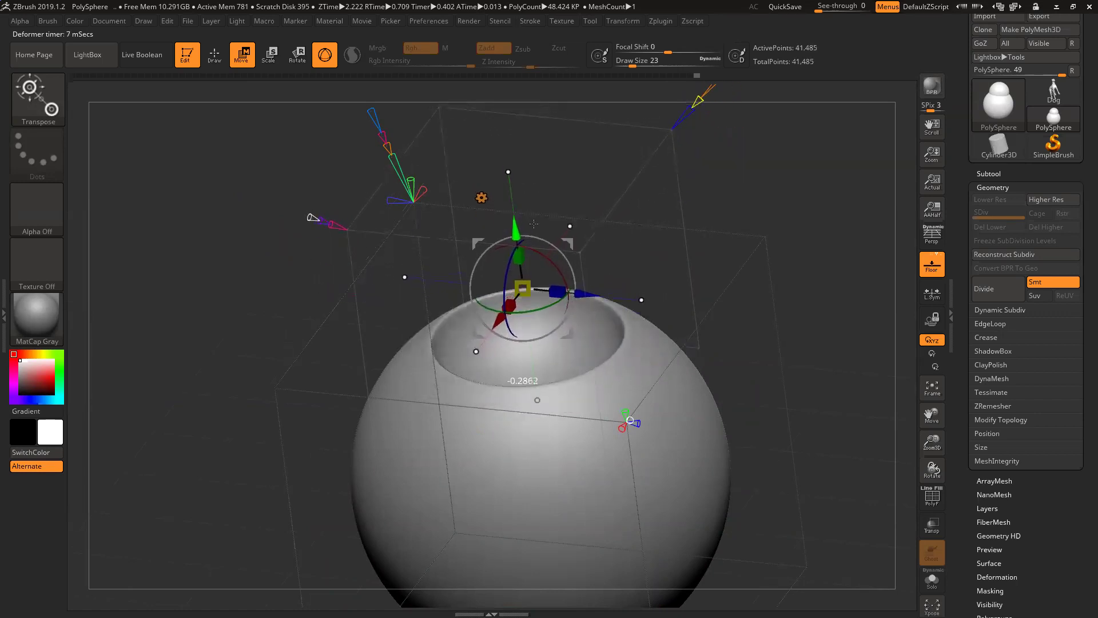
pyautogui.moveTo(392, 158); pyautogui.dragTo(401, 162)
pyautogui.moveTo(746, 261); pyautogui.dragTo(789, 306)
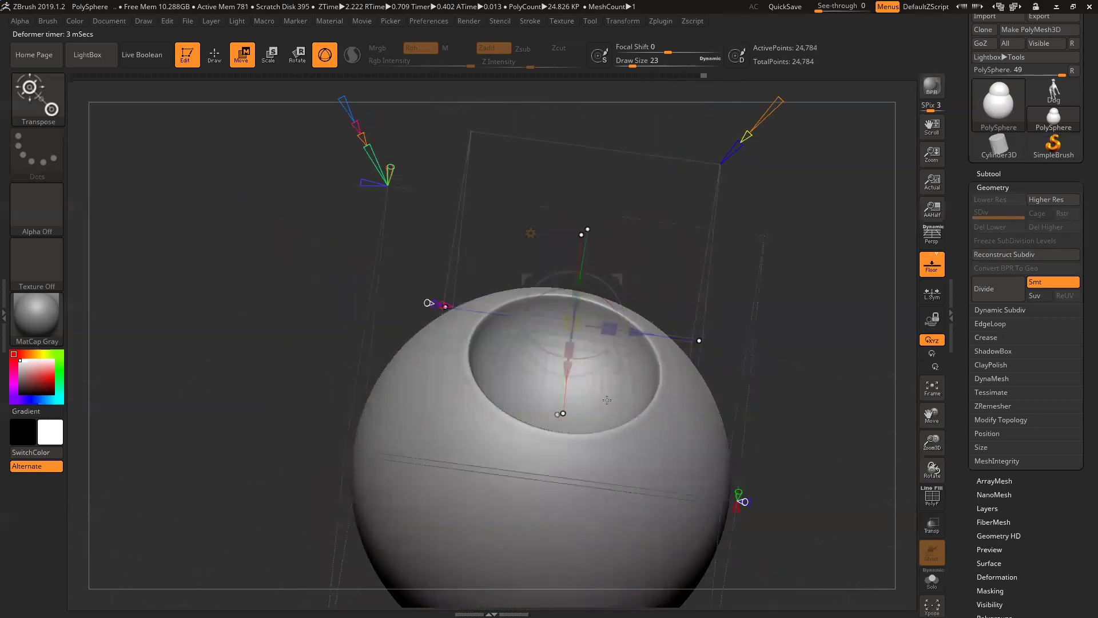
pyautogui.moveTo(370, 145); pyautogui.dragTo(369, 142)
# Try the Y Opacity cone and its neighbouring cone at the lower sphere's corner.
pyautogui.moveTo(633, 269); pyautogui.dragTo(584, 229)
pyautogui.moveTo(866, 274); pyautogui.dragTo(836, 271)
pyautogui.moveTo(800, 220)
pyautogui.mouseDown()
pyautogui.moveTo(866, 227)
pyautogui.moveTo(819, 227)
pyautogui.mouseUp()
pyautogui.moveTo(258, 300); pyautogui.dragTo(275, 321)
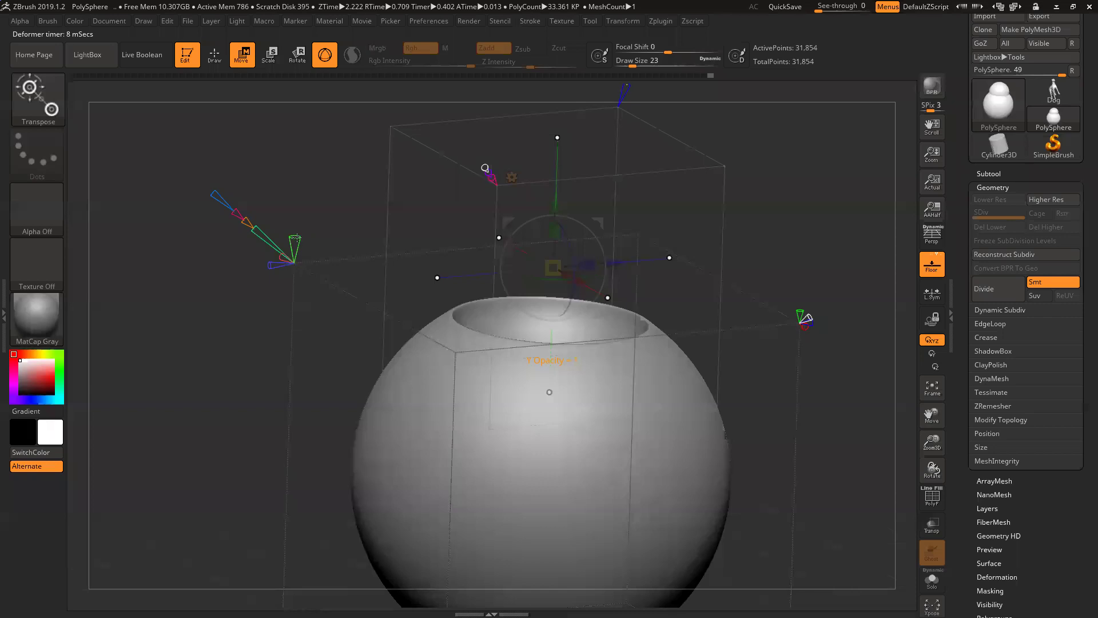
pyautogui.hotkey('shift', 'f')
pyautogui.moveTo(295, 240)
pyautogui.mouseDown()
pyautogui.moveTo(296, 252)
pyautogui.moveTo(301, 219)
pyautogui.moveTo(307, 256)
pyautogui.moveTo(307, 209)
pyautogui.moveTo(284, 228)
pyautogui.moveTo(343, 202)
pyautogui.mouseUp()
pyautogui.moveTo(275, 262)
pyautogui.mouseDown()
pyautogui.moveTo(264, 261)
pyautogui.moveTo(277, 261)
pyautogui.mouseUp()
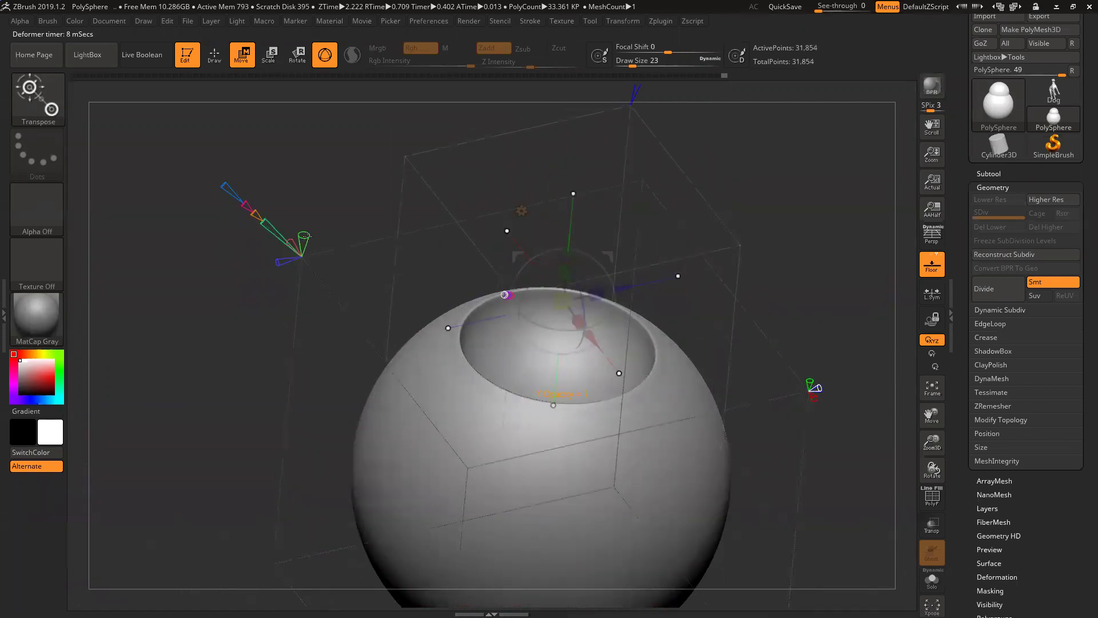
# Lengthen the orange corner cone and raise the cutting sphere along Y to give the cavity a flat floor.
pyautogui.moveTo(278, 198); pyautogui.dragTo(248, 212)
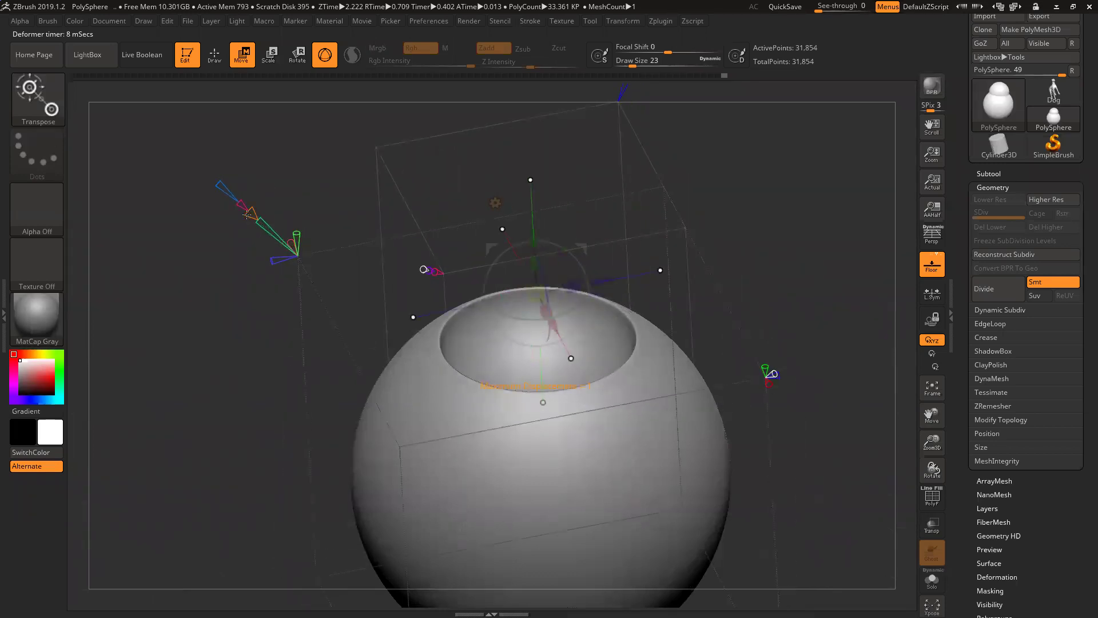
pyautogui.moveTo(247, 215); pyautogui.dragTo(241, 191)
pyautogui.moveTo(537, 228); pyautogui.dragTo(535, 210)
pyautogui.moveTo(232, 190)
pyautogui.mouseDown()
pyautogui.moveTo(269, 169)
pyautogui.moveTo(278, 177)
pyautogui.moveTo(242, 201)
pyautogui.moveTo(236, 193)
pyautogui.mouseUp()
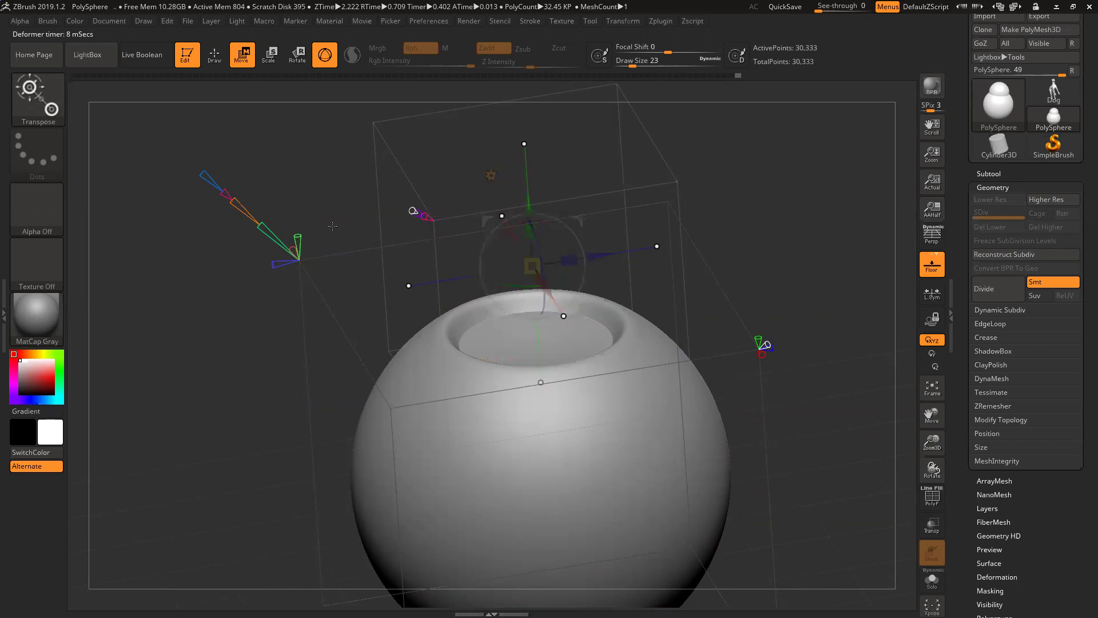
# Extend the orange corner cone further, lower the cutting sphere about 0.1 along Y, and shorten the cone again.
pyautogui.moveTo(238, 199); pyautogui.dragTo(213, 156)
pyautogui.moveTo(528, 206)
pyautogui.mouseDown()
pyautogui.moveTo(538, 289)
pyautogui.moveTo(533, 223)
pyautogui.mouseUp()
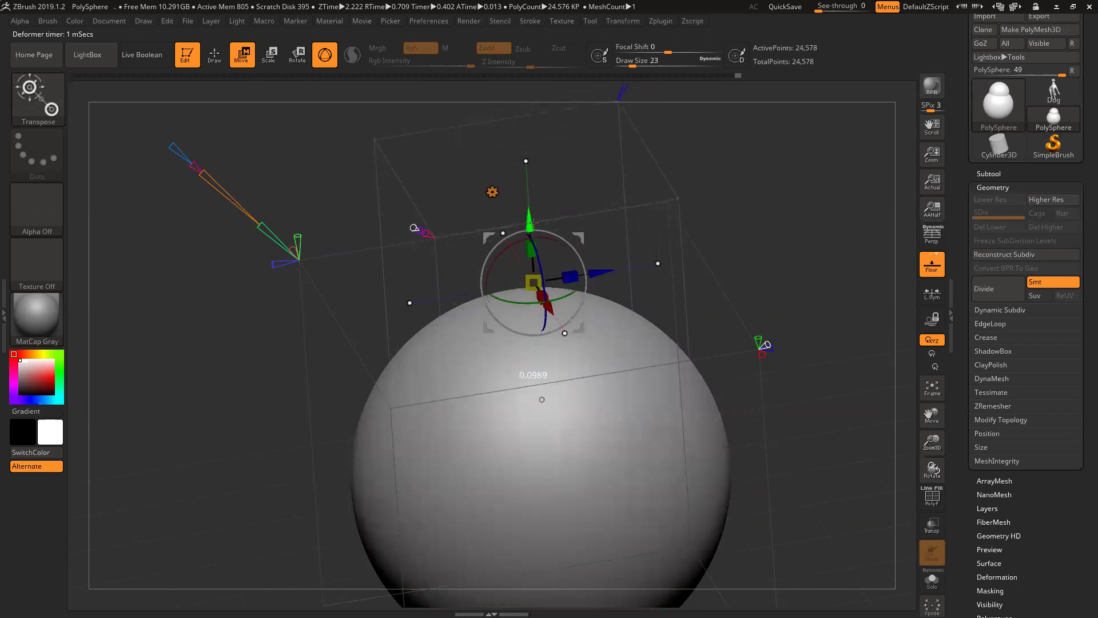
pyautogui.moveTo(214, 161); pyautogui.dragTo(248, 204)
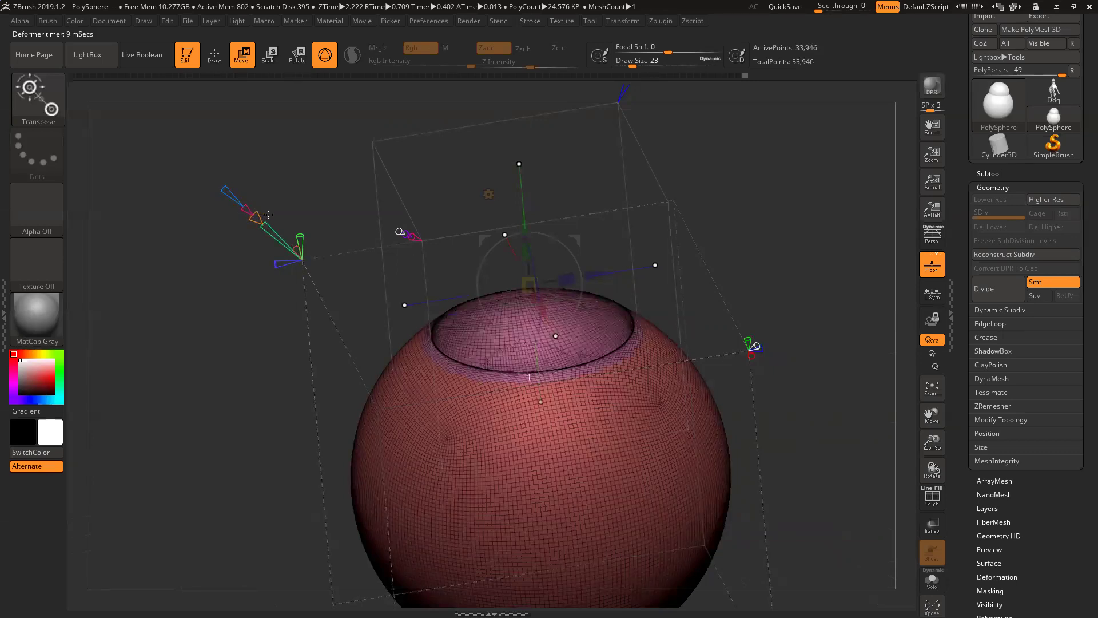
# Try a longer pink corner cone to soften the cavity's rim and set it back to its short length.
pyautogui.moveTo(289, 143); pyautogui.dragTo(283, 173)
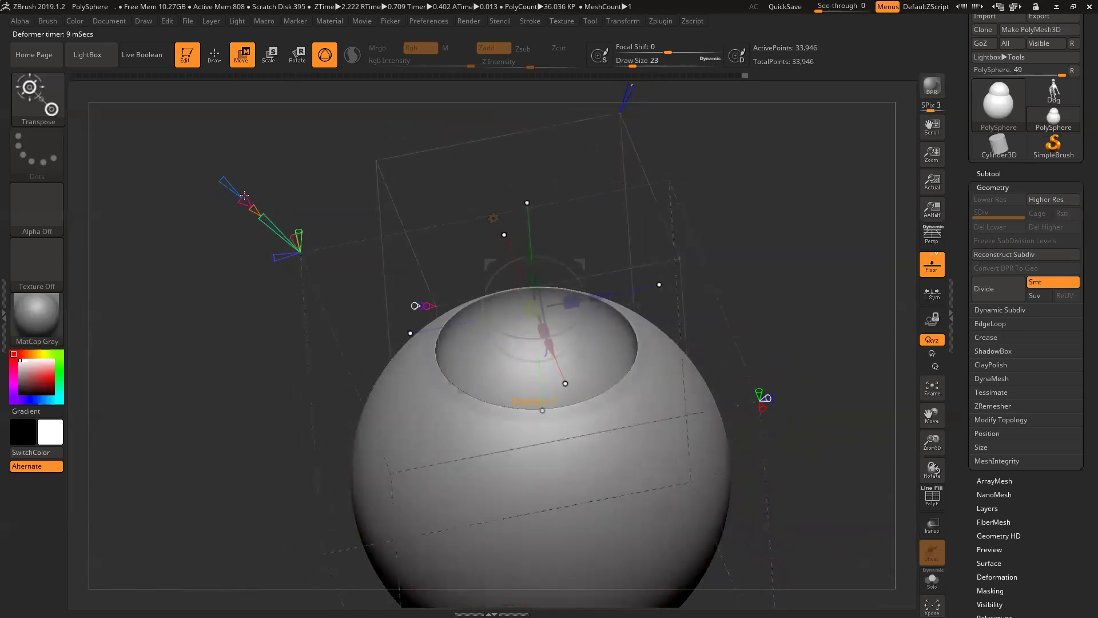
pyautogui.moveTo(245, 194)
pyautogui.mouseDown()
pyautogui.moveTo(247, 169)
pyautogui.moveTo(245, 198)
pyautogui.mouseUp()
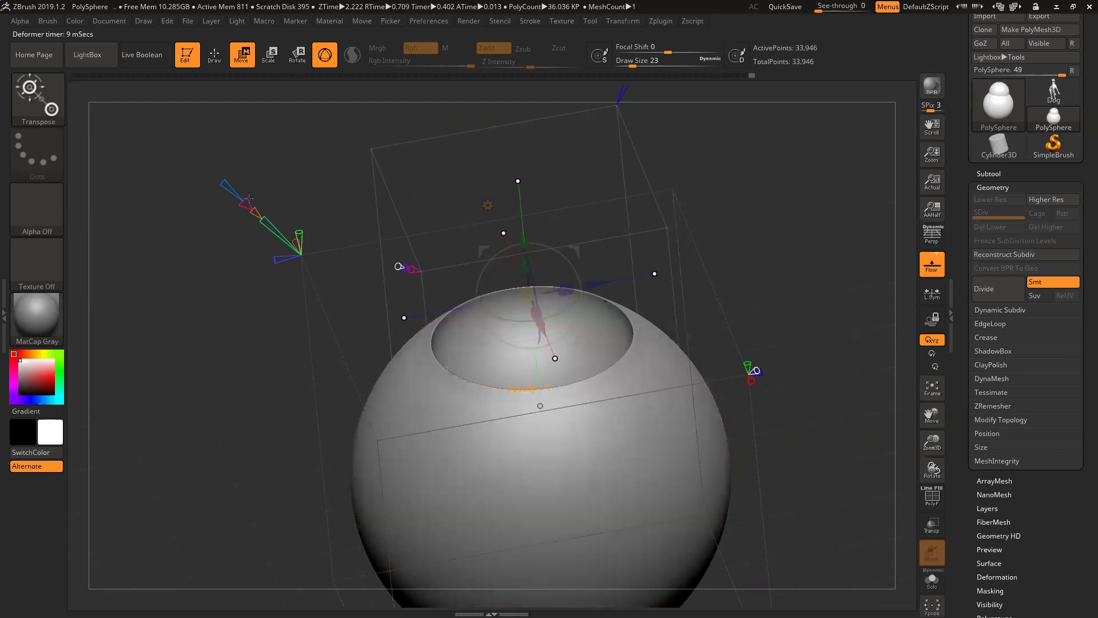
pyautogui.moveTo(254, 191)
pyautogui.mouseDown()
pyautogui.moveTo(272, 215)
pyautogui.moveTo(201, 162)
pyautogui.moveTo(244, 180)
pyautogui.mouseUp()
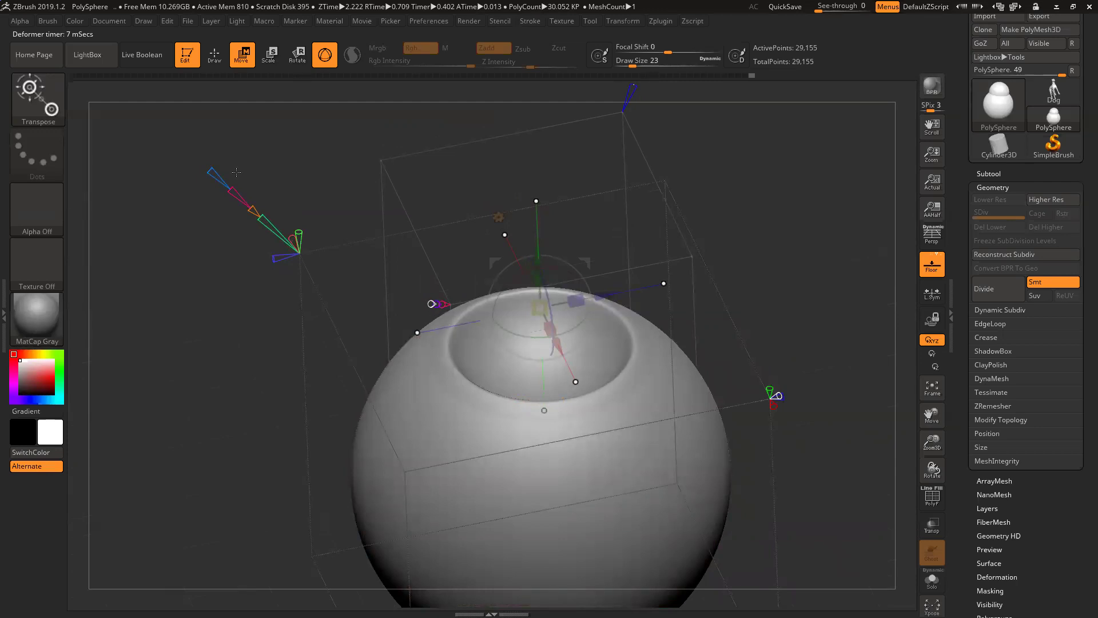
pyautogui.moveTo(235, 188)
pyautogui.mouseDown()
pyautogui.moveTo(258, 206)
pyautogui.moveTo(223, 182)
pyautogui.mouseUp()
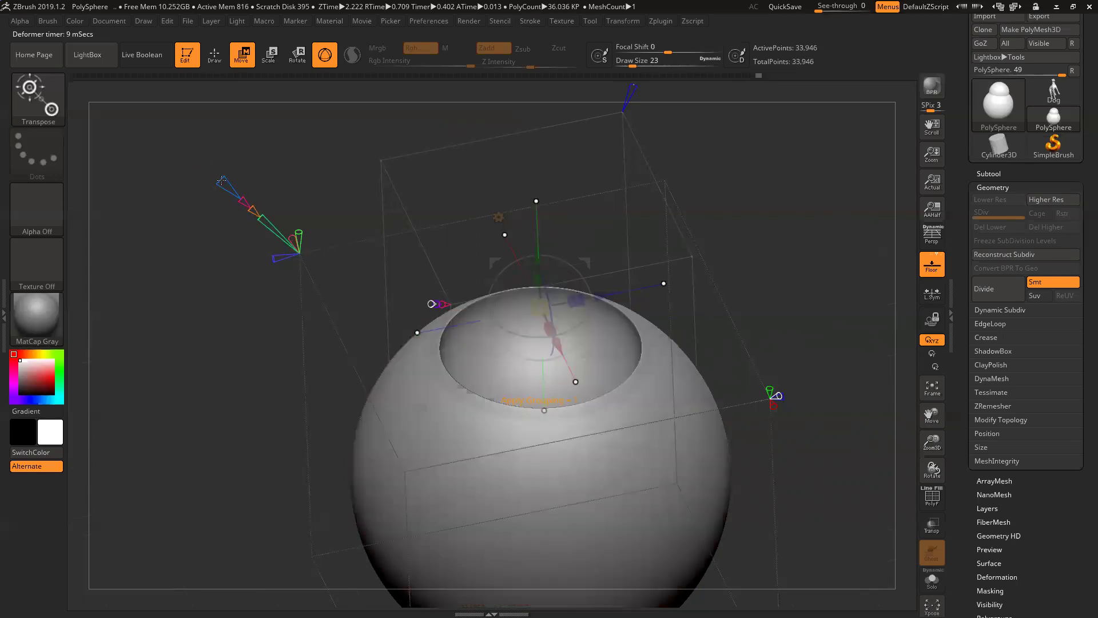
# Set Apply Grouping to 0 with the blue corner cone and raise the cutting sphere slightly along Y.
pyautogui.hotkey('shift', 'f')
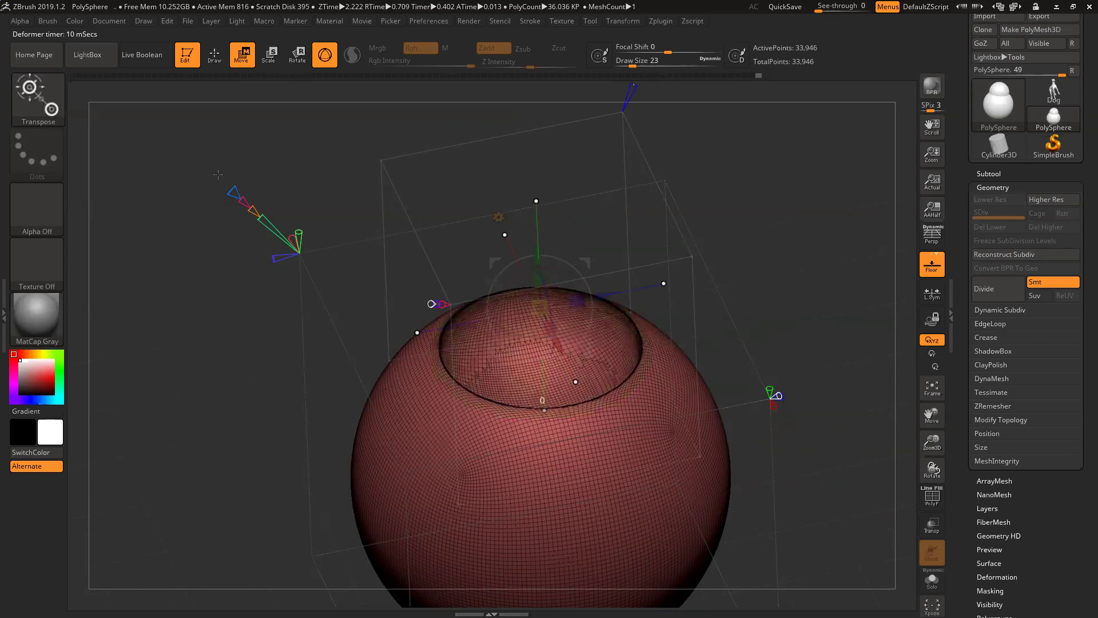
pyautogui.hotkey('shift', 'f')
pyautogui.moveTo(280, 167); pyautogui.dragTo(258, 198)
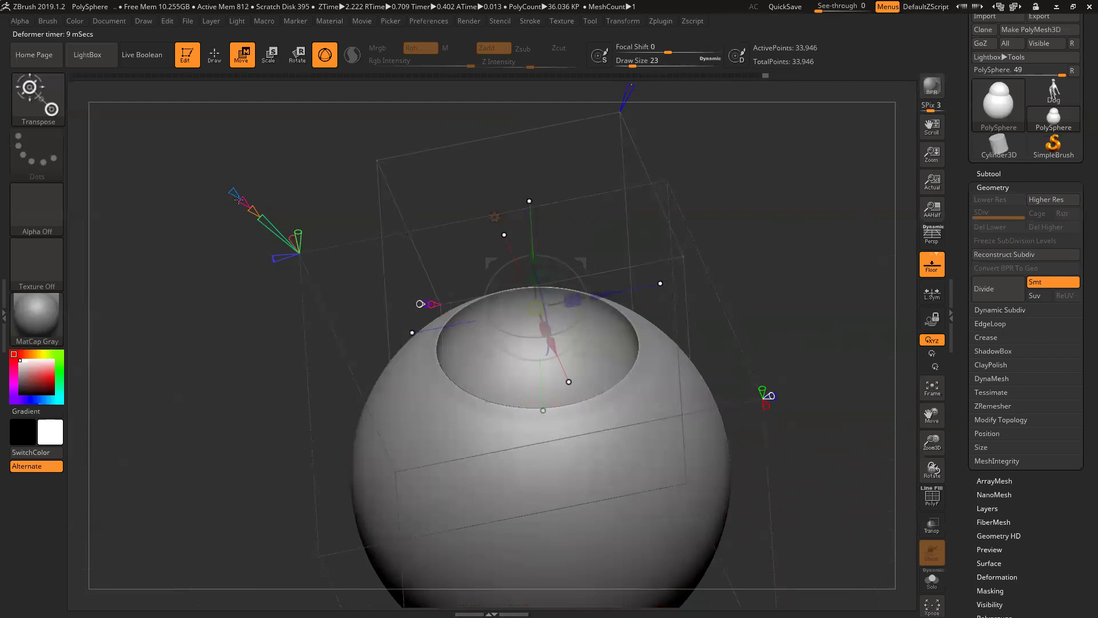
pyautogui.moveTo(527, 254)
pyautogui.mouseDown()
pyautogui.moveTo(528, 267)
pyautogui.moveTo(527, 242)
pyautogui.mouseUp()
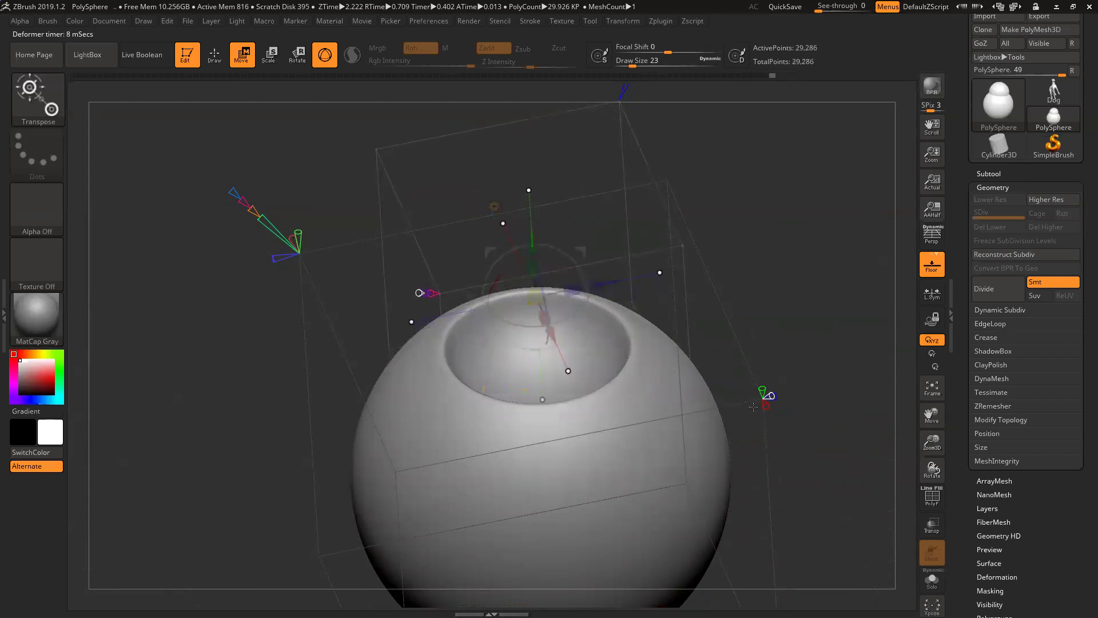
# Display the polyframe, try Apply Grouping on the cavity with the blue corner cone, and return it to 0.
pyautogui.click(932, 497)
pyautogui.moveTo(859, 371); pyautogui.dragTo(876, 371)
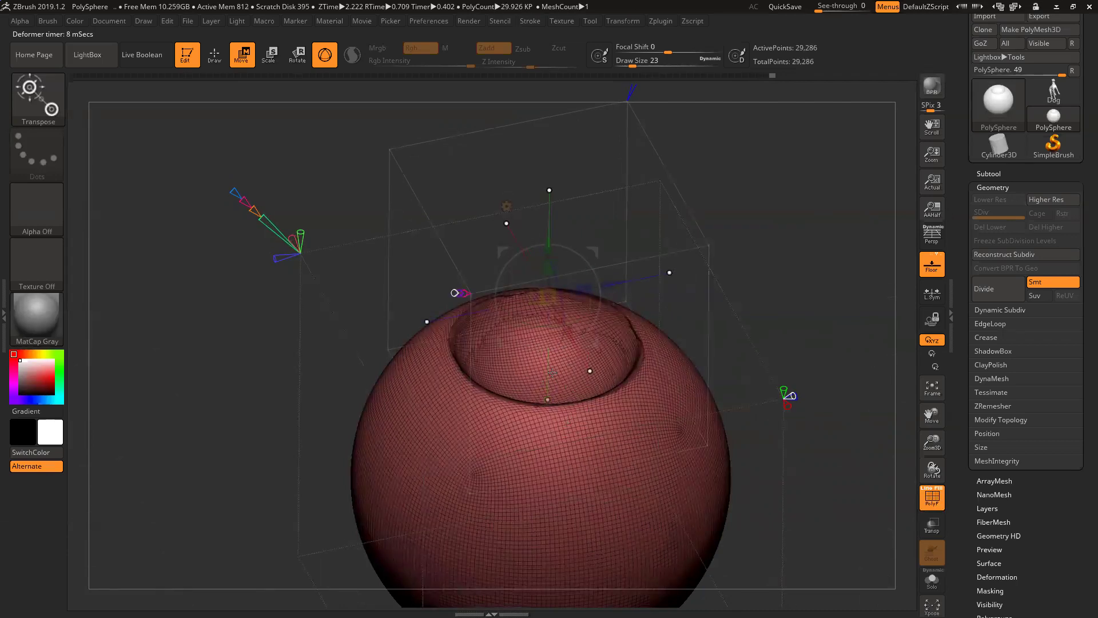
pyautogui.moveTo(233, 192); pyautogui.dragTo(223, 181)
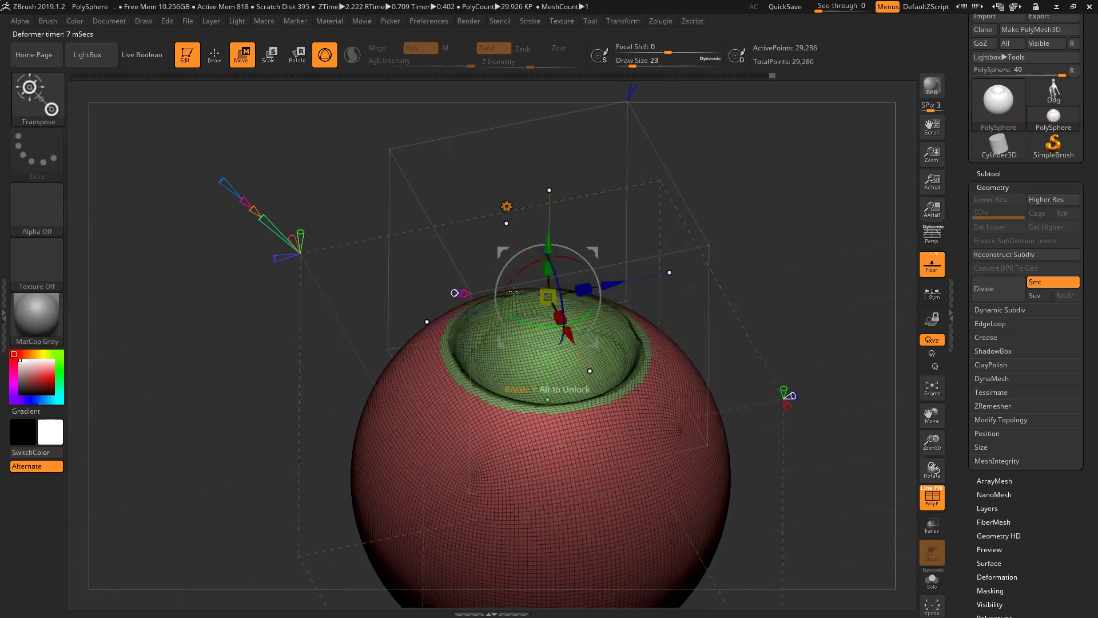
pyautogui.moveTo(222, 180); pyautogui.dragTo(236, 187)
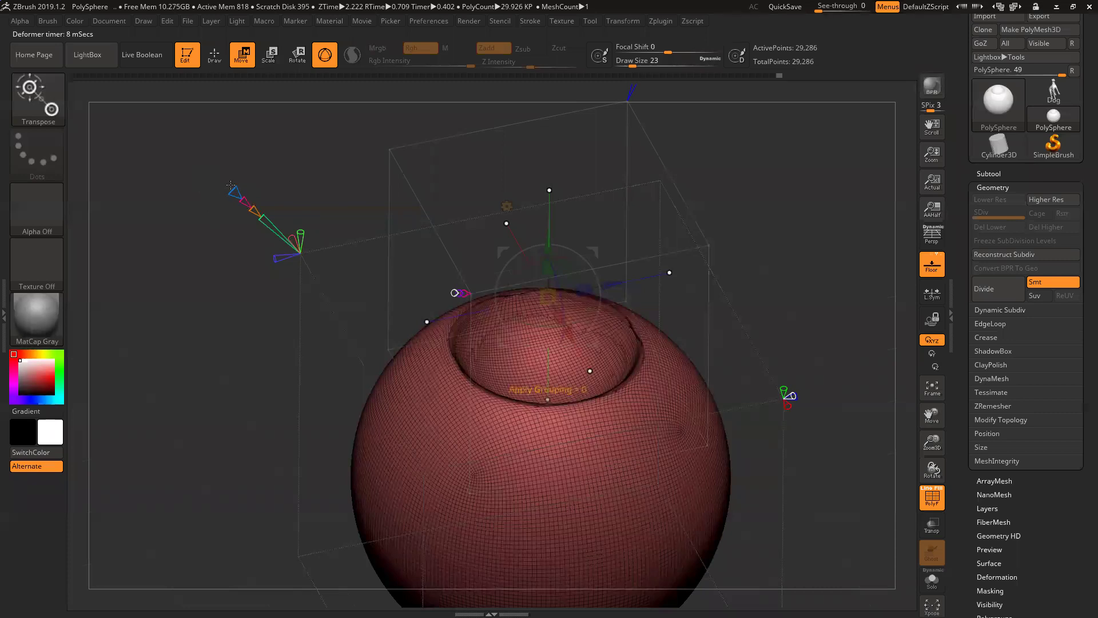
# Apply Accept to the subtracted cavity with the white corner cone to start a new projection sphere above the main sphere.
pyautogui.moveTo(224, 182); pyautogui.dragTo(232, 190)
pyautogui.moveTo(385, 175); pyautogui.dragTo(395, 135)
pyautogui.moveTo(817, 255); pyautogui.dragTo(847, 337)
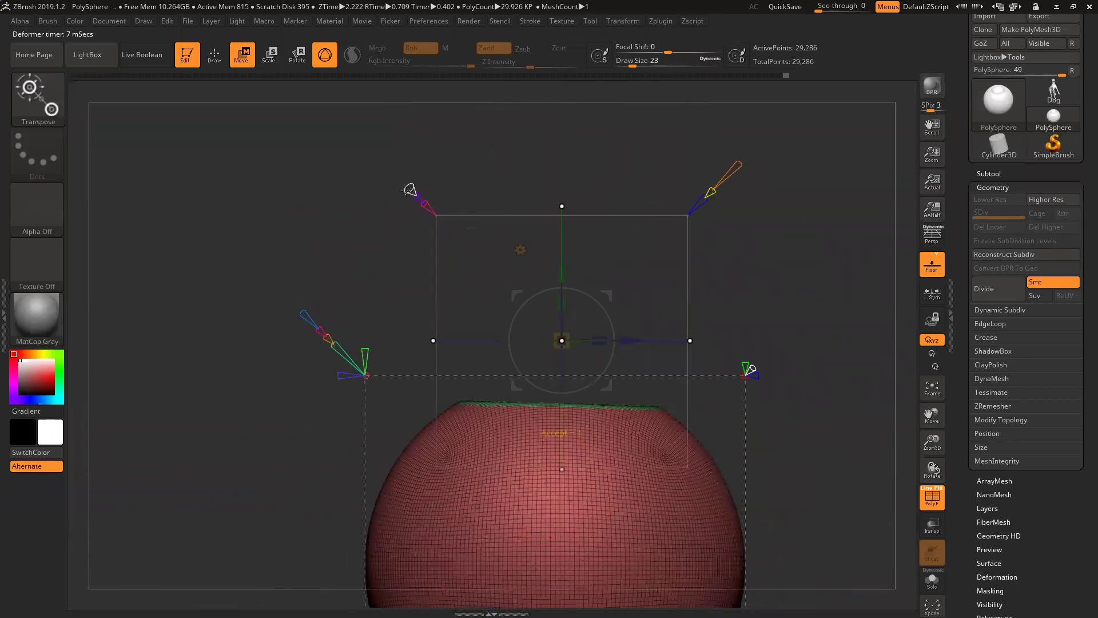
pyautogui.moveTo(411, 189)
pyautogui.mouseDown()
pyautogui.moveTo(391, 171)
pyautogui.moveTo(417, 183)
pyautogui.mouseUp()
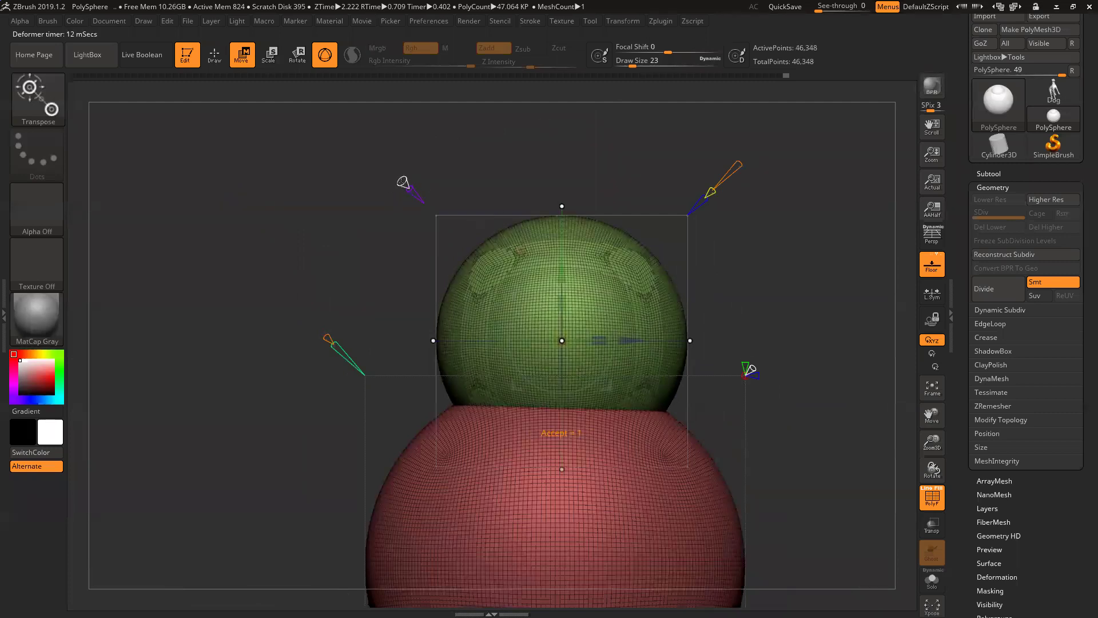
# Lower the added sphere into the main sphere and accept the union with the white corner cone.
pyautogui.moveTo(411, 189); pyautogui.dragTo(420, 243)
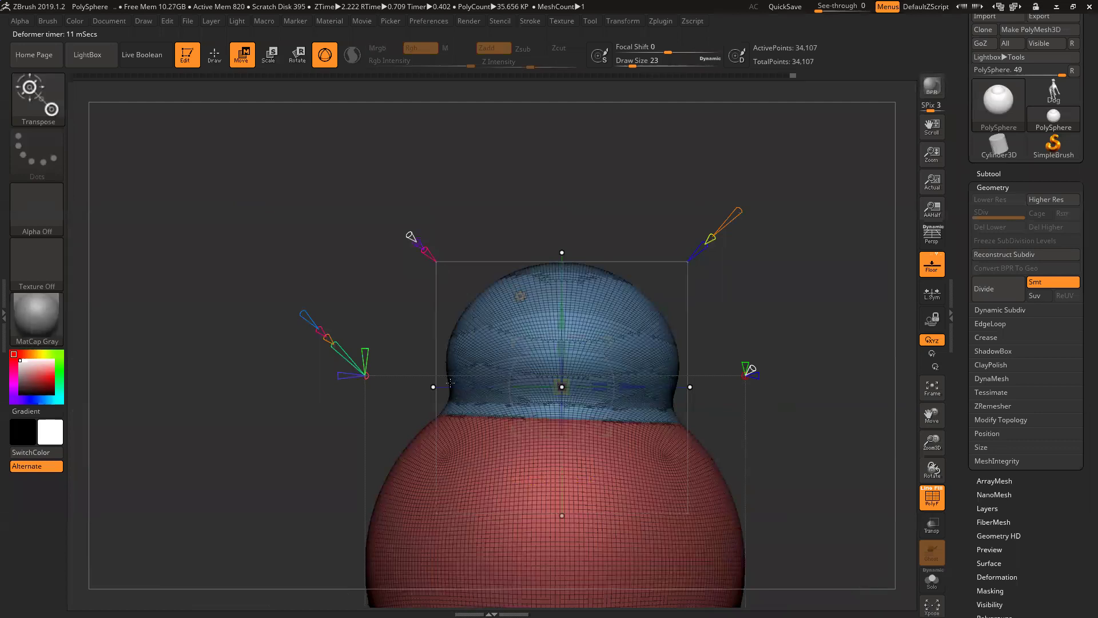
pyautogui.moveTo(412, 238); pyautogui.dragTo(418, 246)
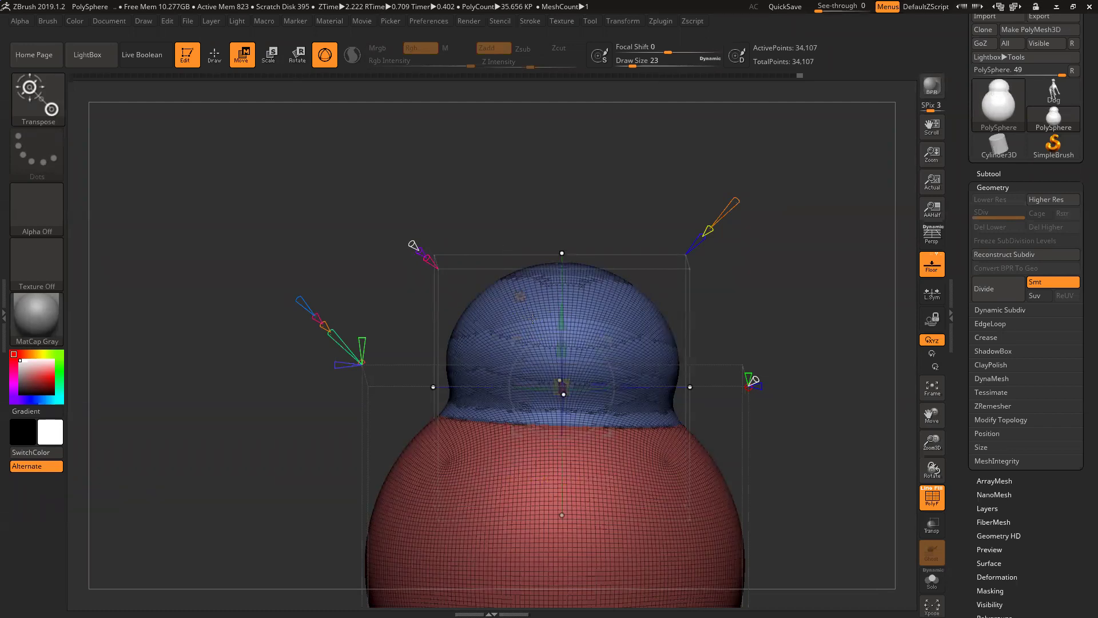
pyautogui.moveTo(450, 225); pyautogui.dragTo(426, 187)
pyautogui.moveTo(493, 249); pyautogui.dragTo(408, 225)
pyautogui.click(400, 222)
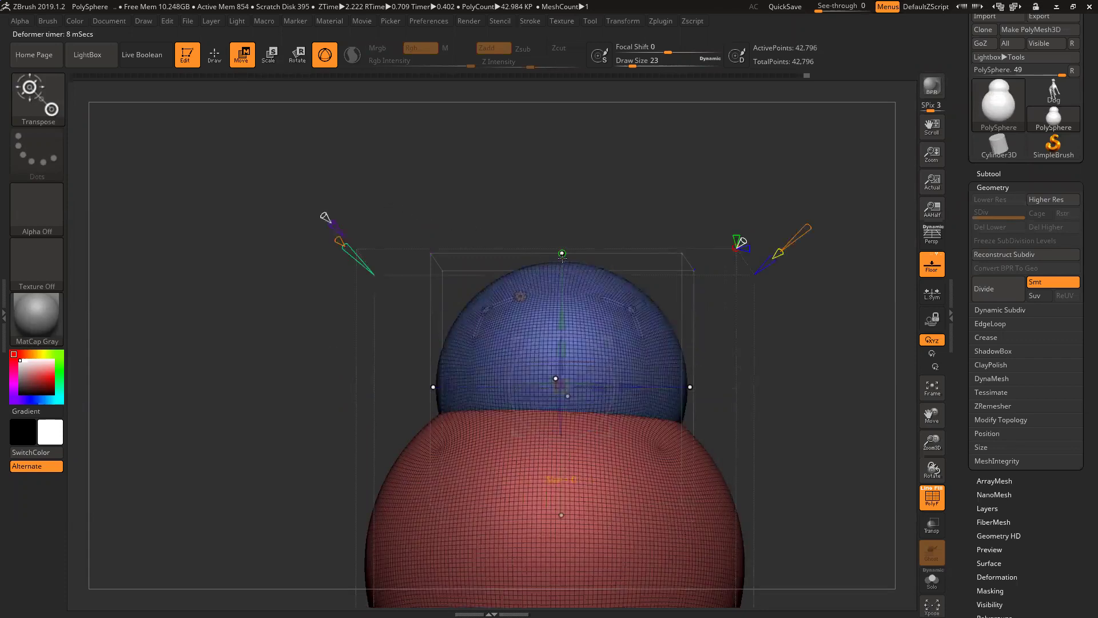
# Stack two more spheres above the accepted one by raising the projection sphere twice along Y.
pyautogui.moveTo(564, 319); pyautogui.dragTo(561, 207)
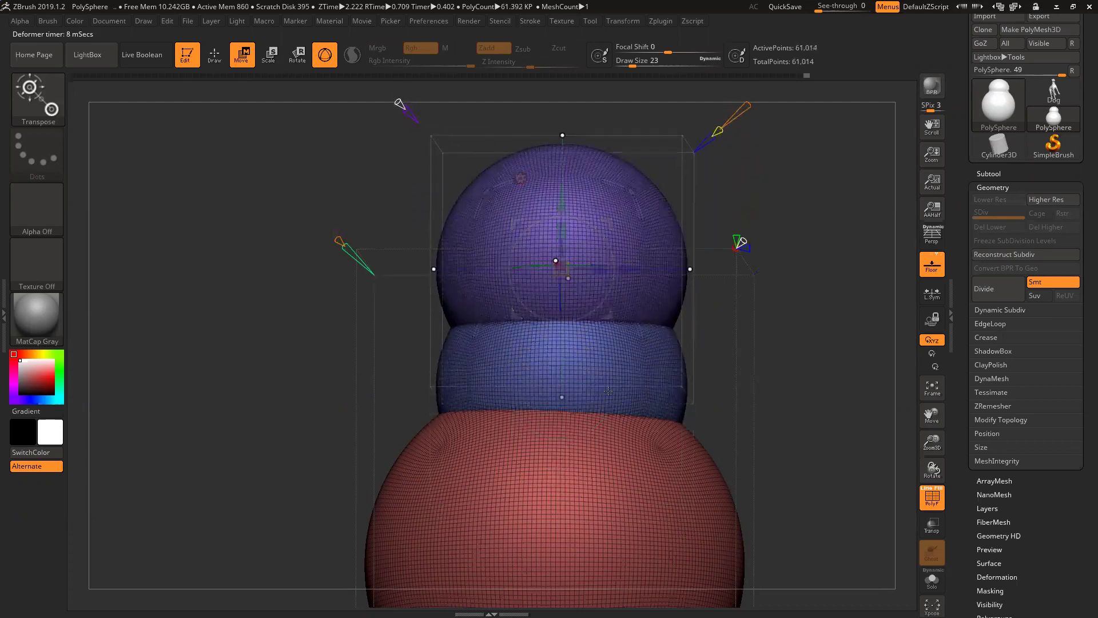
pyautogui.moveTo(564, 195); pyautogui.dragTo(569, 110)
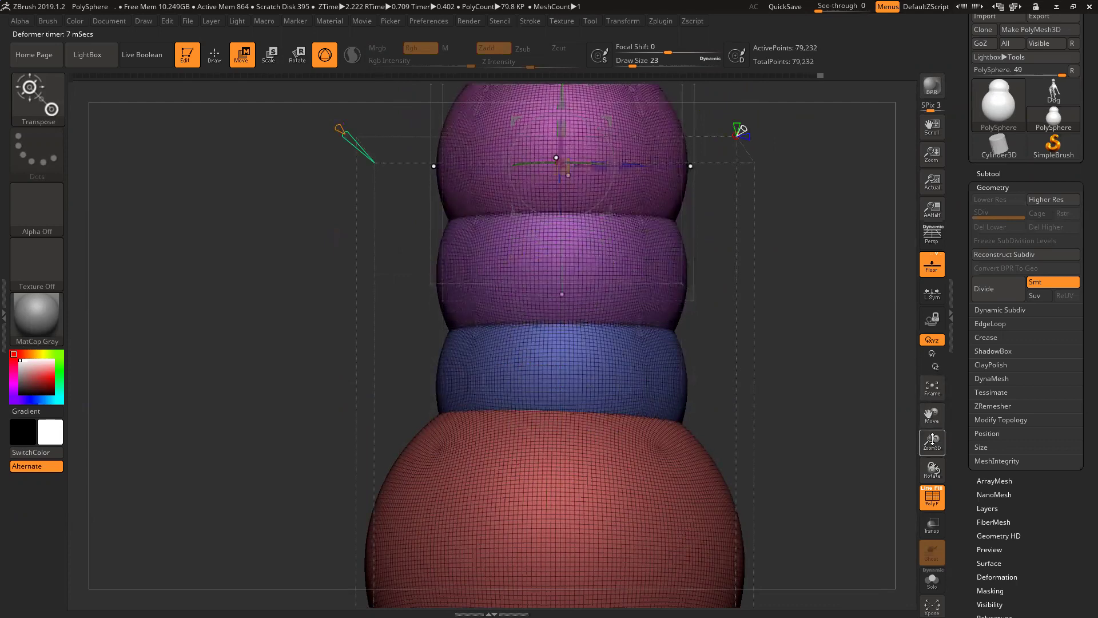
pyautogui.moveTo(931, 440); pyautogui.dragTo(931, 391)
pyautogui.moveTo(885, 360); pyautogui.dragTo(899, 346)
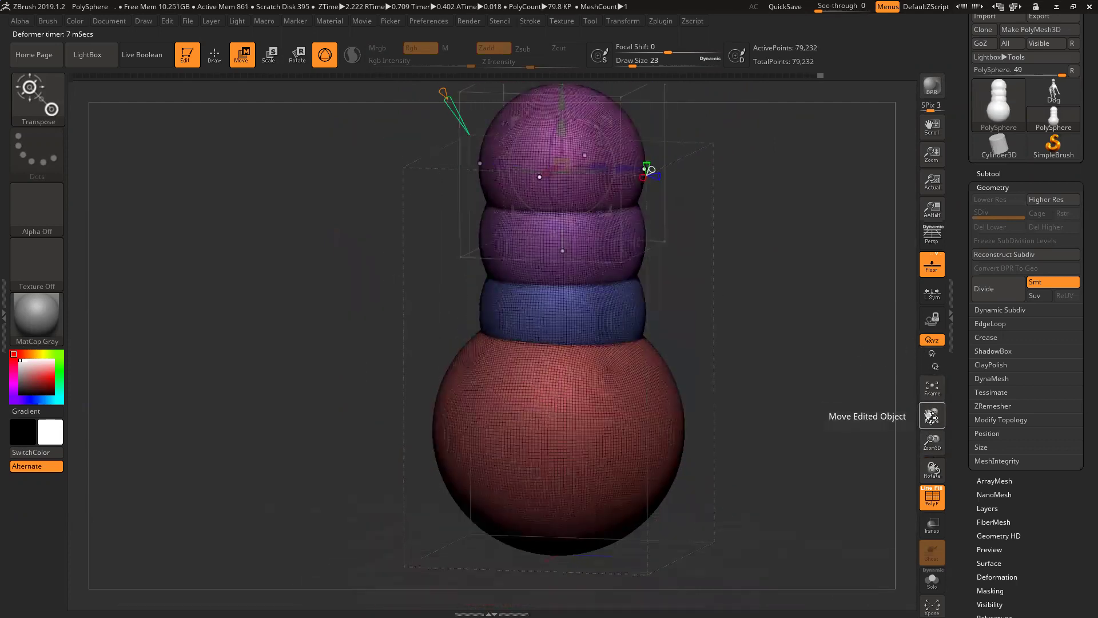
pyautogui.moveTo(931, 437); pyautogui.dragTo(931, 455)
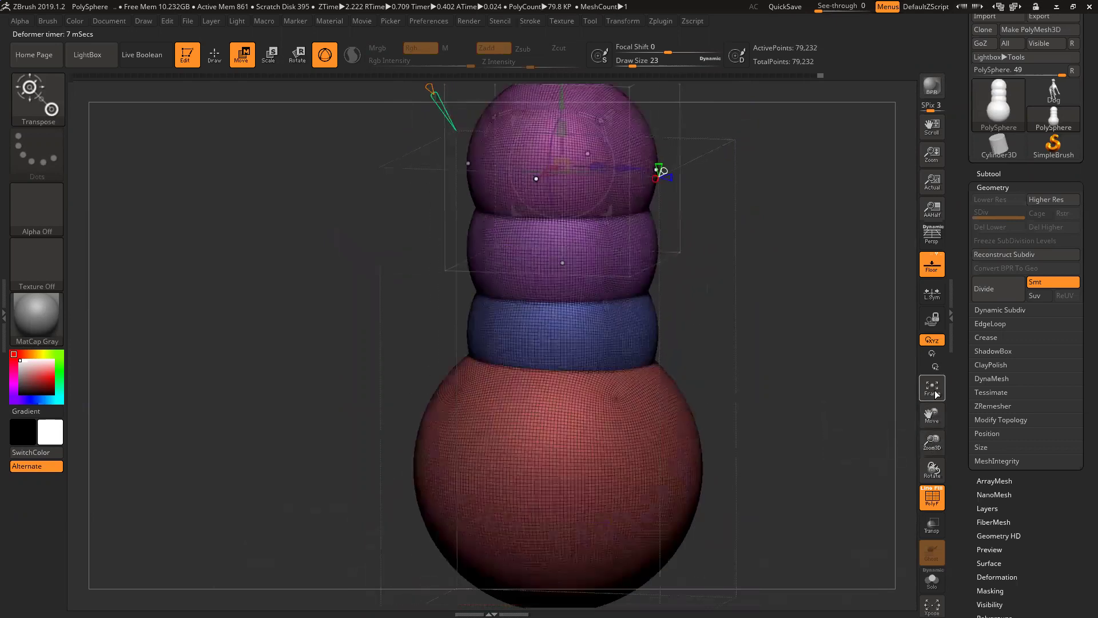
pyautogui.click(932, 389)
pyautogui.moveTo(932, 414); pyautogui.dragTo(935, 442)
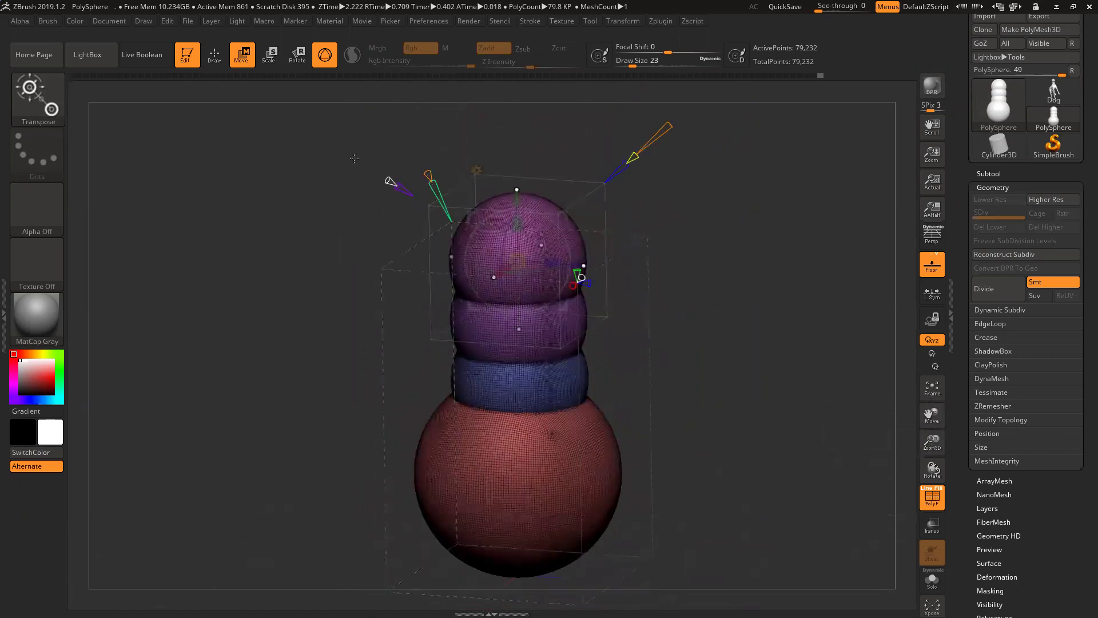
# Undo the stacked spheres, try raising one more copy of the upper sphere, and undo that too.
pyautogui.hotkey('ctrl', 'z')
pyautogui.hotkey('ctrl', 'z')
pyautogui.hotkey('ctrl', 'z')
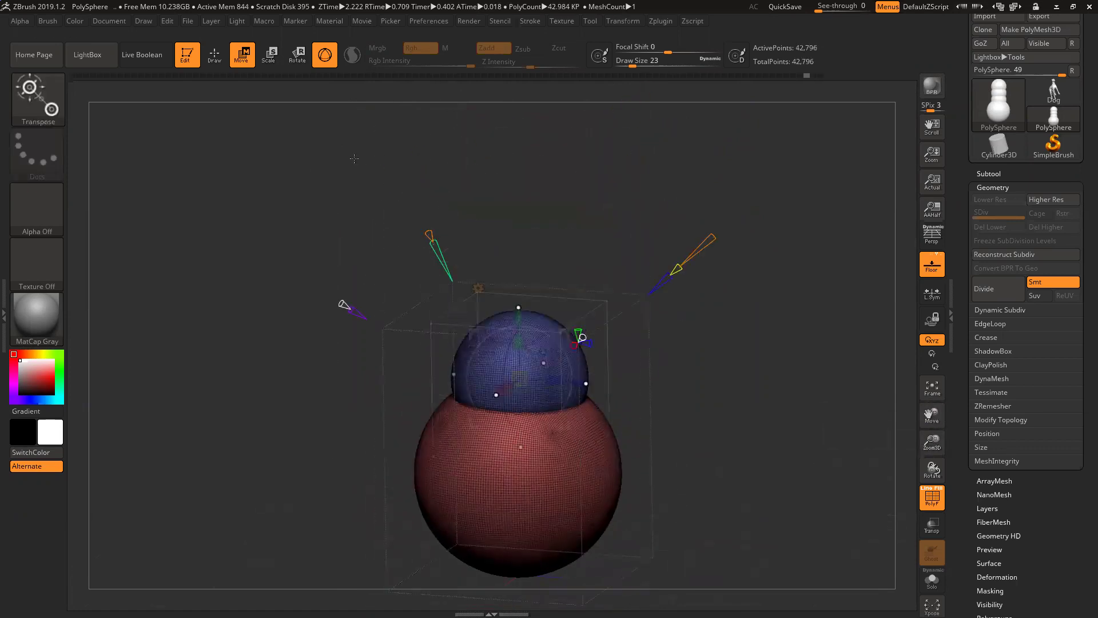
pyautogui.moveTo(792, 375); pyautogui.dragTo(737, 366)
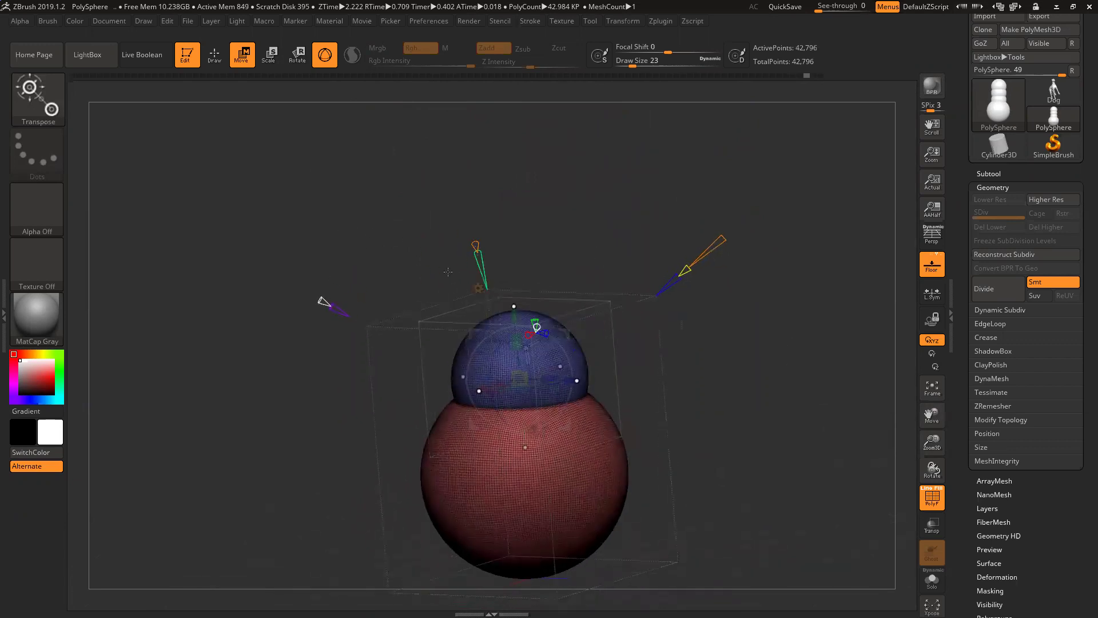
pyautogui.keyDown('ctrl'); pyautogui.moveTo(515, 321); pyautogui.dragTo(521, 322); pyautogui.keyUp('ctrl')
pyautogui.hotkey('ctrl', 'z')
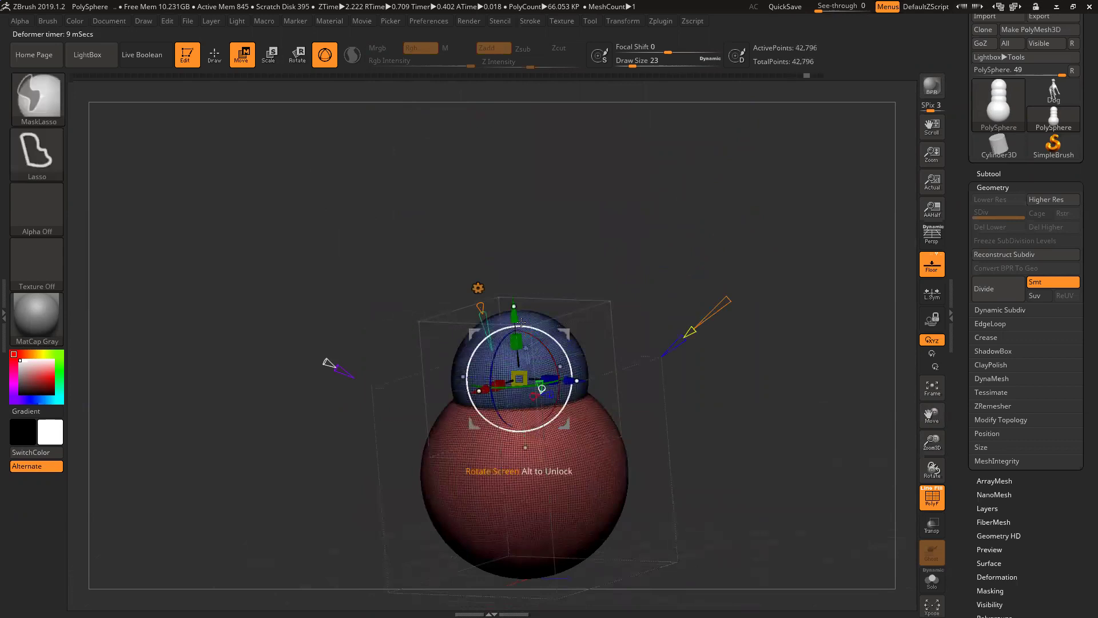
# Trim the upper sphere flat on top and one side, tilt it into the main sphere, and accept the shape.
pyautogui.moveTo(514, 299); pyautogui.dragTo(511, 313)
pyautogui.moveTo(511, 313); pyautogui.dragTo(513, 343, button='right')
pyautogui.moveTo(576, 392); pyautogui.dragTo(537, 342)
pyautogui.moveTo(537, 342); pyautogui.dragTo(584, 302, button='right')
pyautogui.moveTo(503, 315); pyautogui.dragTo(506, 328)
pyautogui.moveTo(738, 363); pyautogui.dragTo(745, 338, button='right')
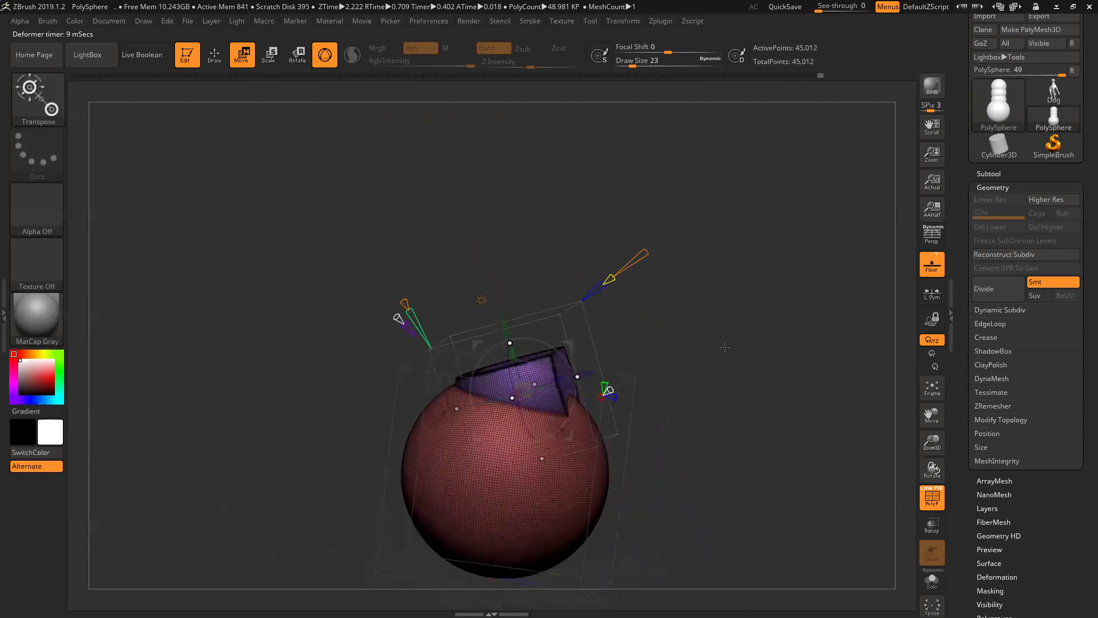
pyautogui.moveTo(513, 195); pyautogui.dragTo(386, 285)
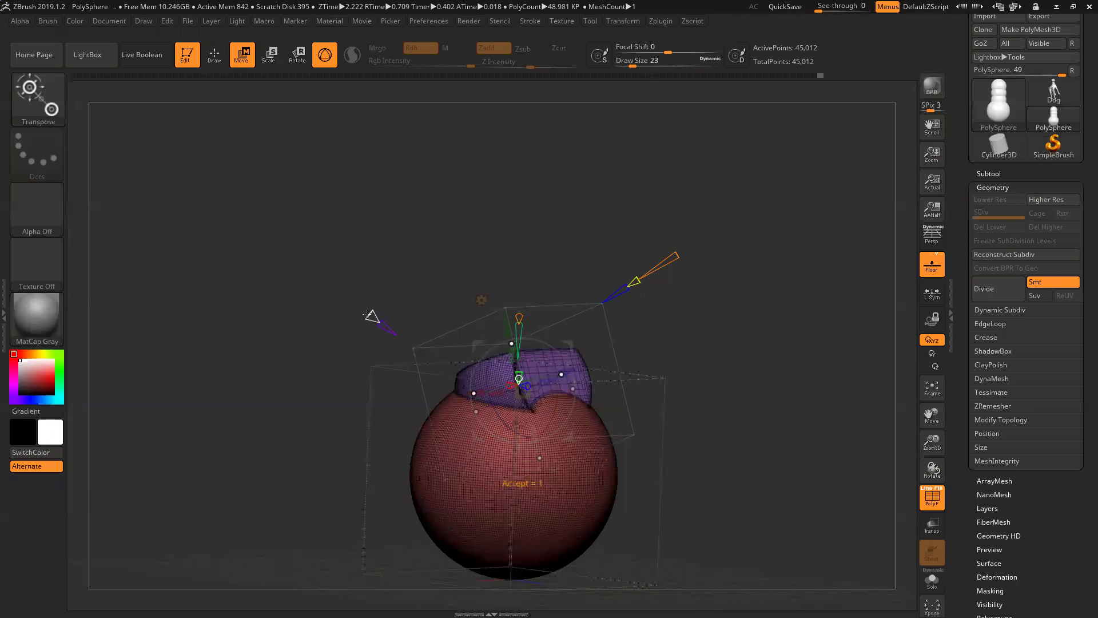
pyautogui.click(370, 318)
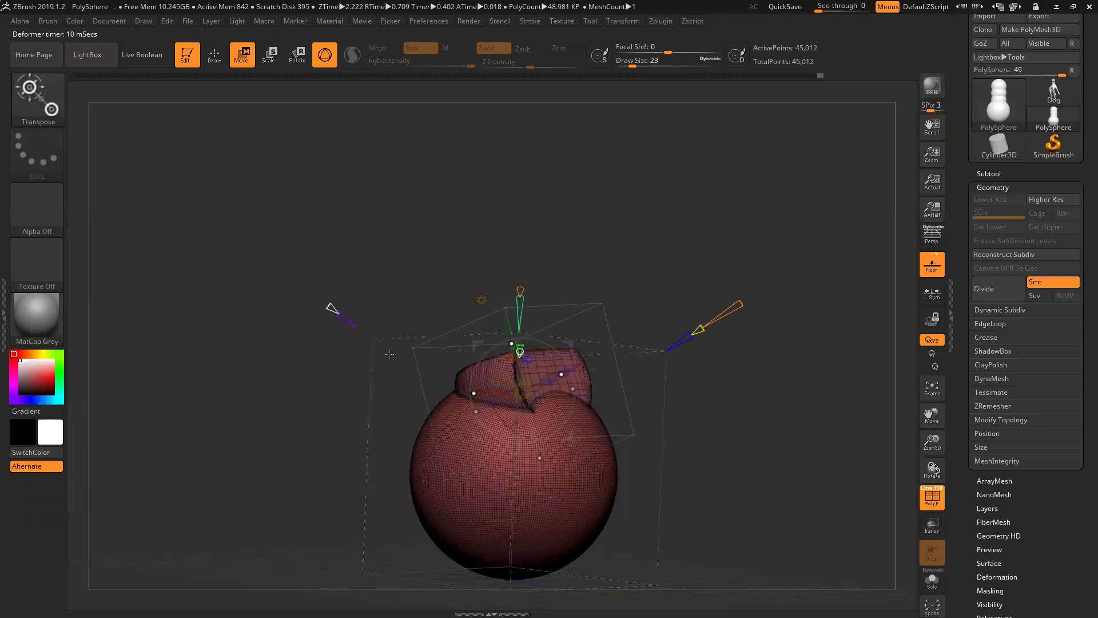
# Place a copy of the trimmed shape just above the first one and finish the Project Primitive with Accept.
pyautogui.moveTo(463, 215); pyautogui.dragTo(492, 241)
pyautogui.keyDown('ctrl'); pyautogui.moveTo(498, 321); pyautogui.dragTo(499, 271); pyautogui.keyUp('ctrl')
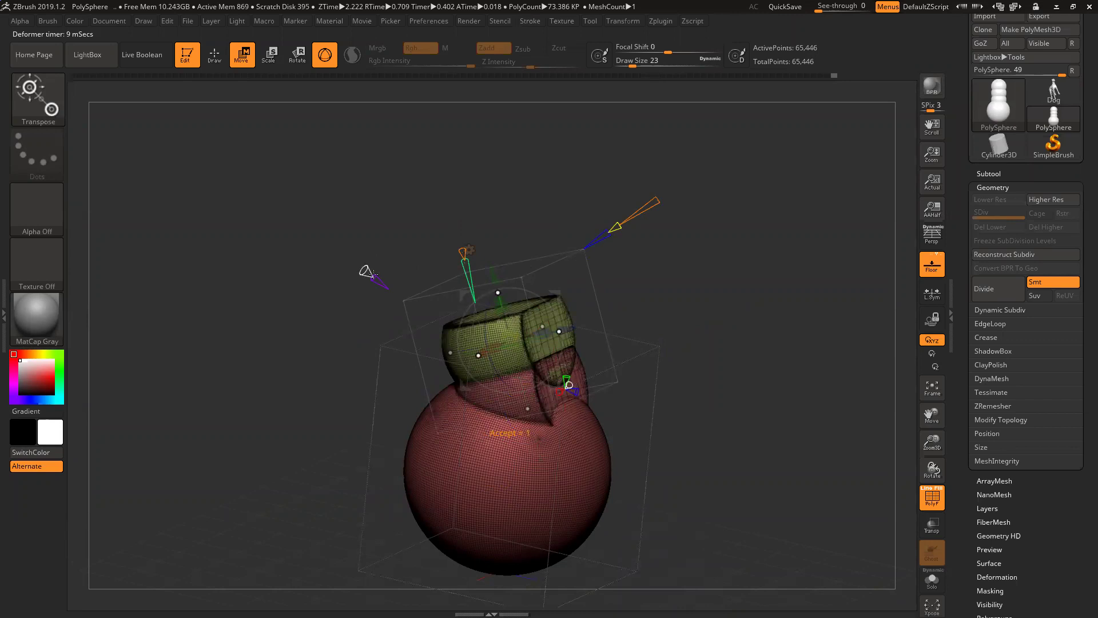
pyautogui.moveTo(372, 274); pyautogui.dragTo(343, 249)
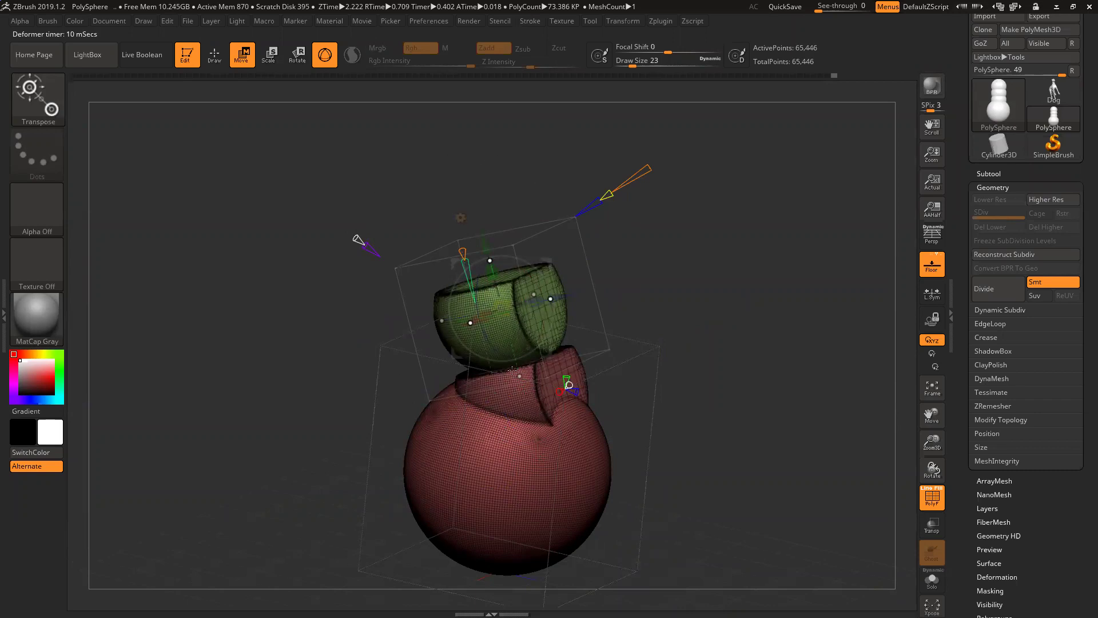
pyautogui.moveTo(707, 424); pyautogui.dragTo(793, 399)
pyautogui.moveTo(930, 443); pyautogui.dragTo(934, 469)
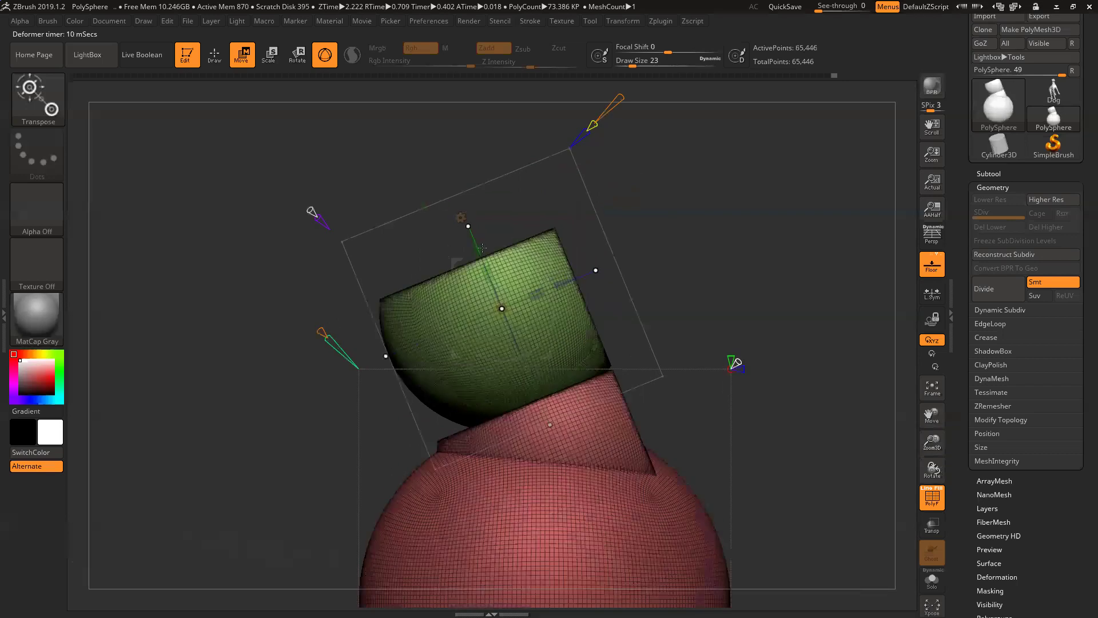
pyautogui.click(459, 219)
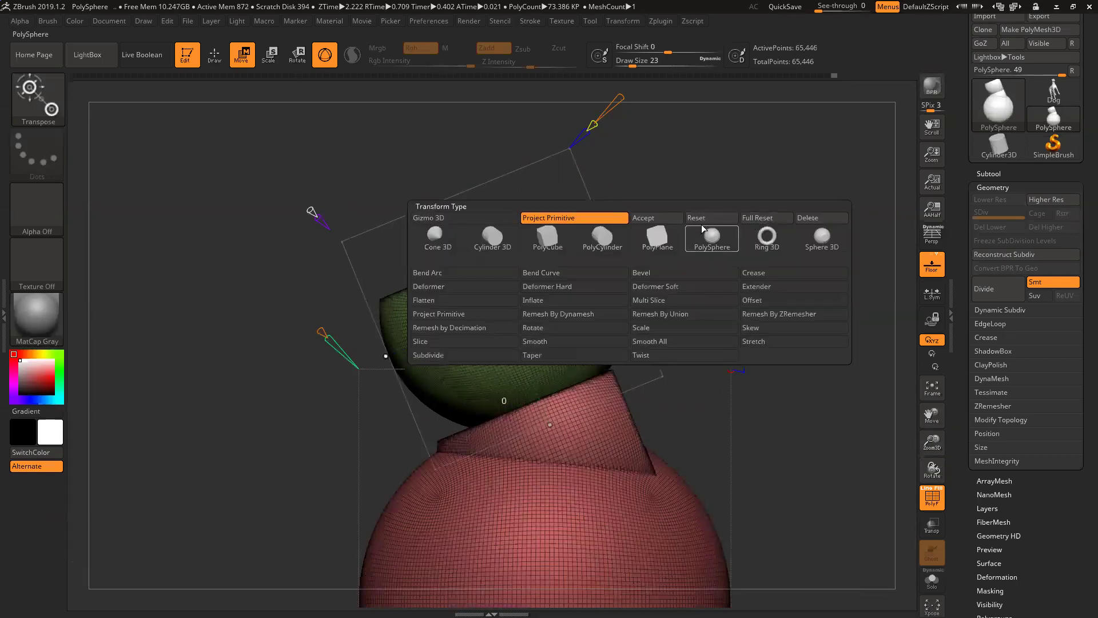
pyautogui.click(656, 218)
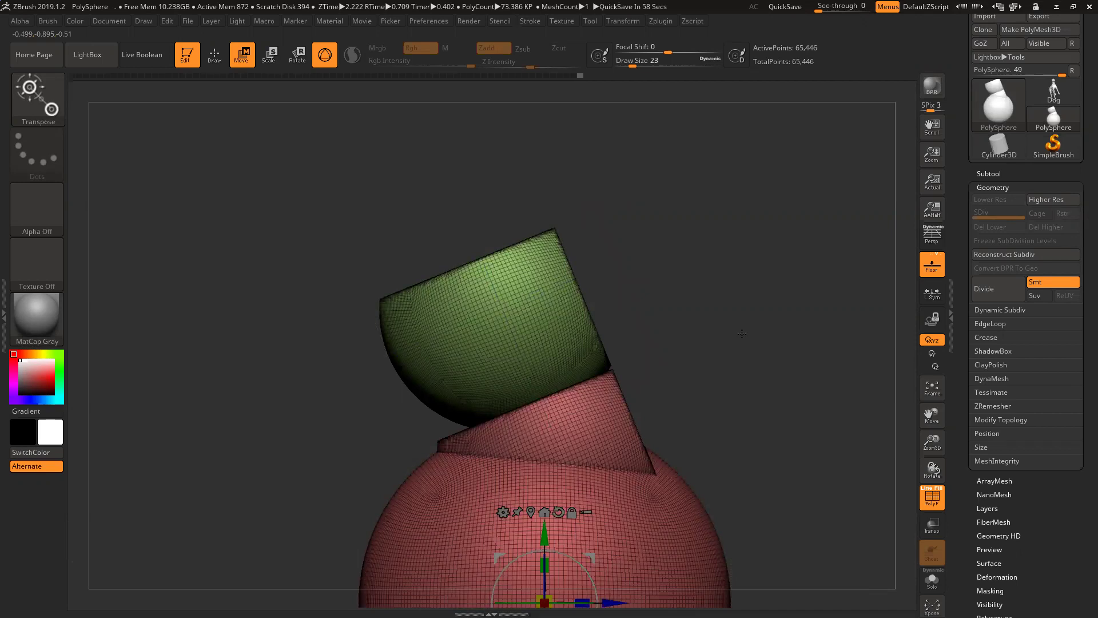
# Turn off the polyframe display on the stacked forms.
pyautogui.moveTo(928, 443); pyautogui.dragTo(863, 220)
pyautogui.moveTo(809, 309); pyautogui.dragTo(766, 329)
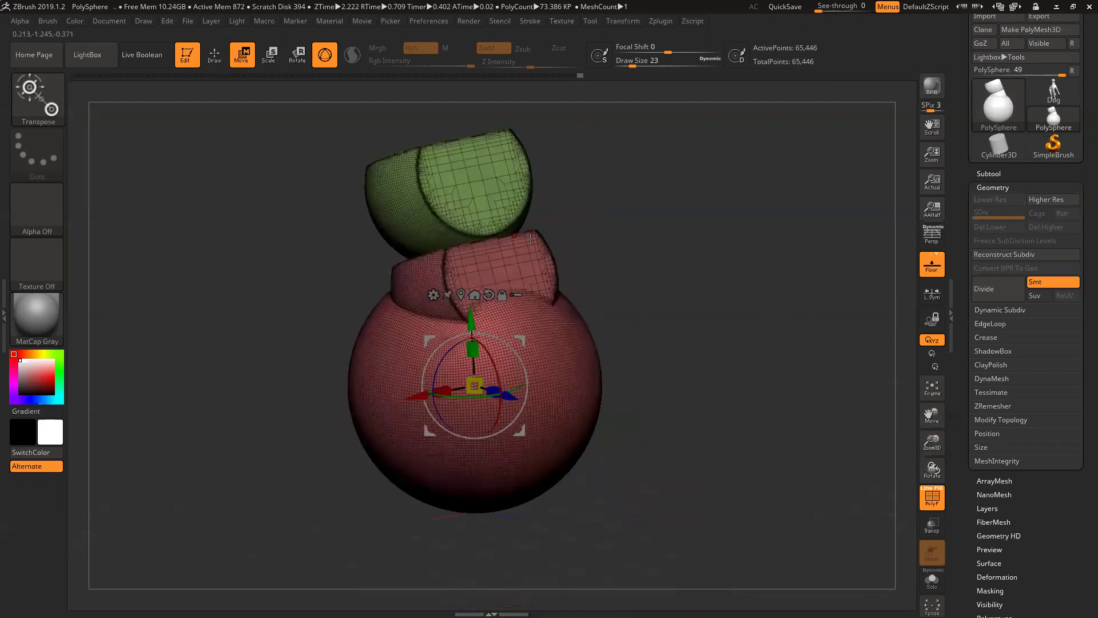
pyautogui.click(933, 499)
pyautogui.moveTo(822, 378)
pyautogui.mouseDown()
pyautogui.moveTo(801, 373)
pyautogui.moveTo(843, 380)
pyautogui.mouseUp()
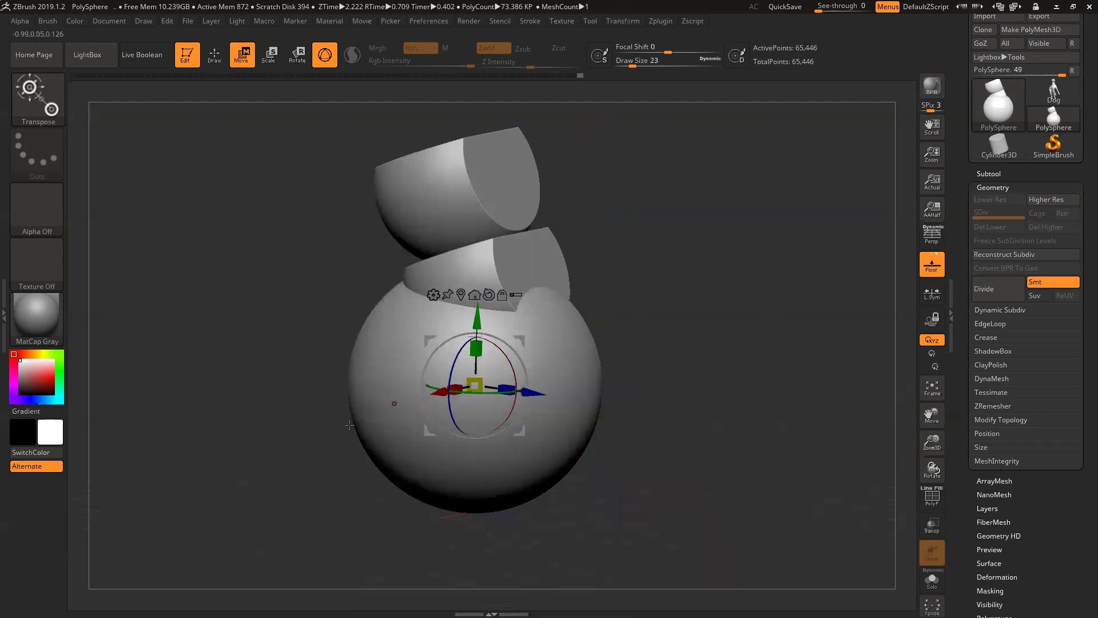
pyautogui.moveTo(458, 412)
pyautogui.mouseDown(button='right')
pyautogui.moveTo(432, 409)
pyautogui.moveTo(452, 409)
pyautogui.mouseUp(button='right')
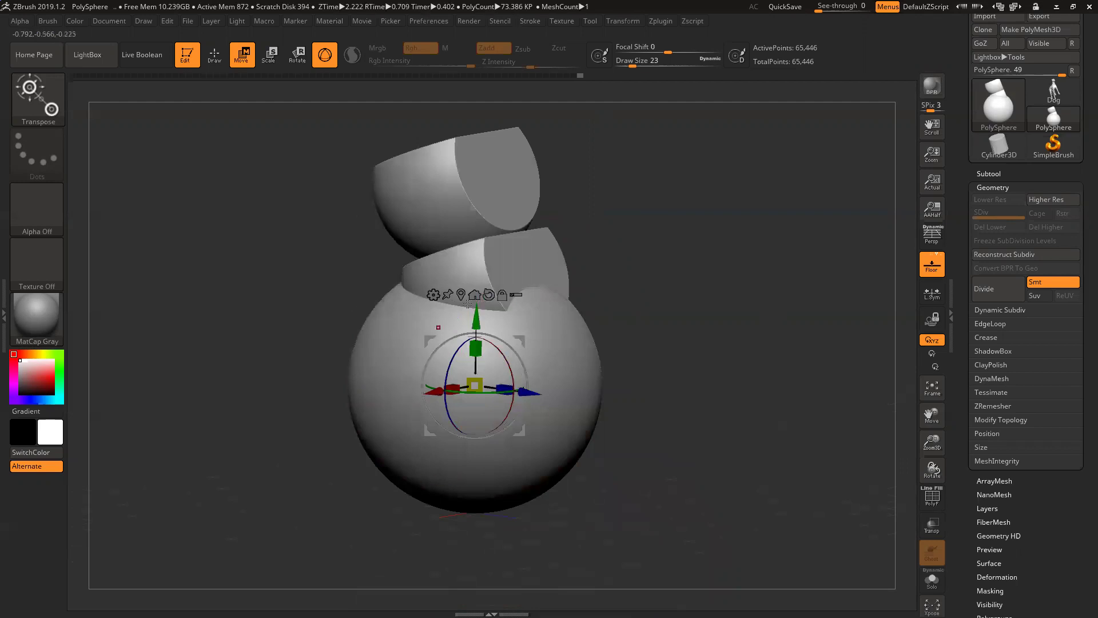
pyautogui.moveTo(643, 313); pyautogui.dragTo(636, 289)
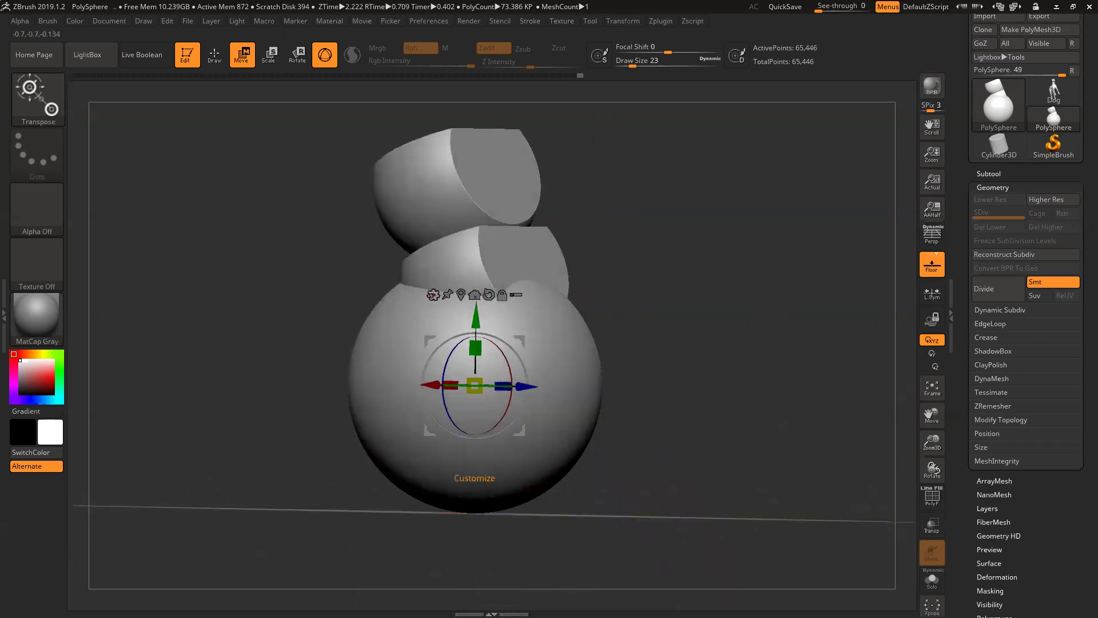
# Add a new Project Primitive sphere and move it out to the side of the main sphere.
pyautogui.click(433, 295)
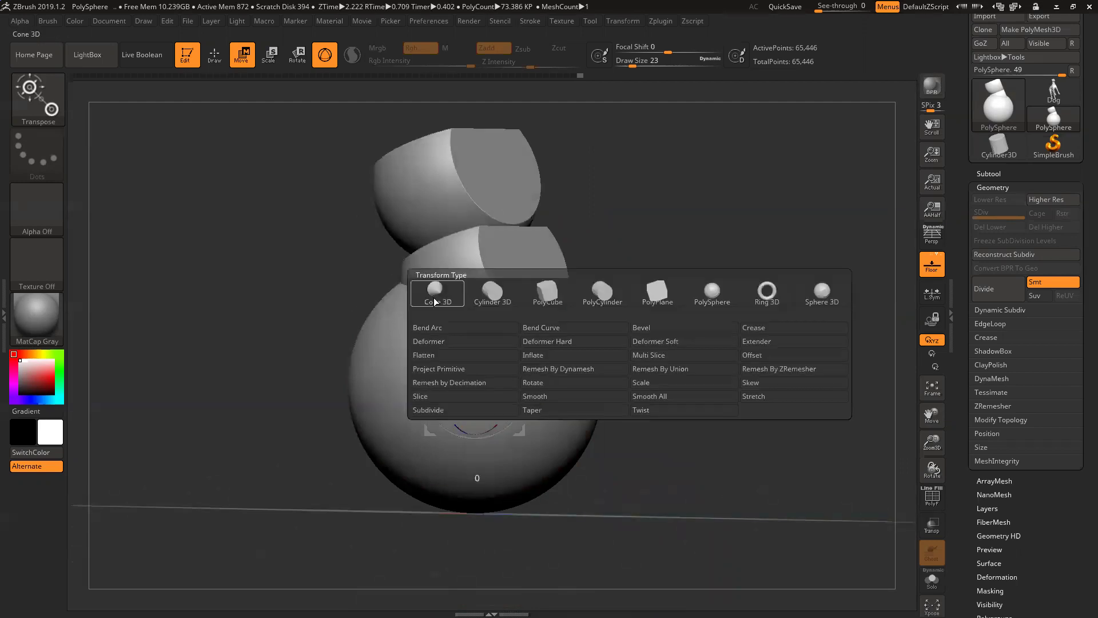
pyautogui.click(443, 370)
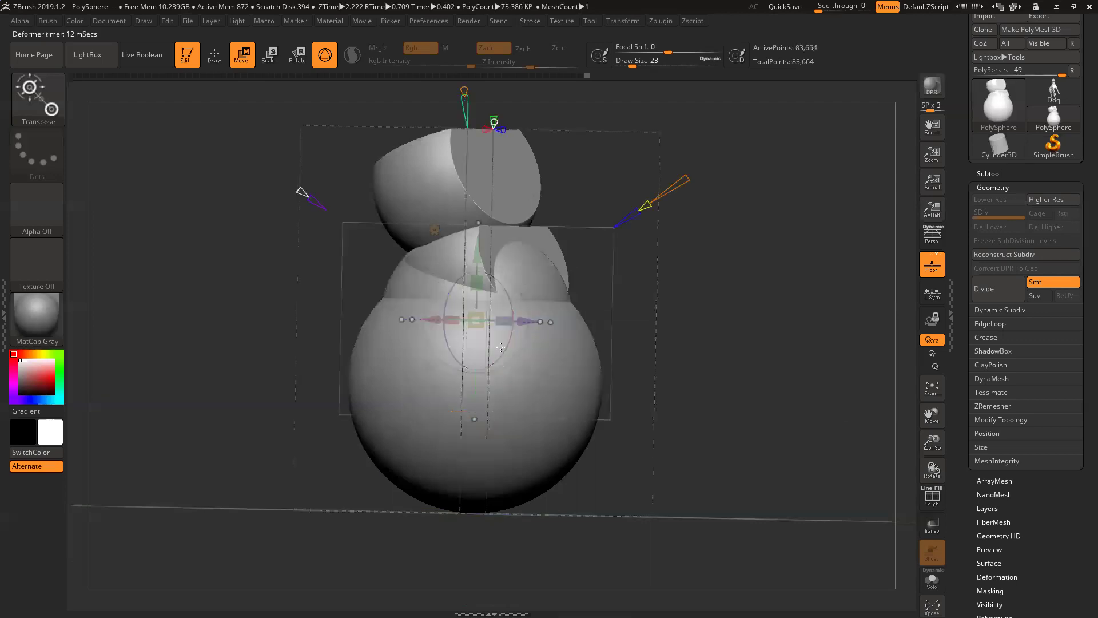
pyautogui.moveTo(818, 374); pyautogui.dragTo(841, 394)
pyautogui.moveTo(539, 329); pyautogui.dragTo(642, 359)
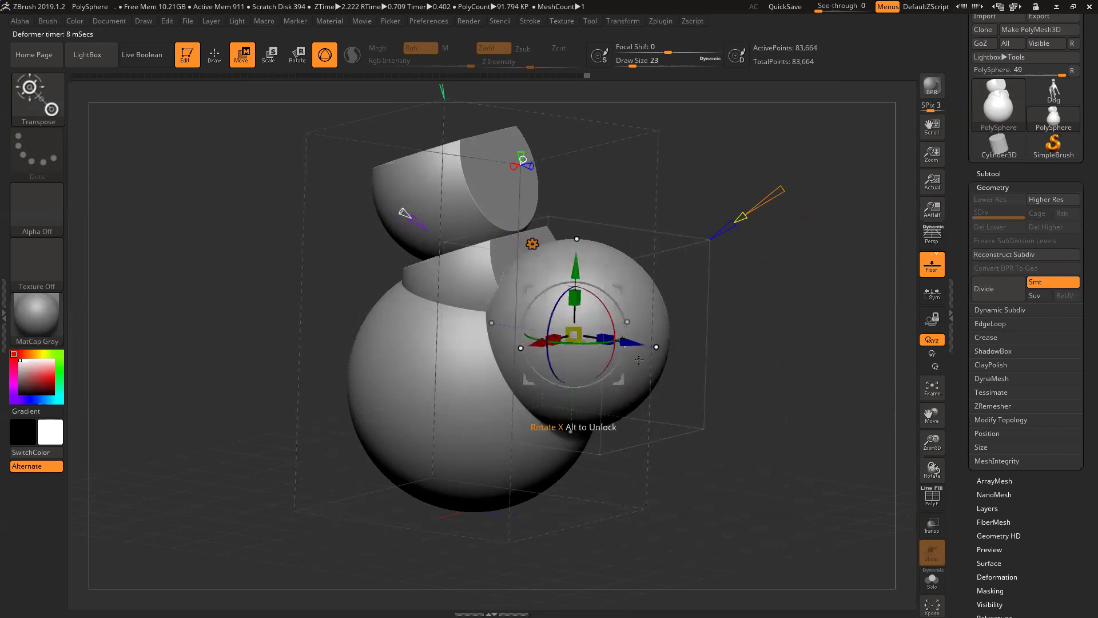
# Trim the side sphere's top and outer side flat, hollow it into an open ring with the yellow cone, and accept it.
pyautogui.moveTo(656, 347); pyautogui.dragTo(631, 343)
pyautogui.moveTo(577, 238); pyautogui.dragTo(575, 267)
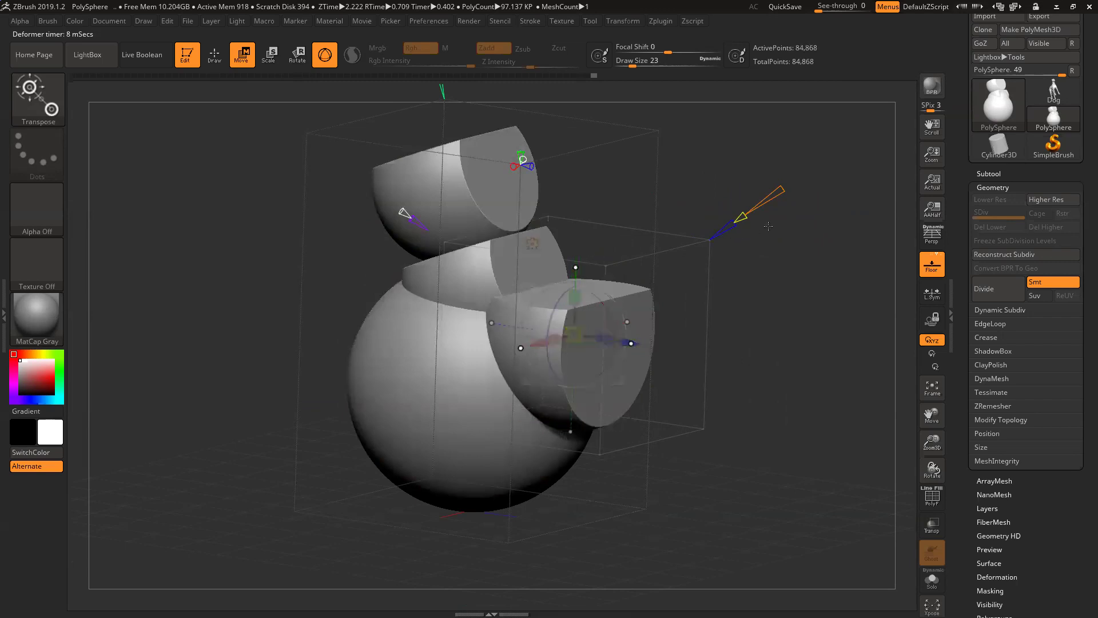
pyautogui.moveTo(742, 213); pyautogui.dragTo(695, 196)
pyautogui.moveTo(626, 342)
pyautogui.mouseDown()
pyautogui.moveTo(609, 339)
pyautogui.moveTo(644, 344)
pyautogui.mouseUp()
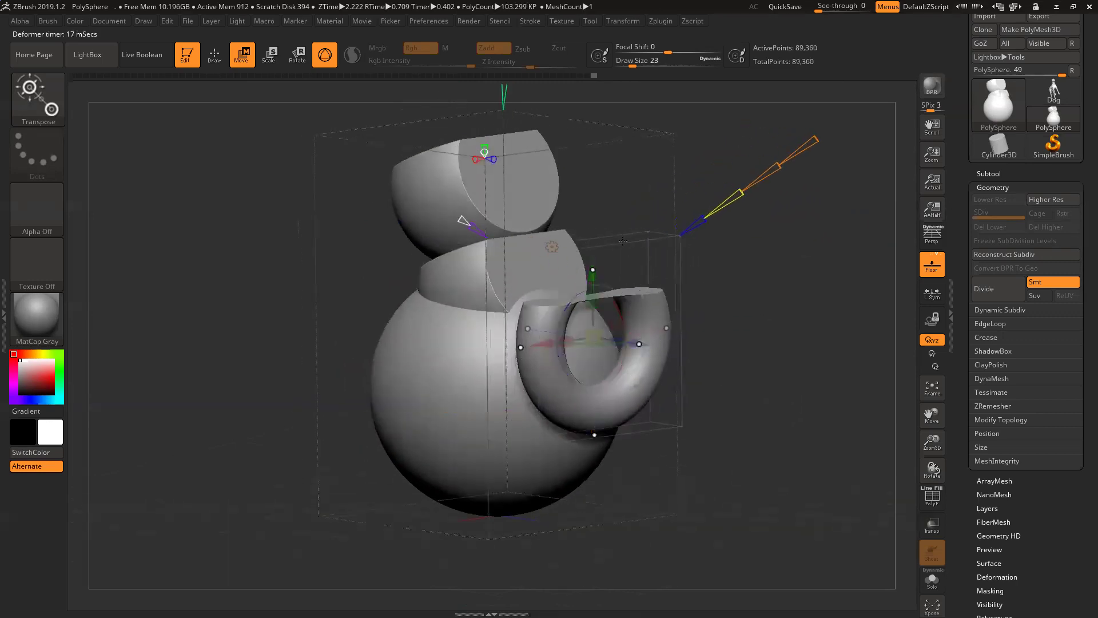
pyautogui.click(552, 246)
pyautogui.click(742, 251)
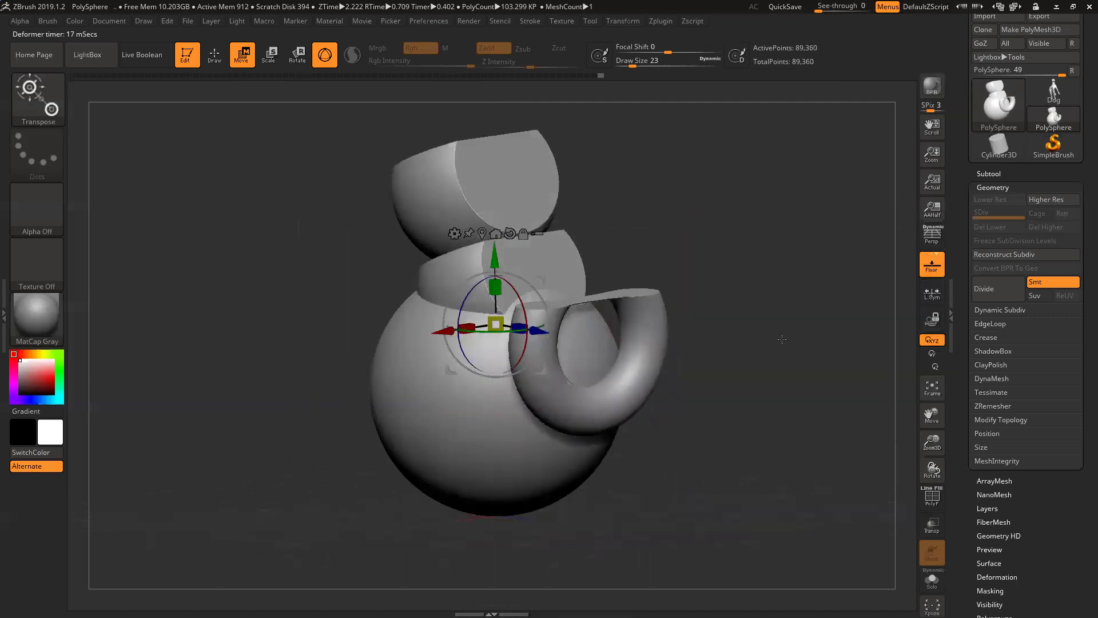
# Add another Project Primitive sphere, move it to the main sphere's opposite side, and apply Full Reset to it.
pyautogui.click(455, 233)
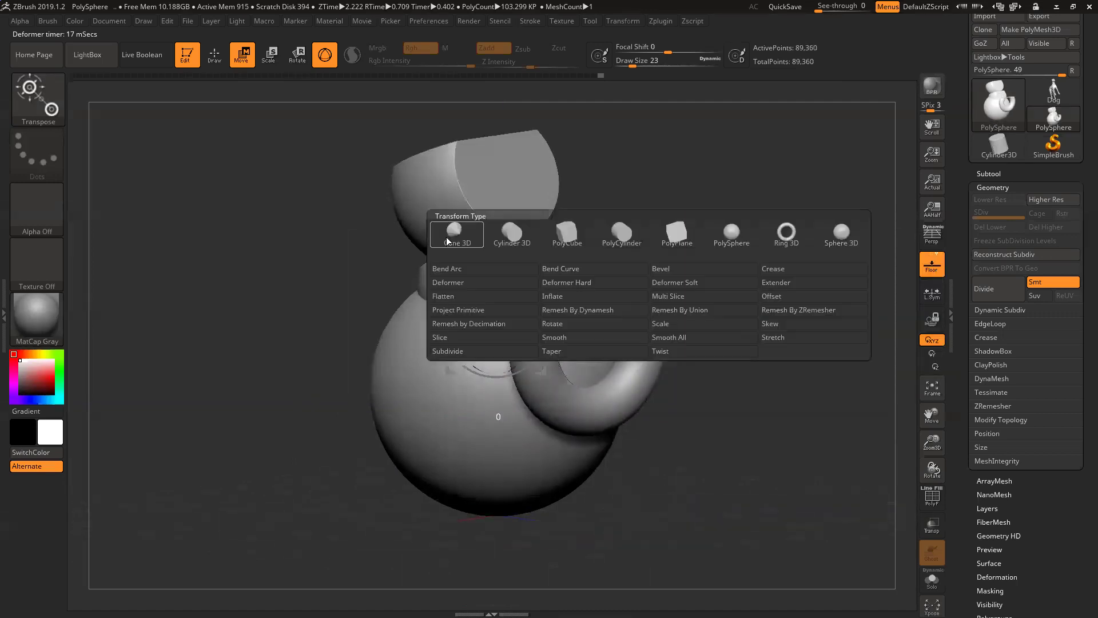
pyautogui.click(451, 312)
pyautogui.moveTo(631, 370); pyautogui.dragTo(446, 347)
pyautogui.moveTo(824, 435); pyautogui.dragTo(801, 414)
pyautogui.click(361, 207)
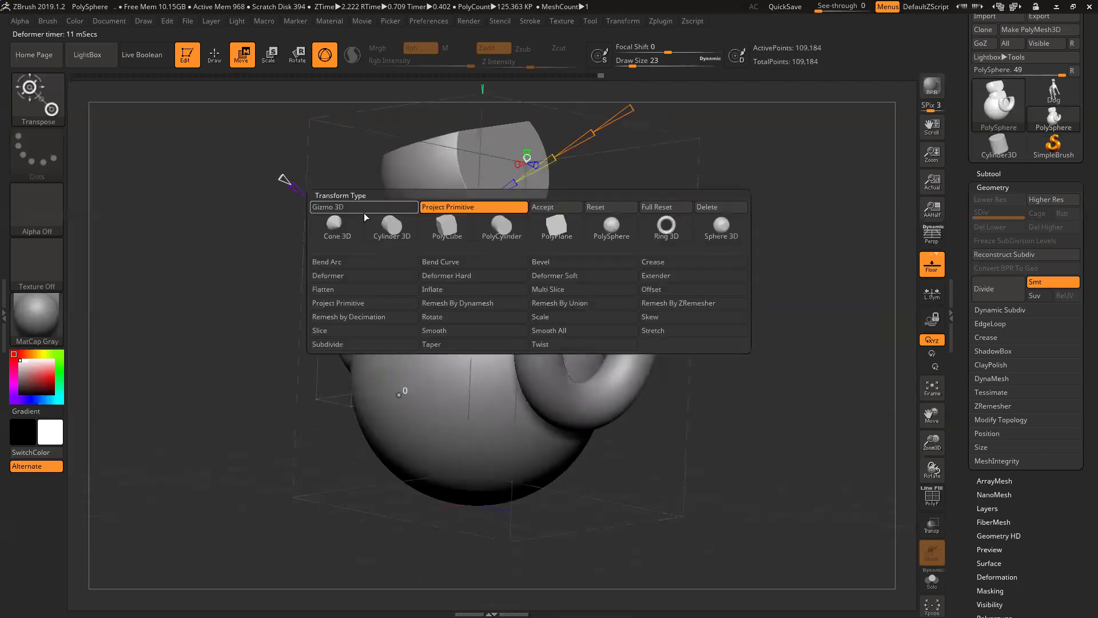
pyautogui.click(656, 210)
pyautogui.moveTo(514, 302)
pyautogui.mouseDown()
pyautogui.moveTo(612, 344)
pyautogui.moveTo(667, 384)
pyautogui.moveTo(602, 374)
pyautogui.moveTo(592, 359)
pyautogui.moveTo(607, 379)
pyautogui.moveTo(615, 365)
pyautogui.moveTo(518, 319)
pyautogui.mouseUp()
pyautogui.moveTo(767, 312); pyautogui.dragTo(790, 301)
# Undo the added side forms back to the editable copy of the trimmed shape.
pyautogui.hotkey('ctrl', 'z')
pyautogui.hotkey('ctrl', 'z')
pyautogui.hotkey('ctrl', 'z')
pyautogui.hotkey('ctrl', 'z')
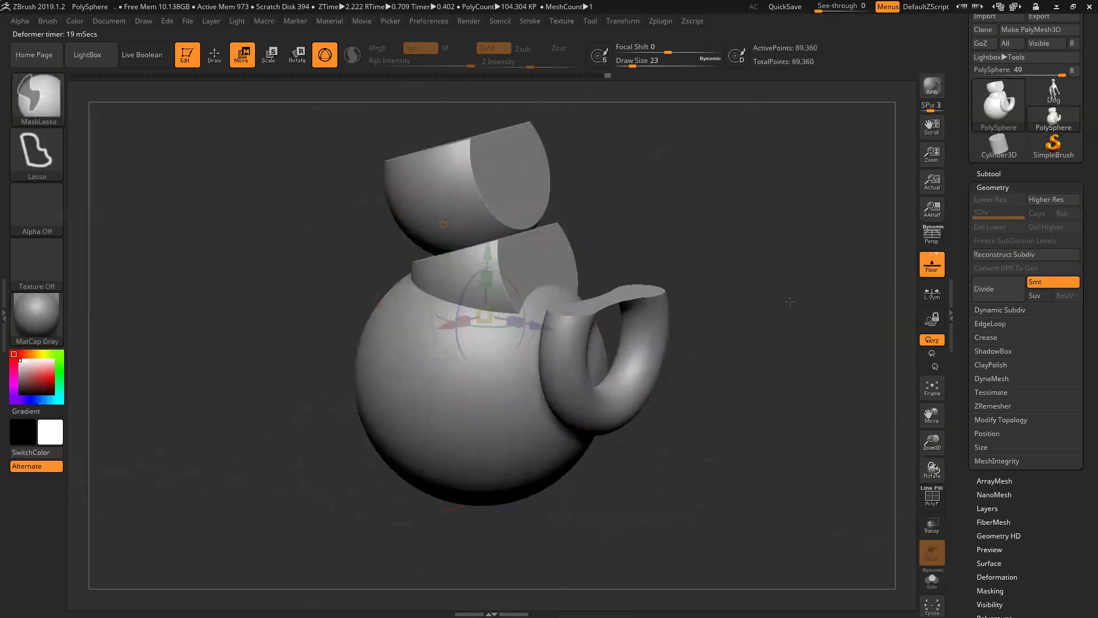
pyautogui.hotkey('ctrl', 'z')
pyautogui.hotkey('ctrl', 'z')
pyautogui.hotkey('ctrl', 'z')
pyautogui.hotkey('ctrl', 'z')
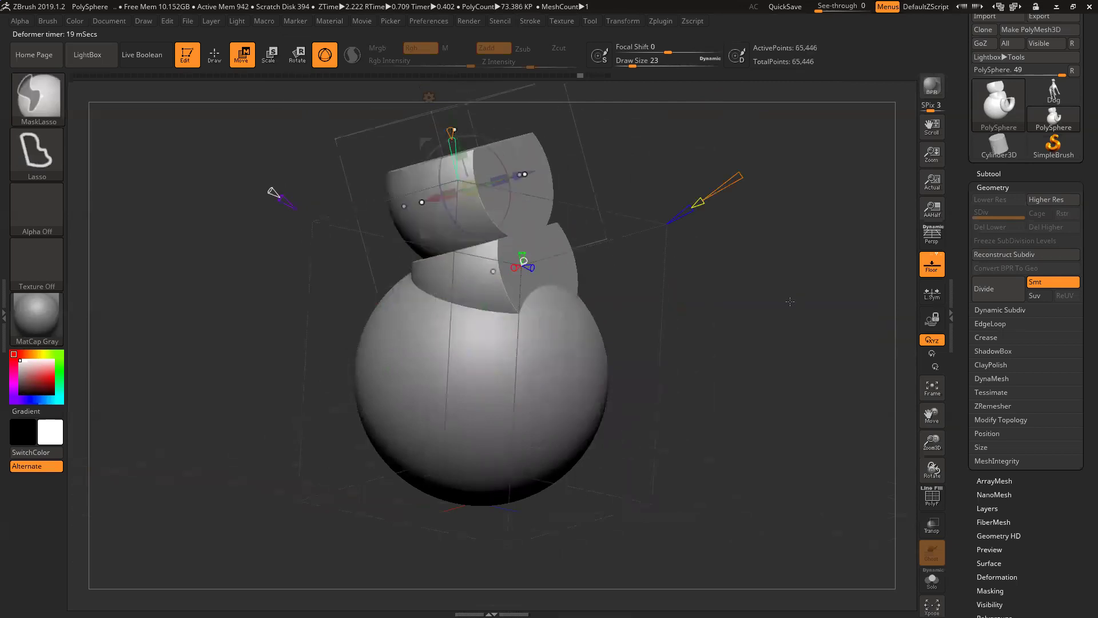
# Undo the trimmed cuts back to the small sphere blended onto the large sphere.
pyautogui.hotkey('ctrl', 'z')
pyautogui.hotkey('ctrl', 'z')
pyautogui.hotkey('ctrl', 'z')
pyautogui.hotkey('ctrl', 'z')
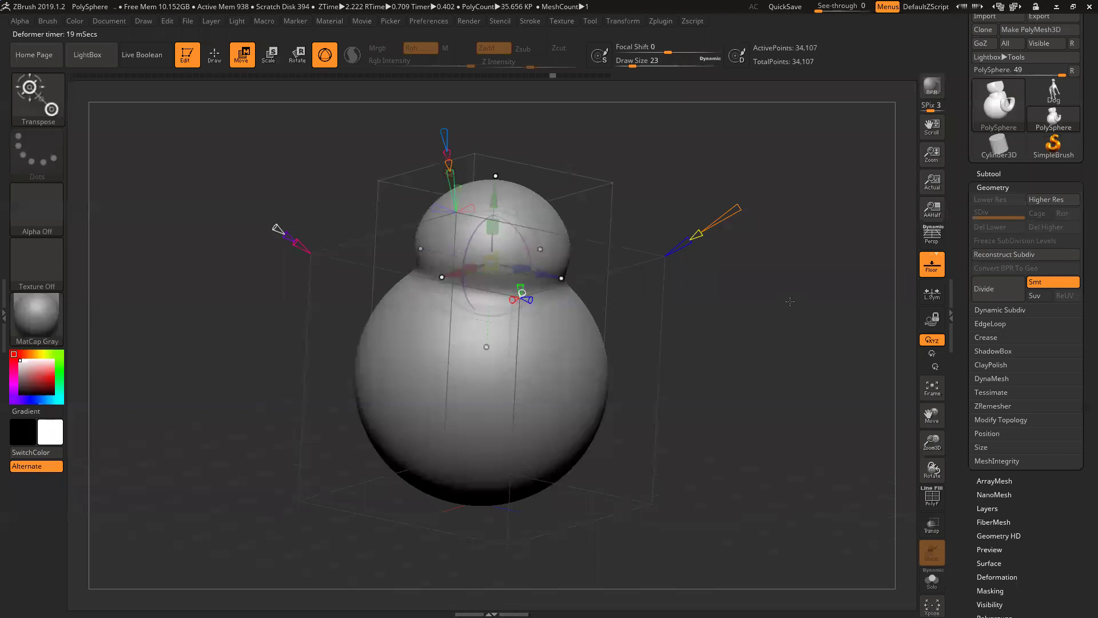
pyautogui.moveTo(766, 417); pyautogui.dragTo(759, 400)
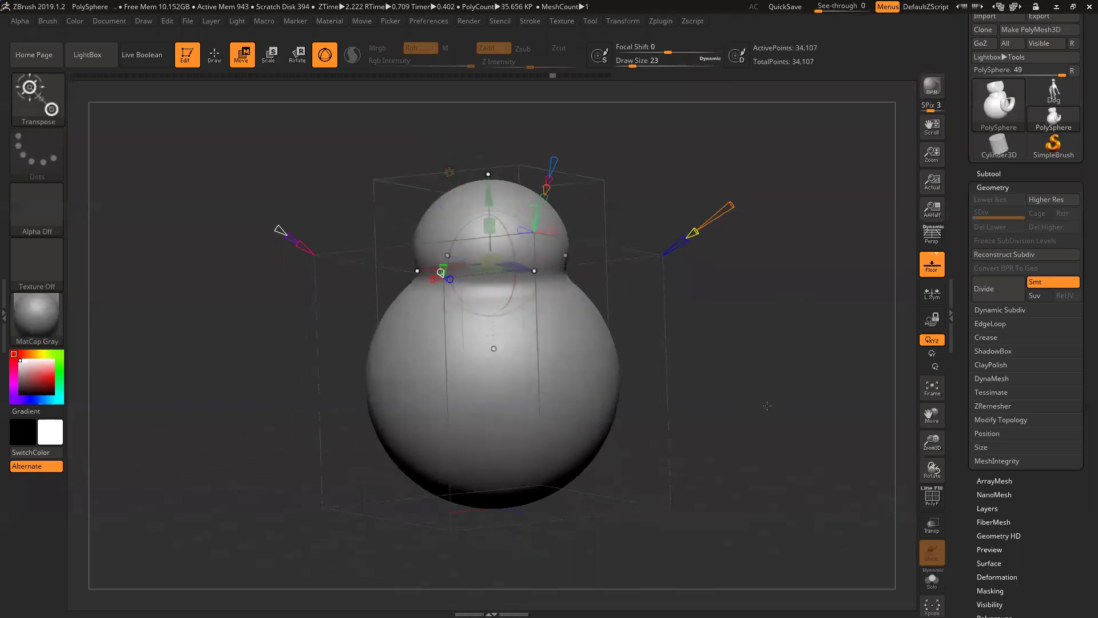
pyautogui.moveTo(844, 389); pyautogui.dragTo(821, 456)
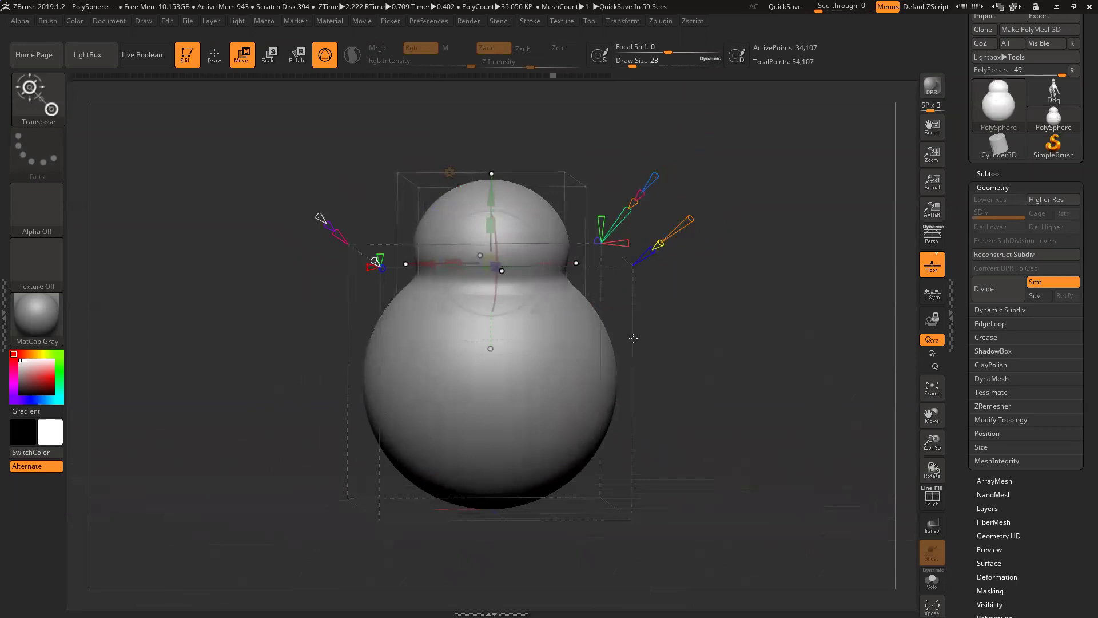
pyautogui.moveTo(705, 368); pyautogui.dragTo(713, 437)
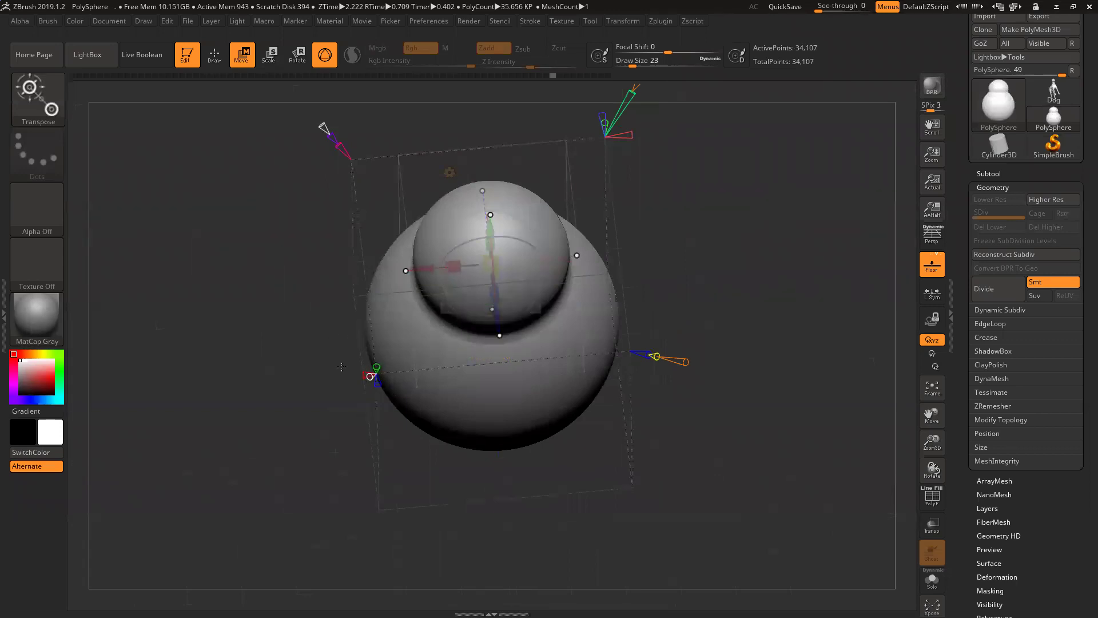
pyautogui.moveTo(329, 366); pyautogui.dragTo(379, 389)
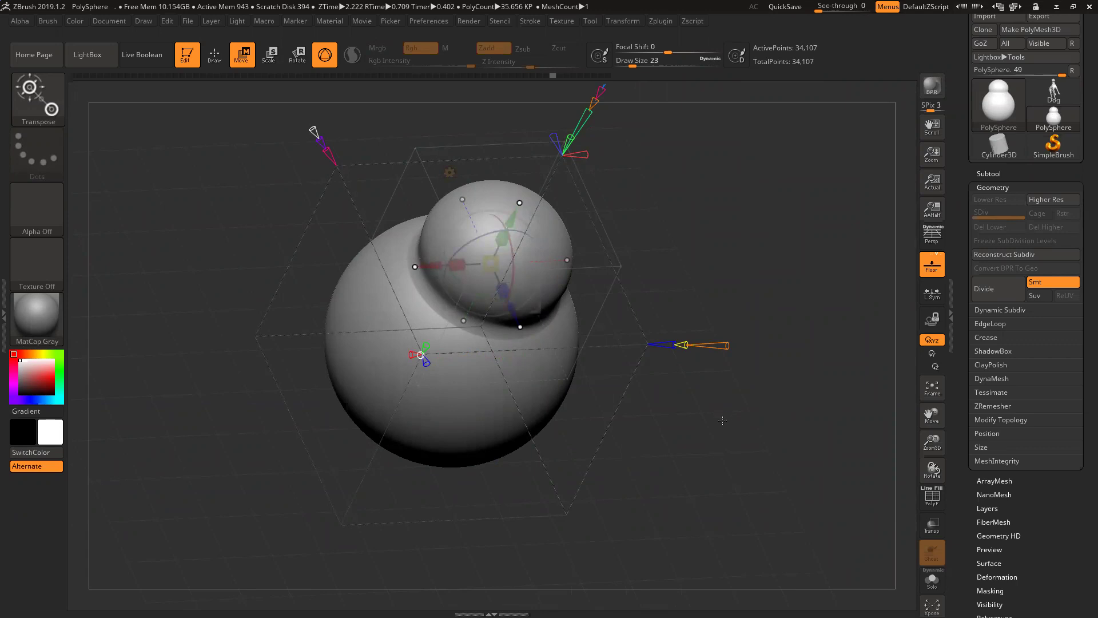
# Accept the blended two-sphere shape and start a new Project Primitive on it.
pyautogui.click(450, 173)
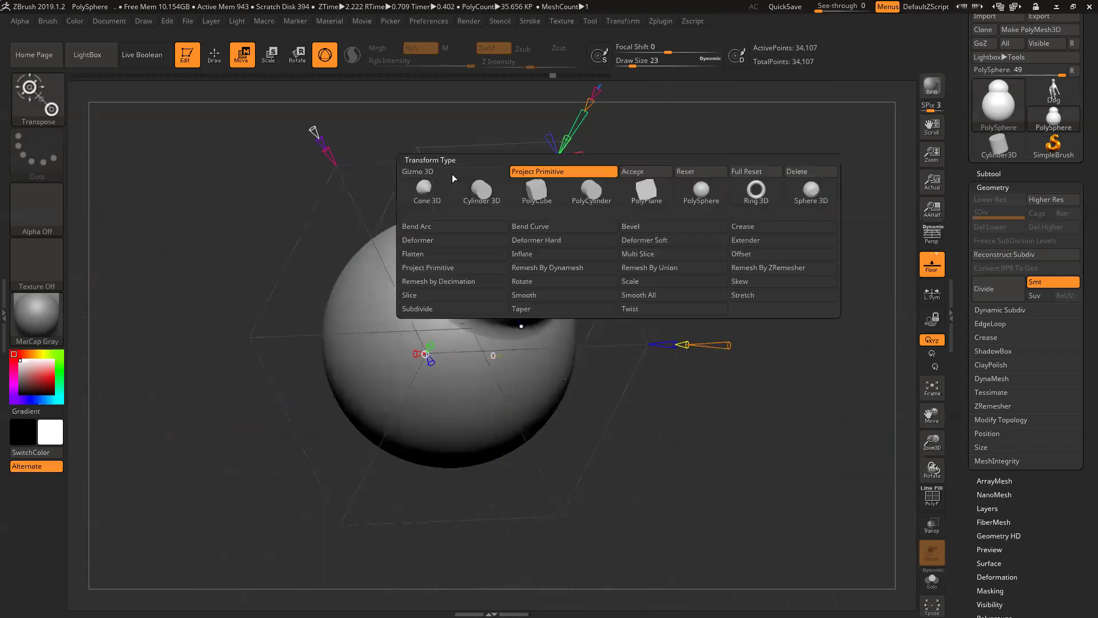
pyautogui.click(649, 186)
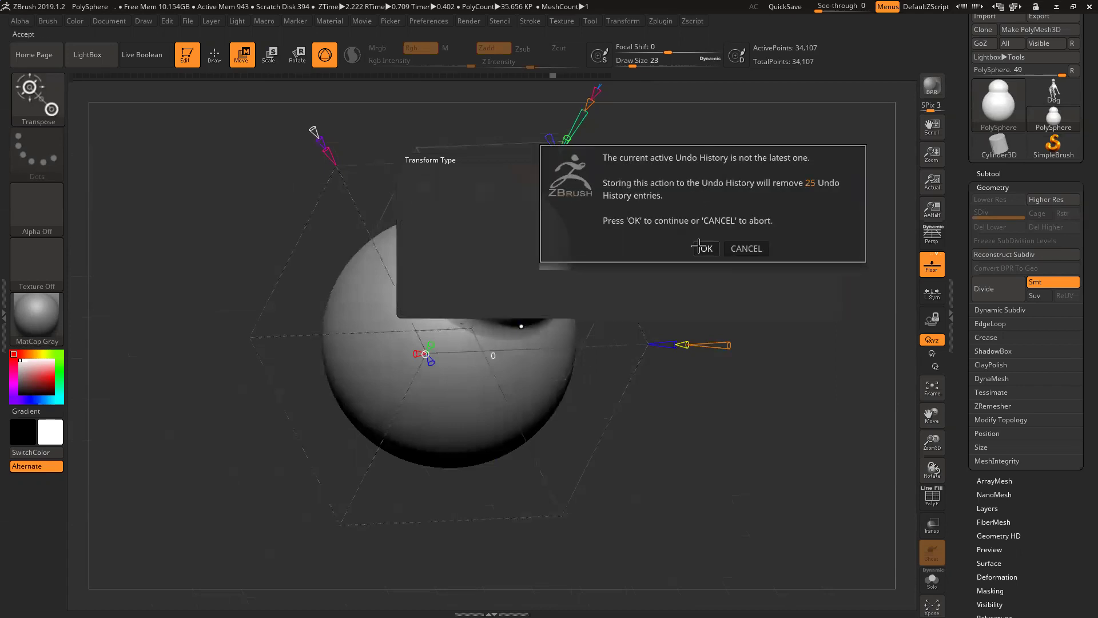
pyautogui.click(703, 248)
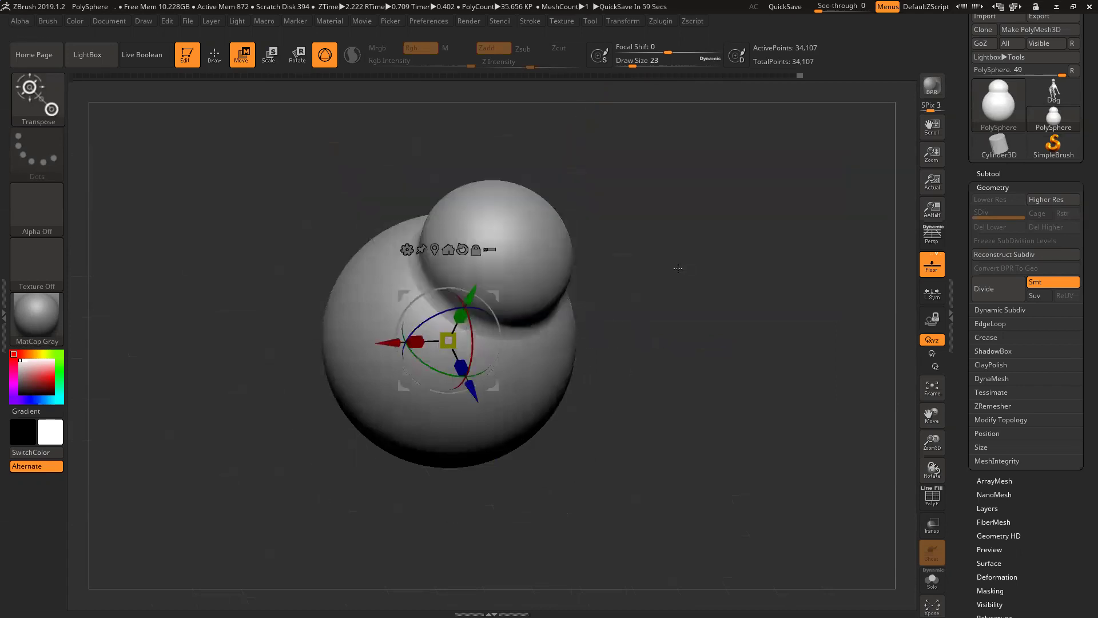
pyautogui.click(406, 250)
pyautogui.click(422, 327)
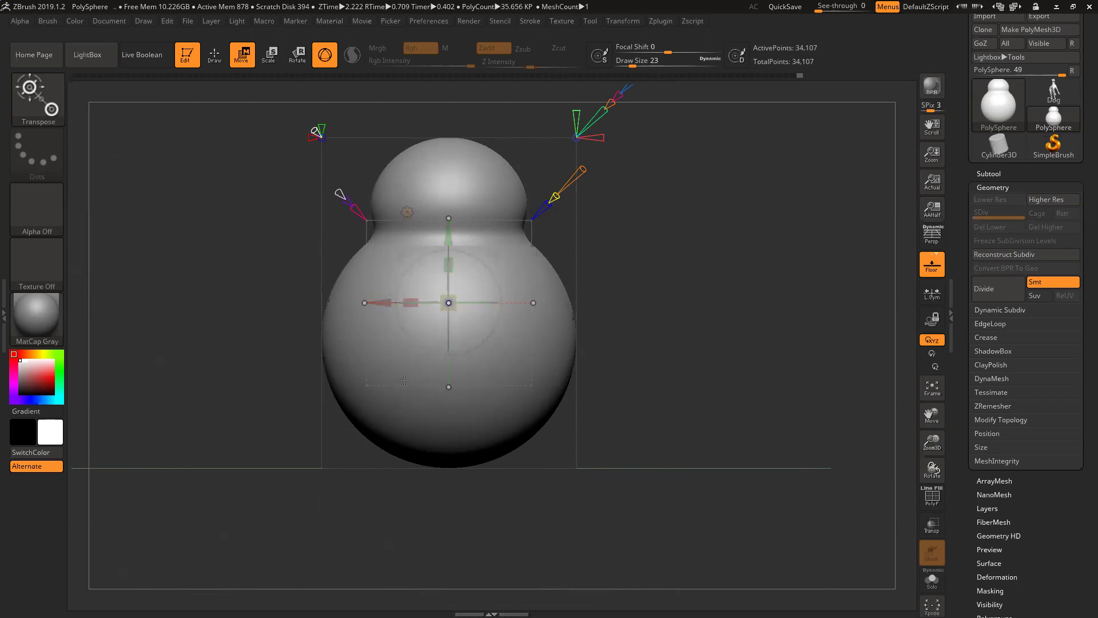
# Turn on X symmetry for the new Project Primitive.
pyautogui.moveTo(647, 337); pyautogui.dragTo(635, 383)
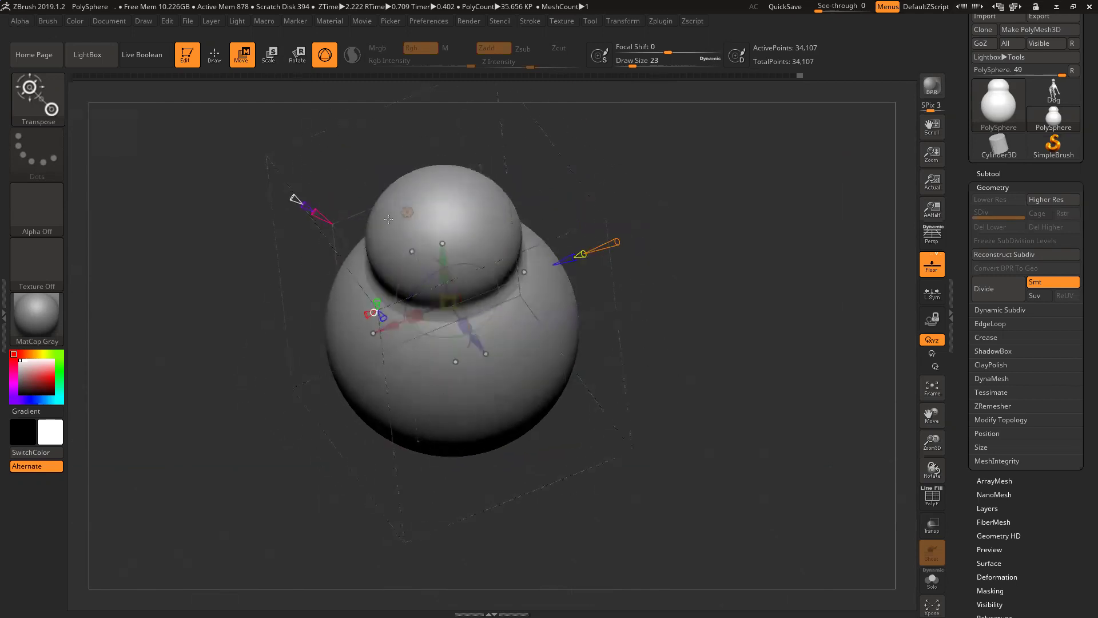
pyautogui.moveTo(348, 322); pyautogui.dragTo(320, 355)
pyautogui.hotkey('ctrl', 'z')
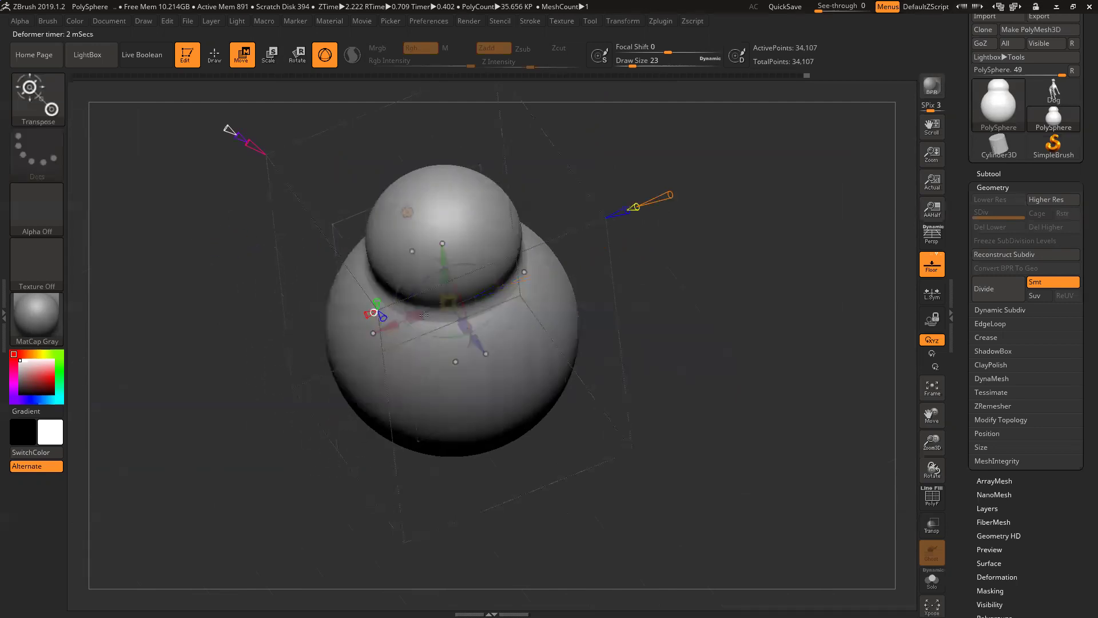
pyautogui.moveTo(366, 309); pyautogui.dragTo(394, 382)
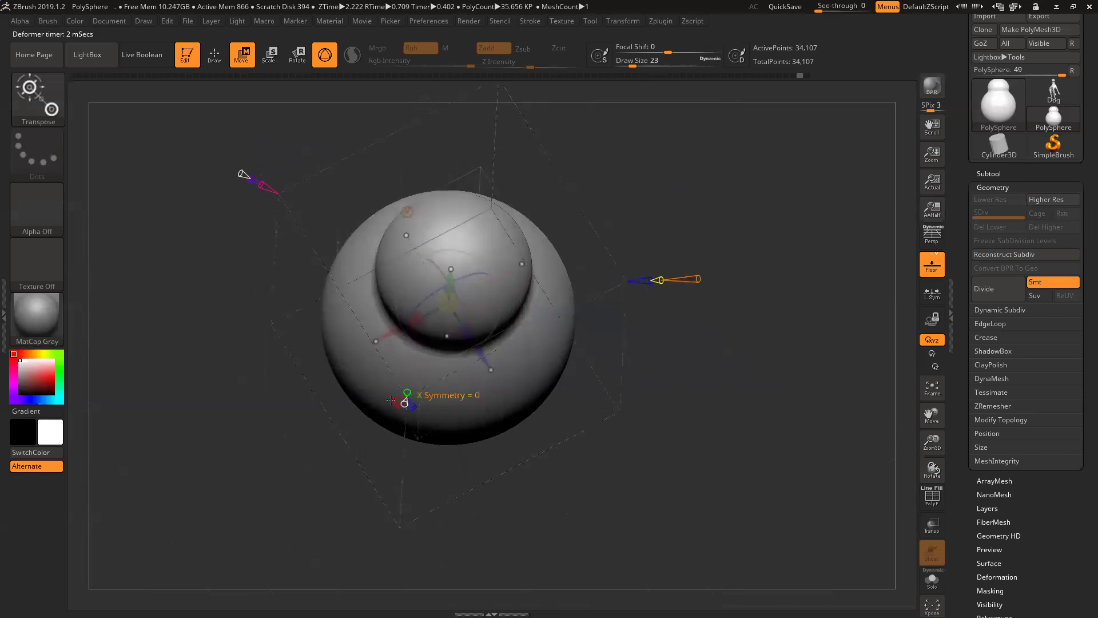
pyautogui.moveTo(532, 401); pyautogui.dragTo(782, 366)
pyautogui.moveTo(726, 280); pyautogui.dragTo(652, 176)
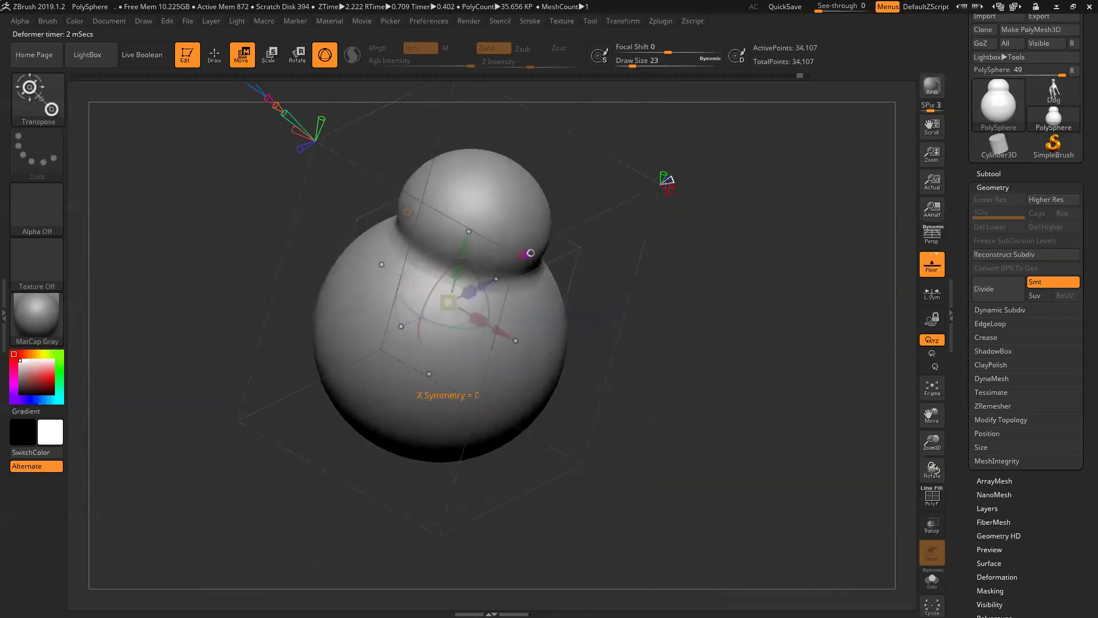
pyautogui.moveTo(670, 190); pyautogui.dragTo(679, 198)
pyautogui.moveTo(712, 261); pyautogui.dragTo(658, 215)
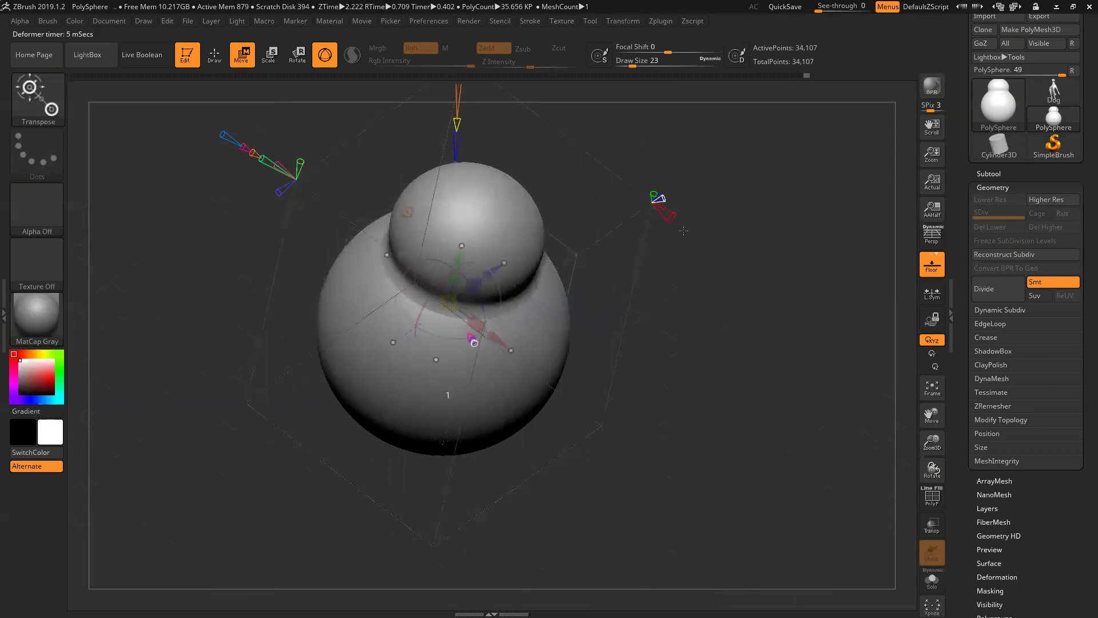
# Pull the mirrored Project Primitive spheres out of the body to both sides and bring them towards its front.
pyautogui.moveTo(498, 330); pyautogui.dragTo(576, 389)
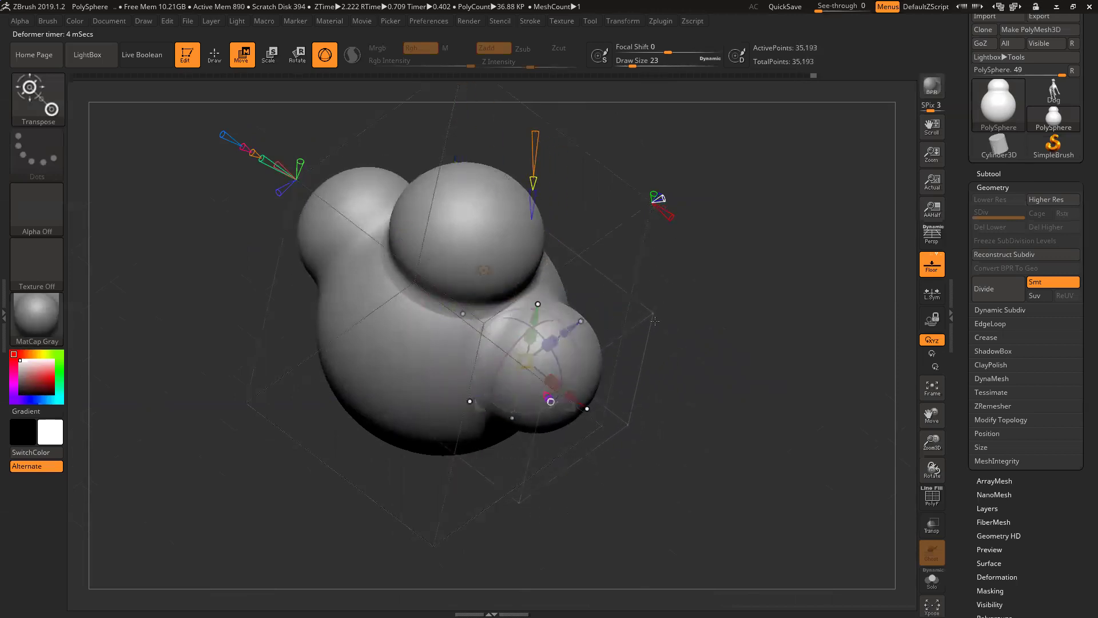
pyautogui.moveTo(654, 321); pyautogui.dragTo(611, 371)
pyautogui.moveTo(294, 365); pyautogui.dragTo(426, 488)
pyautogui.click(419, 499)
pyautogui.moveTo(589, 512); pyautogui.dragTo(641, 458)
pyautogui.moveTo(554, 395); pyautogui.dragTo(702, 290)
pyautogui.moveTo(835, 458); pyautogui.dragTo(809, 342)
pyautogui.moveTo(934, 443); pyautogui.dragTo(729, 501)
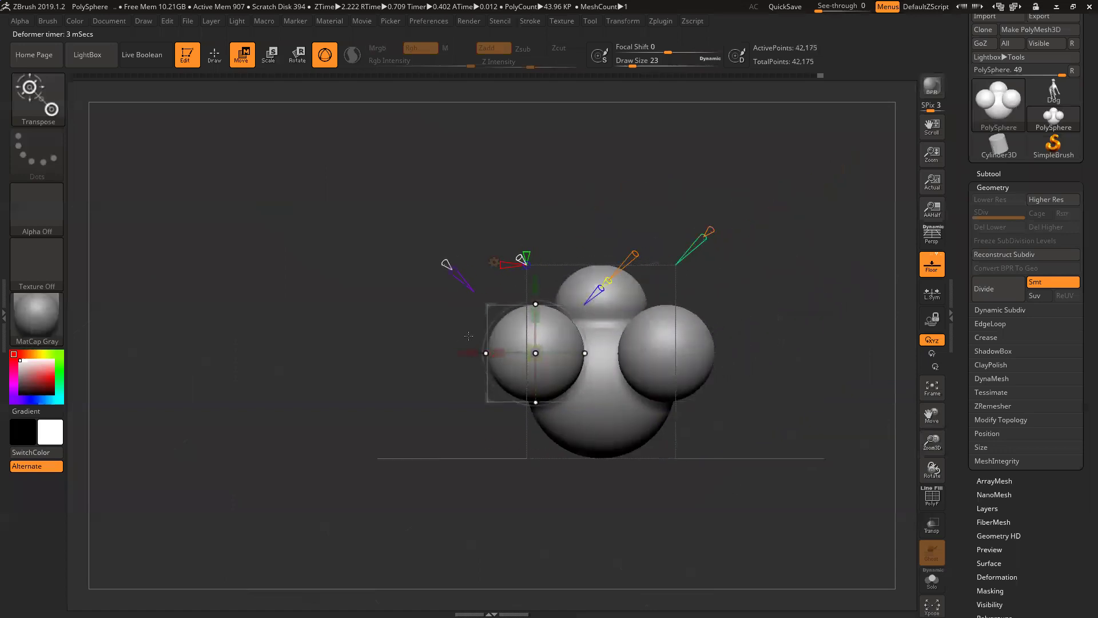
# Move the mirrored spheres clear of the body and turn on Z symmetry to repeat them behind it.
pyautogui.moveTo(488, 306); pyautogui.dragTo(377, 306)
pyautogui.moveTo(452, 179); pyautogui.dragTo(461, 241)
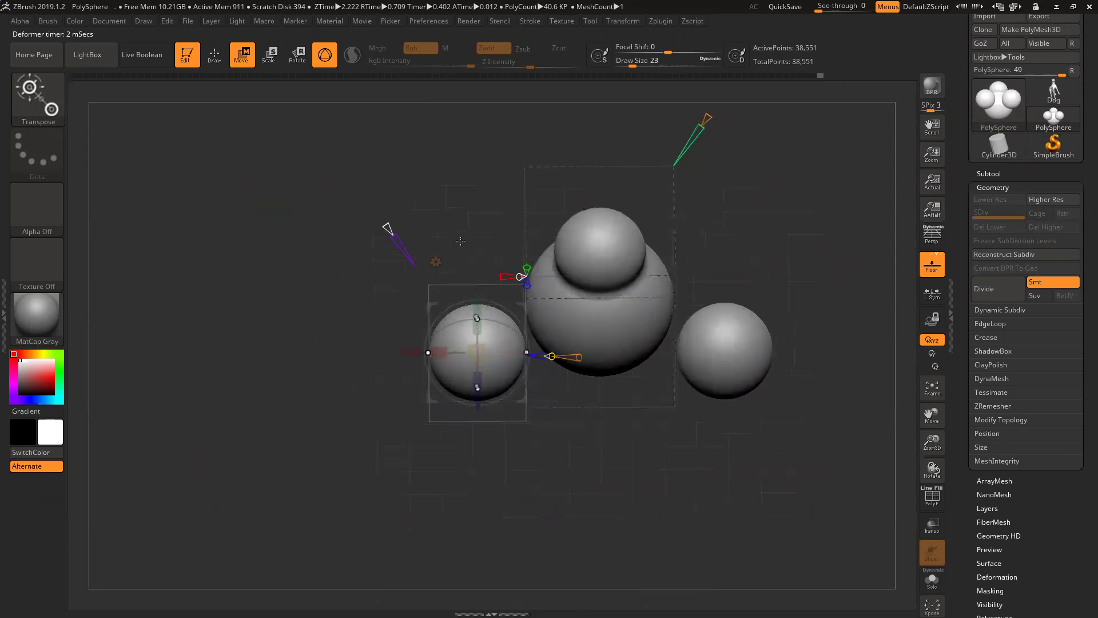
pyautogui.moveTo(454, 196); pyautogui.dragTo(488, 117)
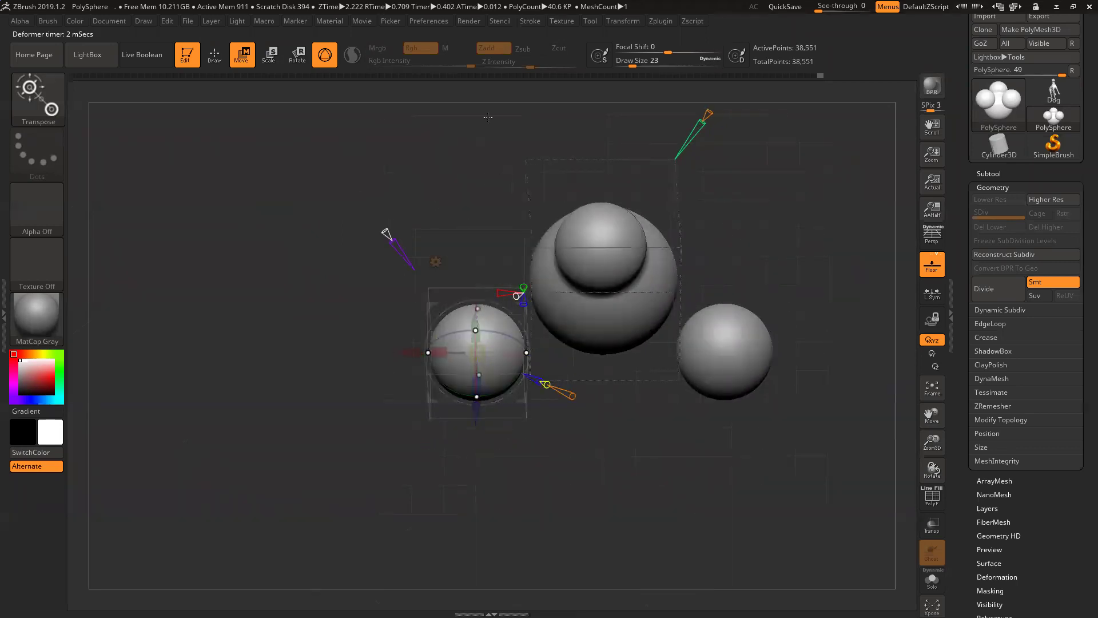
pyautogui.moveTo(524, 305); pyautogui.dragTo(524, 316)
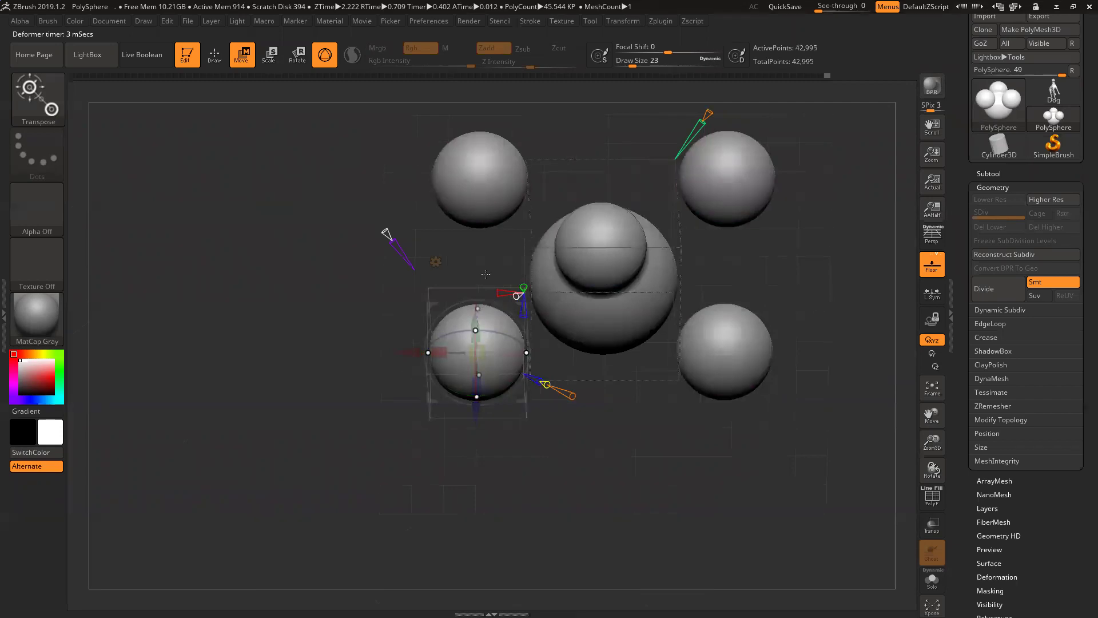
# Move the four mirrored spheres back in so they blend around the body.
pyautogui.moveTo(428, 400); pyautogui.dragTo(501, 356)
pyautogui.moveTo(501, 356); pyautogui.dragTo(552, 247, button='right')
pyautogui.moveTo(546, 244); pyautogui.dragTo(546, 290)
pyautogui.moveTo(840, 288); pyautogui.dragTo(887, 379)
pyautogui.moveTo(935, 438); pyautogui.dragTo(934, 481)
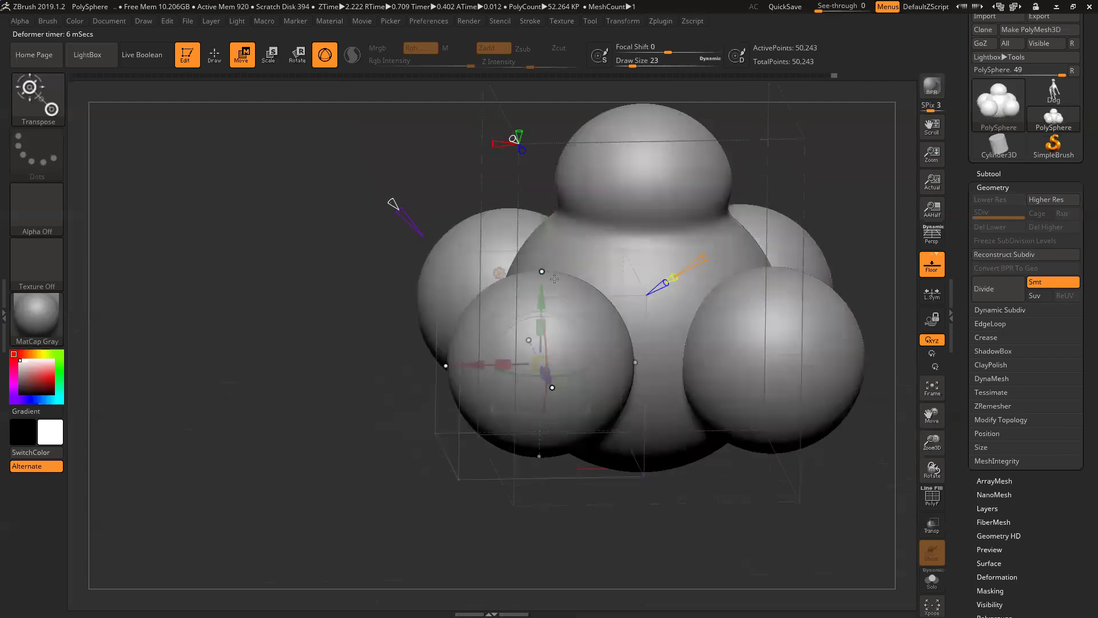
# Reshape the four spheres into elongated leg forms with flat-cut lower ends.
pyautogui.moveTo(541, 270); pyautogui.dragTo(566, 335)
pyautogui.hotkey('shift', 'f')
pyautogui.moveTo(558, 380); pyautogui.dragTo(546, 351)
pyautogui.moveTo(521, 392); pyautogui.dragTo(488, 456)
pyautogui.moveTo(490, 451); pyautogui.dragTo(490, 452)
pyautogui.moveTo(525, 360); pyautogui.dragTo(507, 400)
pyautogui.moveTo(555, 362); pyautogui.dragTo(606, 349, button='right')
pyautogui.moveTo(585, 336); pyautogui.dragTo(652, 296)
pyautogui.moveTo(652, 296); pyautogui.dragTo(701, 268, button='right')
pyautogui.moveTo(581, 386); pyautogui.dragTo(557, 457)
# Rotate the leg forms so they splay outward from the body.
pyautogui.moveTo(503, 334); pyautogui.dragTo(596, 352, button='right')
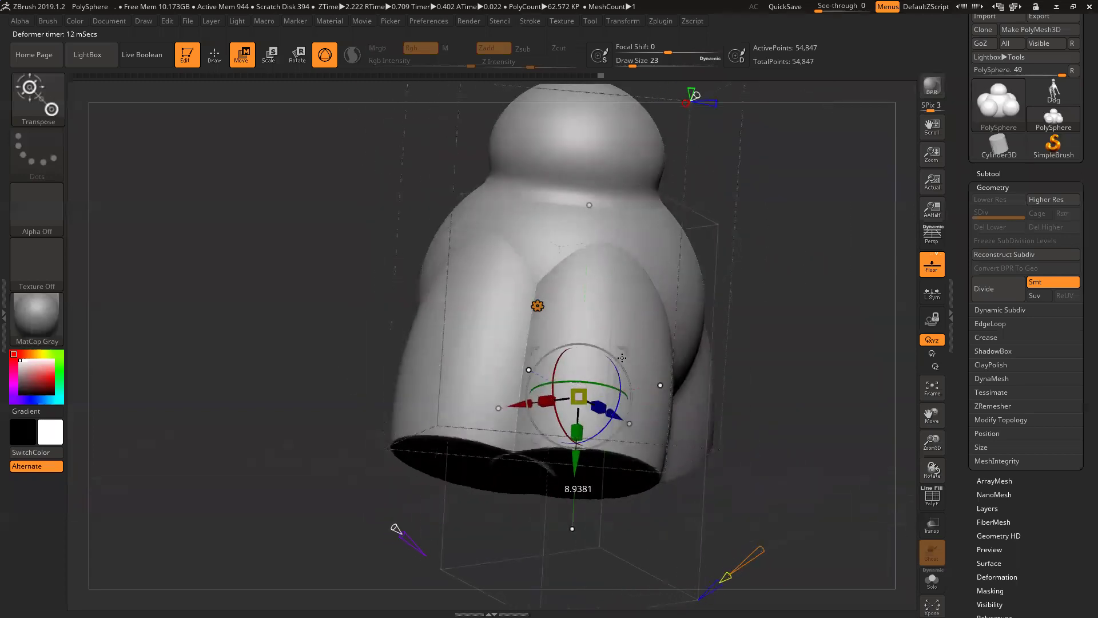
pyautogui.moveTo(624, 350); pyautogui.dragTo(673, 357)
pyautogui.moveTo(820, 296); pyautogui.dragTo(813, 399, button='right')
pyautogui.moveTo(812, 400); pyautogui.dragTo(580, 111)
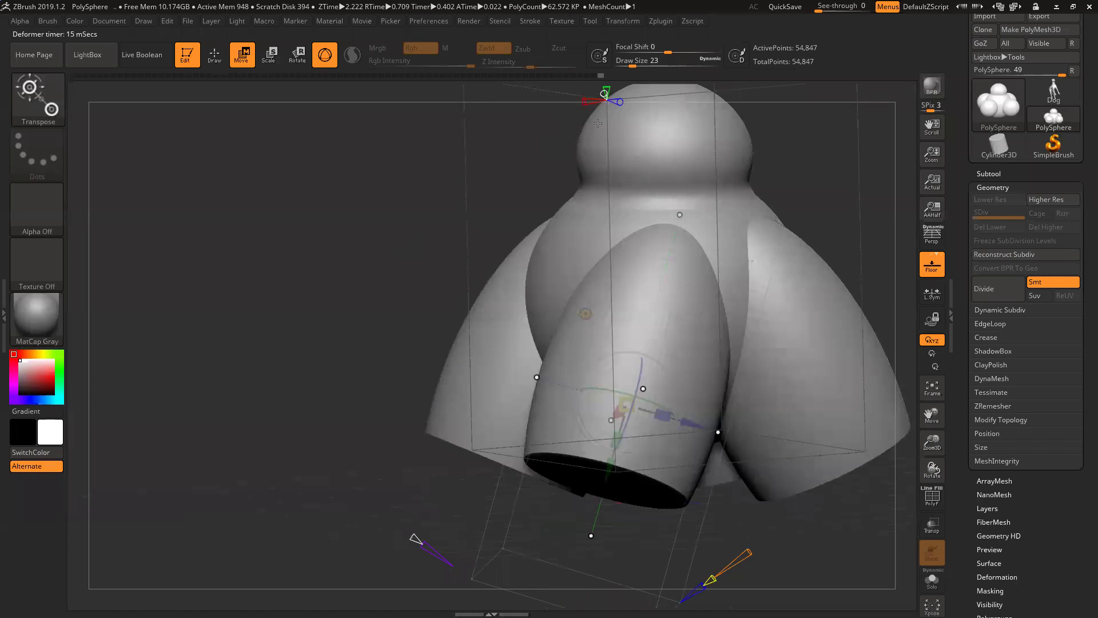
pyautogui.keyDown('alt'); pyautogui.moveTo(324, 266); pyautogui.dragTo(299, 370); pyautogui.keyUp('alt')
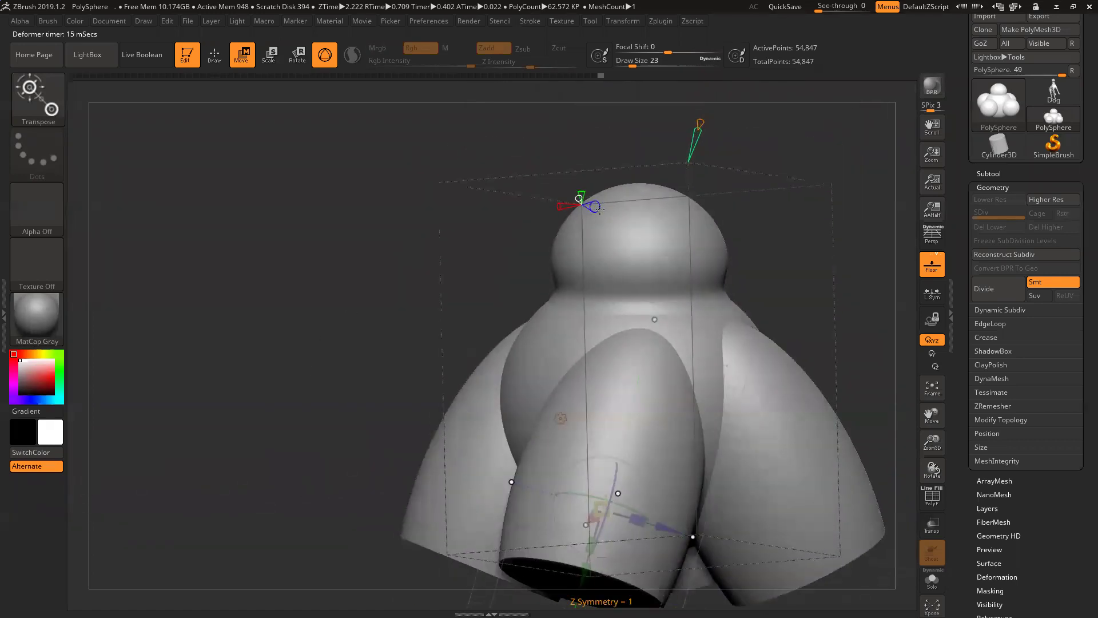
pyautogui.moveTo(852, 297); pyautogui.dragTo(754, 435)
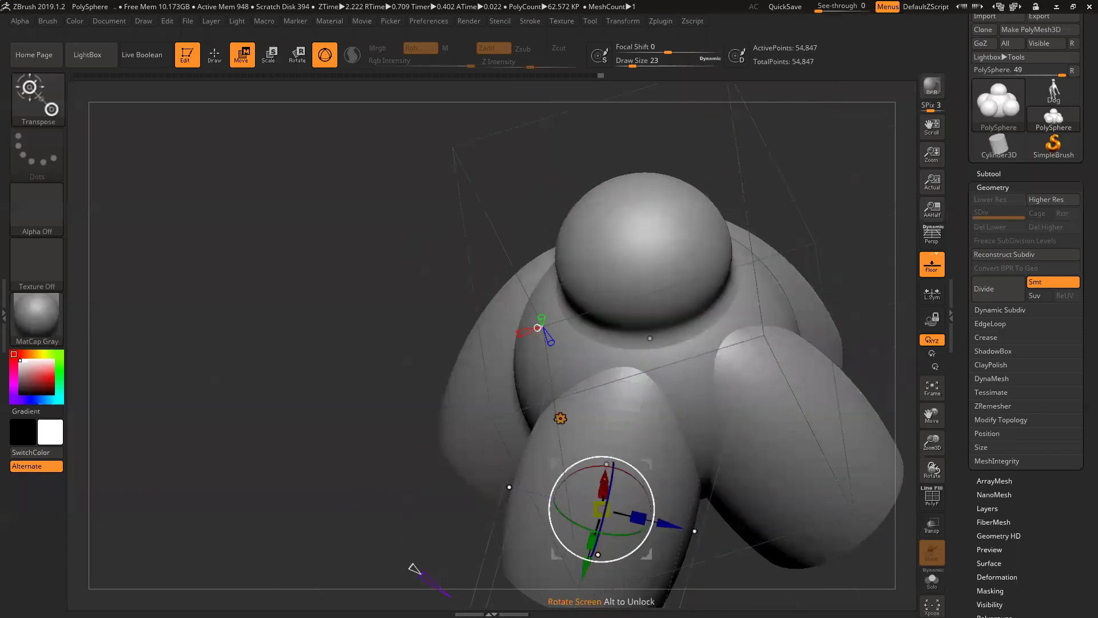
pyautogui.keyDown('alt'); pyautogui.moveTo(364, 416); pyautogui.dragTo(286, 287); pyautogui.keyUp('alt')
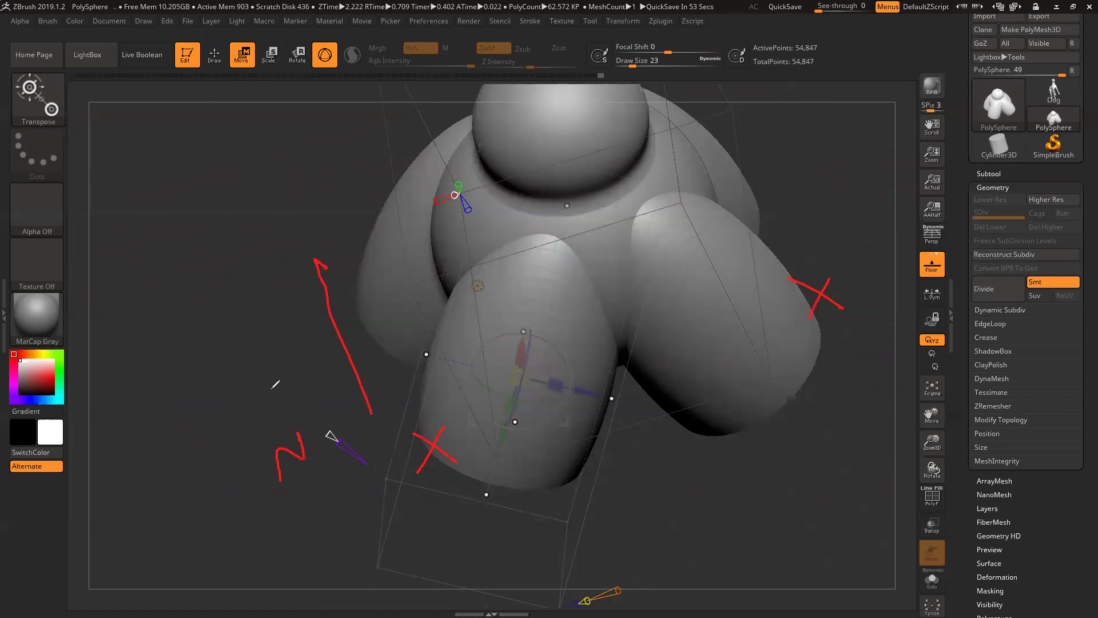
pyautogui.moveTo(234, 252); pyautogui.dragTo(210, 303)
pyautogui.moveTo(763, 417); pyautogui.dragTo(751, 421)
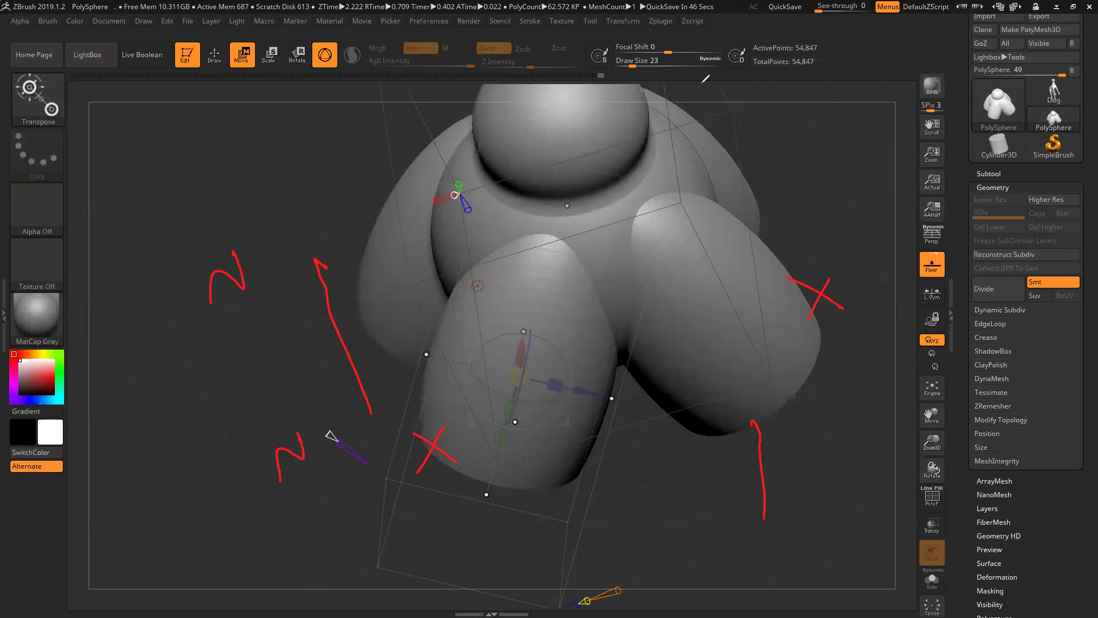
pyautogui.press('Escape')
# Turn on Y symmetry to mirror the leg forms upward.
pyautogui.moveTo(792, 167); pyautogui.dragTo(803, 316)
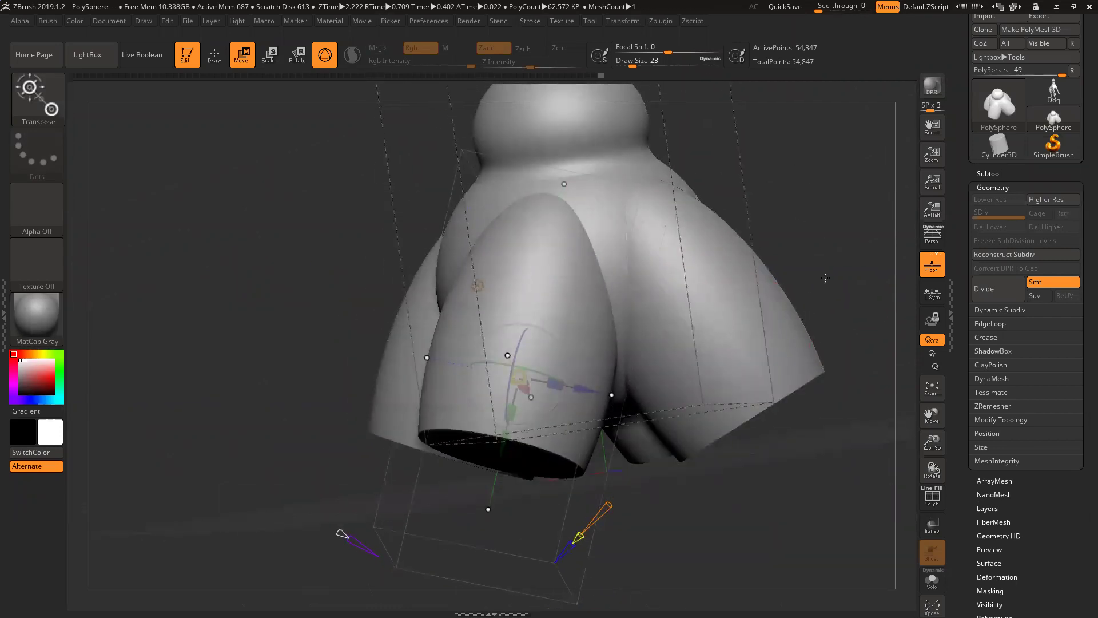
pyautogui.keyDown('alt'); pyautogui.moveTo(825, 277); pyautogui.dragTo(826, 266); pyautogui.keyUp('alt')
pyautogui.keyDown('alt'); pyautogui.moveTo(447, 195); pyautogui.dragTo(448, 340); pyautogui.keyUp('alt')
pyautogui.moveTo(444, 203); pyautogui.dragTo(443, 183)
pyautogui.hotkey('shift', 'f')
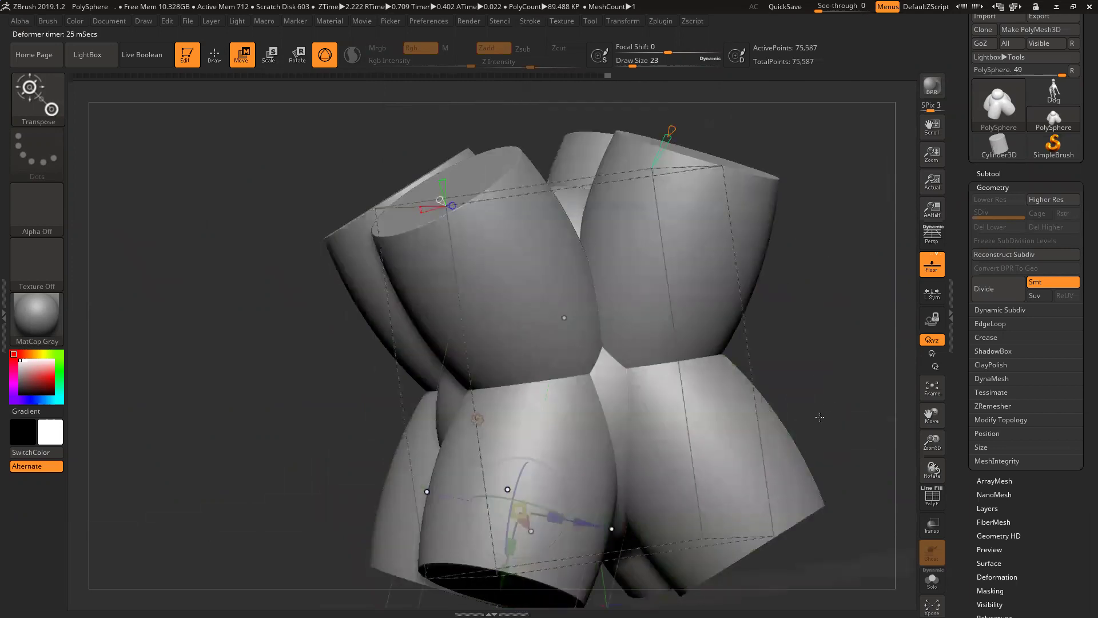
# Rotate the mirrored limbs further outward to expose the rounded body between them.
pyautogui.moveTo(817, 339); pyautogui.dragTo(795, 290)
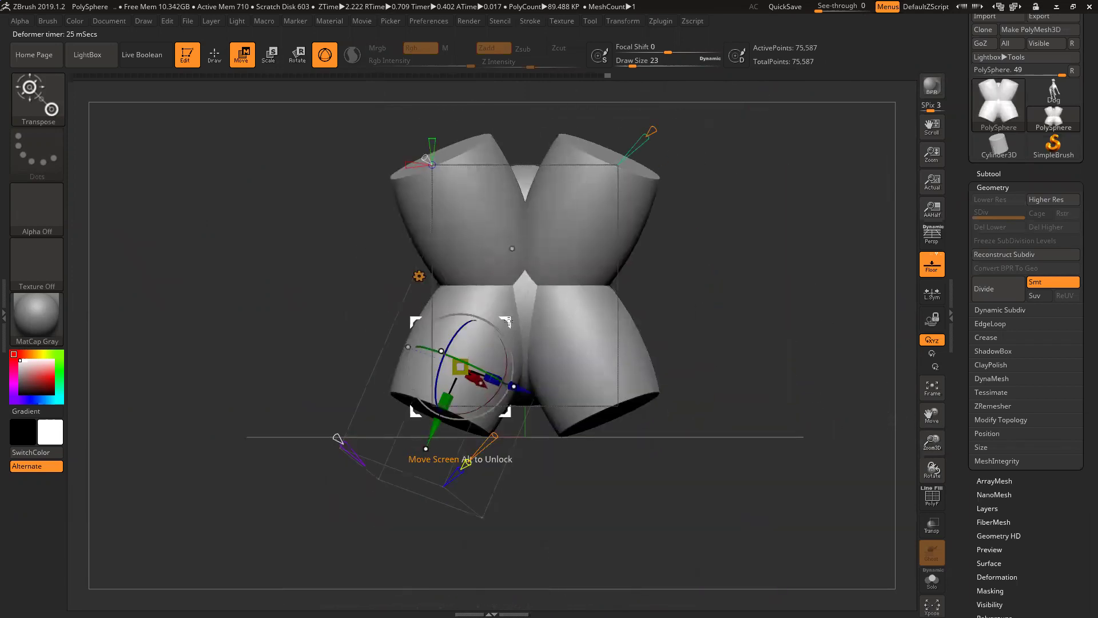
pyautogui.moveTo(506, 322)
pyautogui.mouseDown()
pyautogui.moveTo(474, 361)
pyautogui.moveTo(484, 366)
pyautogui.moveTo(508, 324)
pyautogui.moveTo(499, 335)
pyautogui.mouseUp()
pyautogui.moveTo(441, 356); pyautogui.dragTo(453, 345)
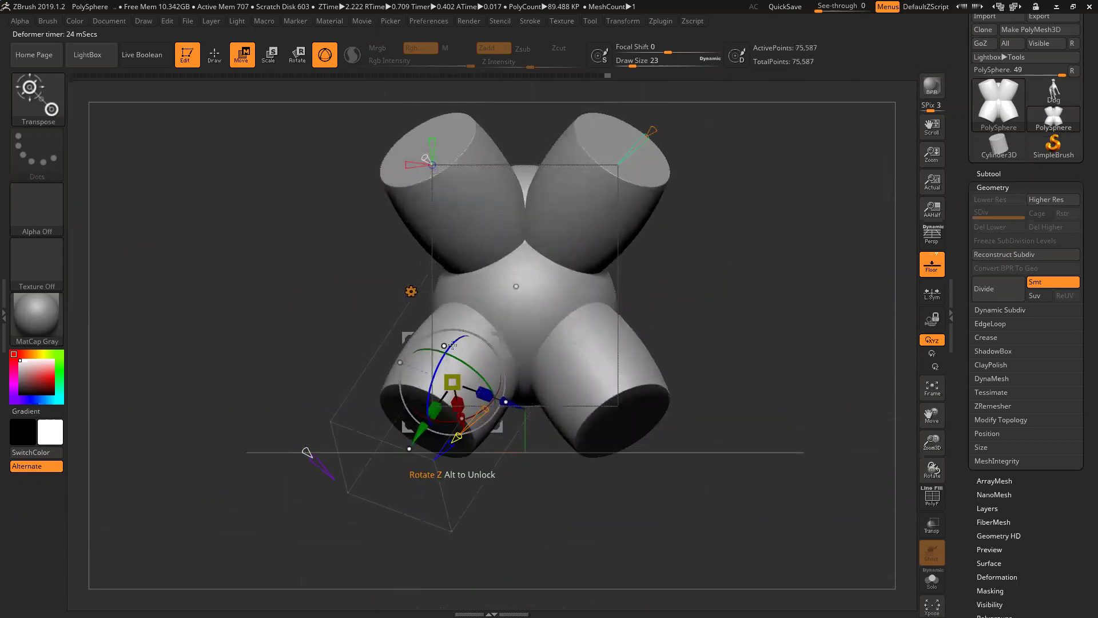
pyautogui.moveTo(410, 448)
pyautogui.mouseDown()
pyautogui.moveTo(397, 468)
pyautogui.moveTo(424, 444)
pyautogui.mouseUp()
# Trim the sides of the mirrored limbs to flat faces.
pyautogui.moveTo(288, 257); pyautogui.dragTo(457, 328)
pyautogui.moveTo(726, 299); pyautogui.dragTo(456, 423)
pyautogui.moveTo(704, 319); pyautogui.dragTo(426, 260)
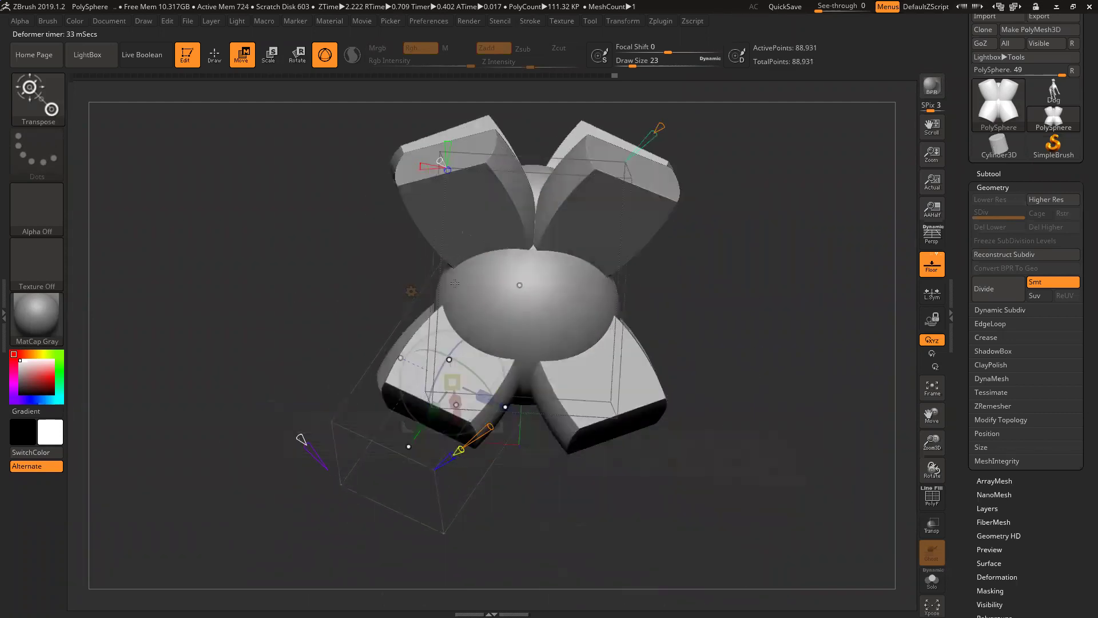
pyautogui.moveTo(692, 316); pyautogui.dragTo(707, 299)
# Undo the limb shaping and the extra symmetry back to the two mirrored side spheres.
pyautogui.hotkey('ctrl', 'z')
pyautogui.hotkey('ctrl', 'z')
pyautogui.hotkey('ctrl', 'z')
pyautogui.hotkey('ctrl', 'z')
pyautogui.hotkey('ctrl', 'z')
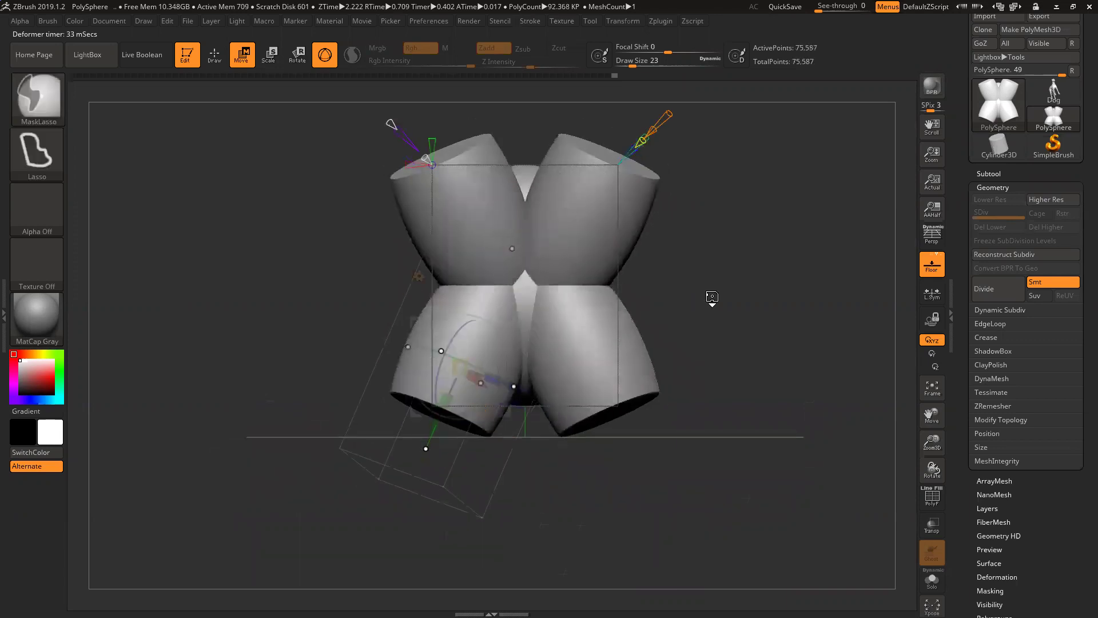
pyautogui.hotkey('ctrl', 'z')
pyautogui.hotkey('ctrl', 'z')
pyautogui.hotkey('ctrl', 'z')
pyautogui.hotkey('ctrl', 'z')
pyautogui.hotkey('ctrl', 'z')
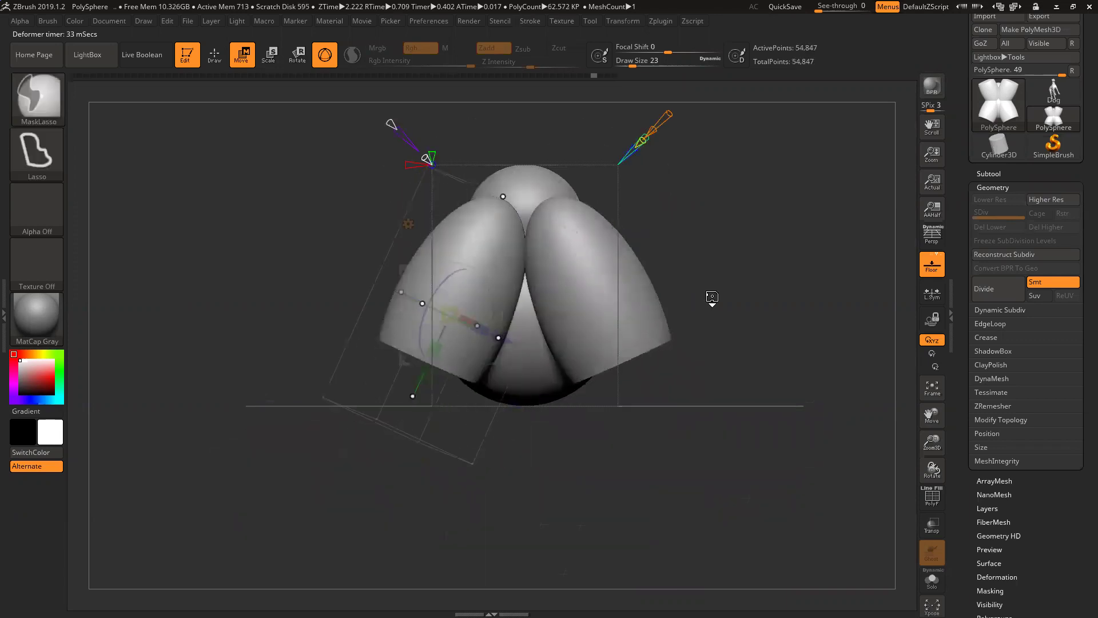
pyautogui.hotkey('ctrl', 'z')
pyautogui.hotkey('ctrl', 'z')
pyautogui.hotkey('ctrl', 'z')
pyautogui.hotkey('ctrl', 'z')
pyautogui.hotkey('ctrl', 'z')
pyautogui.hotkey('ctrl', 'z')
pyautogui.hotkey('ctrl', 'z')
pyautogui.hotkey('ctrl', 'z')
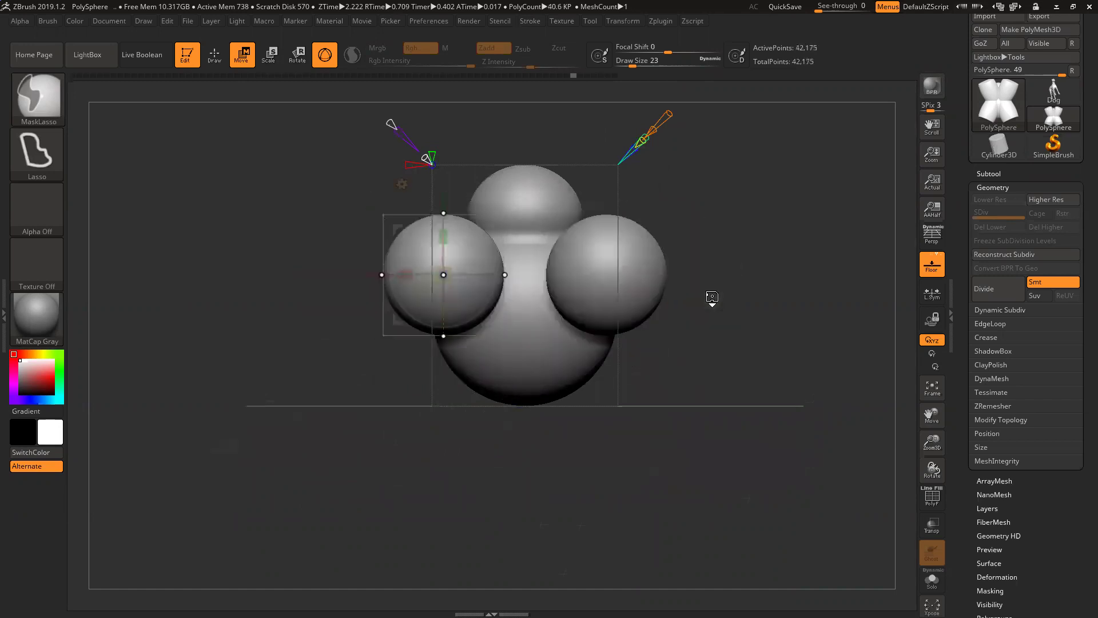
pyautogui.hotkey('ctrl', 'z')
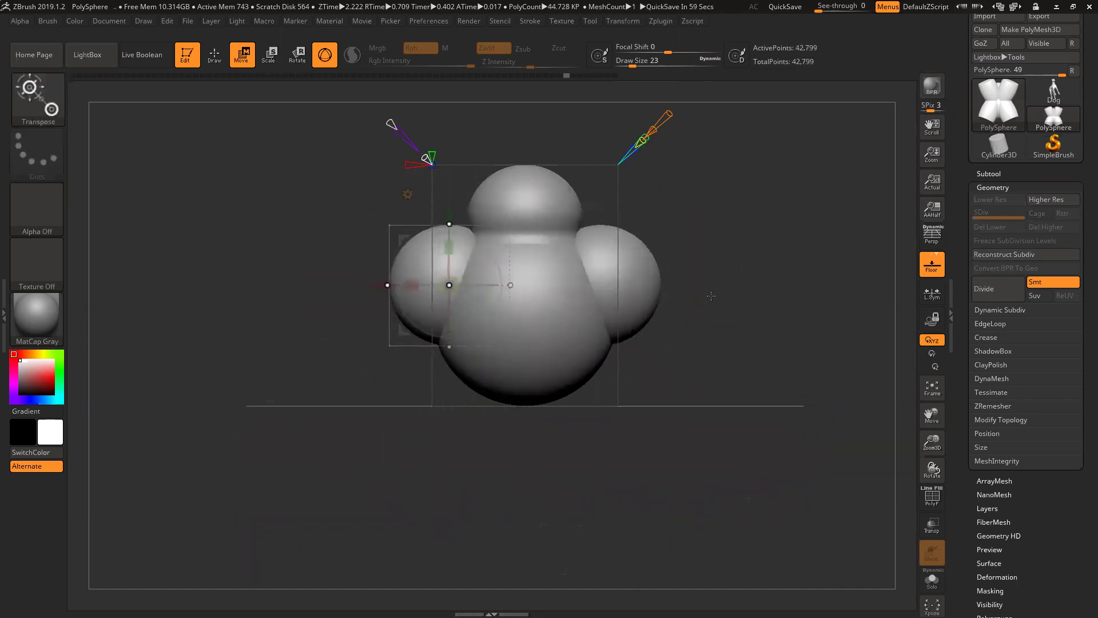
# Undo the two mirrored side spheres back to the plain two-sphere body.
pyautogui.hotkey('ctrl', 'z')
pyautogui.hotkey('ctrl', 'z')
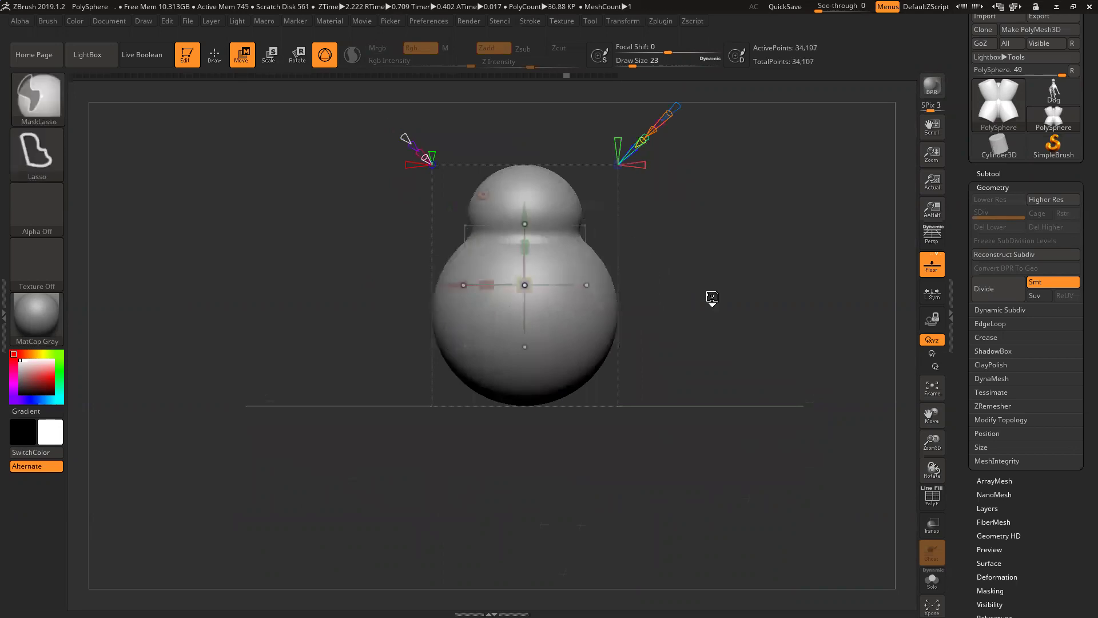
pyautogui.moveTo(662, 282); pyautogui.dragTo(697, 261)
pyautogui.press('z')
pyautogui.click(702, 320)
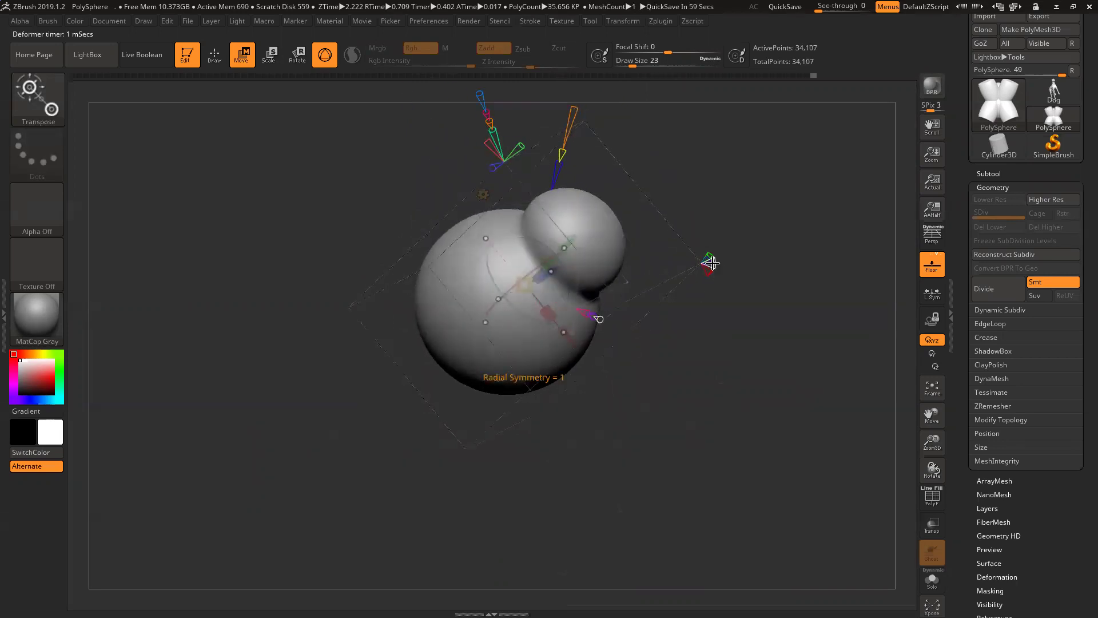
# Pull a small sphere out of the body and repeat it six times around the vertical axis with radial symmetry.
pyautogui.moveTo(730, 264)
pyautogui.mouseDown()
pyautogui.moveTo(750, 269)
pyautogui.moveTo(728, 270)
pyautogui.mouseUp()
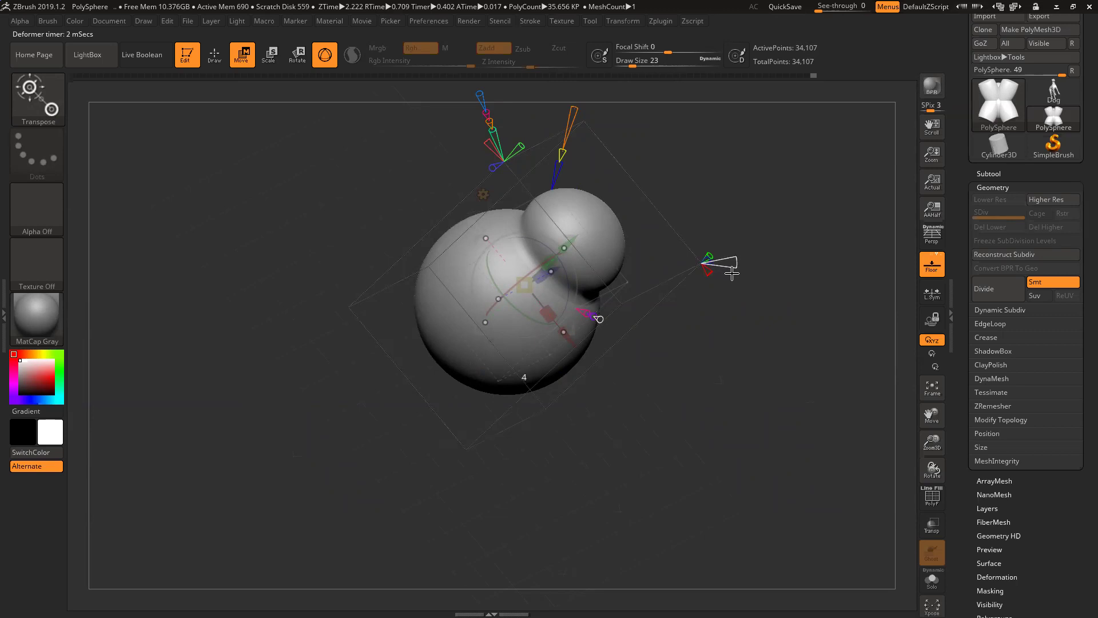
pyautogui.moveTo(742, 333); pyautogui.dragTo(655, 336)
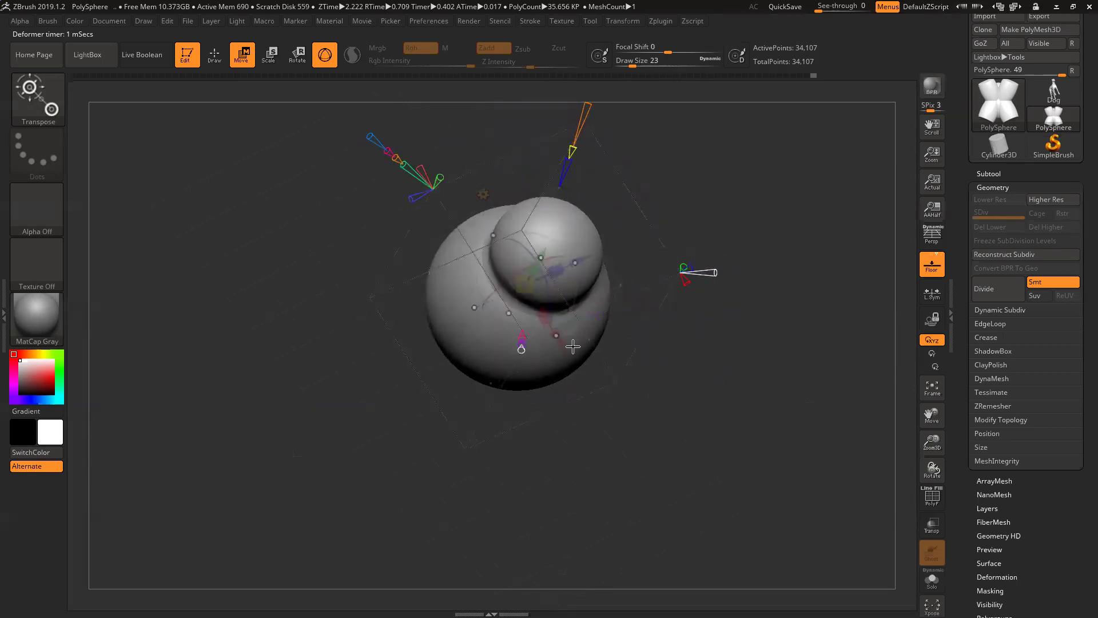
pyautogui.moveTo(561, 346); pyautogui.dragTo(619, 401)
pyautogui.moveTo(716, 404); pyautogui.dragTo(738, 311)
pyautogui.moveTo(722, 266); pyautogui.dragTo(730, 266)
pyautogui.moveTo(734, 327); pyautogui.dragTo(683, 337)
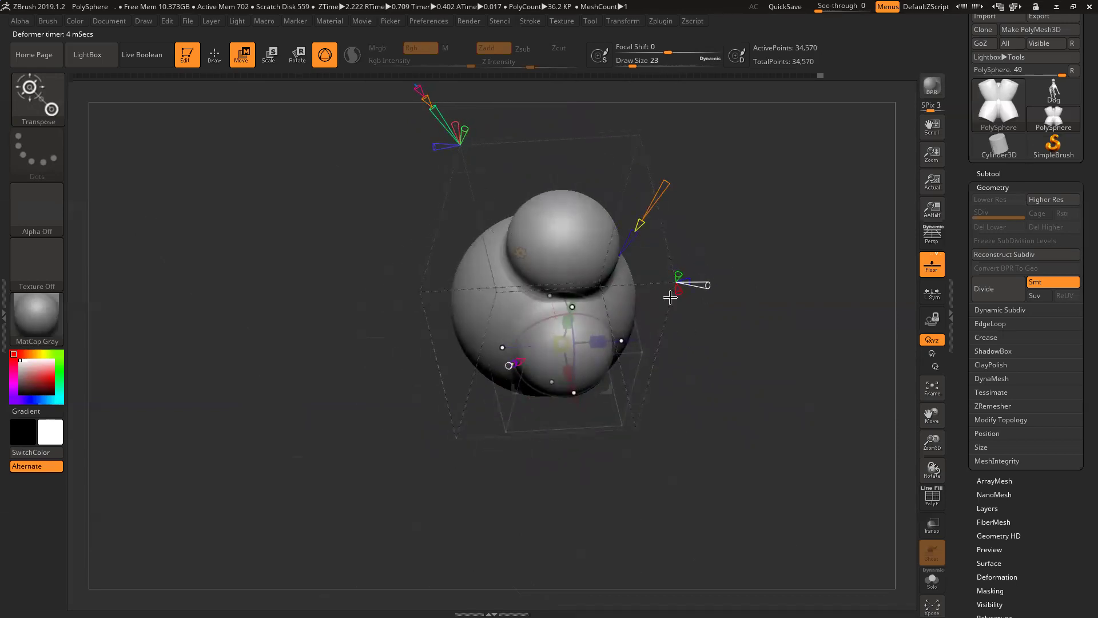
pyautogui.moveTo(761, 281); pyautogui.dragTo(756, 263)
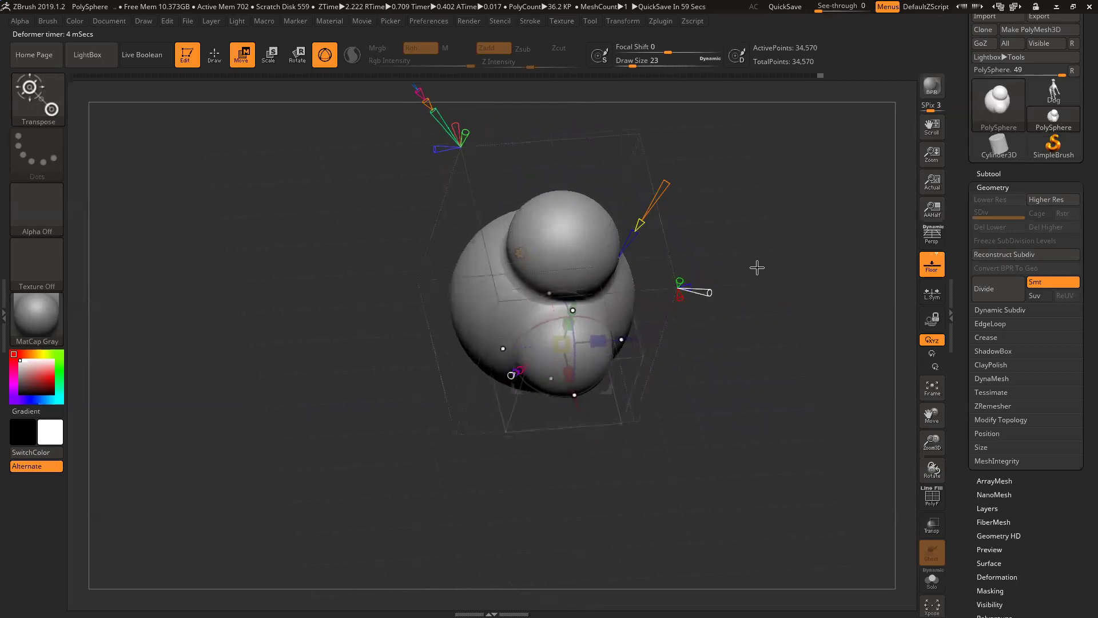
pyautogui.moveTo(683, 284); pyautogui.dragTo(685, 277)
pyautogui.moveTo(734, 245); pyautogui.dragTo(734, 271)
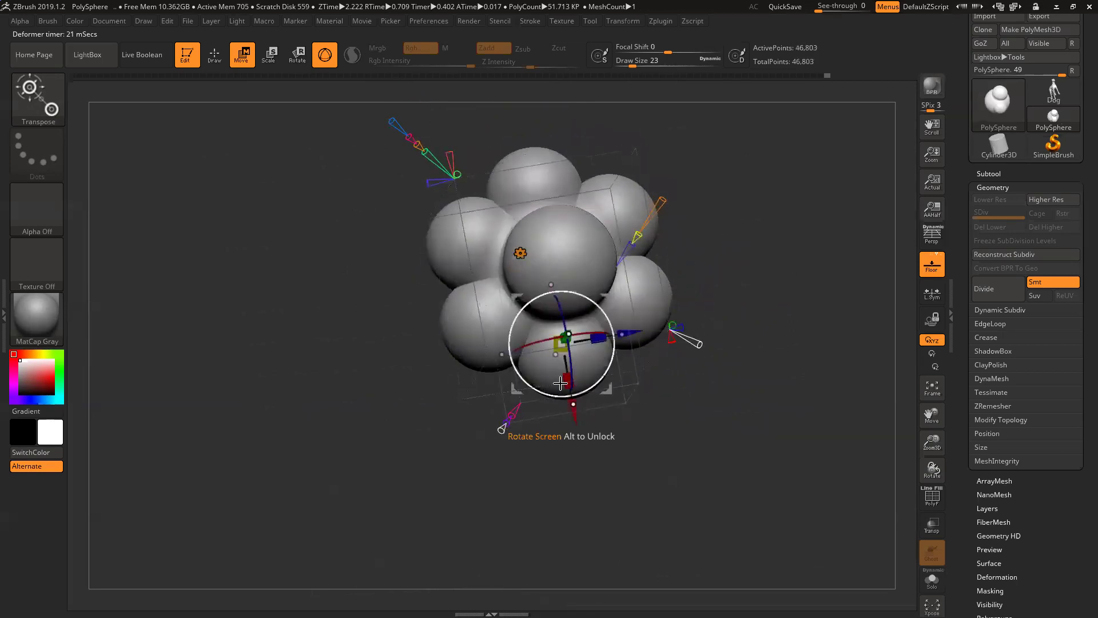
# Carve six sockets with the radial copies, and restore them as smaller spheres set farther out from the body.
pyautogui.moveTo(573, 405); pyautogui.dragTo(591, 435)
pyautogui.moveTo(698, 431); pyautogui.dragTo(690, 410)
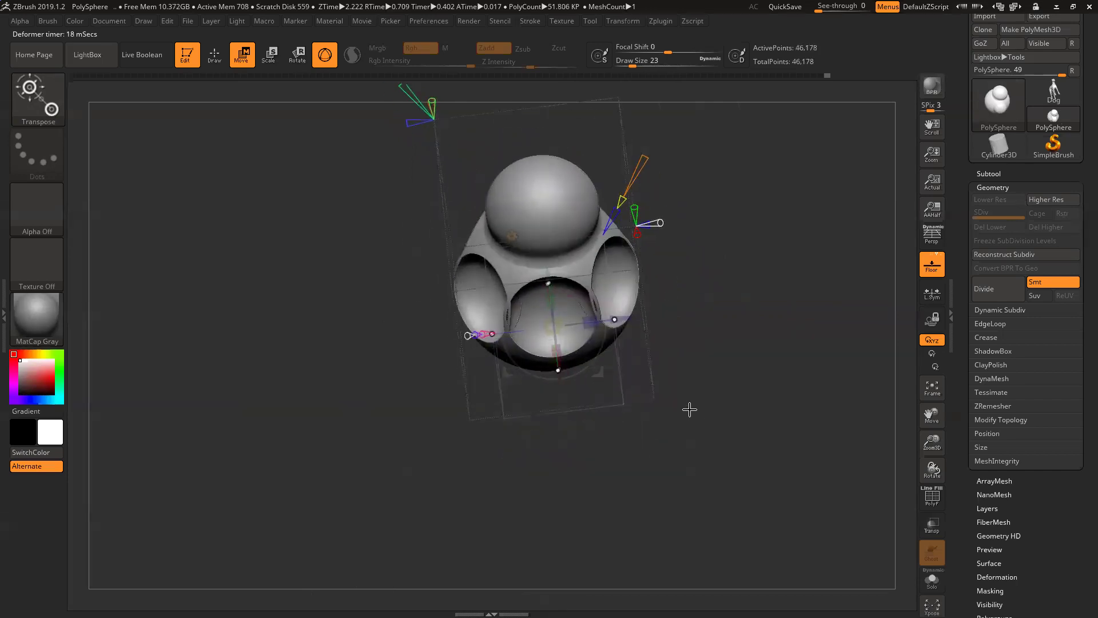
pyautogui.moveTo(367, 314); pyautogui.dragTo(382, 358)
pyautogui.moveTo(436, 413); pyautogui.dragTo(424, 427)
pyautogui.moveTo(632, 482); pyautogui.dragTo(611, 446)
pyautogui.moveTo(540, 361); pyautogui.dragTo(535, 411)
pyautogui.moveTo(618, 454); pyautogui.dragTo(635, 445)
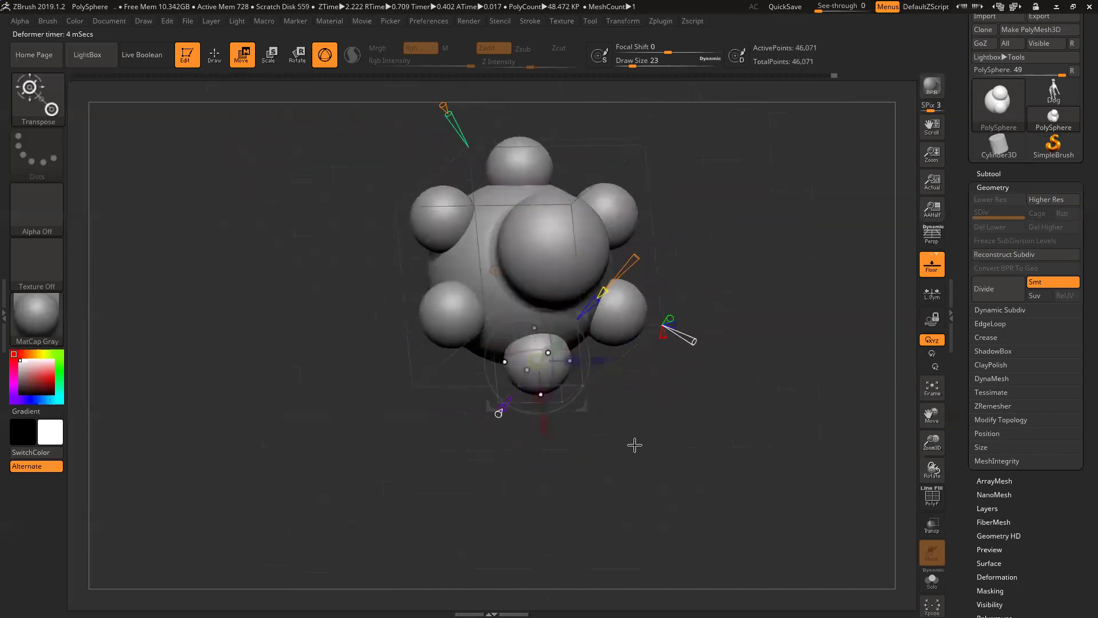
# Switch the radial symmetry to the X axis and reduce it to three small spheres.
pyautogui.moveTo(691, 341)
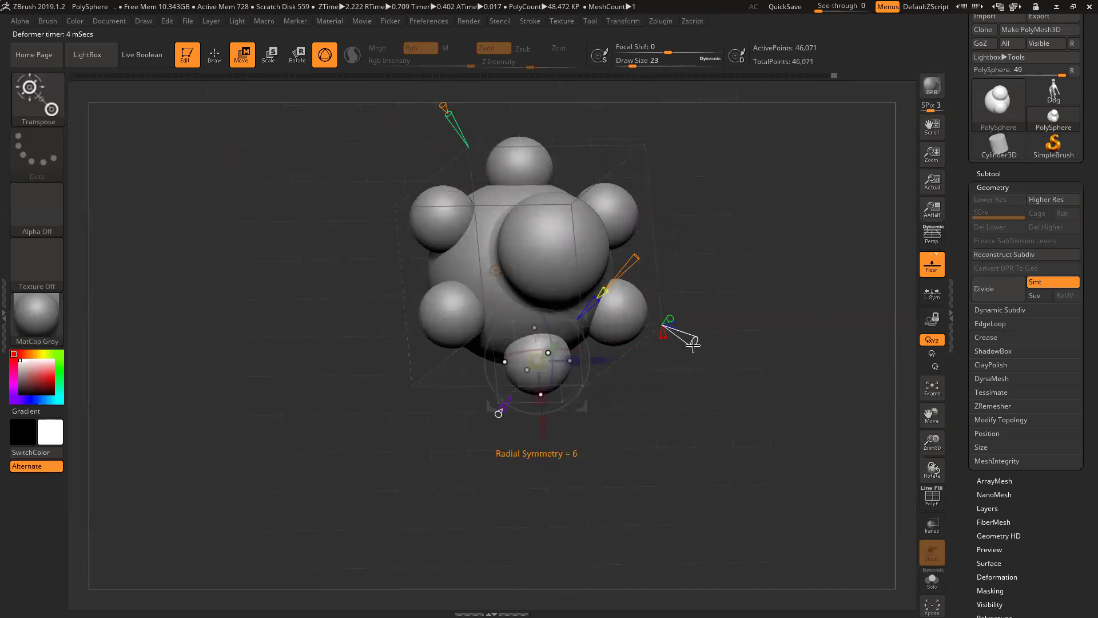
pyautogui.moveTo(691, 340)
pyautogui.mouseDown()
pyautogui.moveTo(723, 360)
pyautogui.moveTo(672, 336)
pyautogui.moveTo(701, 350)
pyautogui.moveTo(677, 322)
pyautogui.moveTo(694, 340)
pyautogui.mouseUp()
pyautogui.keyDown('shift'); pyautogui.moveTo(722, 384); pyautogui.dragTo(633, 230); pyautogui.keyUp('shift')
pyautogui.moveTo(721, 274)
pyautogui.mouseDown()
pyautogui.moveTo(681, 280)
pyautogui.moveTo(535, 247)
pyautogui.moveTo(485, 194)
pyautogui.moveTo(509, 245)
pyautogui.mouseUp()
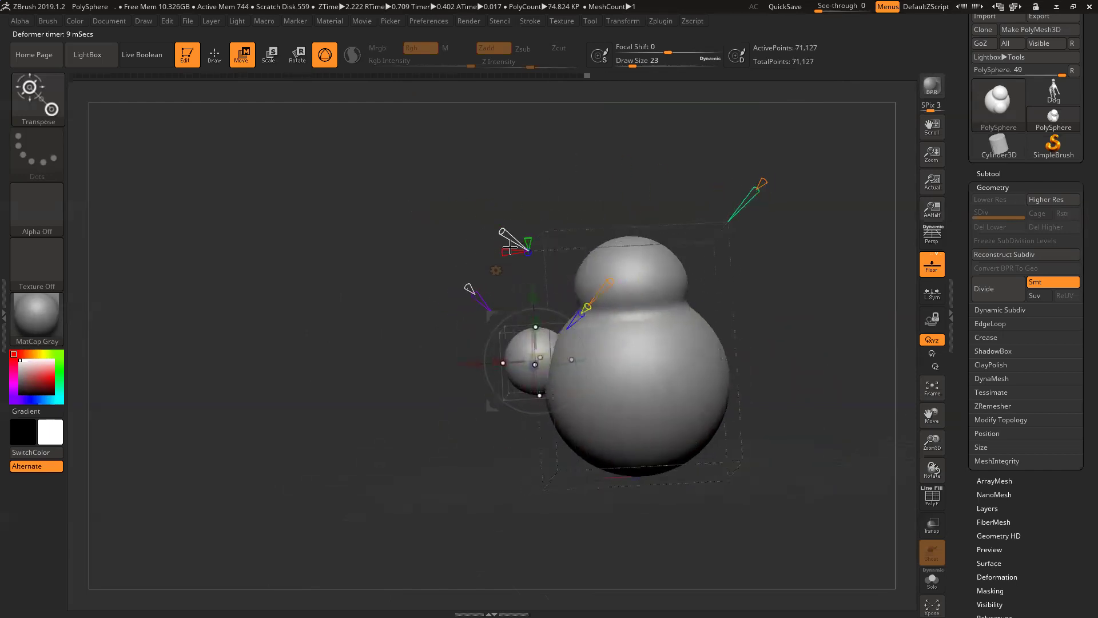
pyautogui.moveTo(466, 365)
pyautogui.mouseDown()
pyautogui.moveTo(475, 368)
pyautogui.moveTo(435, 370)
pyautogui.mouseUp()
pyautogui.moveTo(503, 231); pyautogui.dragTo(520, 243)
pyautogui.moveTo(461, 363); pyautogui.dragTo(434, 363)
pyautogui.moveTo(431, 242); pyautogui.dragTo(467, 369)
pyautogui.moveTo(512, 407); pyautogui.dragTo(495, 485)
pyautogui.moveTo(380, 294); pyautogui.dragTo(436, 261)
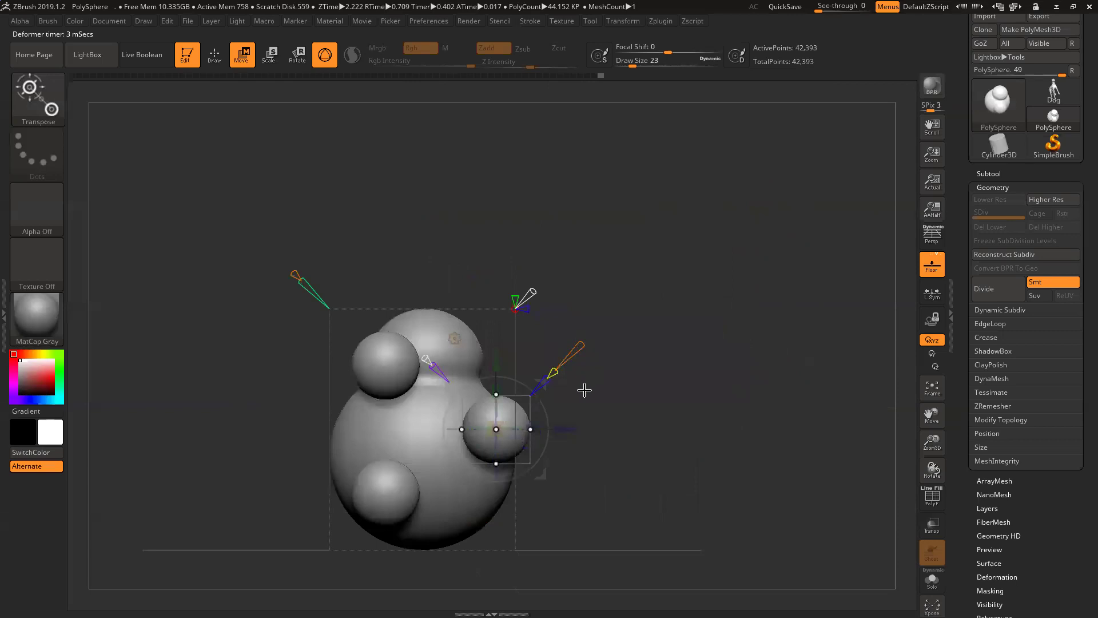
# Move the three spheres away from the body's axis and raise the radial count until they form a ring.
pyautogui.moveTo(568, 429); pyautogui.dragTo(648, 439)
pyautogui.moveTo(542, 265); pyautogui.dragTo(610, 258)
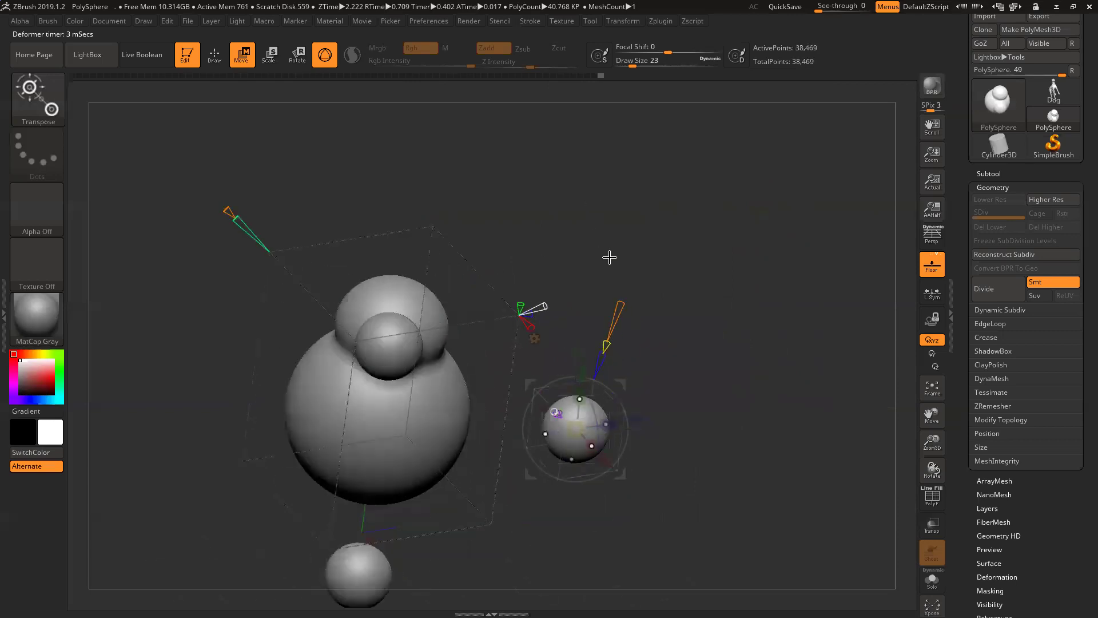
pyautogui.hotkey('shift', 'f')
pyautogui.moveTo(546, 307); pyautogui.dragTo(574, 301)
pyautogui.moveTo(757, 355)
pyautogui.mouseDown()
pyautogui.moveTo(745, 311)
pyautogui.moveTo(595, 309)
pyautogui.mouseUp()
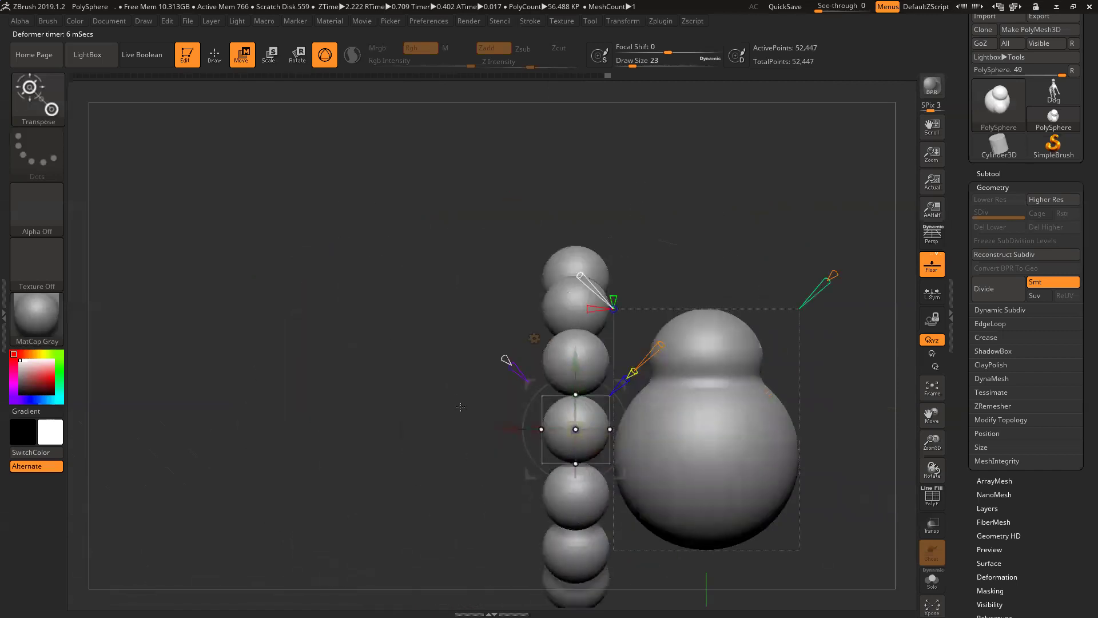
pyautogui.moveTo(511, 429)
pyautogui.mouseDown()
pyautogui.moveTo(571, 429)
pyautogui.moveTo(518, 430)
pyautogui.mouseUp()
# Try adding Y-axis radial symmetry to the ring of spheres.
pyautogui.moveTo(614, 224); pyautogui.dragTo(639, 258)
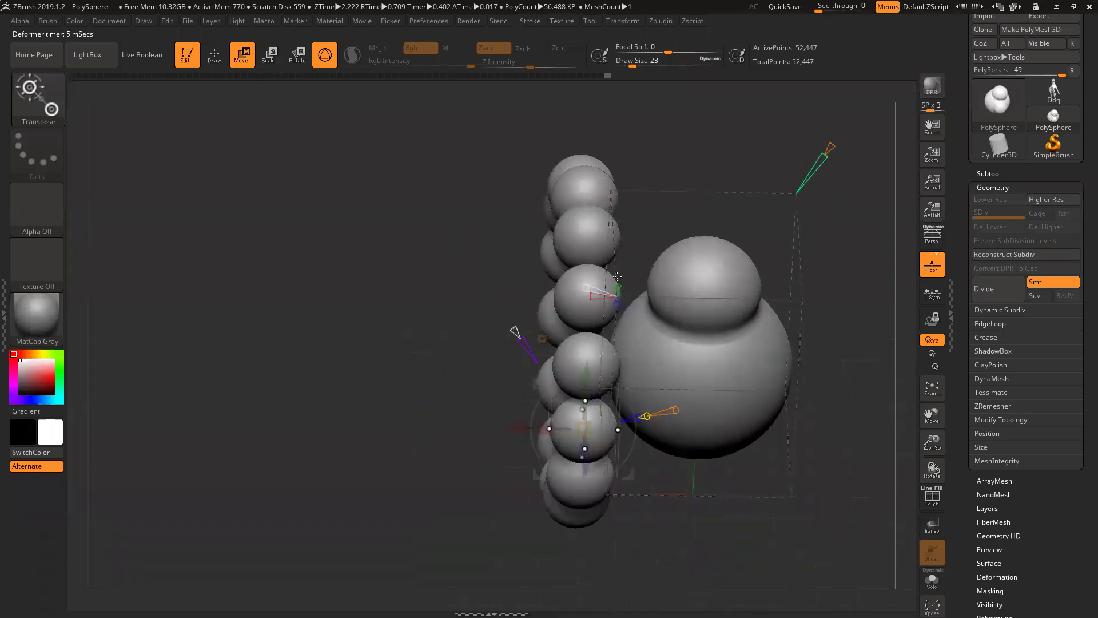
pyautogui.moveTo(618, 310); pyautogui.dragTo(618, 276)
pyautogui.hotkey('shift', 'f')
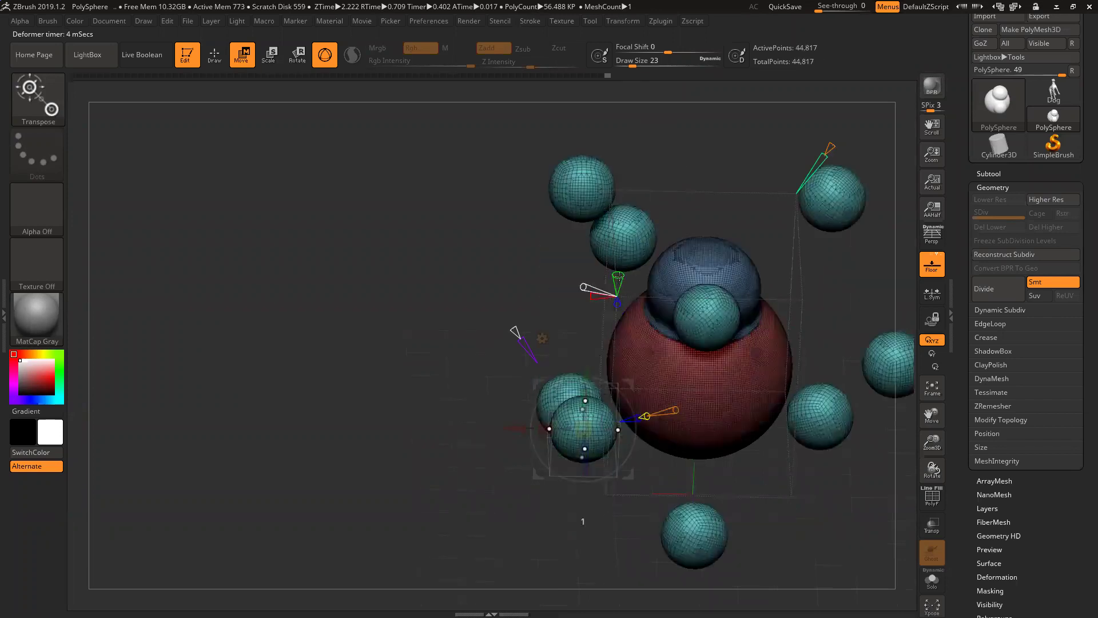
pyautogui.moveTo(461, 252); pyautogui.dragTo(468, 227)
pyautogui.moveTo(614, 285); pyautogui.dragTo(615, 296)
# Slide the ring of spheres along X so that it encircles the body.
pyautogui.moveTo(552, 177); pyautogui.dragTo(439, 311)
pyautogui.moveTo(521, 404); pyautogui.dragTo(505, 299)
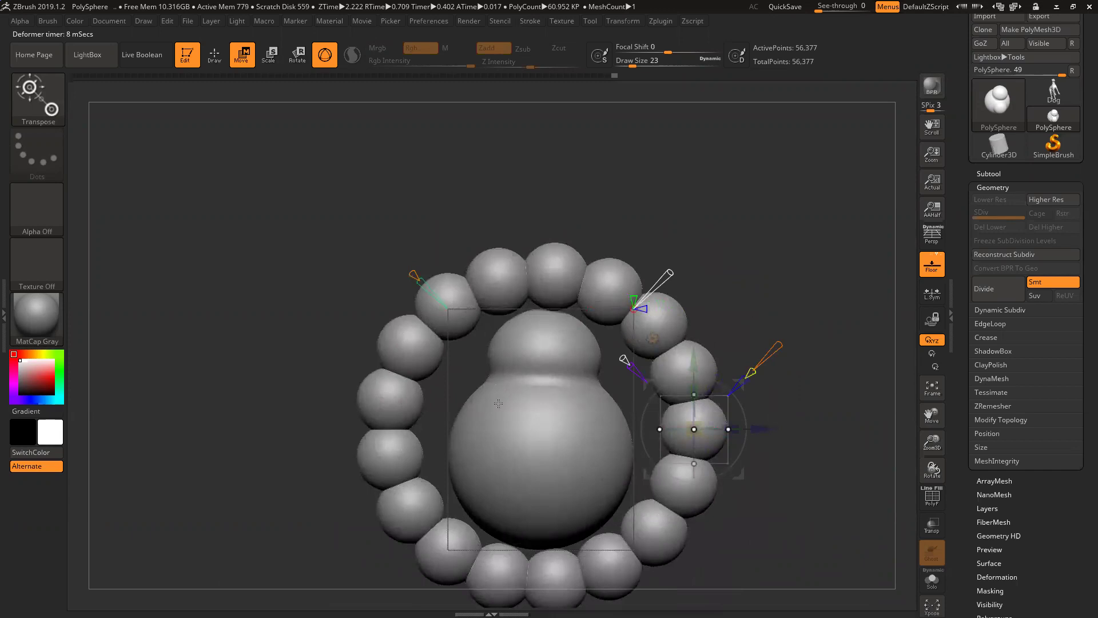
pyautogui.moveTo(832, 248); pyautogui.dragTo(797, 298)
pyautogui.keyDown('shift'); pyautogui.moveTo(801, 238); pyautogui.dragTo(729, 240); pyautogui.keyUp('shift')
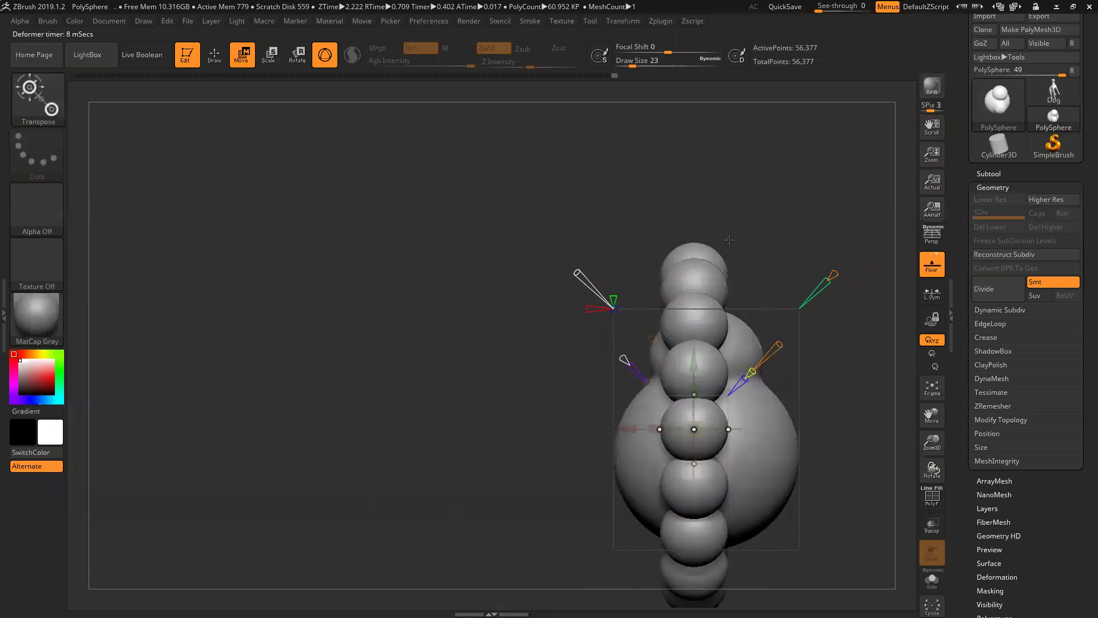
# Turn off the X-axis radial symmetry and turn it on for the Z axis instead.
pyautogui.moveTo(590, 309); pyautogui.dragTo(611, 309)
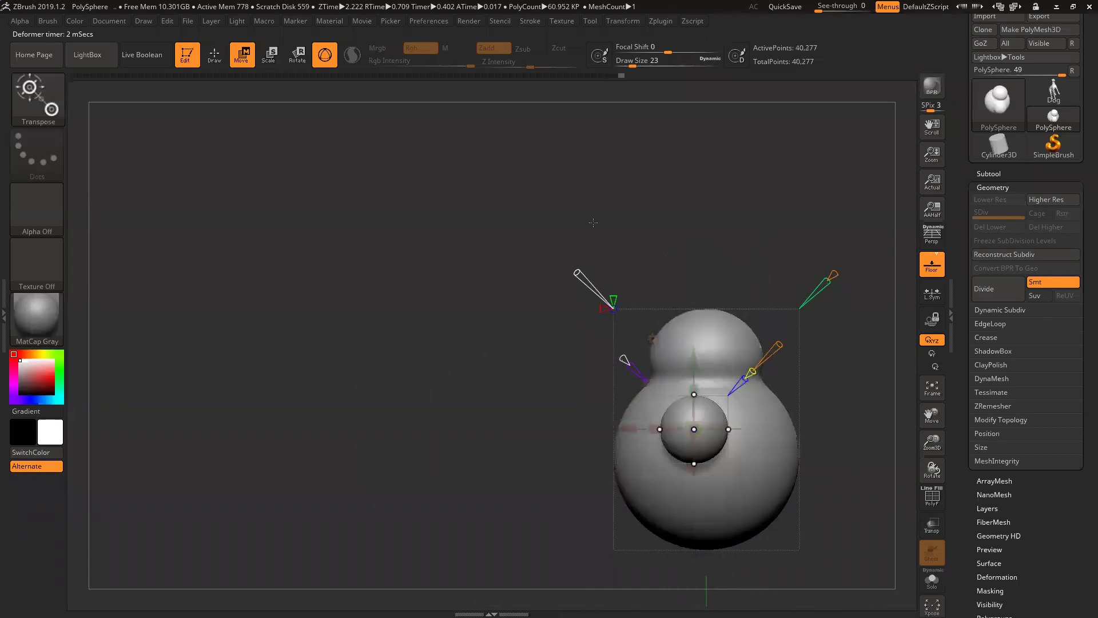
pyautogui.moveTo(593, 221); pyautogui.dragTo(603, 306)
pyautogui.click(605, 304)
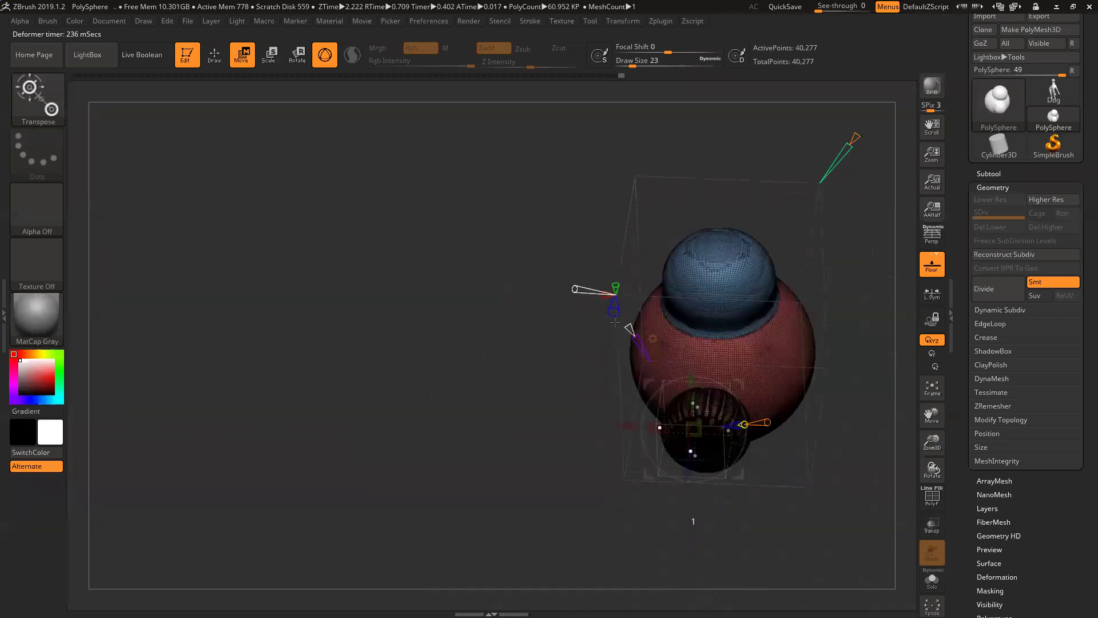
pyautogui.moveTo(575, 346); pyautogui.dragTo(561, 307)
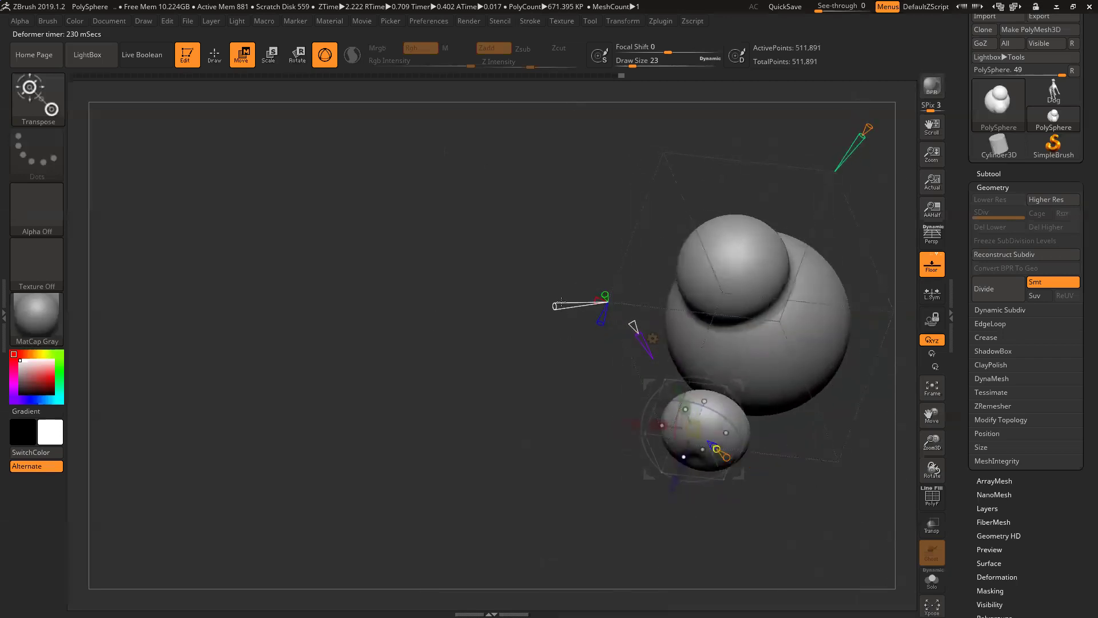
# Move the small sphere outward along X and shift it along Z so its copies ring the body in the front view.
pyautogui.moveTo(632, 422); pyautogui.dragTo(565, 415)
pyautogui.moveTo(544, 394); pyautogui.dragTo(766, 450)
pyautogui.moveTo(920, 355); pyautogui.dragTo(823, 401)
pyautogui.moveTo(653, 483); pyautogui.dragTo(594, 342)
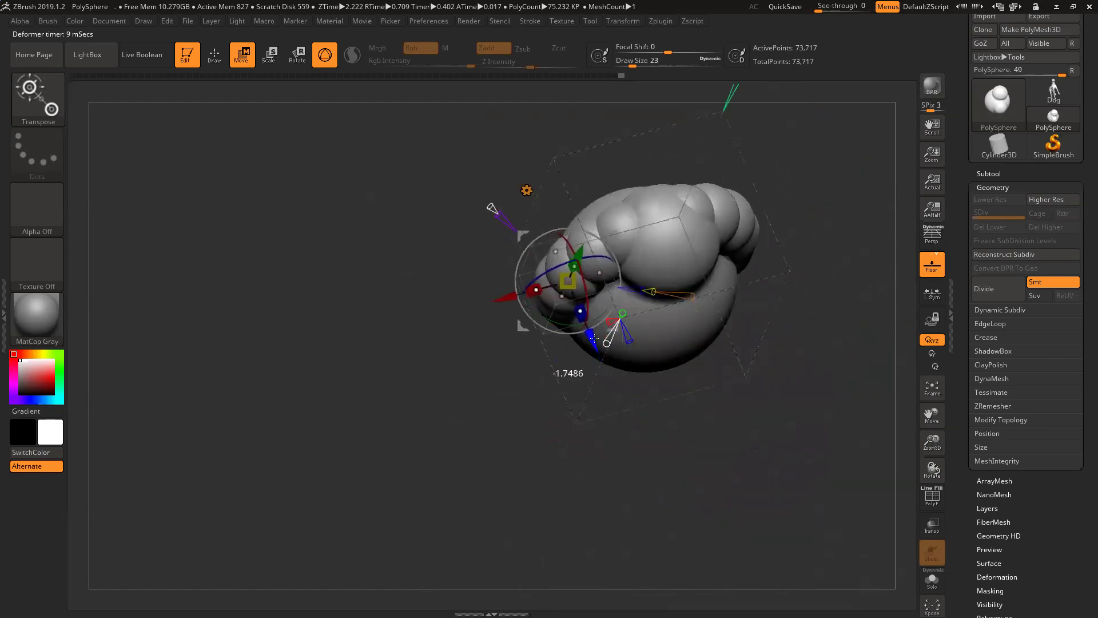
pyautogui.moveTo(736, 396); pyautogui.dragTo(522, 222)
pyautogui.moveTo(562, 293); pyautogui.dragTo(427, 311)
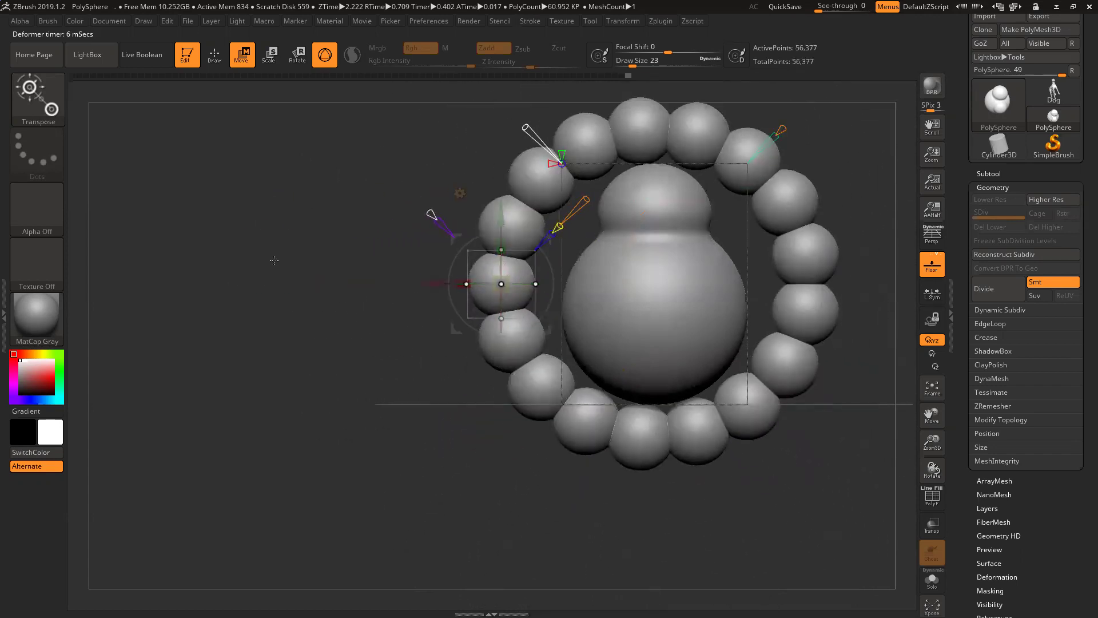
# Lower the radial count until only one small sphere remains beside the body.
pyautogui.moveTo(333, 386); pyautogui.dragTo(304, 439, button='right')
pyautogui.rightClick(304, 440)
pyautogui.moveTo(491, 123); pyautogui.dragTo(512, 154, button='right')
pyautogui.moveTo(532, 169); pyautogui.dragTo(559, 189)
pyautogui.moveTo(518, 164); pyautogui.dragTo(497, 132, button='right')
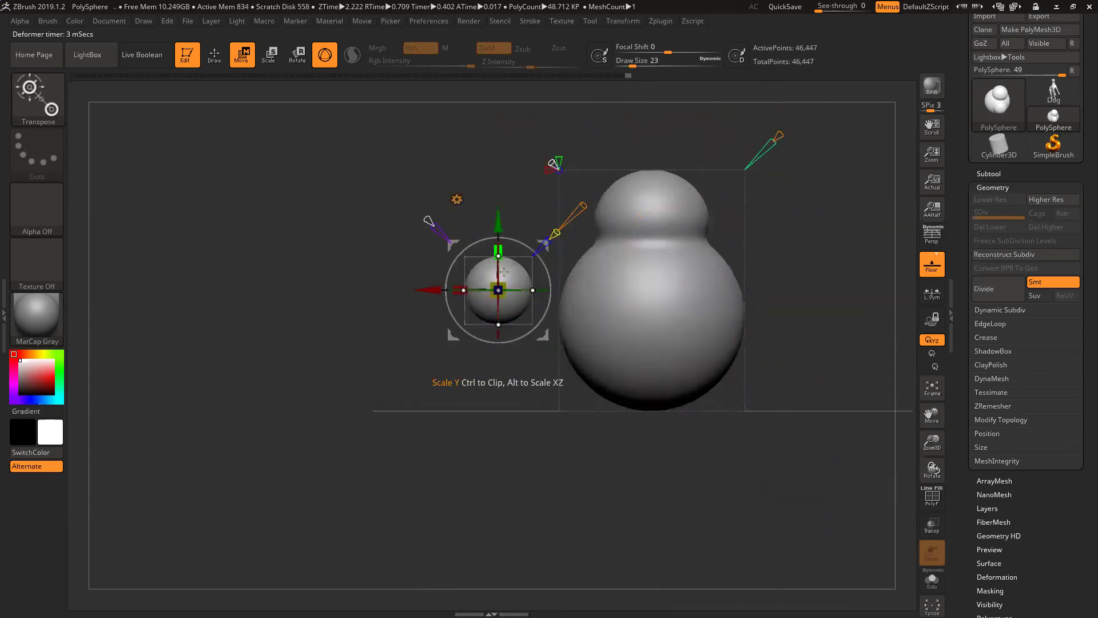
# Repeat the small sphere four times around the Y axis and move the copies in until they touch the body.
pyautogui.moveTo(550, 170); pyautogui.dragTo(538, 170)
pyautogui.hotkey('shift', 'f')
pyautogui.moveTo(435, 290); pyautogui.dragTo(470, 295)
pyautogui.moveTo(471, 295); pyautogui.dragTo(518, 312, button='right')
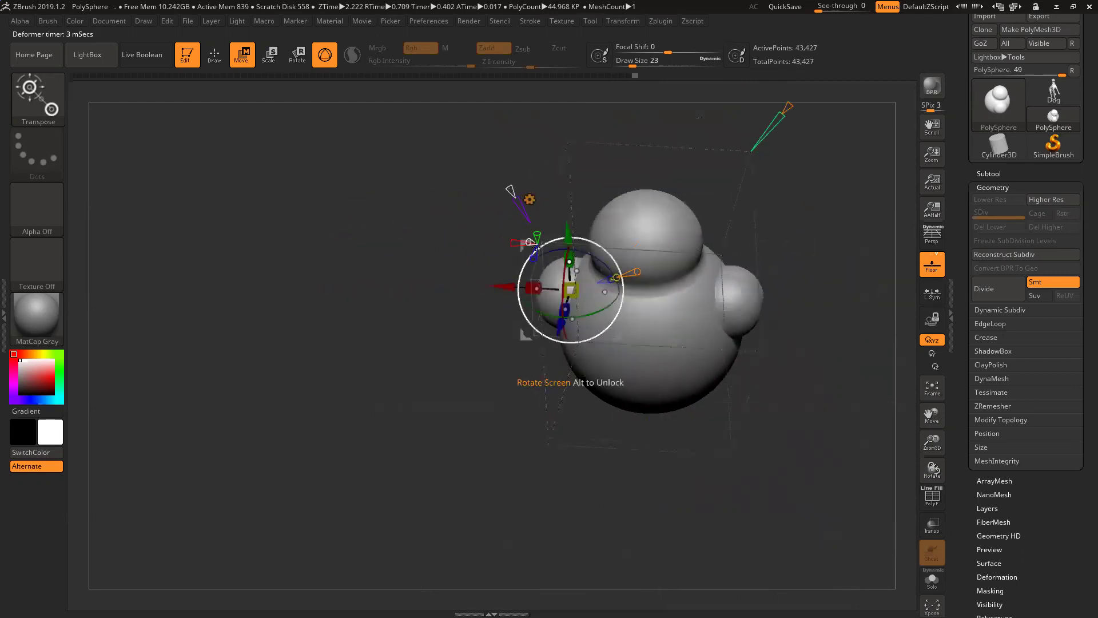
pyautogui.moveTo(537, 258); pyautogui.dragTo(534, 272)
pyautogui.moveTo(818, 460); pyautogui.dragTo(792, 504)
pyautogui.moveTo(546, 345); pyautogui.dragTo(544, 375)
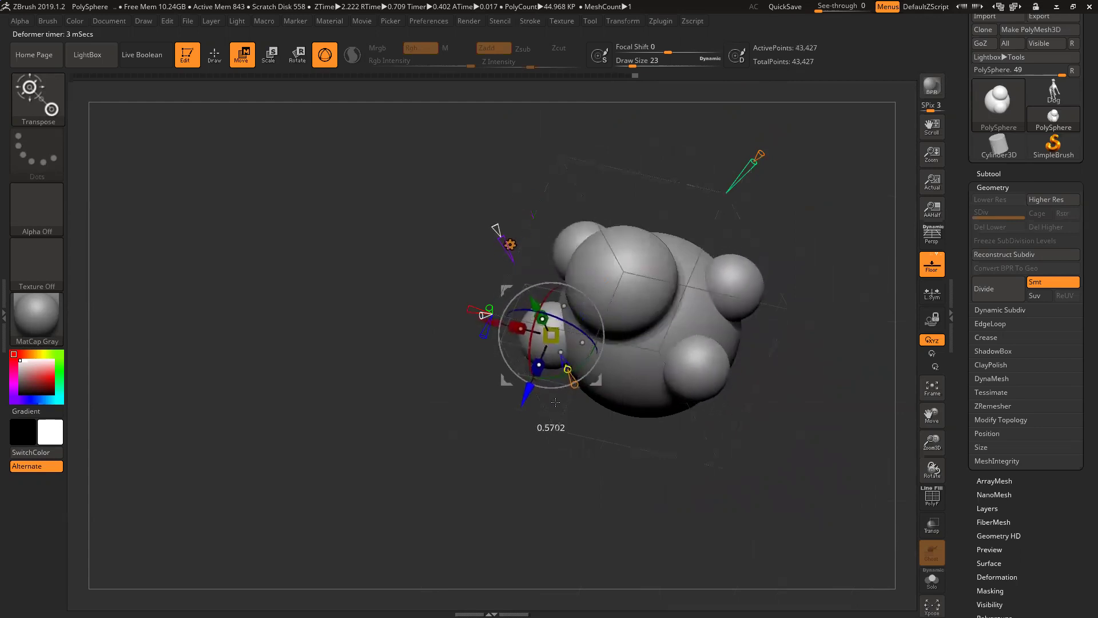
# Inspect the body with its four side spheres from several angles and in the current tool preview.
pyautogui.keyDown('shift'); pyautogui.moveTo(829, 422); pyautogui.dragTo(801, 370); pyautogui.keyUp('shift')
pyautogui.keyDown('shift'); pyautogui.moveTo(824, 409); pyautogui.dragTo(855, 403); pyautogui.keyUp('shift')
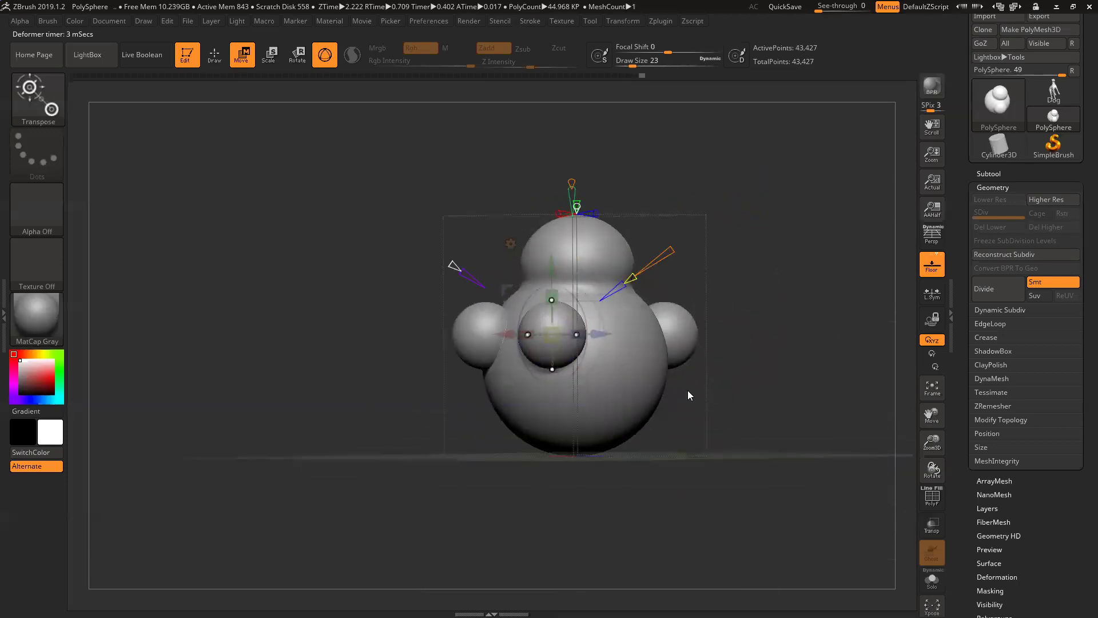
pyautogui.moveTo(739, 402); pyautogui.dragTo(741, 403)
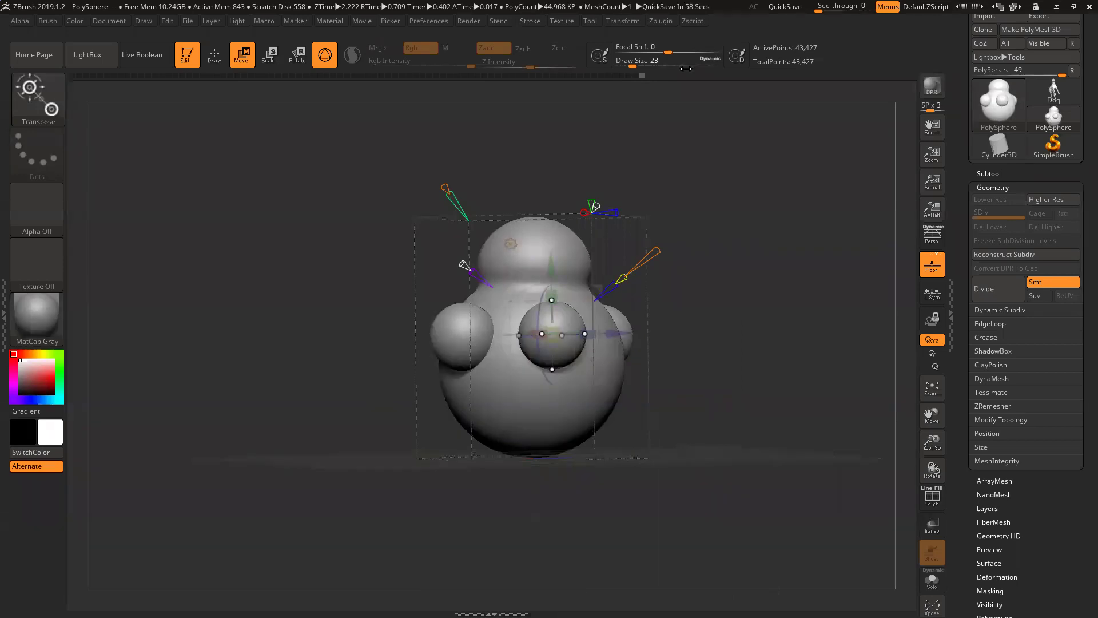
pyautogui.moveTo(1019, 87)
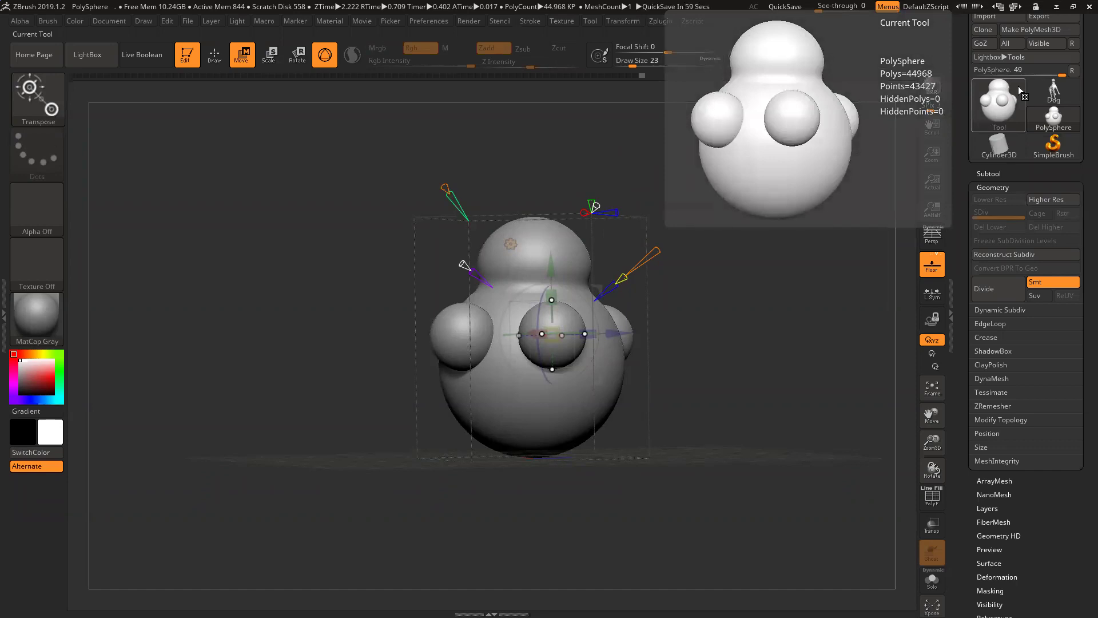
pyautogui.moveTo(772, 318); pyautogui.dragTo(642, 542)
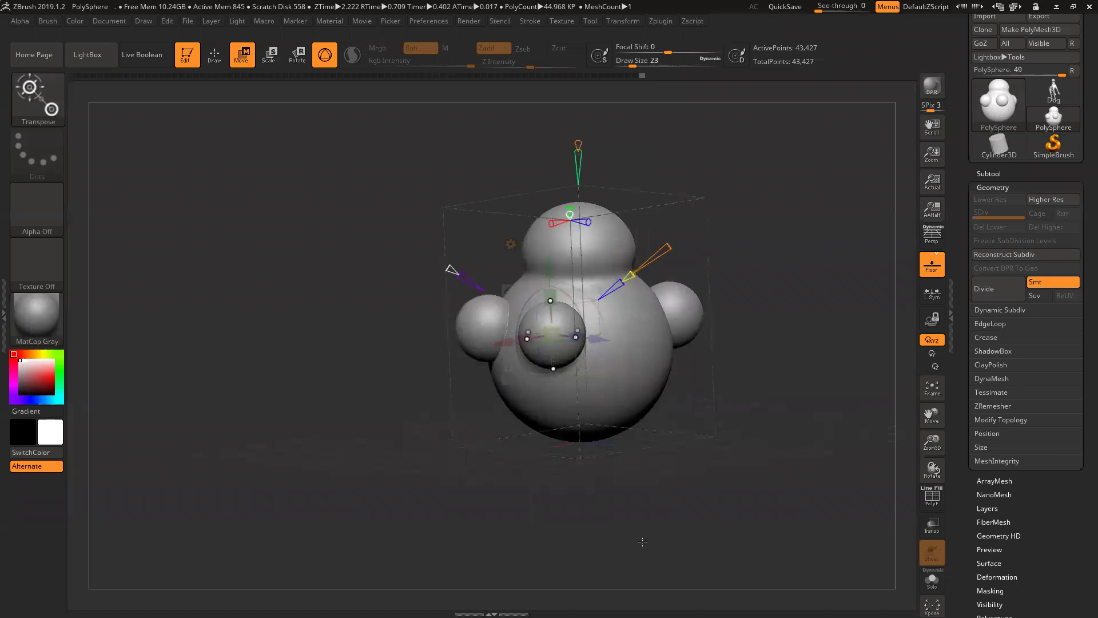